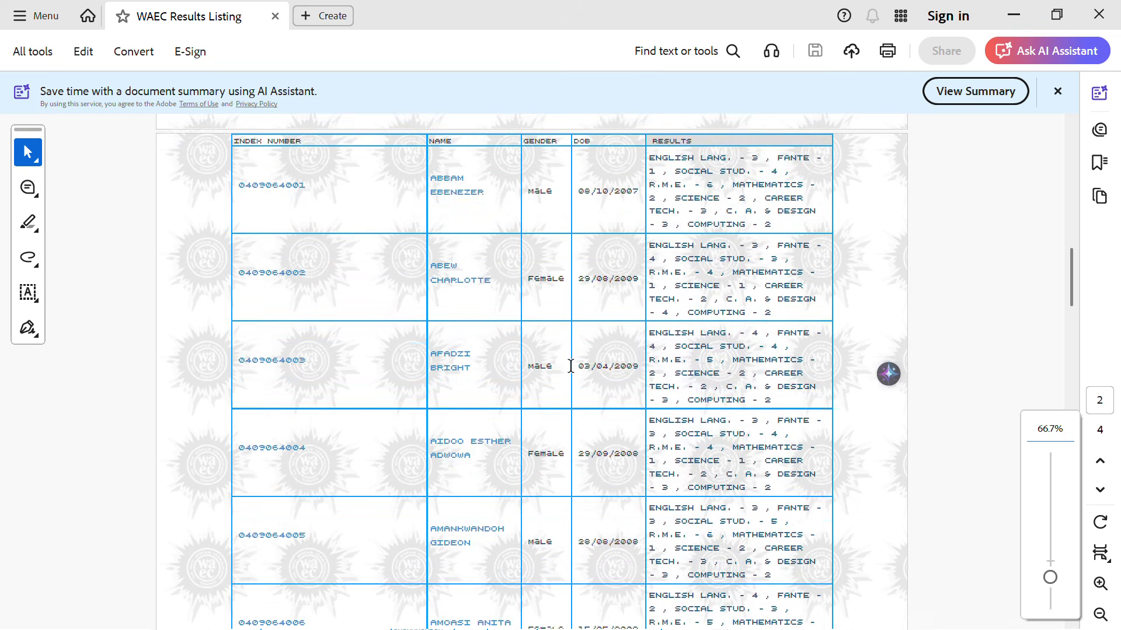
# Restore the WAEC results PDF and blank Notepad windows to smaller sizes and minimise the ATOBIASE CIRCUIT folder to expose the desktop.
pyautogui.scroll(-7, 572, 369)
pyautogui.scroll(5, 571, 371)
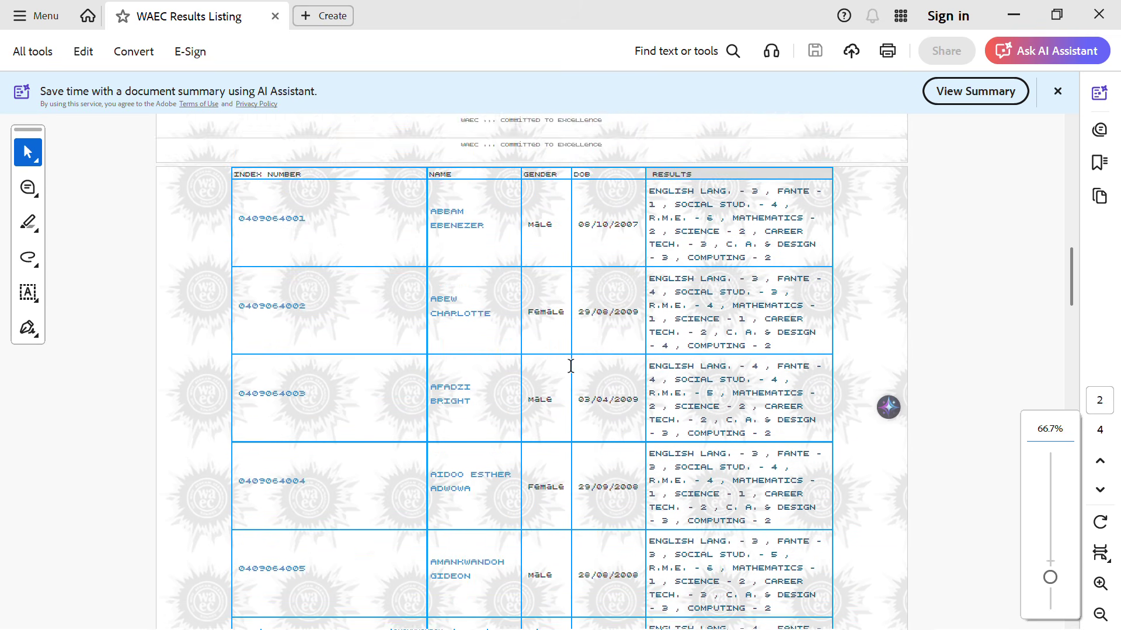
pyautogui.scroll(-2, 570, 366)
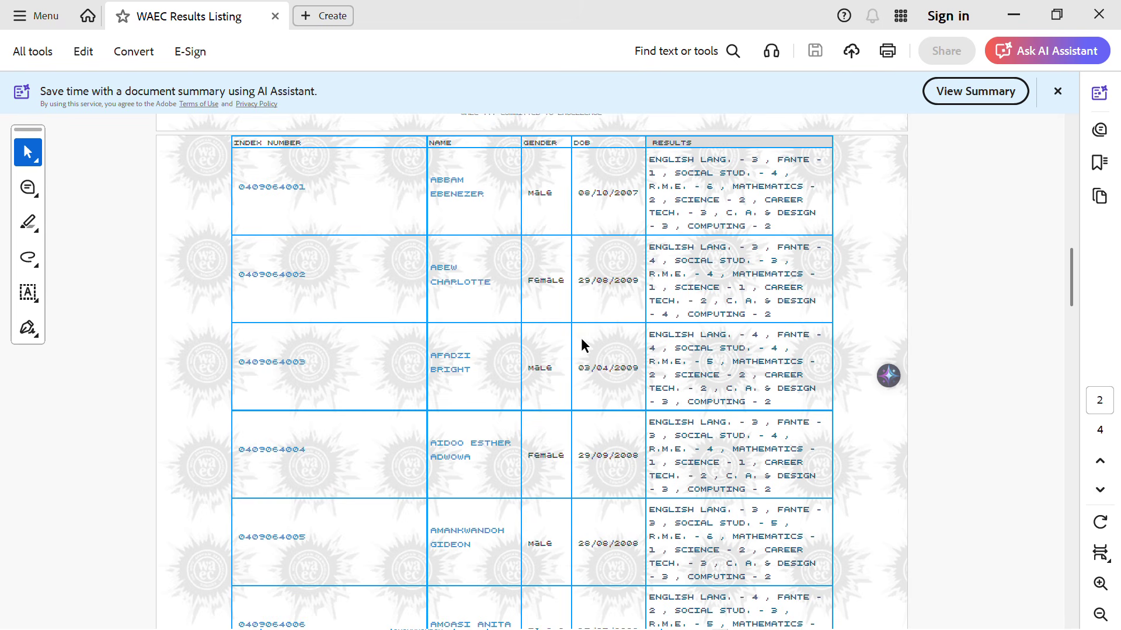
pyautogui.moveTo(778, 617)
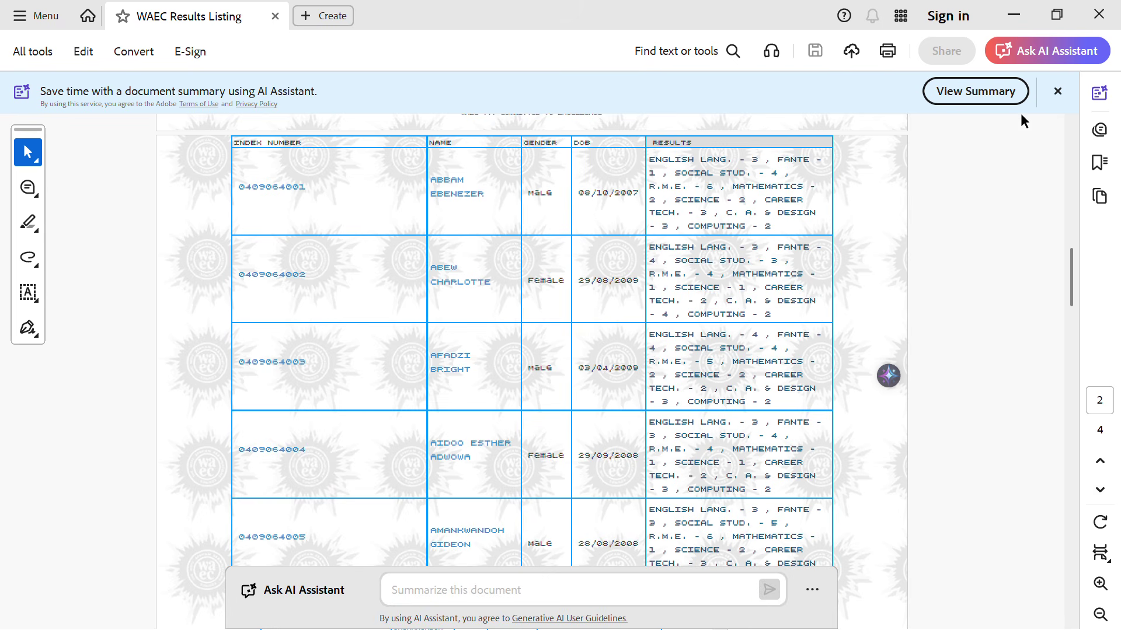
pyautogui.click(1057, 14)
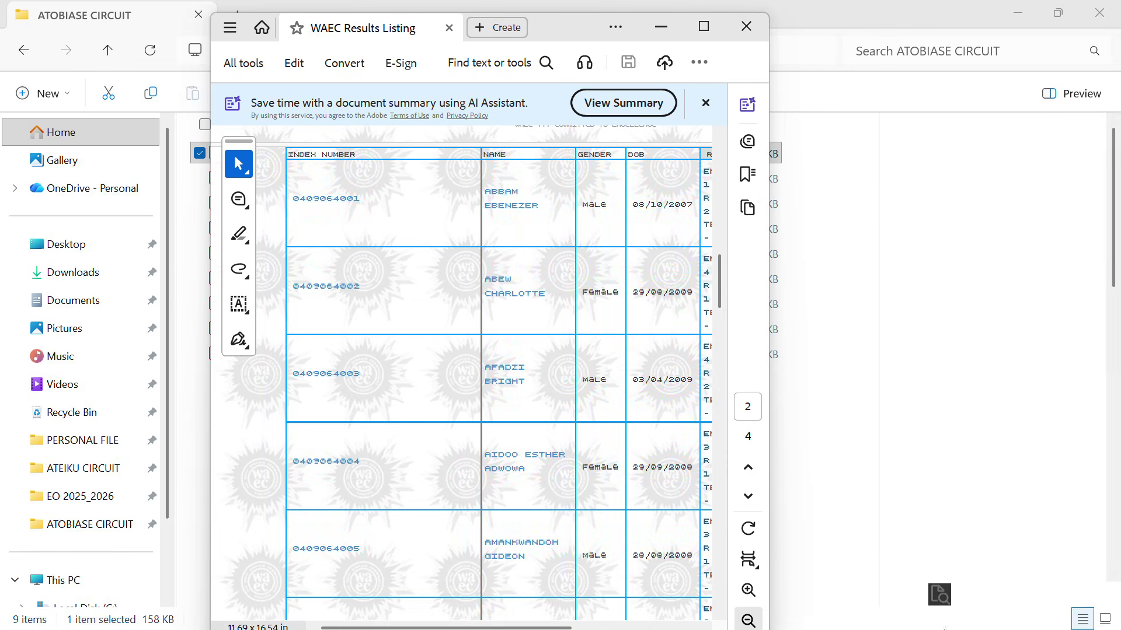
pyautogui.click(944, 23)
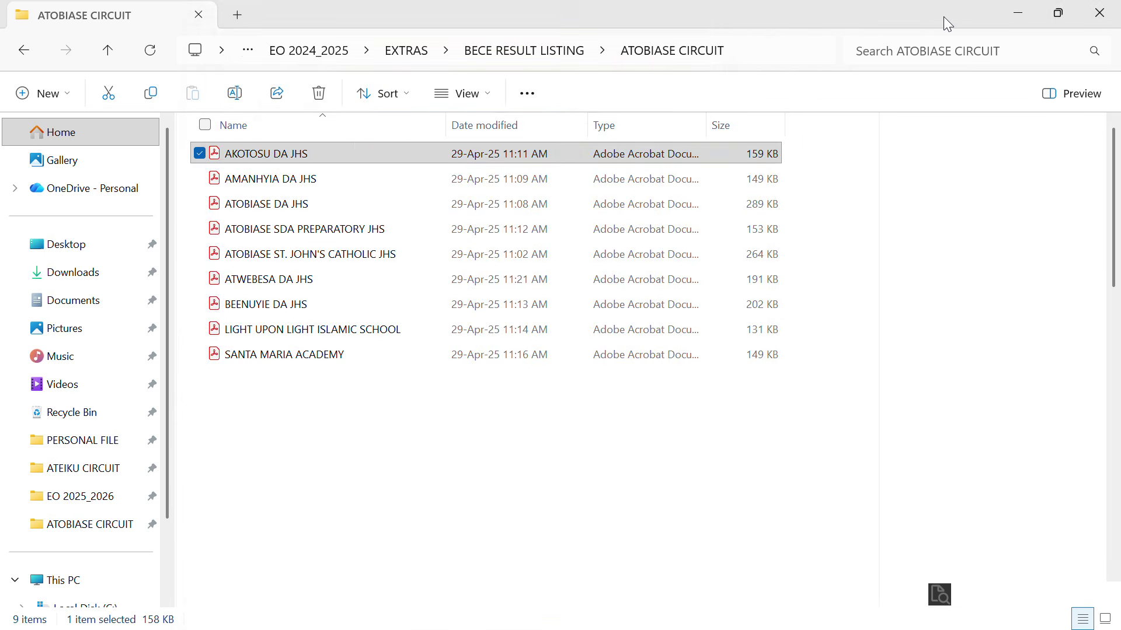
pyautogui.click(1029, 18)
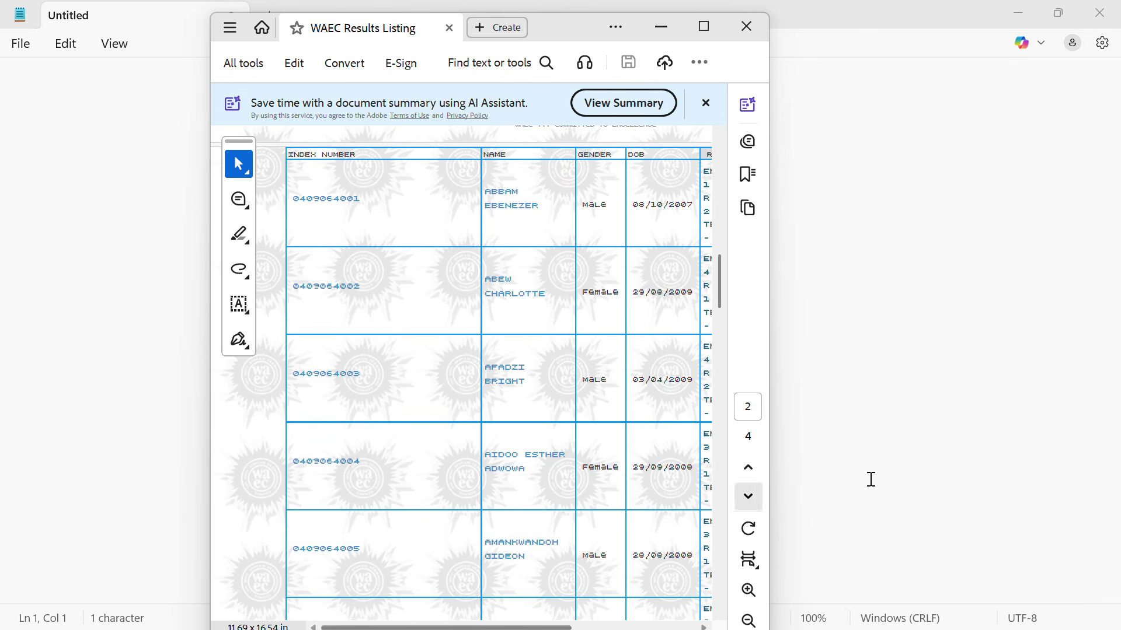
pyautogui.click(1058, 13)
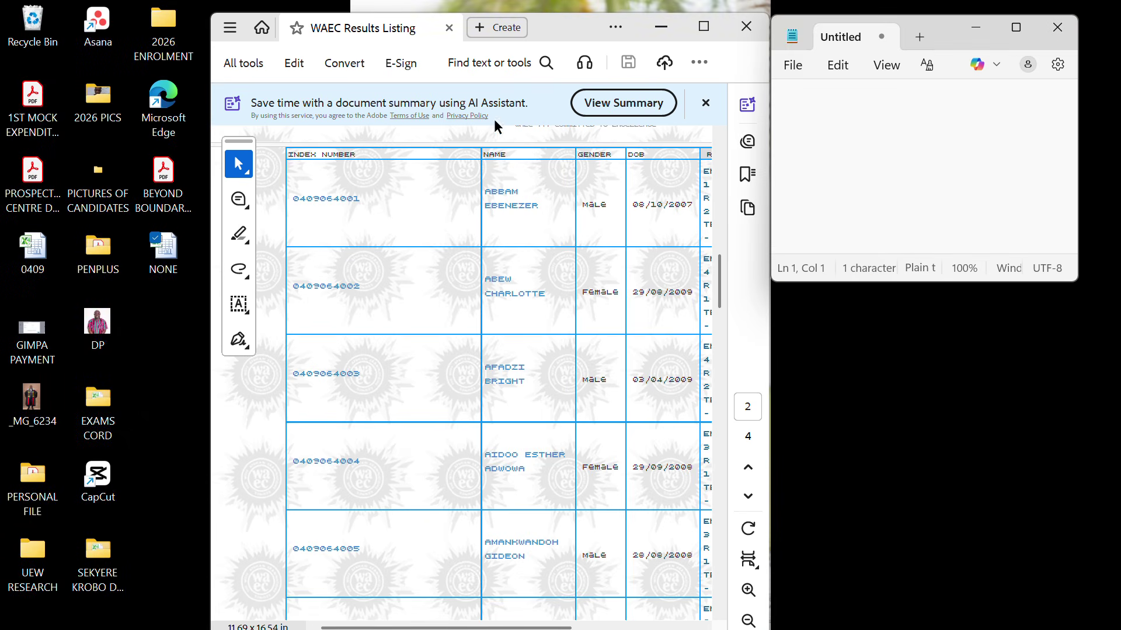
# Open the NONE workbook from the desktop in Excel and dismiss the Office activation wizard.
pyautogui.doubleClick(166, 257)
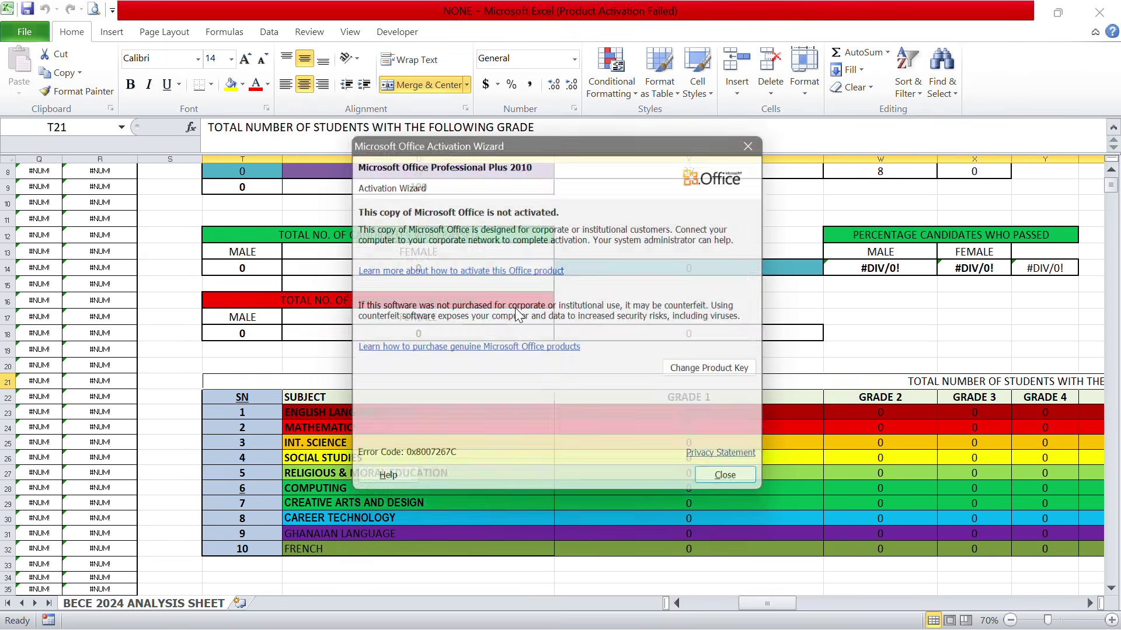
pyautogui.click(753, 484)
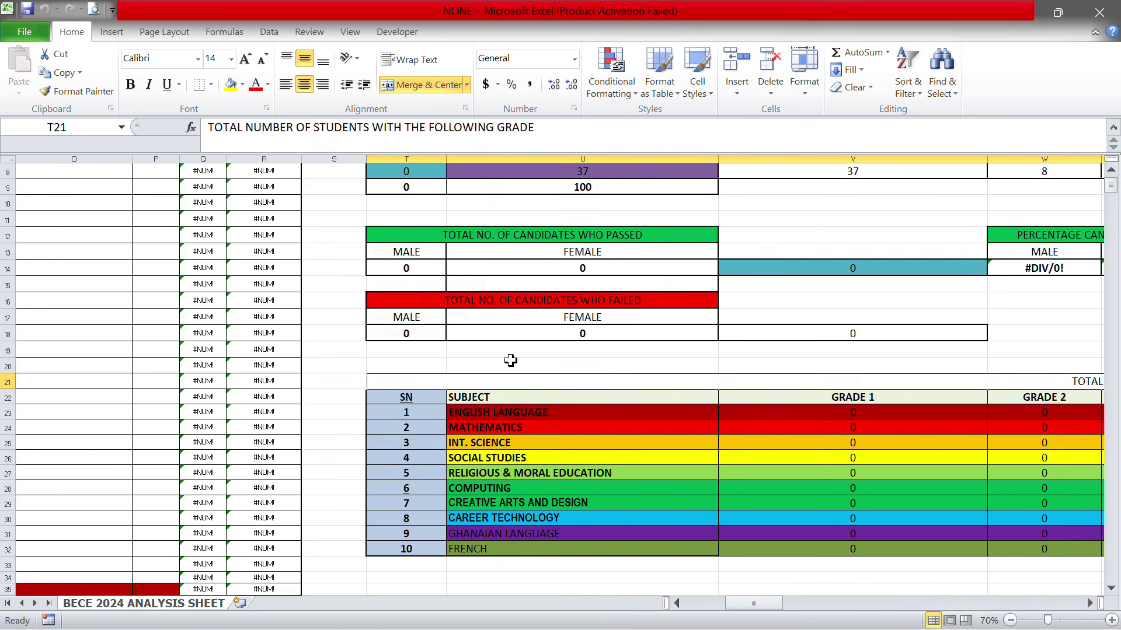
# Examine the BECE 2024 analysis sheet's columns from school name to pass/fail, the AGG formula in Q8, and the neighbouring candidate summary tables.
pyautogui.keyDown('ctrl'); pyautogui.scroll(-3, 511, 360); pyautogui.keyUp('ctrl')
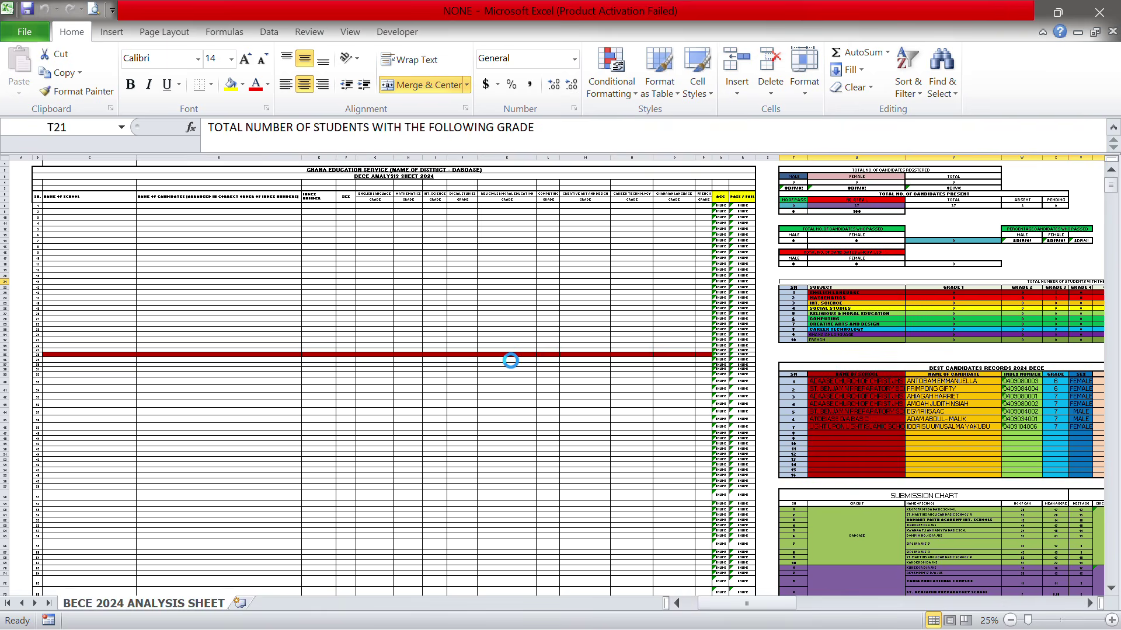
pyautogui.keyDown('ctrl'); pyautogui.scroll(3, 510, 360); pyautogui.keyUp('ctrl')
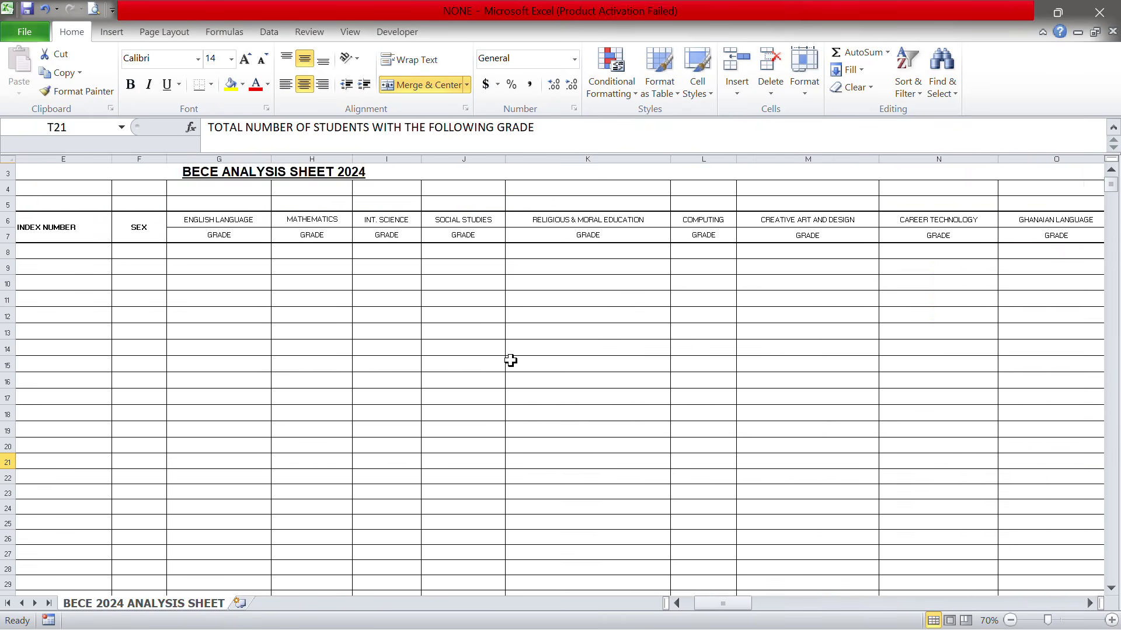
pyautogui.keyDown('ctrl'); pyautogui.scroll(-1, 511, 360); pyautogui.keyUp('ctrl')
pyautogui.click(510, 360)
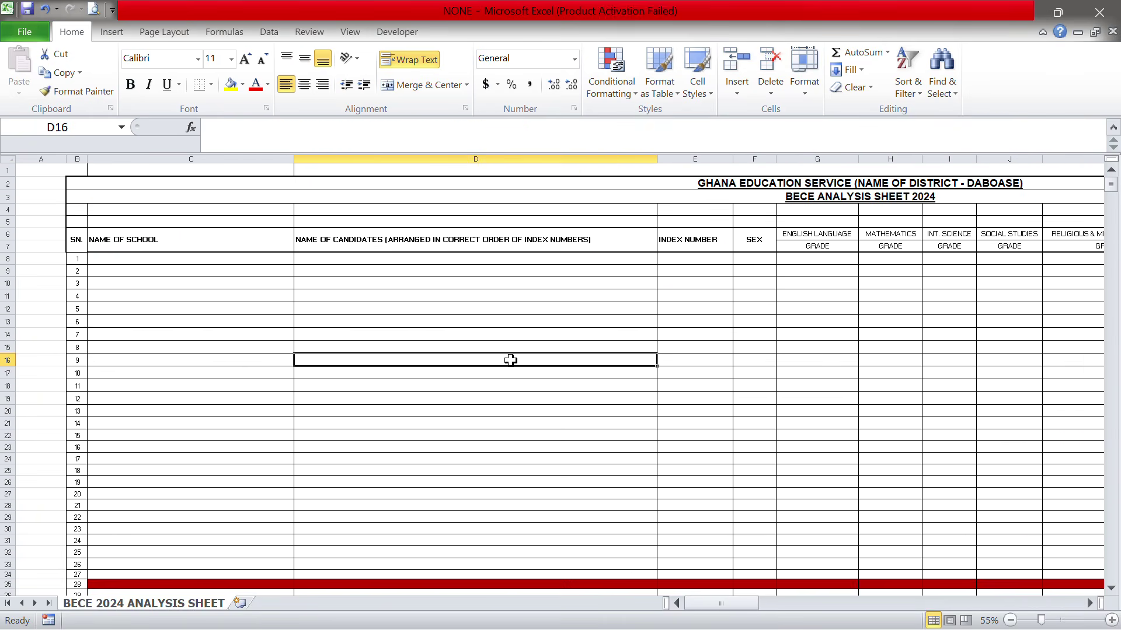
pyautogui.scroll(-1, 602, 387)
pyautogui.scroll(1, 602, 387)
pyautogui.click(151, 261)
pyautogui.click(506, 261)
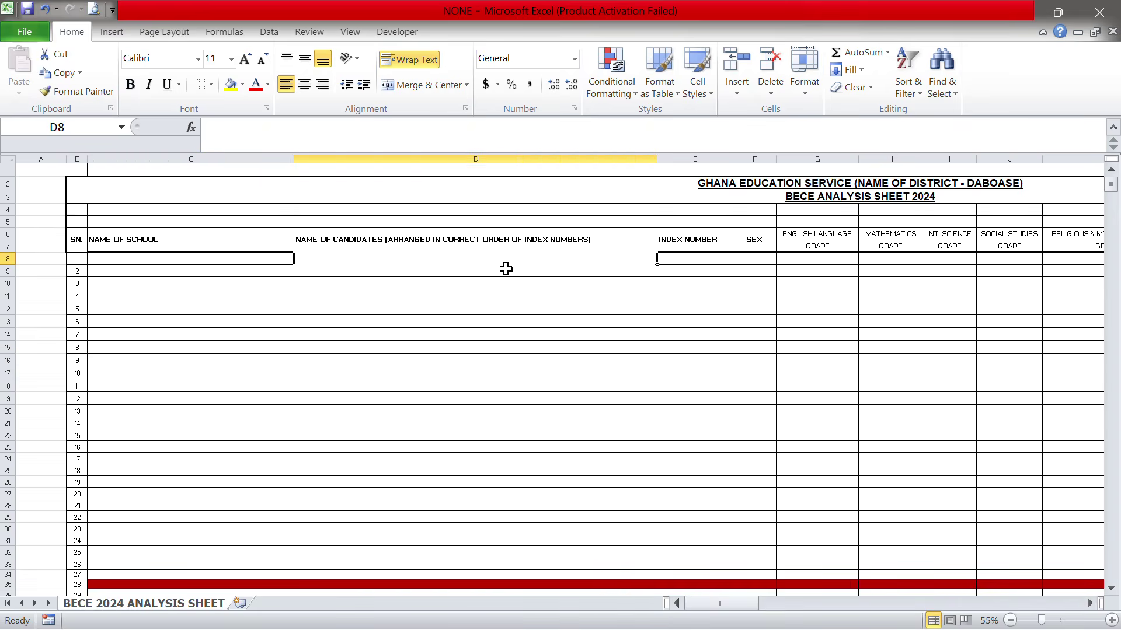
pyautogui.press('Tab')
pyautogui.press('Tab')
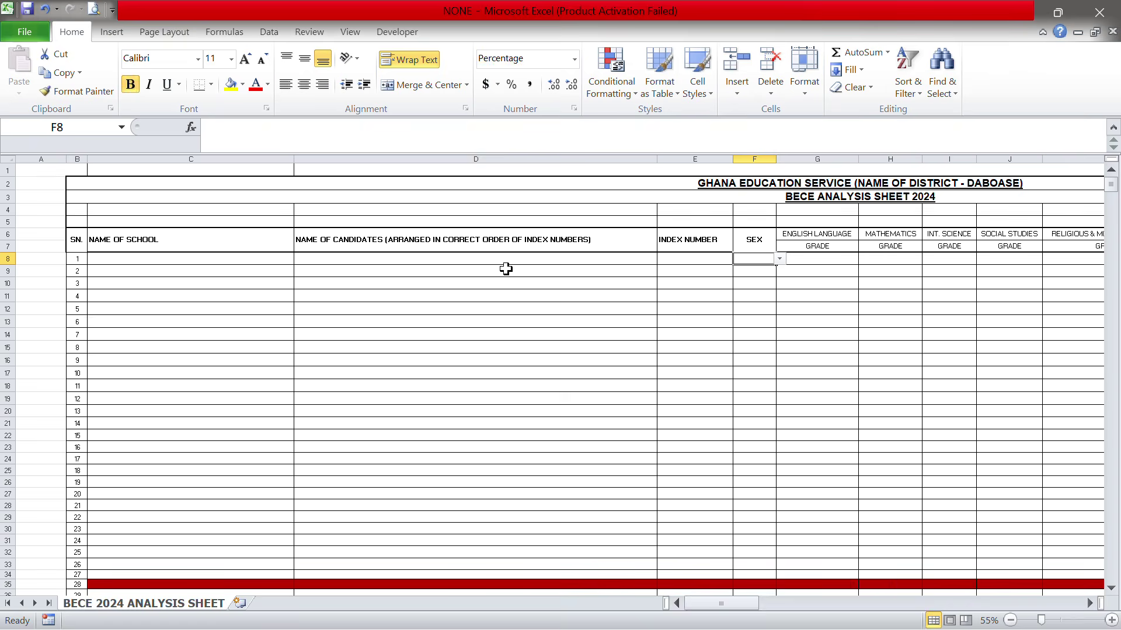
pyautogui.press('Tab')
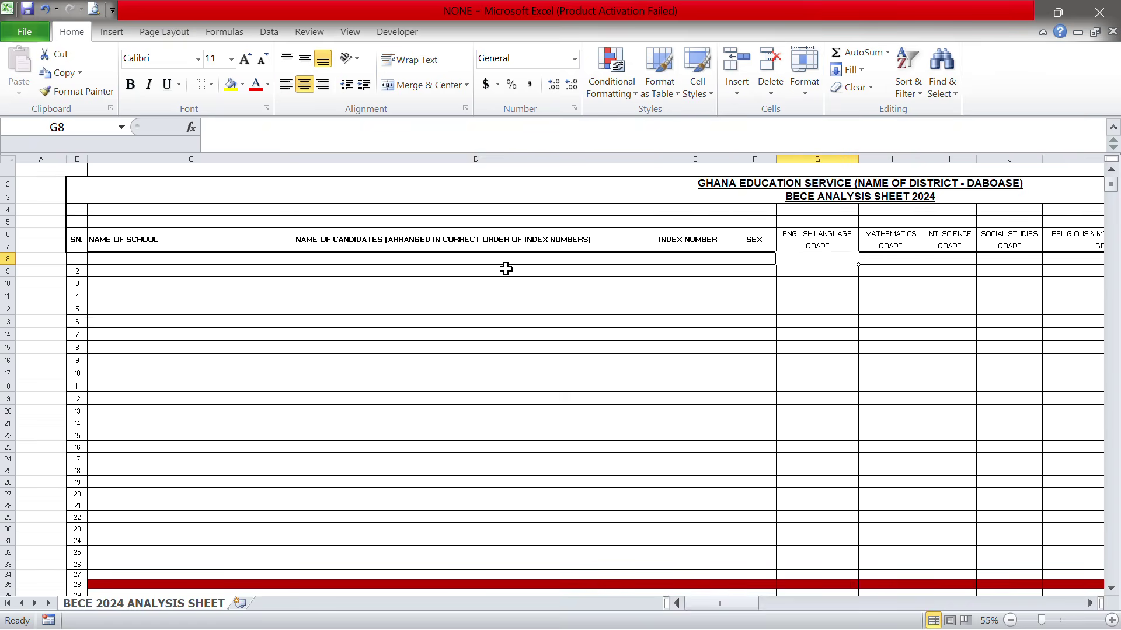
pyautogui.press('Tab')
pyautogui.press('Tab')
pyautogui.press('Tab')
pyautogui.press('Tab')
pyautogui.press('Tab')
pyautogui.press('Tab')
pyautogui.press('Tab')
pyautogui.press('Tab')
pyautogui.press('Tab')
pyautogui.press('Tab')
pyautogui.press('Tab')
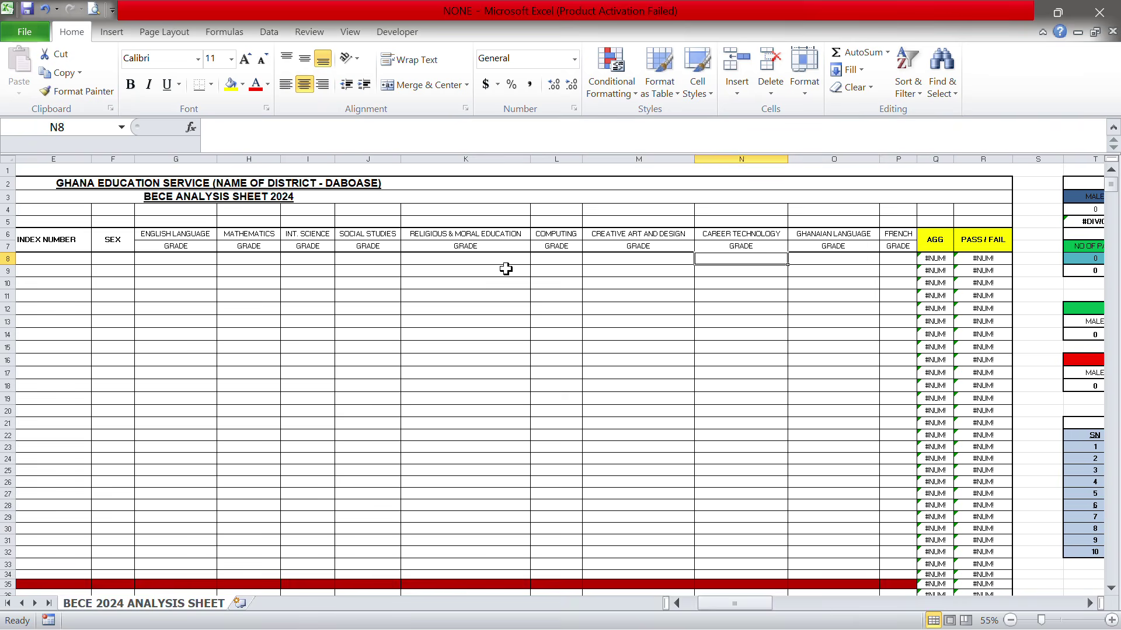
pyautogui.hotkey('shift', 'Tab')
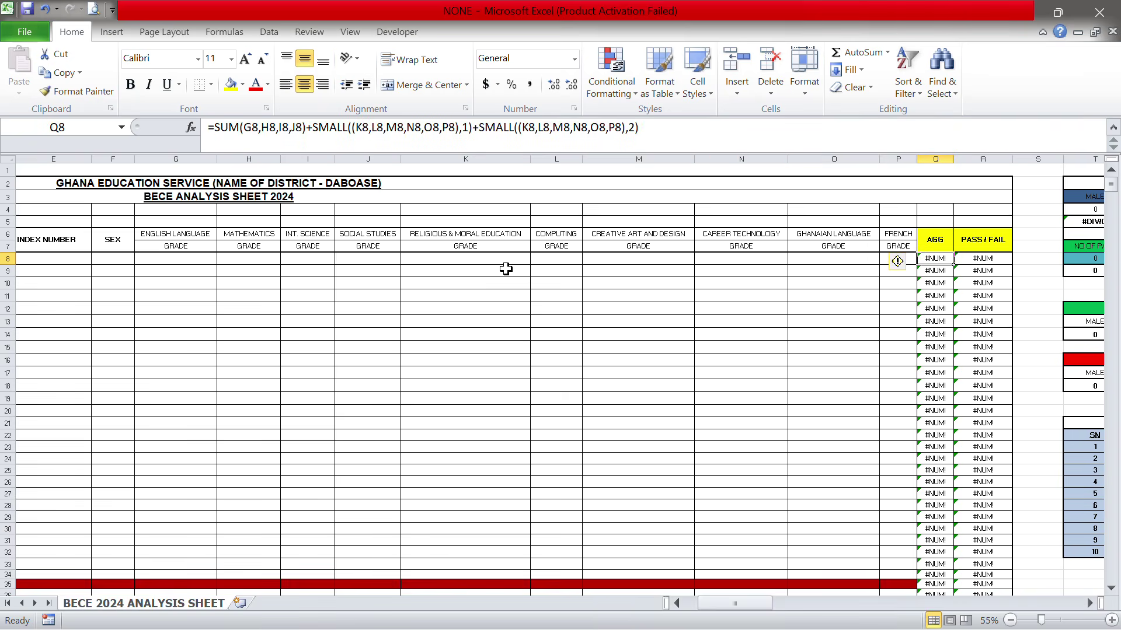
pyautogui.press('Tab')
pyautogui.press('Tab')
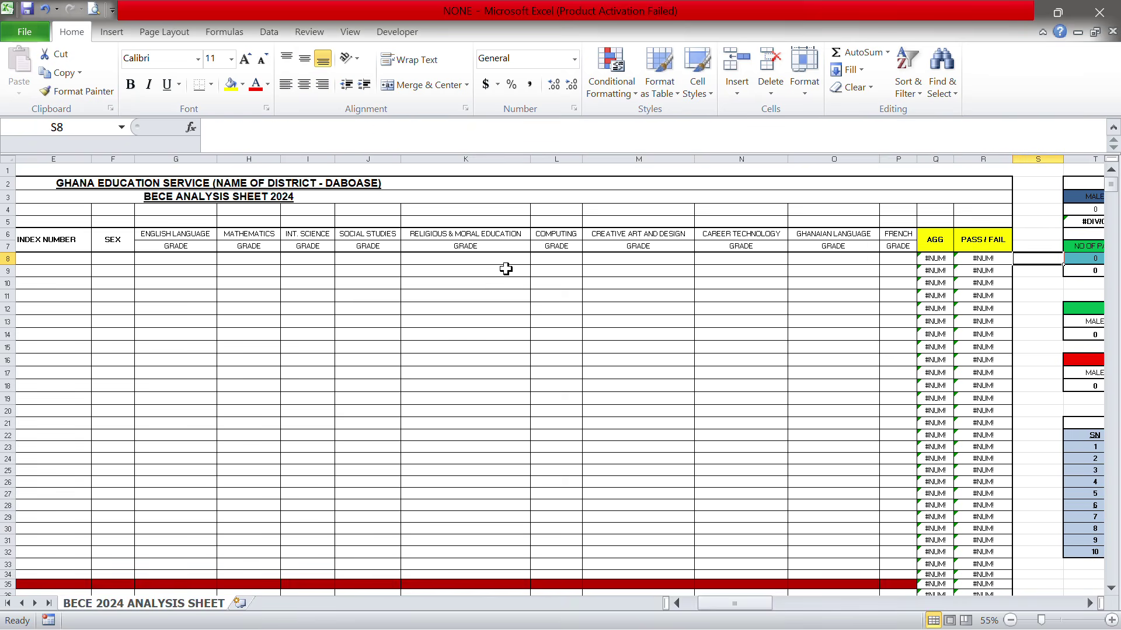
pyautogui.hscroll(5, 505, 268)
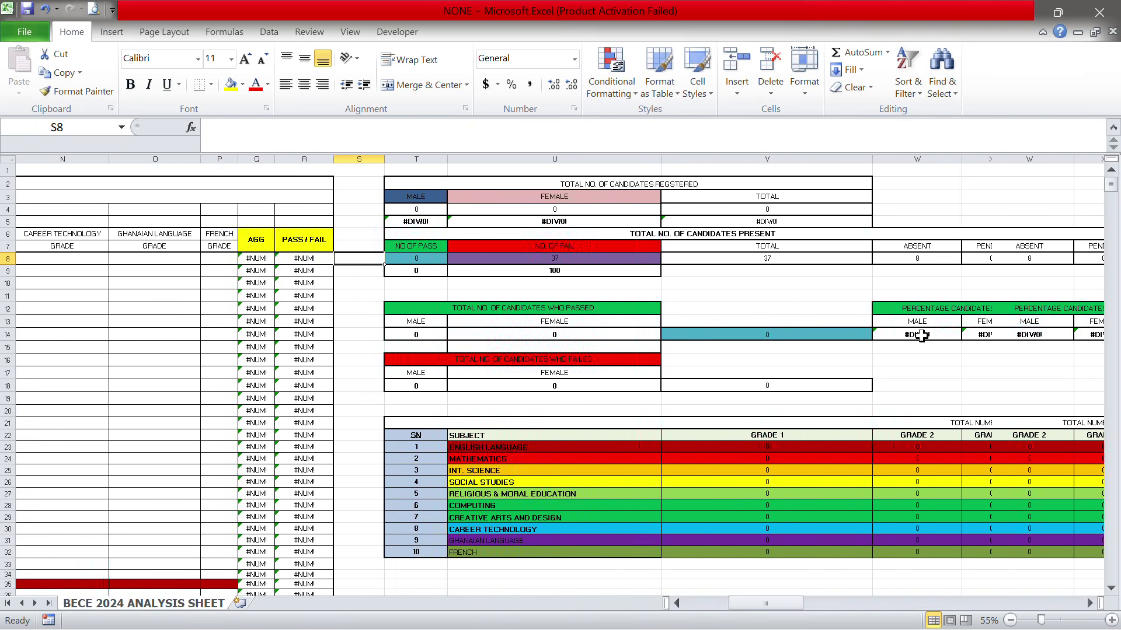
pyautogui.hscroll(6, 921, 336)
pyautogui.hscroll(-8, 921, 336)
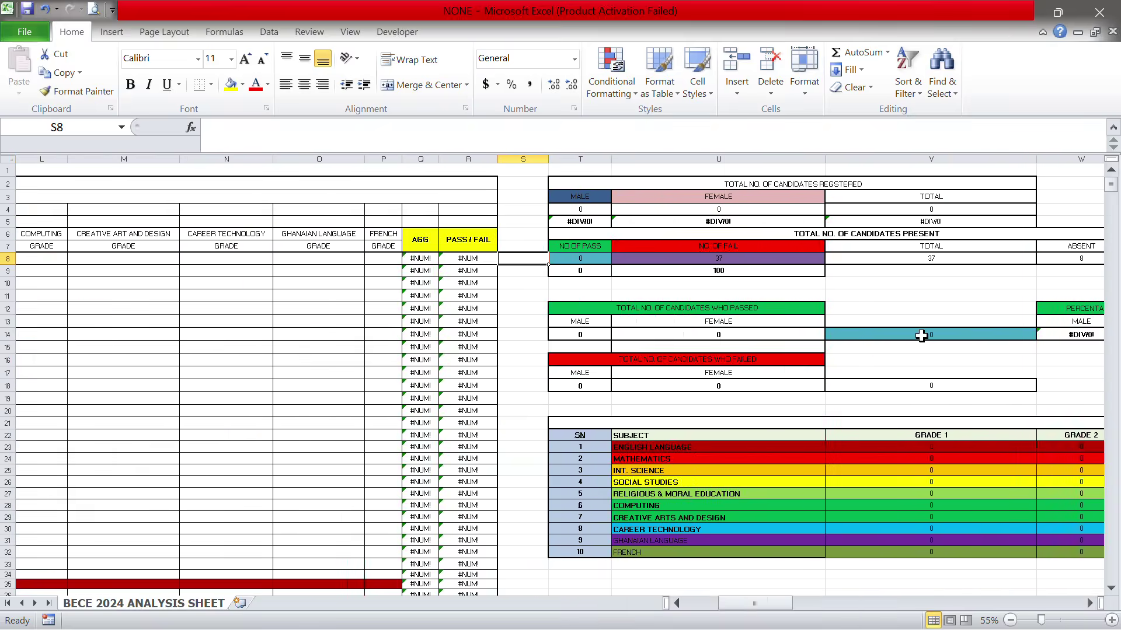
pyautogui.hscroll(-6, 921, 336)
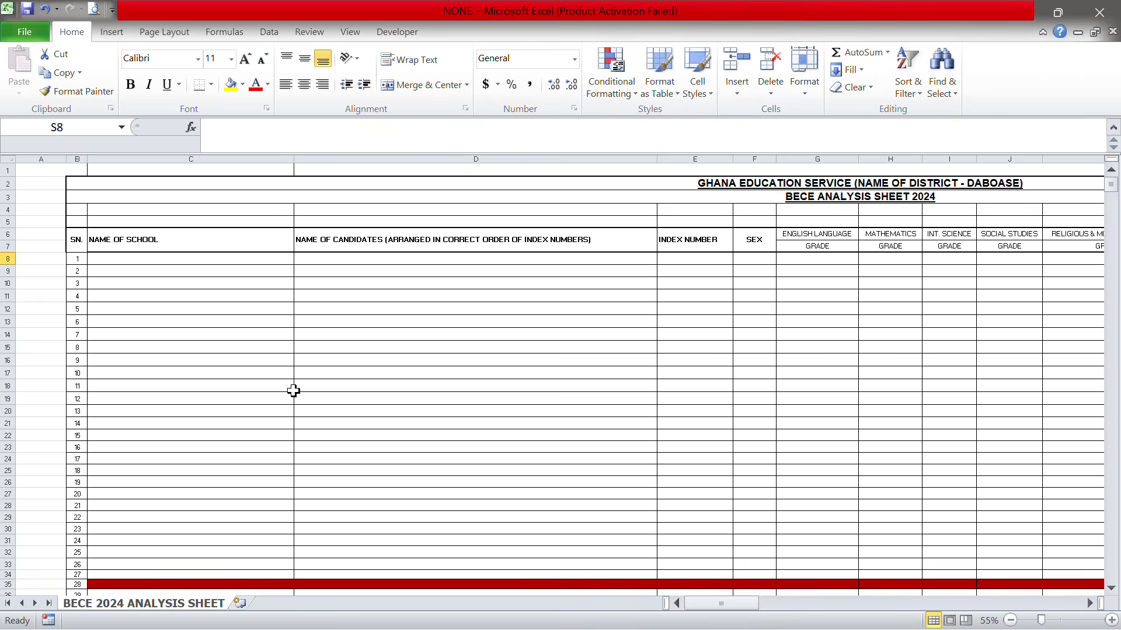
# Add a blank worksheet to the NONE workbook and restore the workbook window to a smaller size.
pyautogui.click(242, 605)
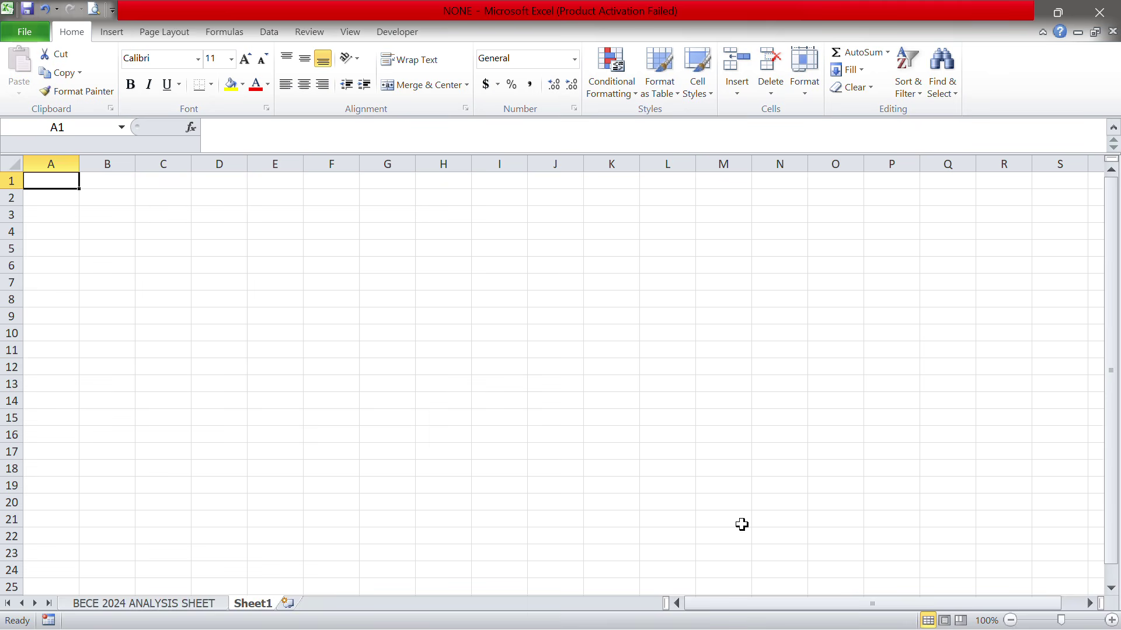
pyautogui.click(1058, 12)
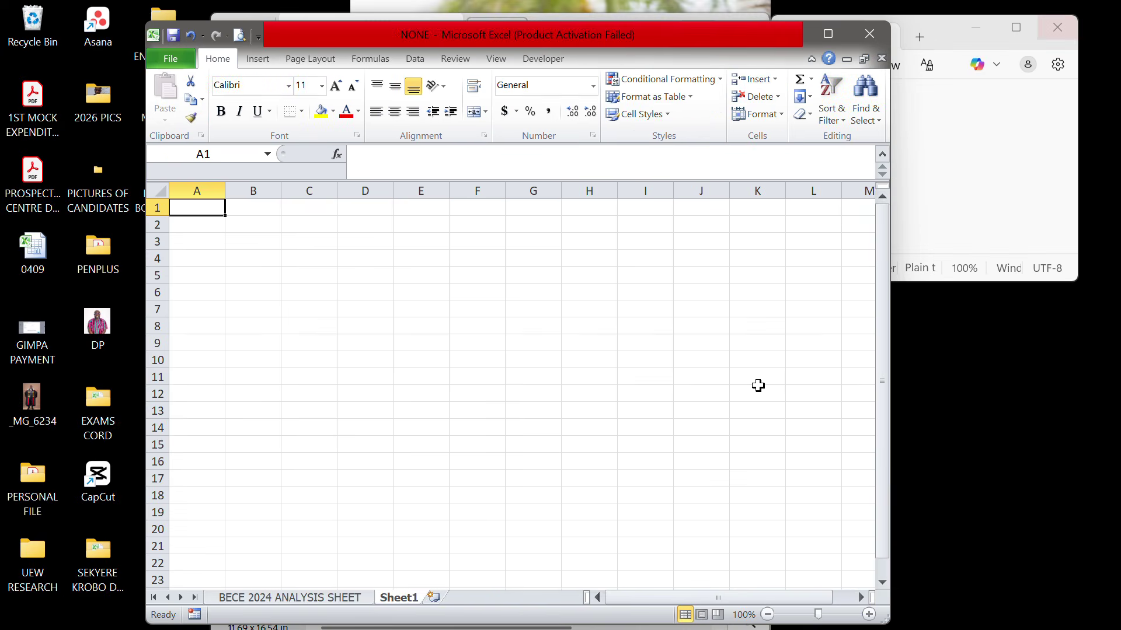
# Close the existing untitled Notepad window and launch a fresh blank Notepad.
pyautogui.click(1014, 150)
pyautogui.click(1014, 150)
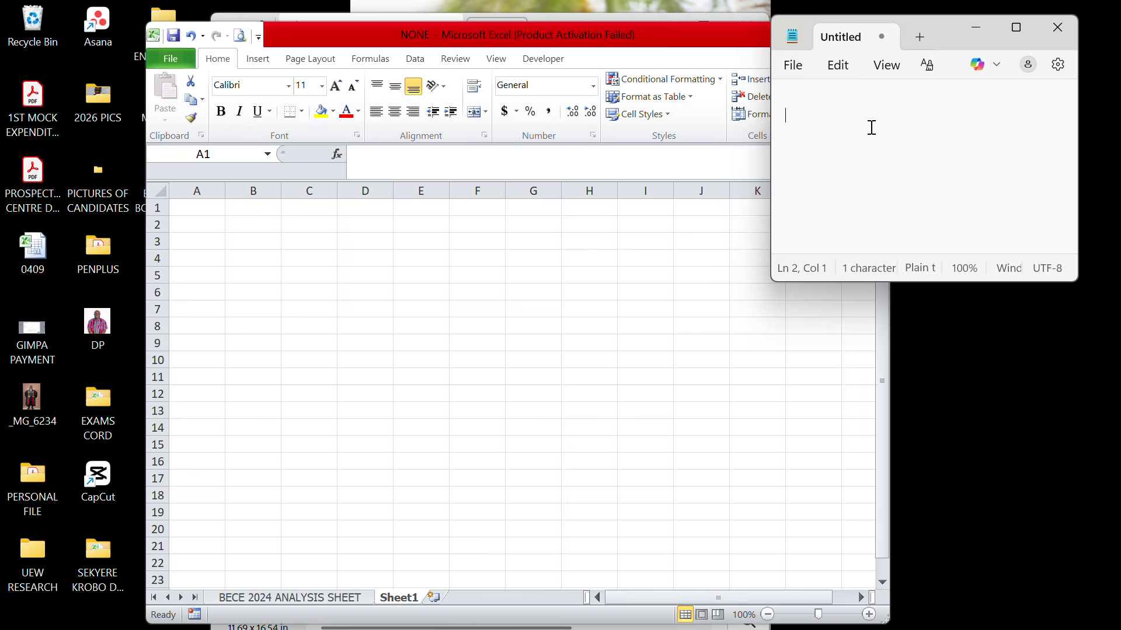
pyautogui.click(1060, 25)
pyautogui.click(928, 196)
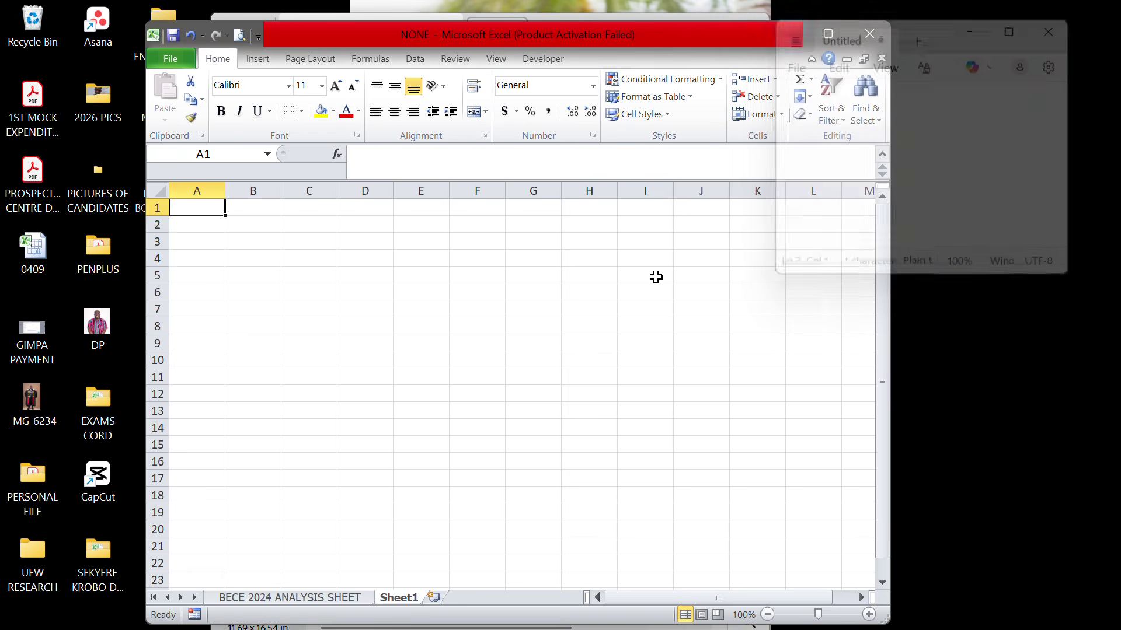
pyautogui.press('super')
pyautogui.write('NOTE')
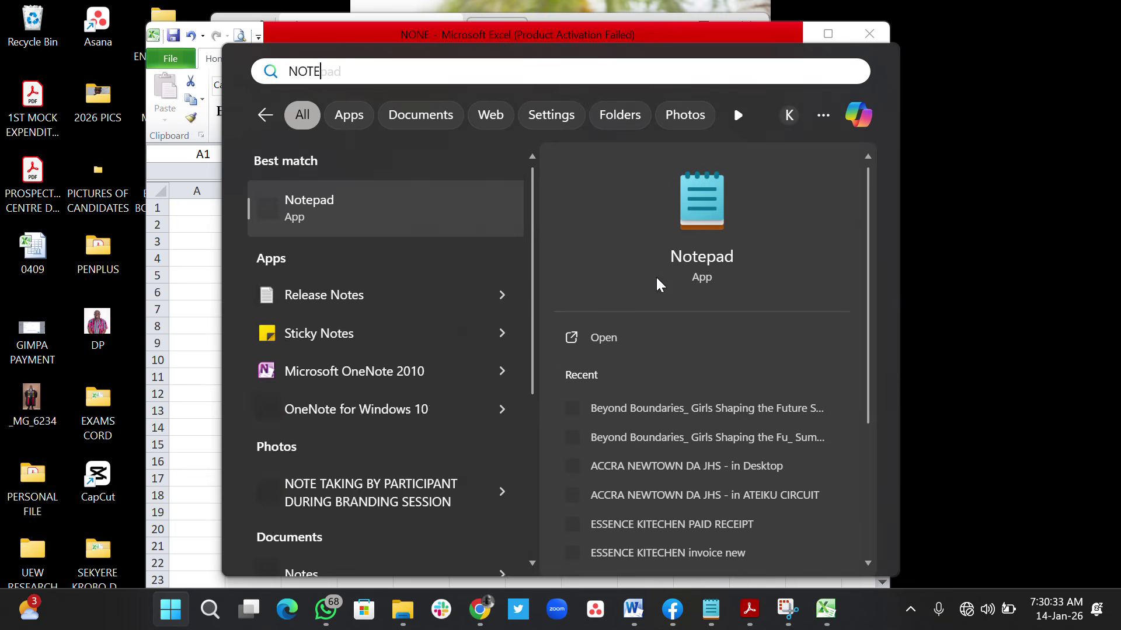
pyautogui.click(296, 209)
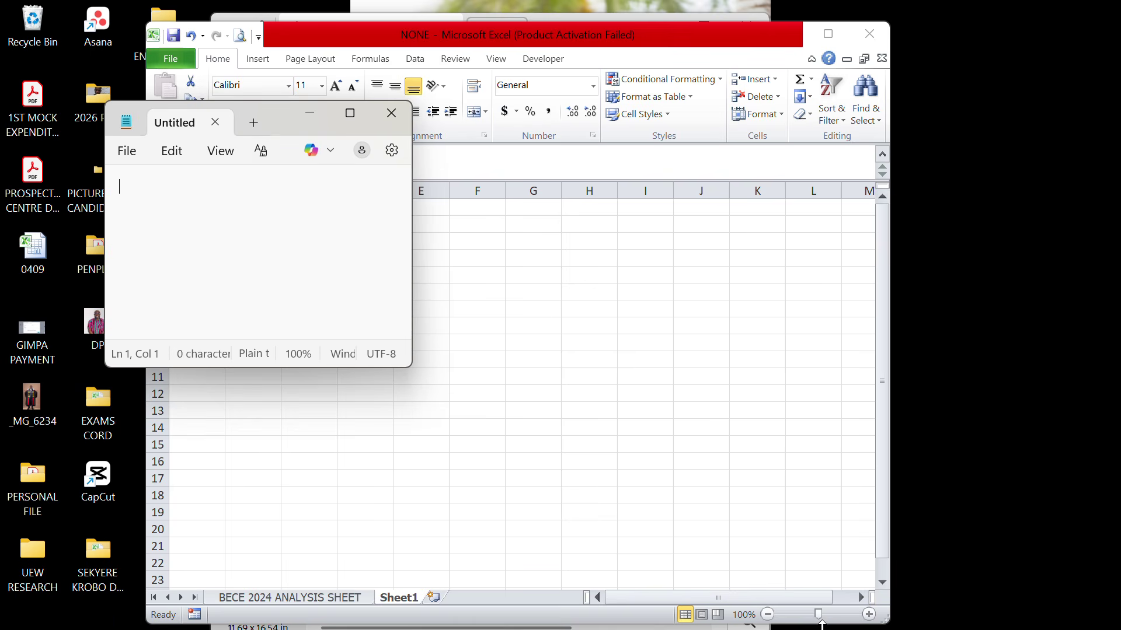
# Shrink the Excel and WAEC results PDF windows and move the PDF beside the workbook.
pyautogui.click(858, 590)
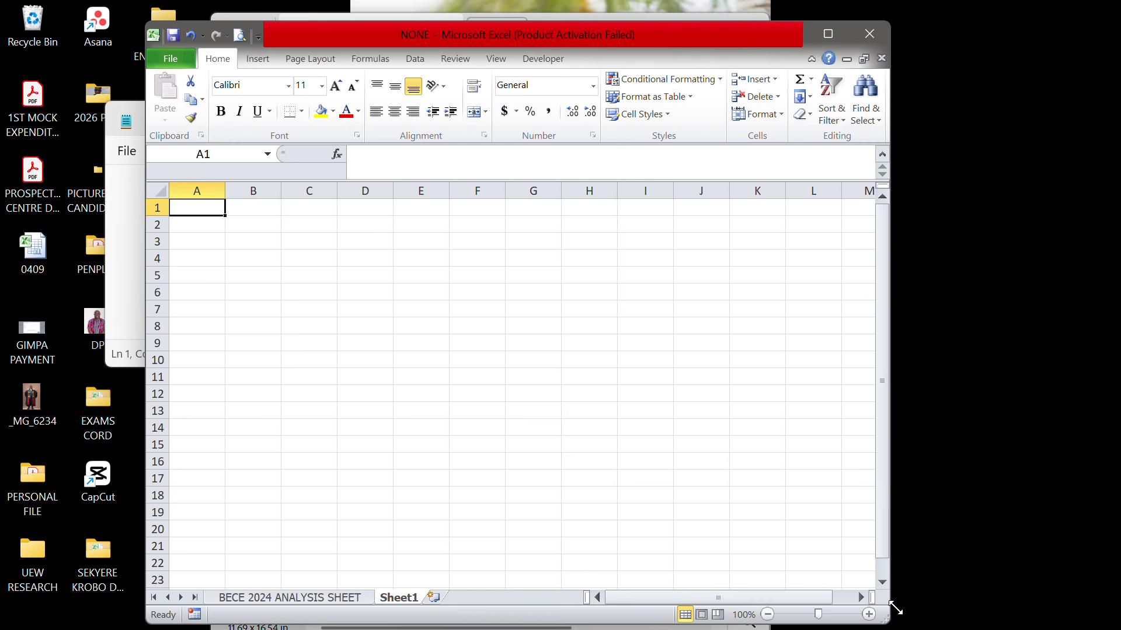
pyautogui.moveTo(882, 620); pyautogui.dragTo(786, 503)
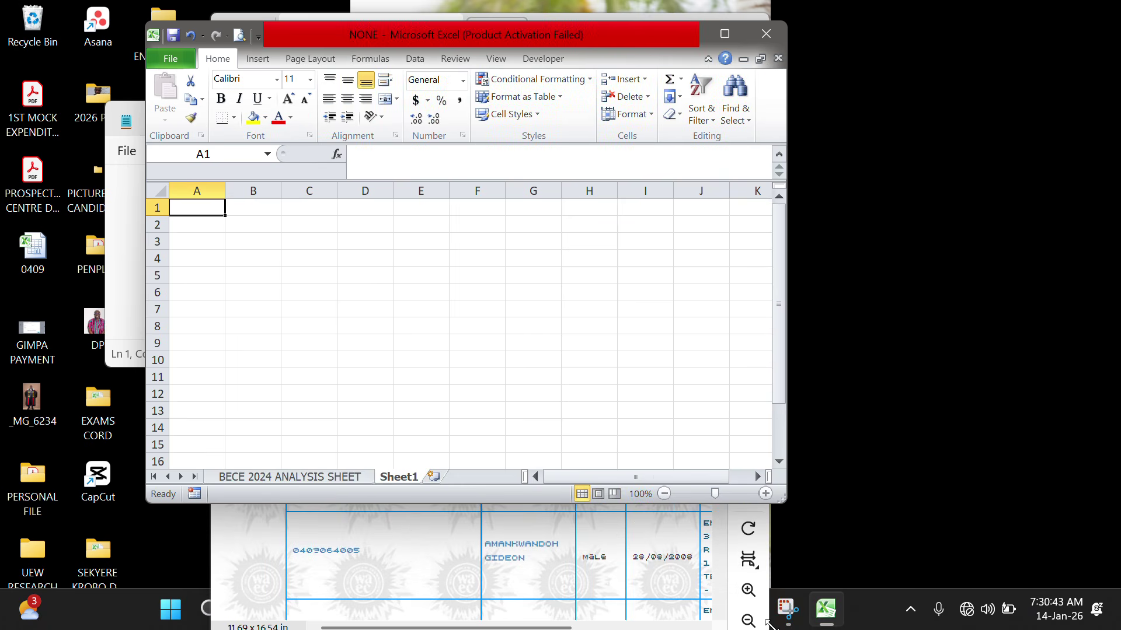
pyautogui.click(377, 549)
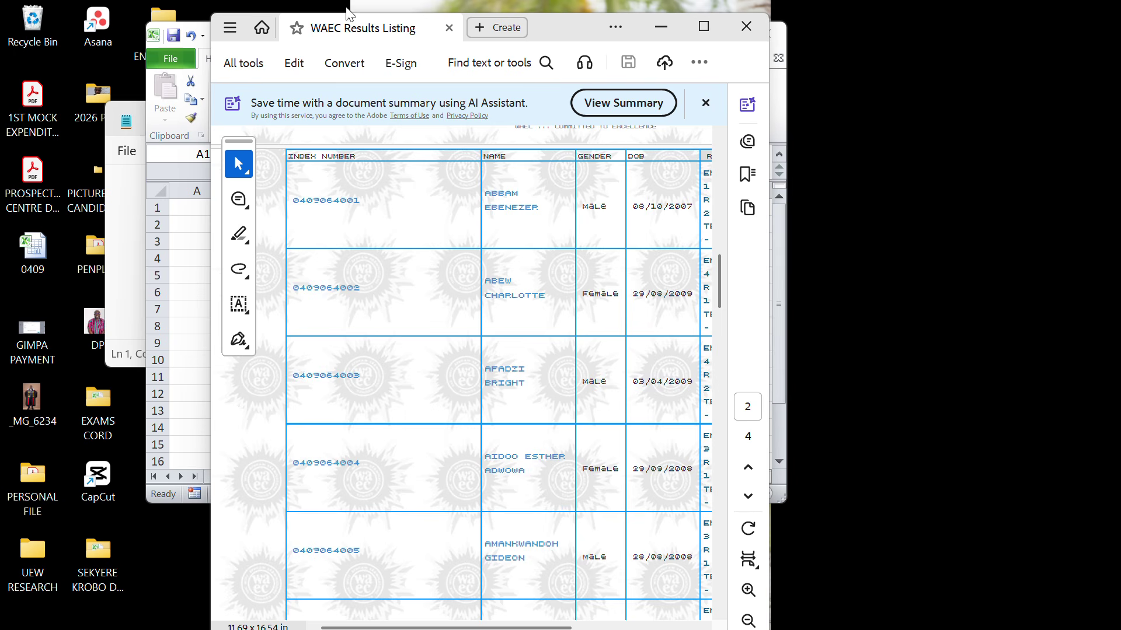
pyautogui.moveTo(209, 13); pyautogui.dragTo(320, 208)
pyautogui.moveTo(591, 224); pyautogui.dragTo(841, 78)
# Switch to Word, delete all the results content in Document1, and restore its window to a smaller size.
pyautogui.click(646, 609)
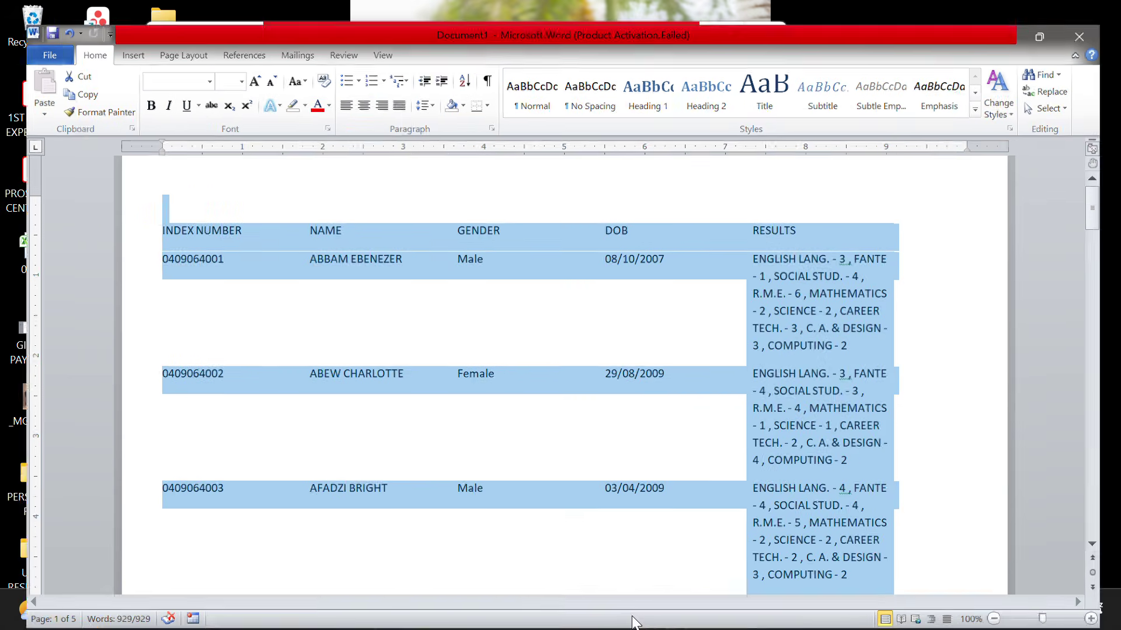
pyautogui.press('Delete')
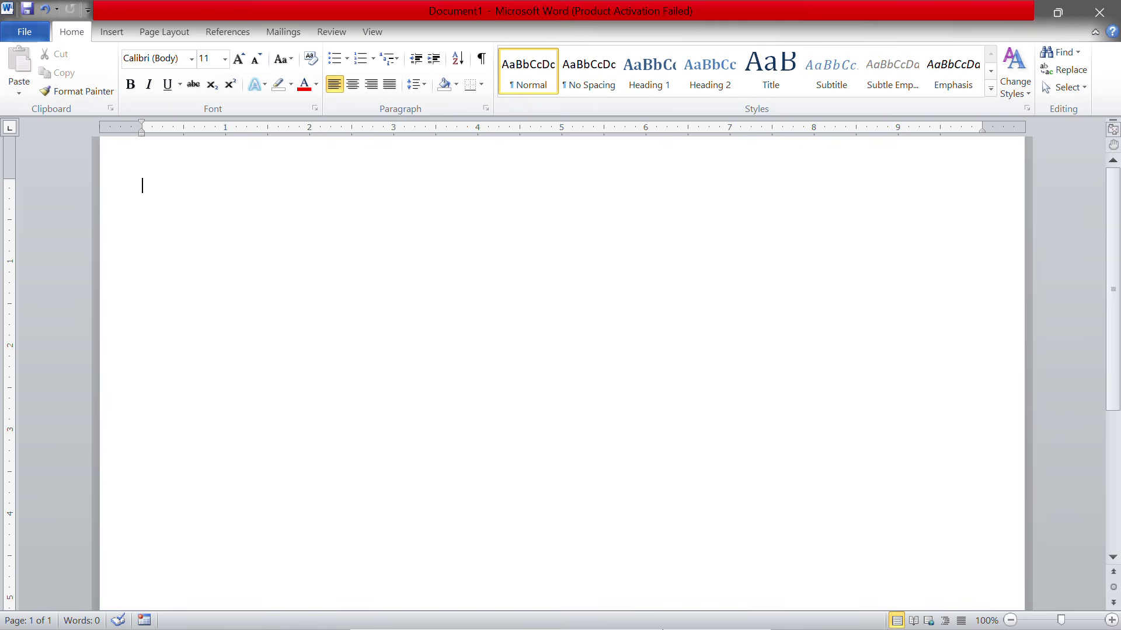
pyautogui.click(1058, 14)
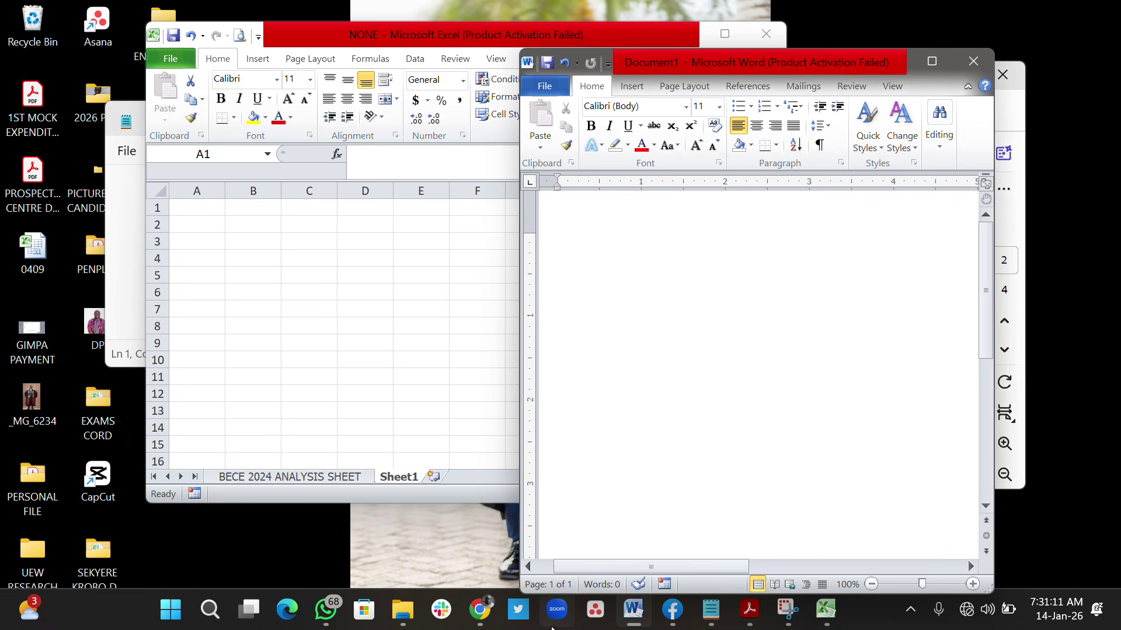
# Search Windows for "ACRO" to locate the Adobe Acrobat app.
pyautogui.press('super')
pyautogui.write('ACR')
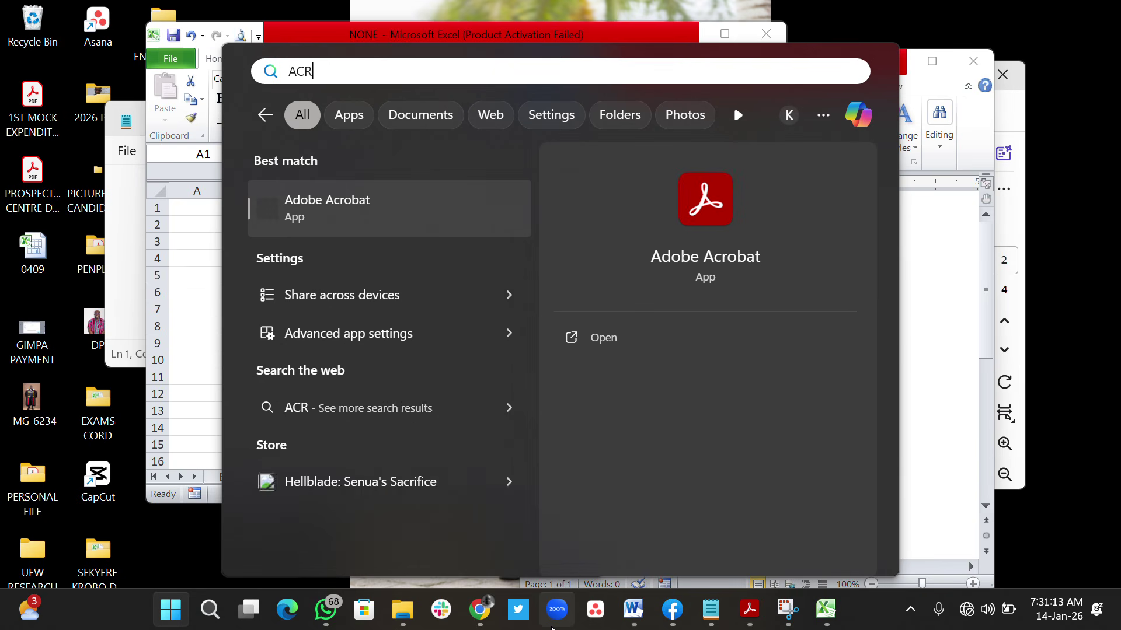
pyautogui.write('O')
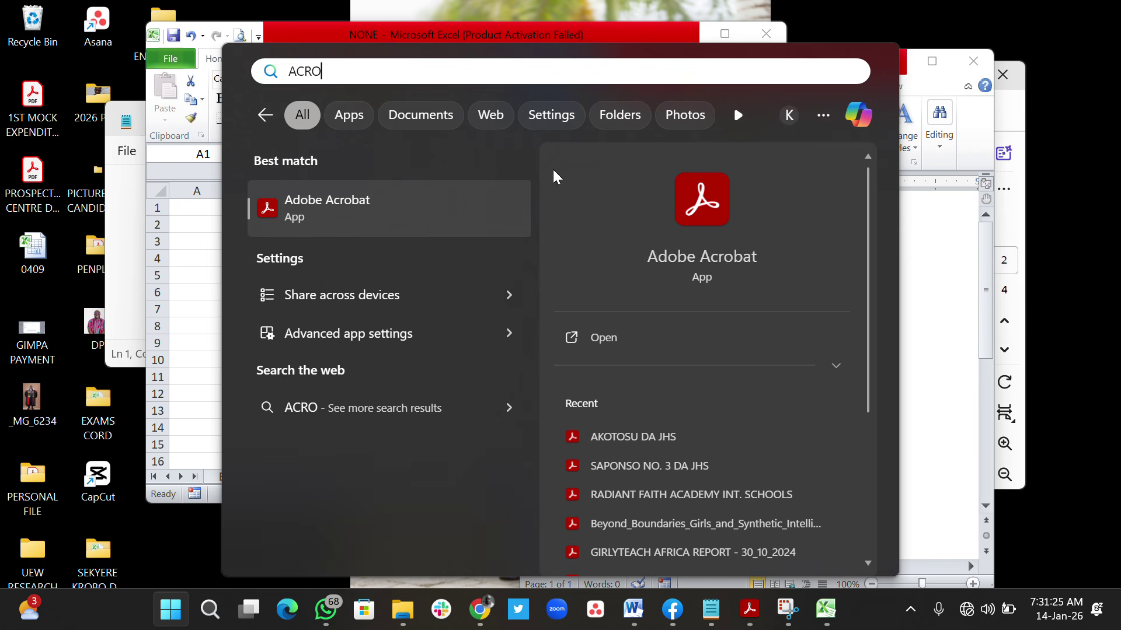
# Dismiss the Windows search, switch to the WAEC Results Listing PDF in Acrobat and maximize its window.
pyautogui.click(964, 318)
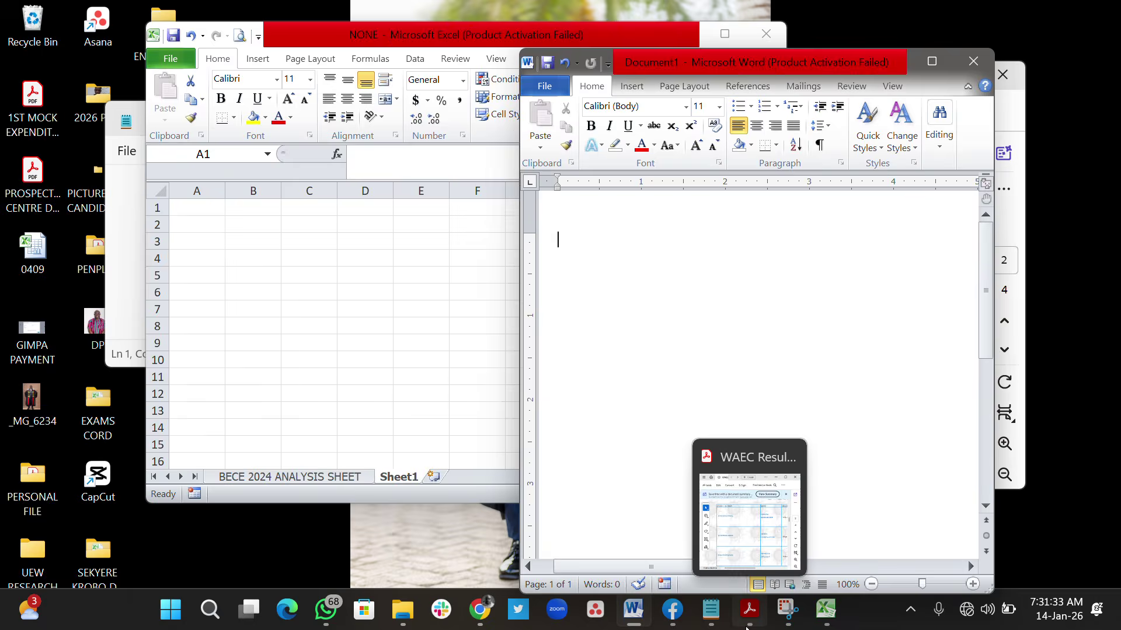
pyautogui.click(749, 609)
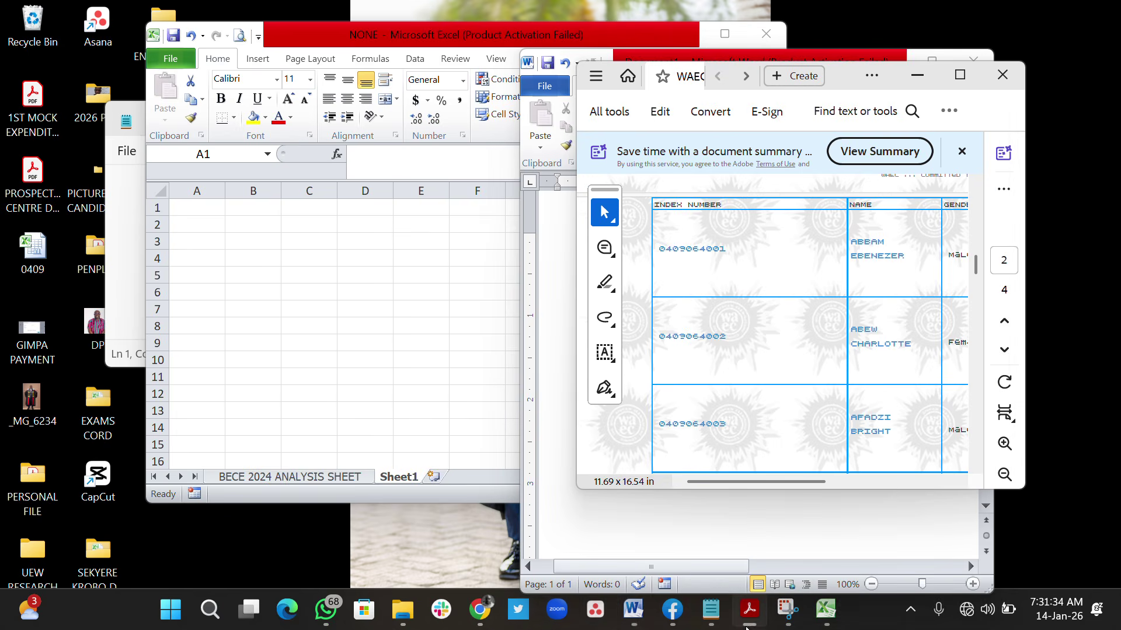
pyautogui.click(960, 75)
# Examine the candidate rows on pages 2 and 3 of the results listing, including the index number and results columns.
pyautogui.scroll(3, 443, 383)
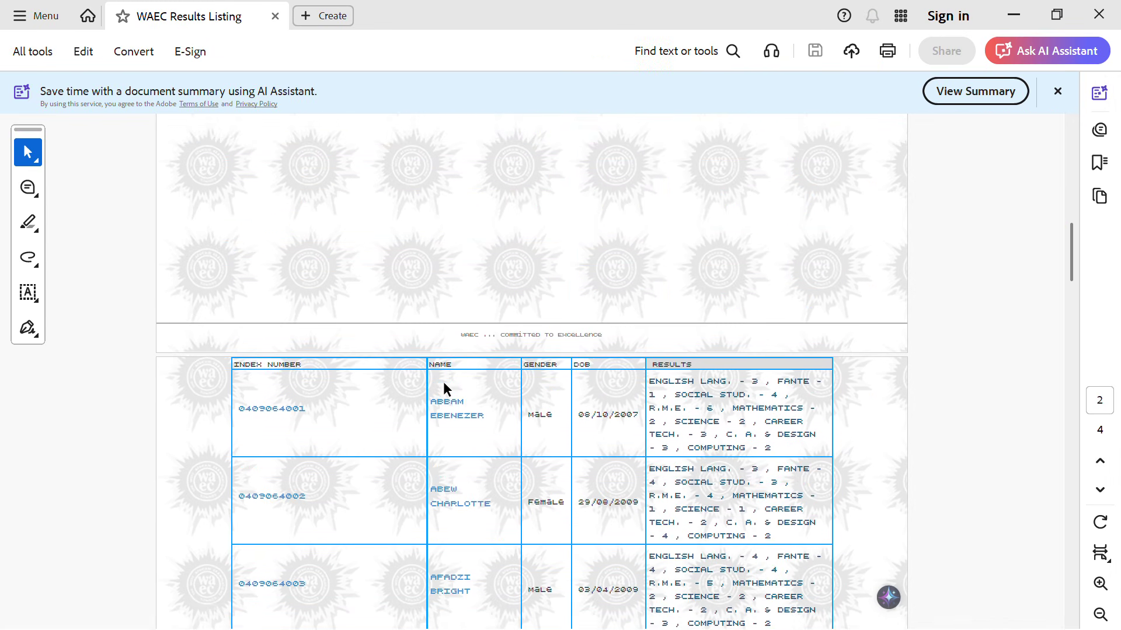
pyautogui.scroll(-5, 445, 388)
pyautogui.scroll(1, 444, 382)
pyautogui.scroll(3, 443, 383)
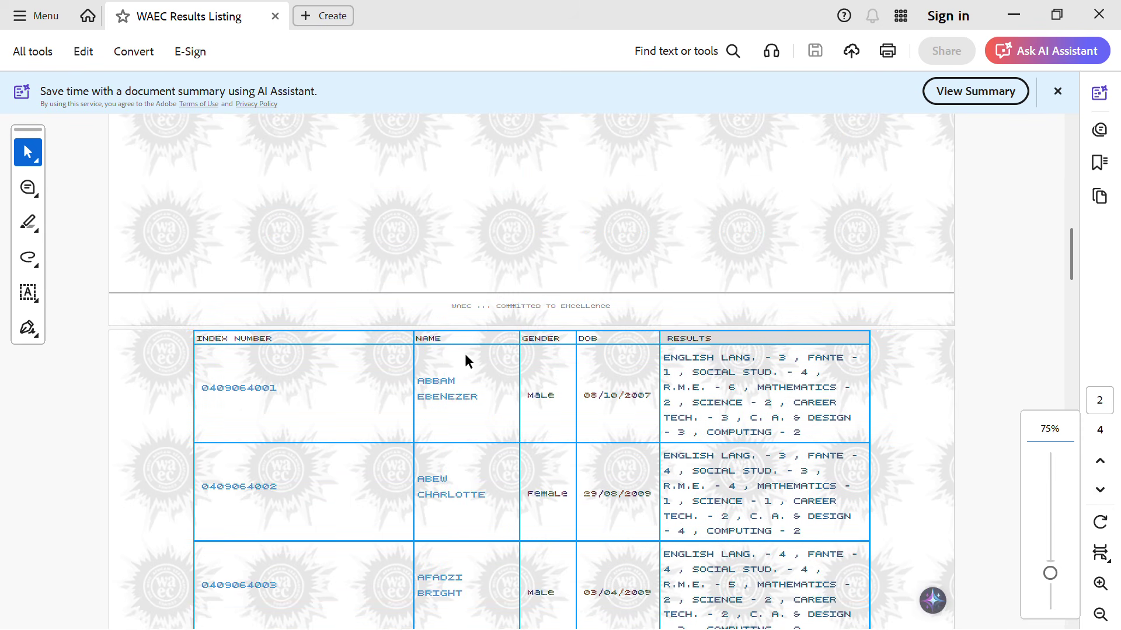
pyautogui.scroll(1, 510, 239)
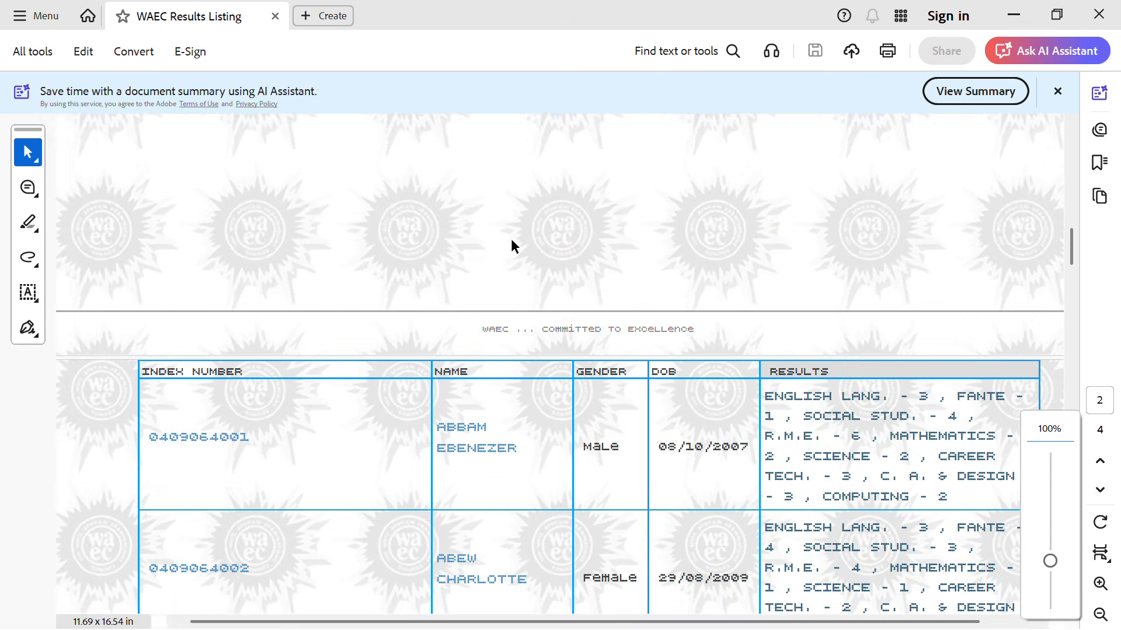
pyautogui.scroll(-3, 510, 239)
pyautogui.scroll(-1, 510, 239)
pyautogui.scroll(-3, 275, 315)
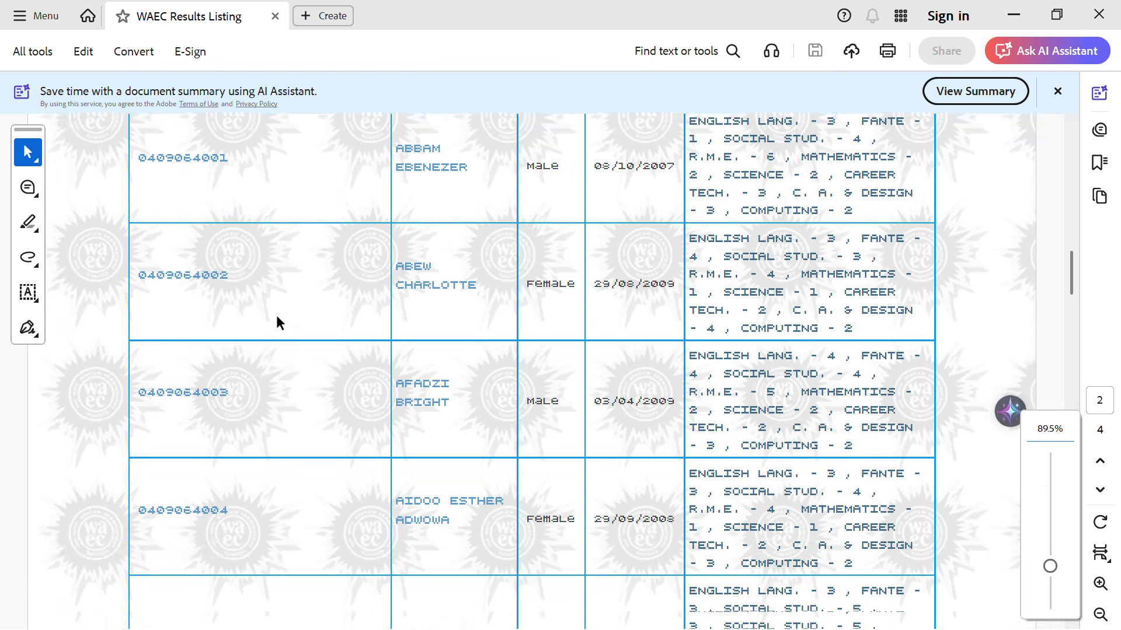
pyautogui.scroll(3, 236, 331)
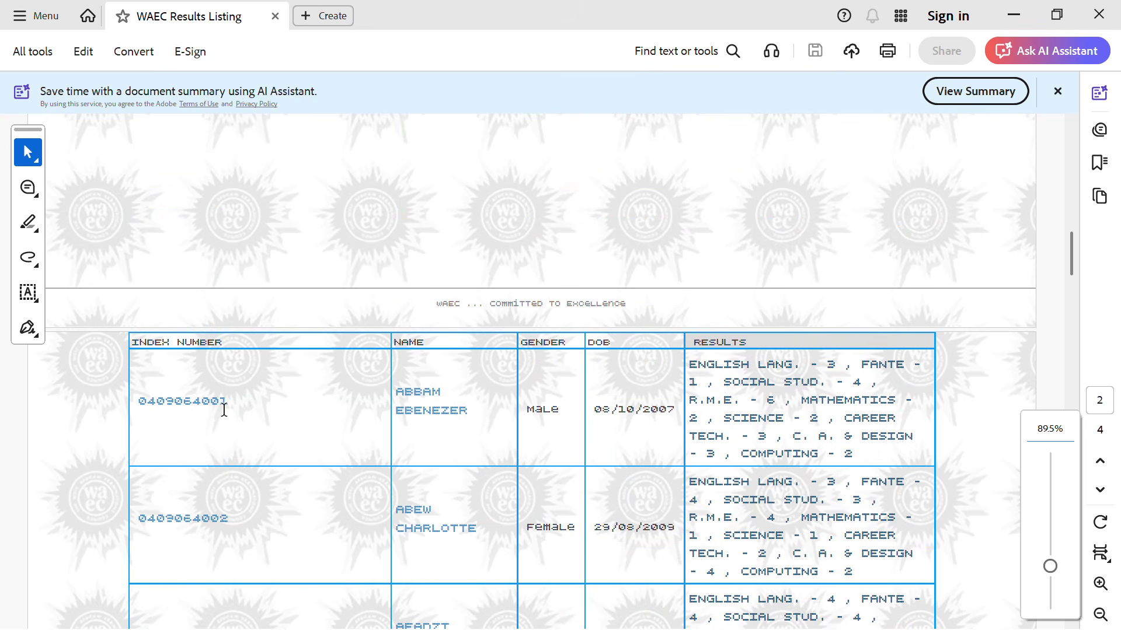
pyautogui.scroll(-8, 162, 403)
pyautogui.scroll(-10, 162, 401)
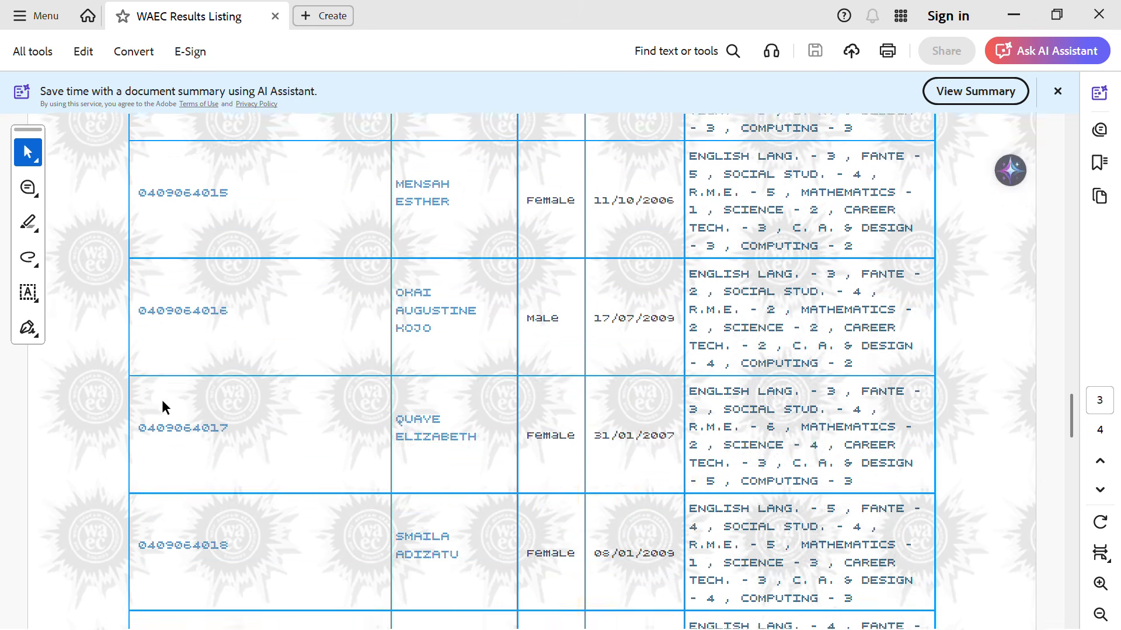
pyautogui.scroll(5, 162, 401)
pyautogui.scroll(4, 163, 400)
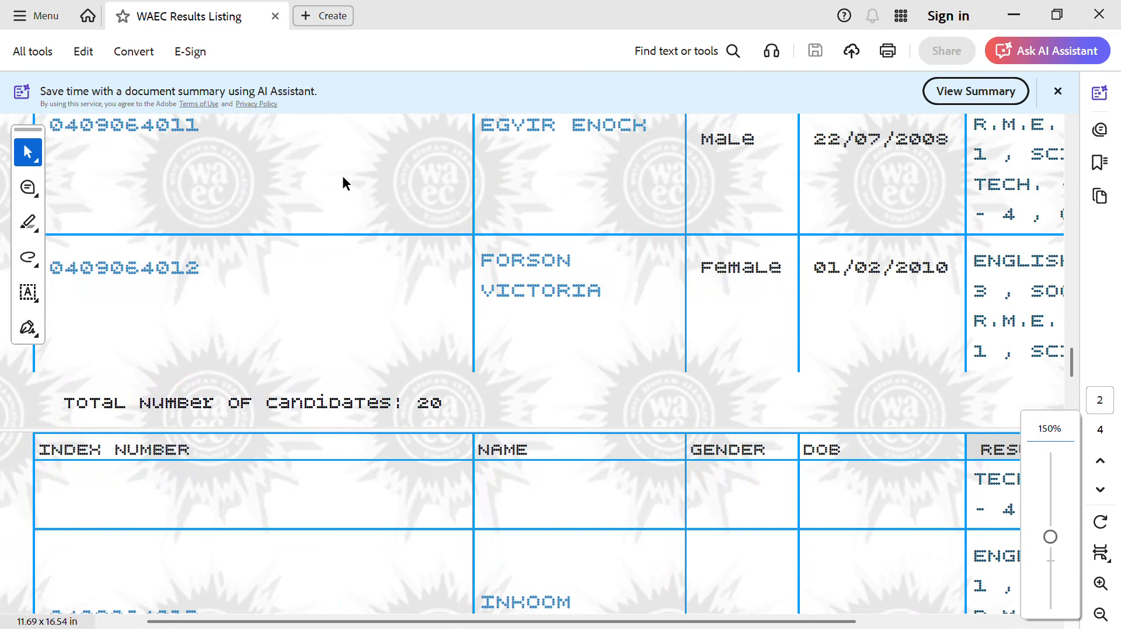
# Mark the last candidate on page 2 by selecting the index number and name and separately the partial results text, then deselect.
pyautogui.scroll(-1, 342, 177)
pyautogui.moveTo(97, 226); pyautogui.dragTo(426, 236)
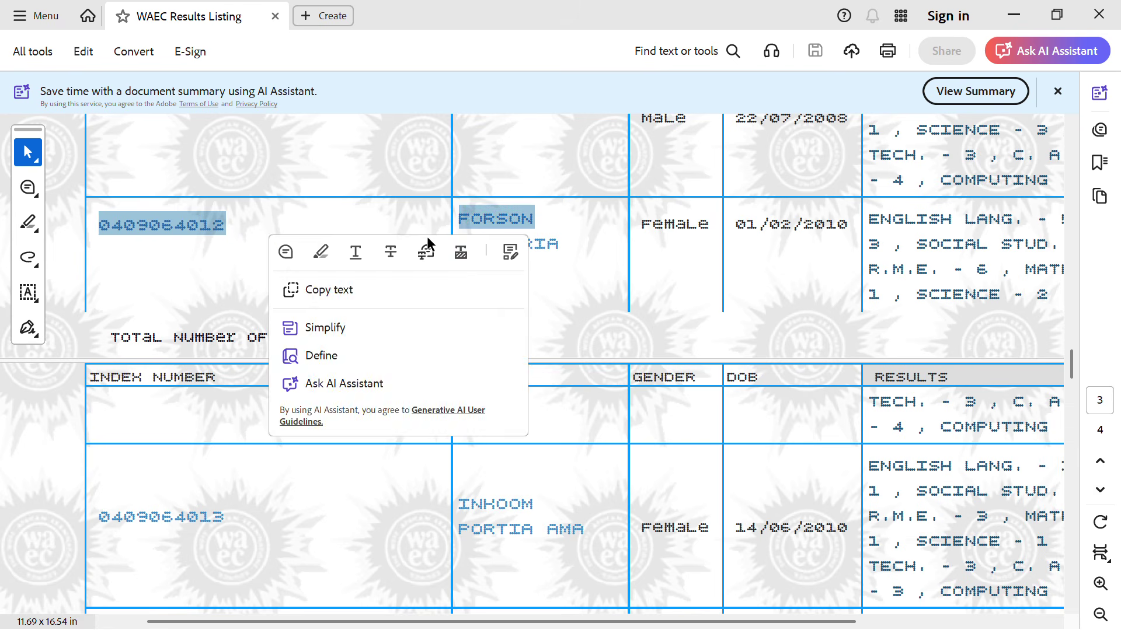
pyautogui.click(426, 236)
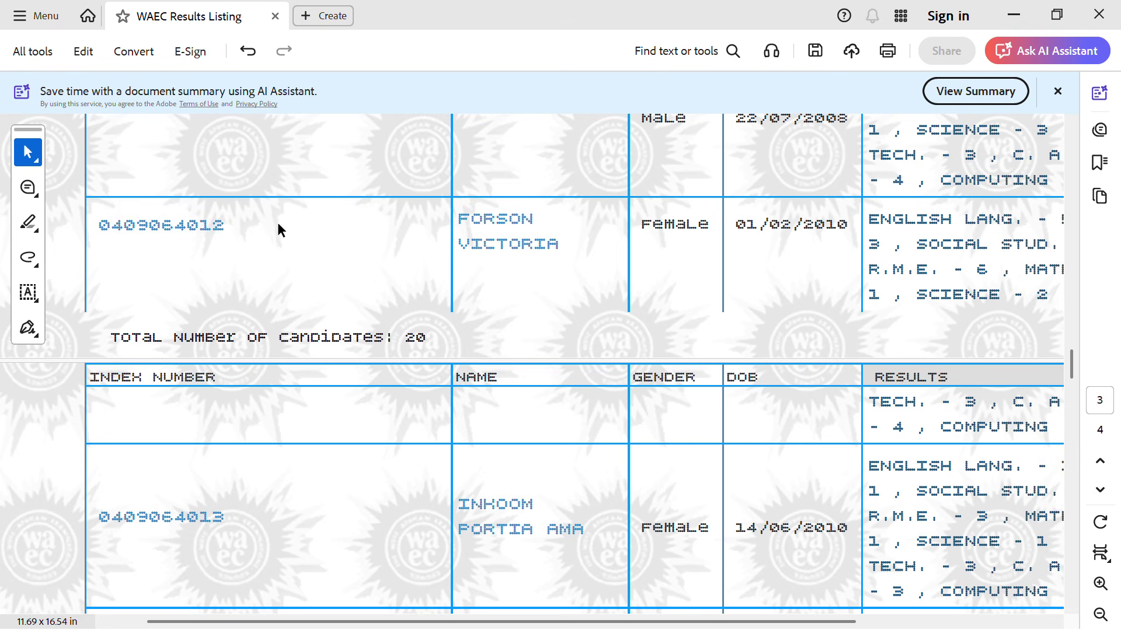
pyautogui.hscroll(5, 596, 246)
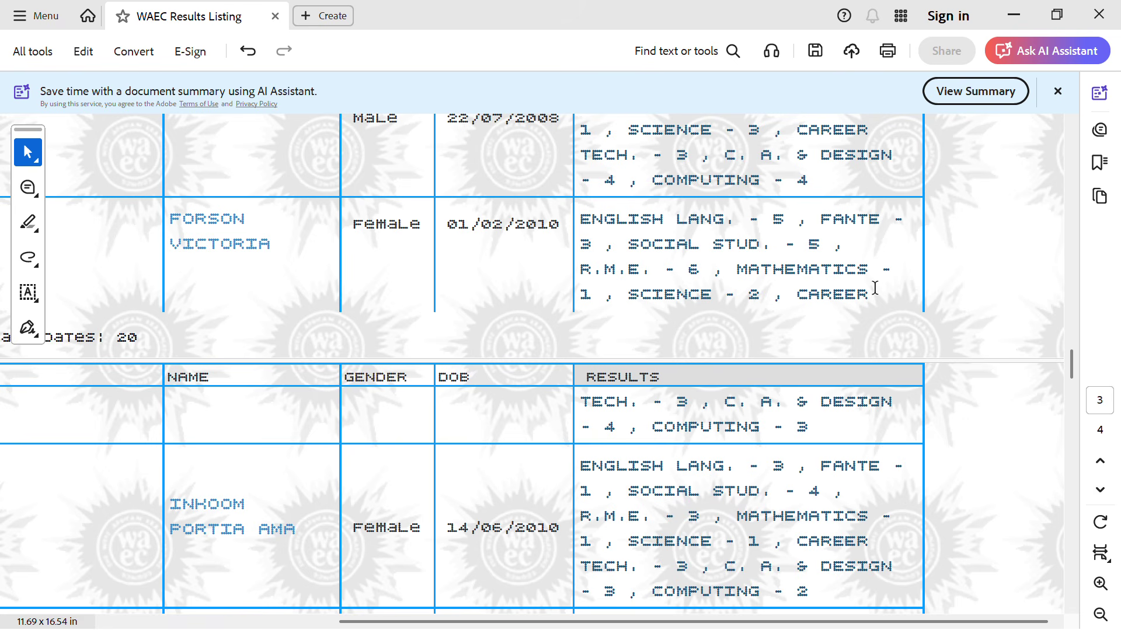
pyautogui.moveTo(875, 288); pyautogui.dragTo(581, 217)
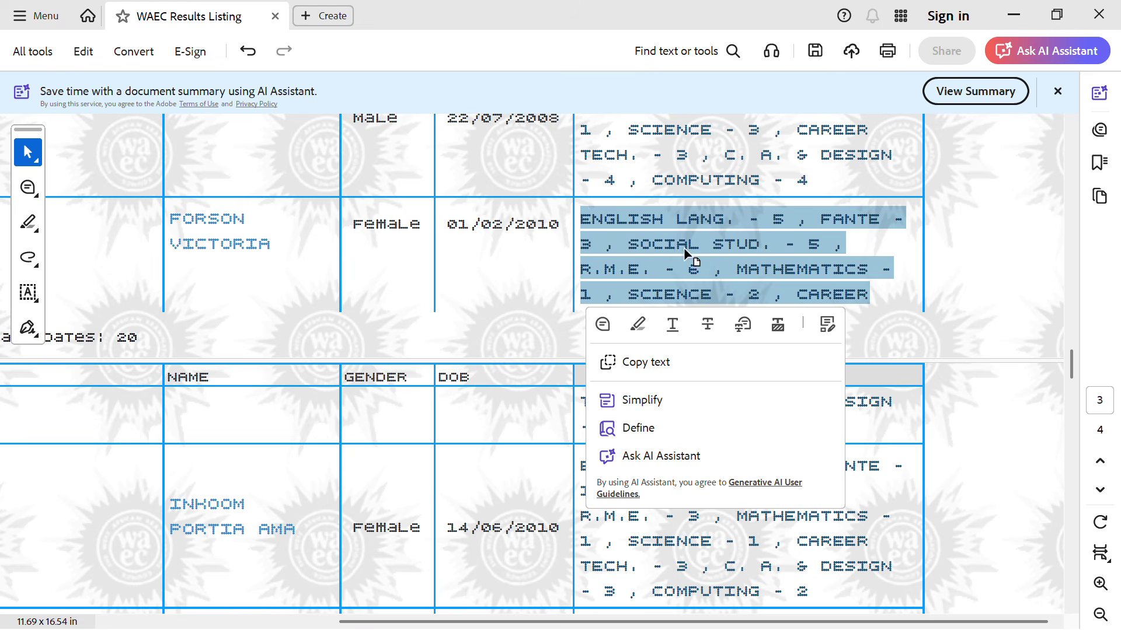
pyautogui.click(913, 385)
# Select the two continuation lines of the split results at the start of page 3's table, then clear the selection.
pyautogui.scroll(-5, 914, 386)
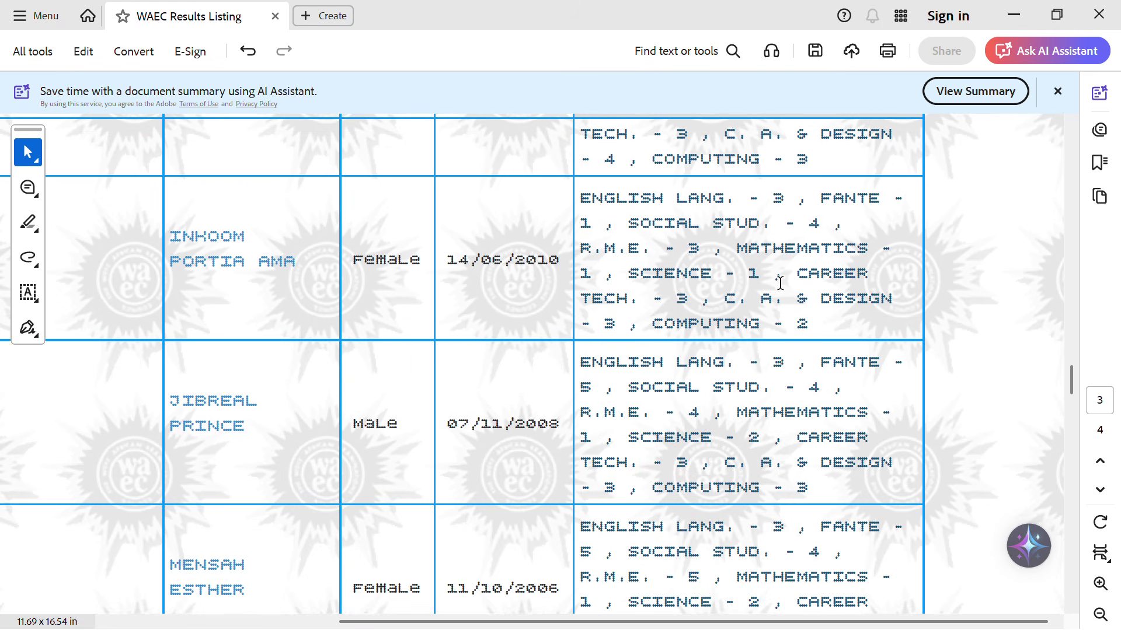
pyautogui.scroll(3, 780, 283)
pyautogui.scroll(2, 780, 282)
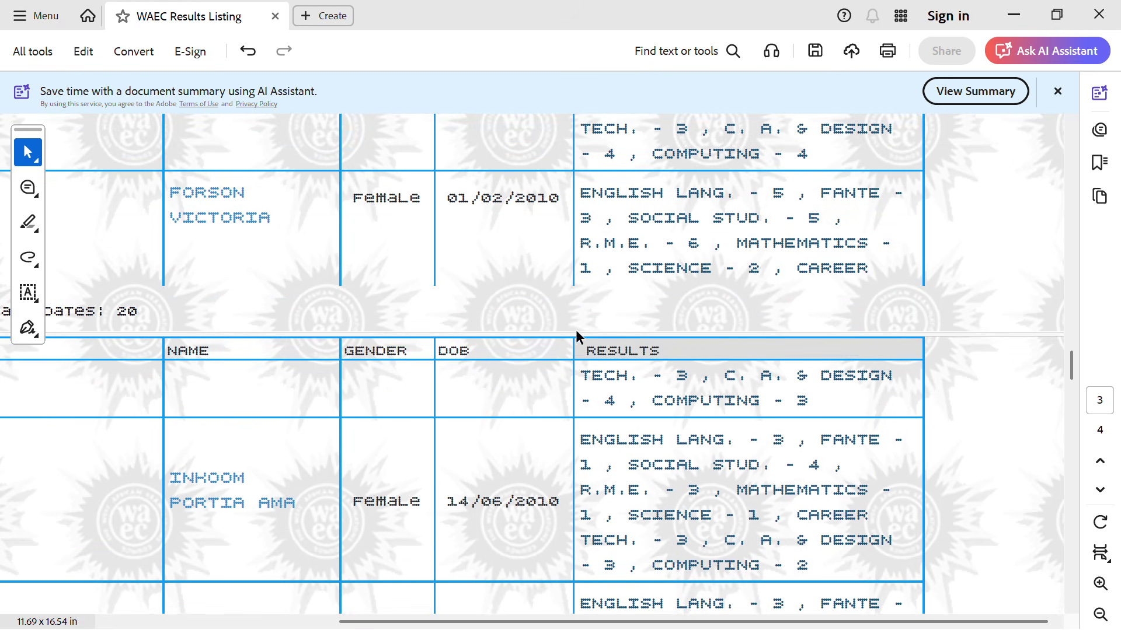
pyautogui.moveTo(815, 404); pyautogui.dragTo(582, 377)
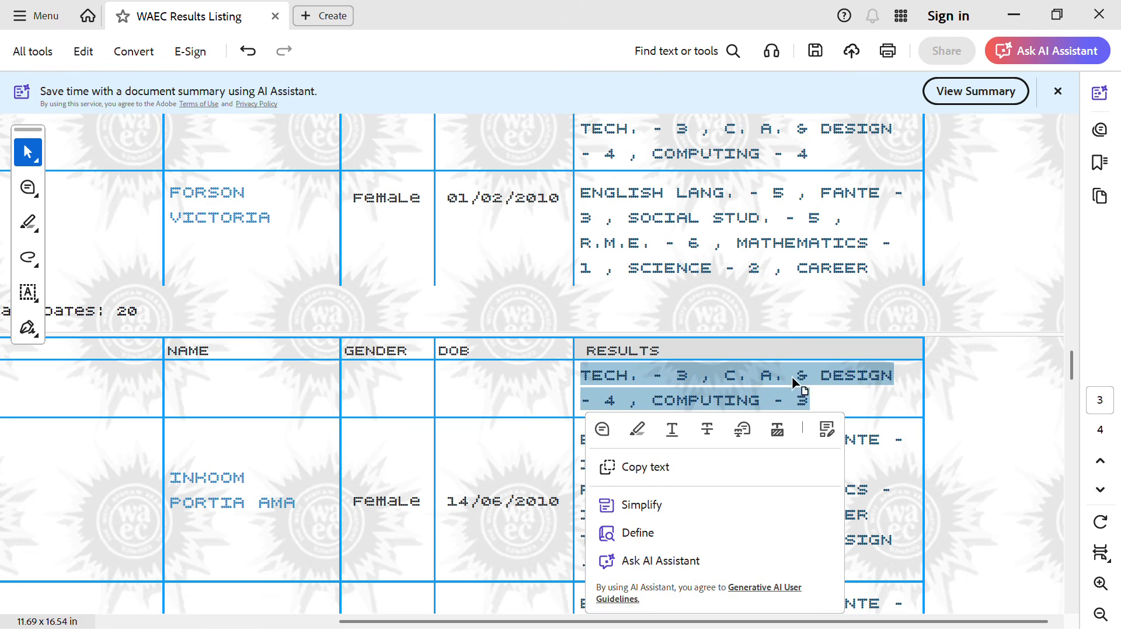
pyautogui.click(905, 401)
# Review the whole listing from the first candidate on page 2 to the last candidate and disclaimer on page 3.
pyautogui.scroll(-1, 905, 401)
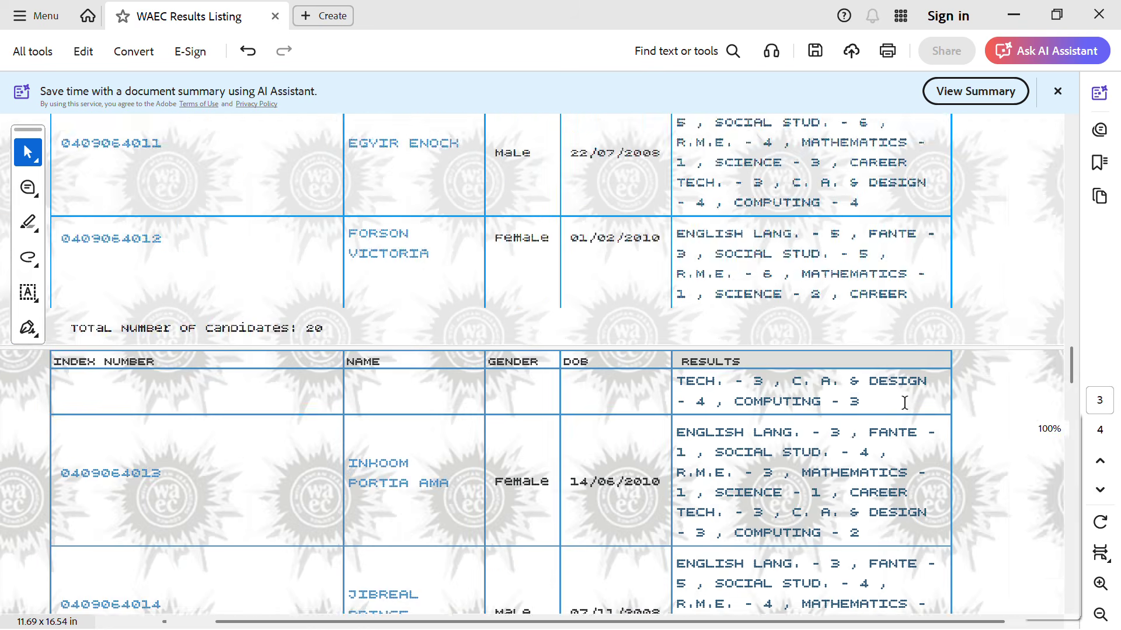
pyautogui.scroll(-3, 905, 402)
pyautogui.scroll(5, 905, 402)
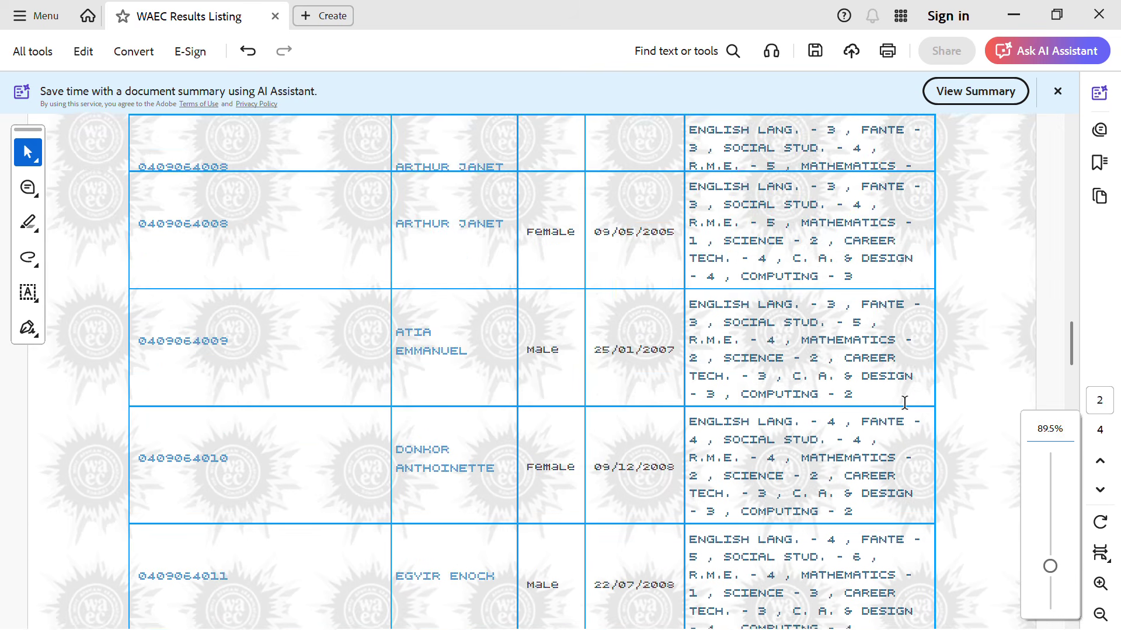
pyautogui.scroll(10, 904, 402)
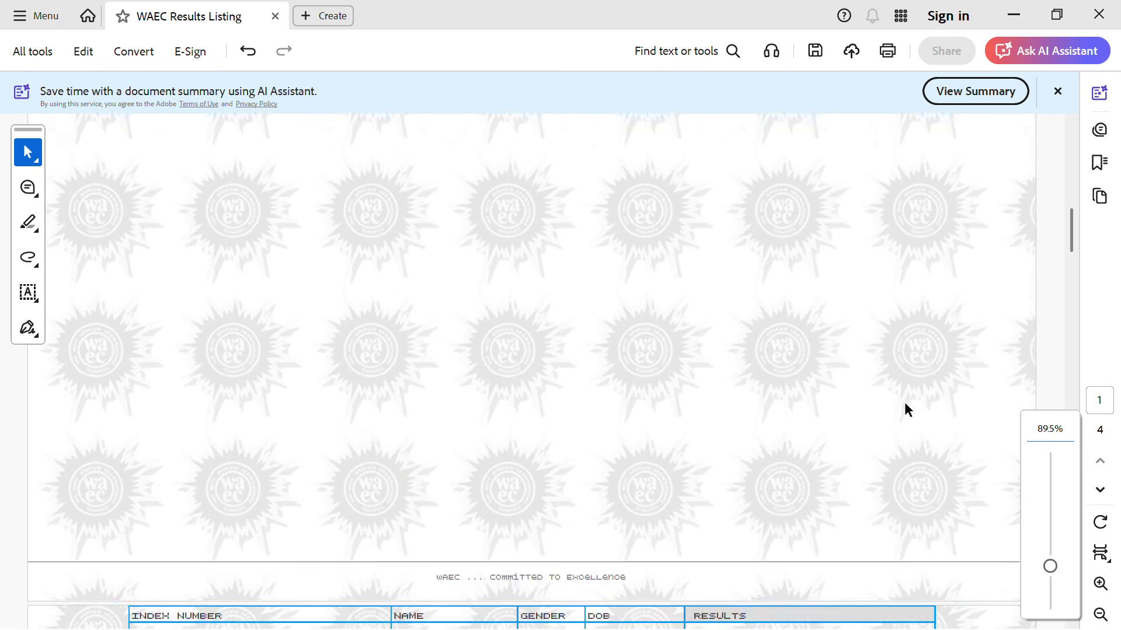
pyautogui.scroll(-8, 905, 401)
pyautogui.scroll(-1, 905, 402)
pyautogui.scroll(1, 905, 401)
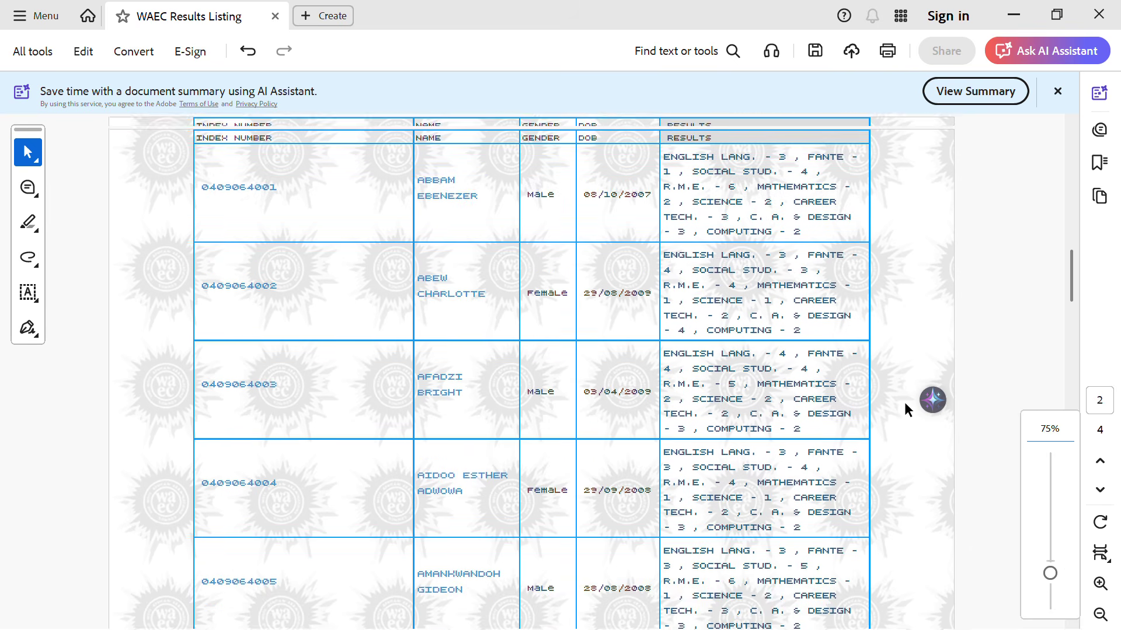
pyautogui.scroll(4, 904, 403)
pyautogui.scroll(-1, 904, 403)
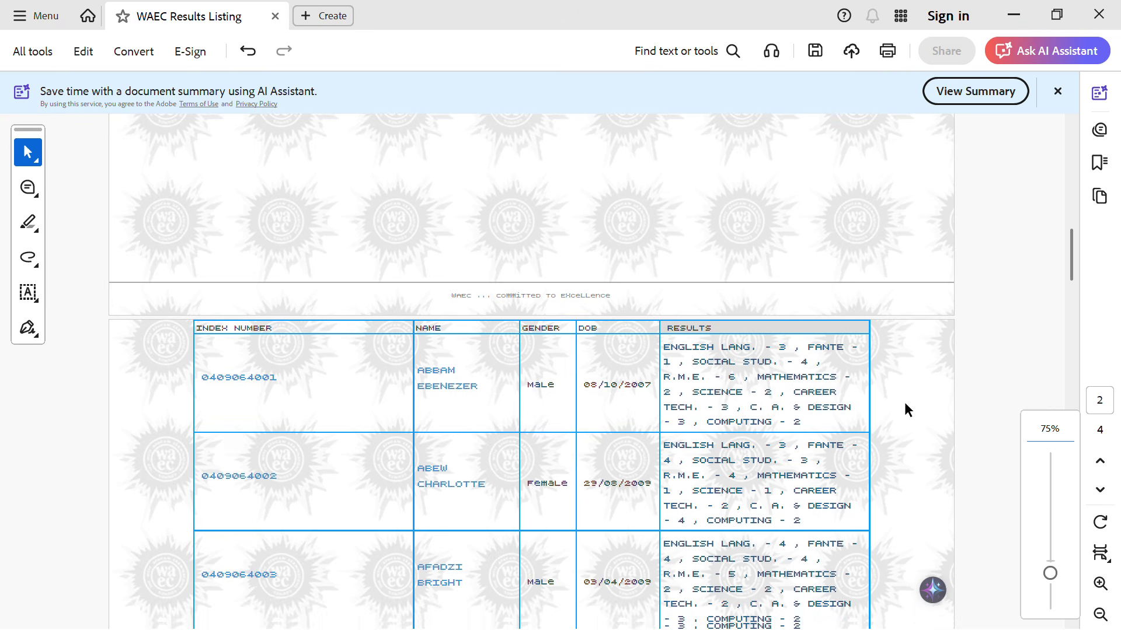
pyautogui.scroll(-6, 904, 402)
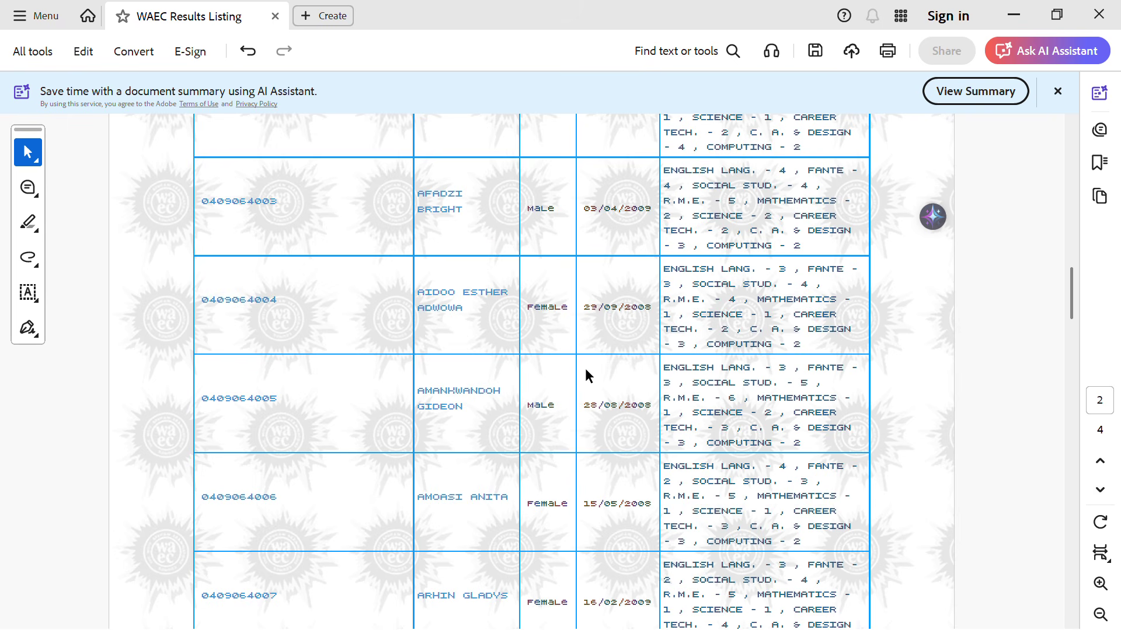
pyautogui.scroll(10, 585, 368)
pyautogui.scroll(-9, 585, 369)
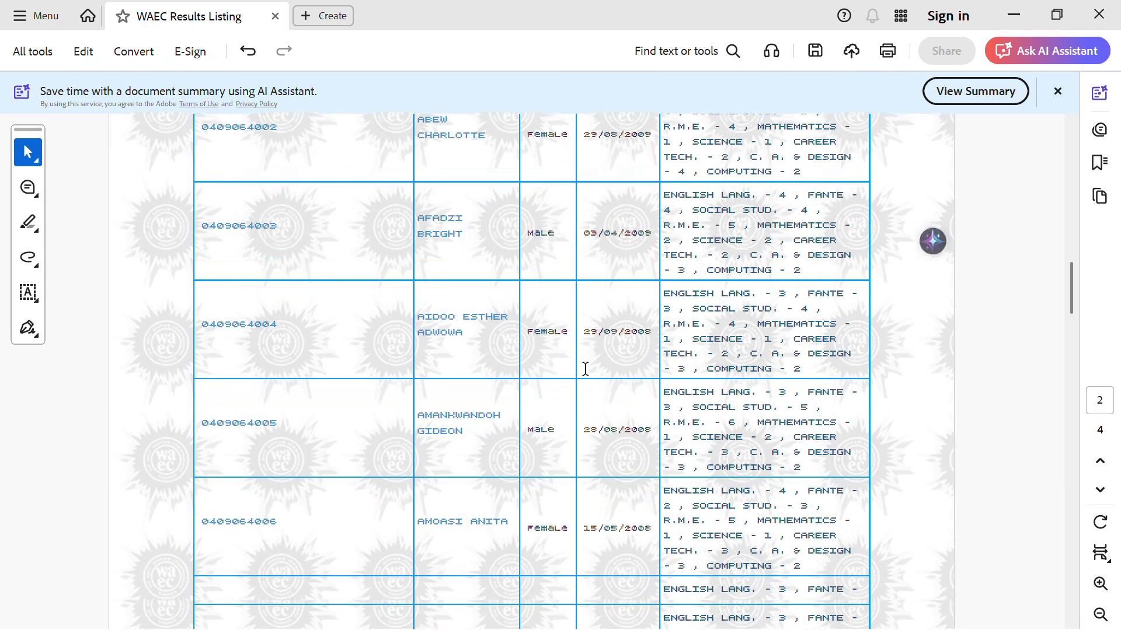
pyautogui.scroll(-20, 584, 369)
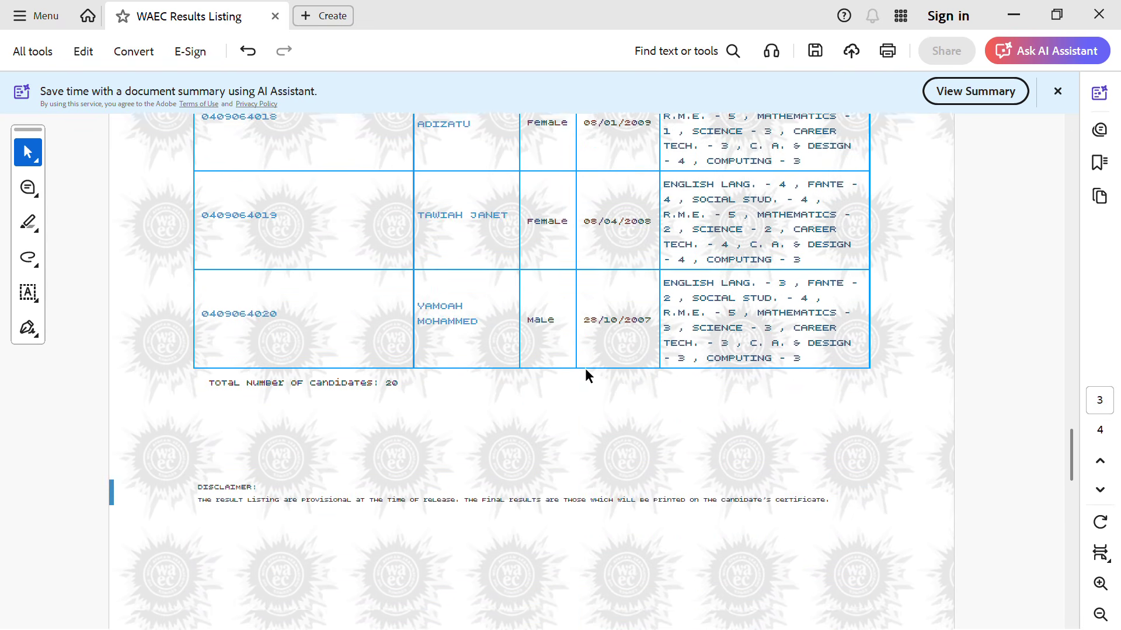
pyautogui.scroll(-5, 585, 369)
pyautogui.scroll(5, 585, 374)
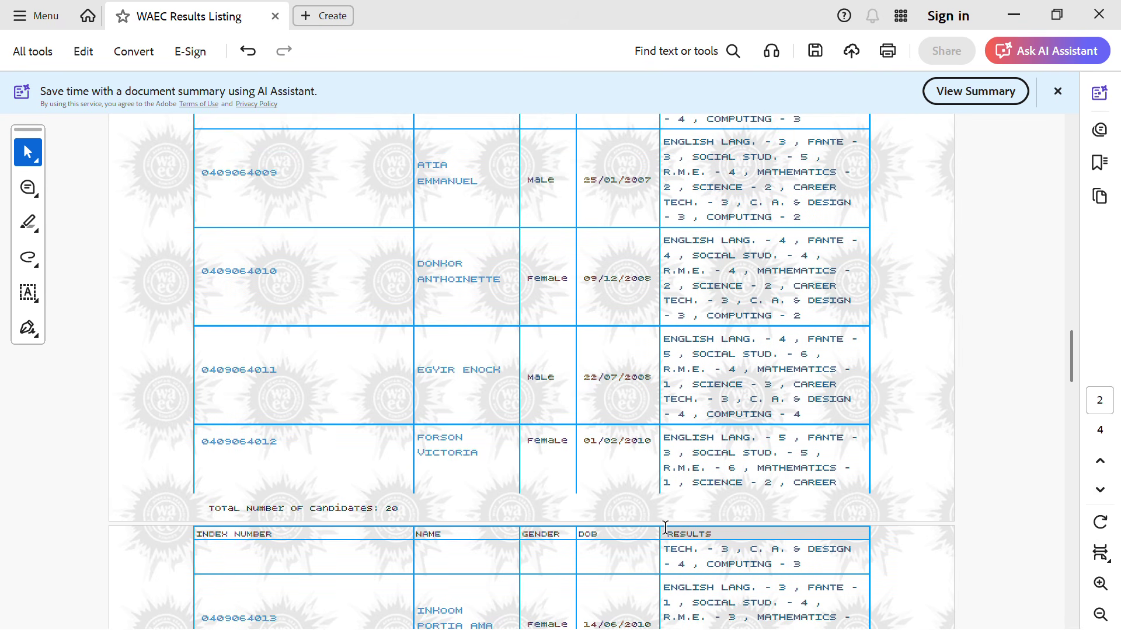
# Point out where the split row resumes on page 3 by selecting its TECH. and C. A. & DESIGN line, then deselect it.
pyautogui.scroll(-3, 665, 527)
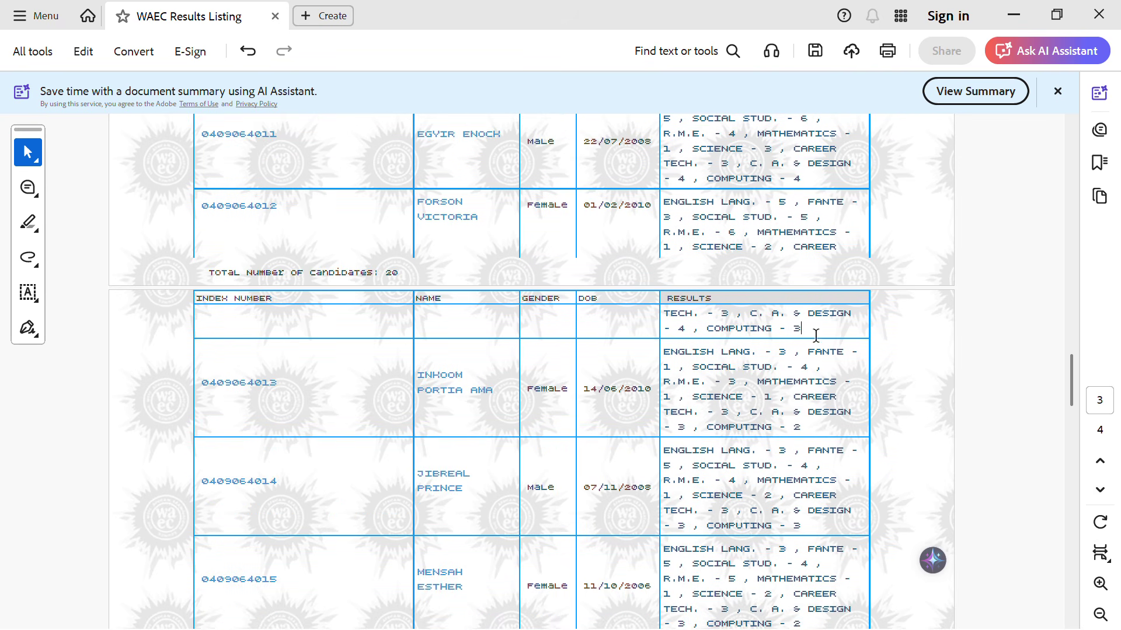
pyautogui.moveTo(818, 330); pyautogui.dragTo(663, 309)
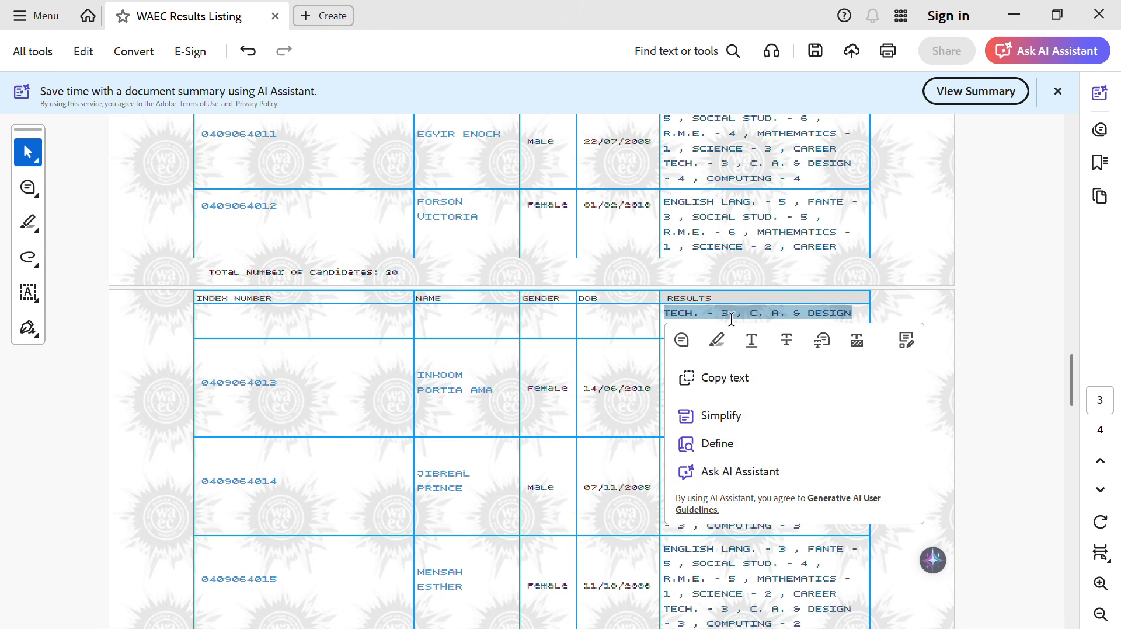
pyautogui.click(889, 305)
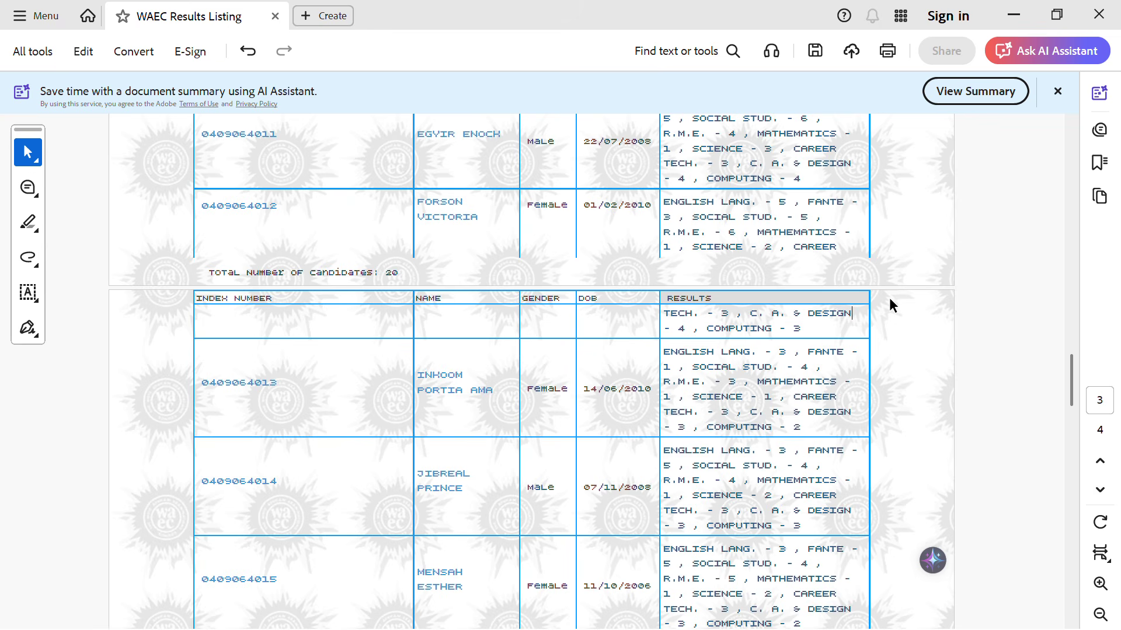
# Try selecting page 2's table text from the header row through the second candidate's results, then clear the selection.
pyautogui.scroll(8, 890, 305)
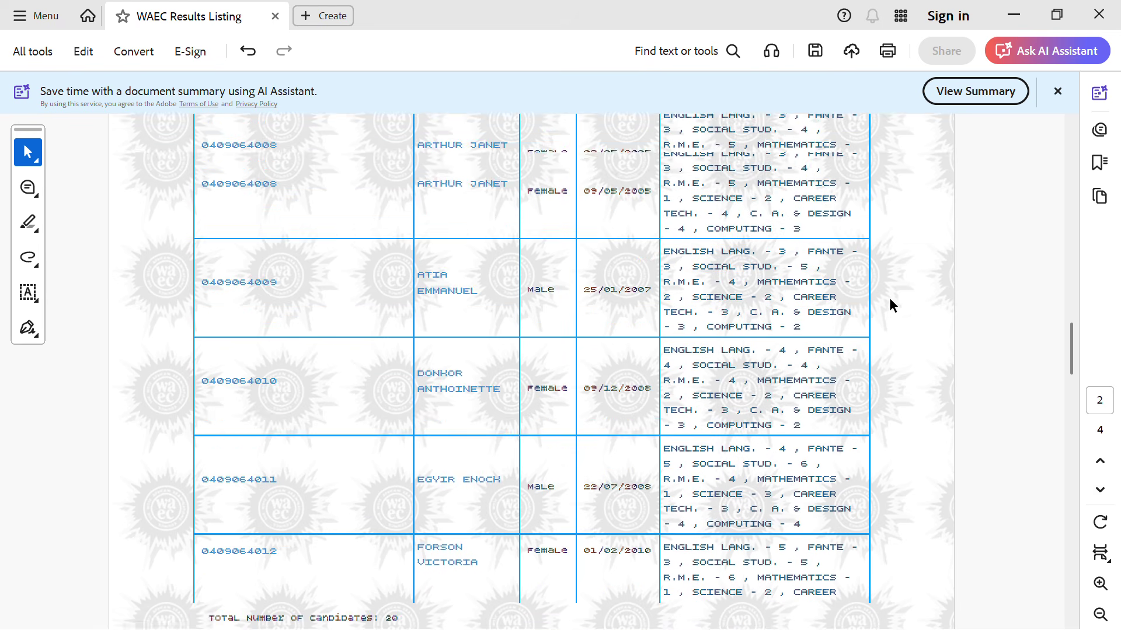
pyautogui.keyDown('ctrl'); pyautogui.scroll(-1, 892, 304); pyautogui.keyUp('ctrl')
pyautogui.scroll(-1, 891, 303)
pyautogui.scroll(6, 891, 304)
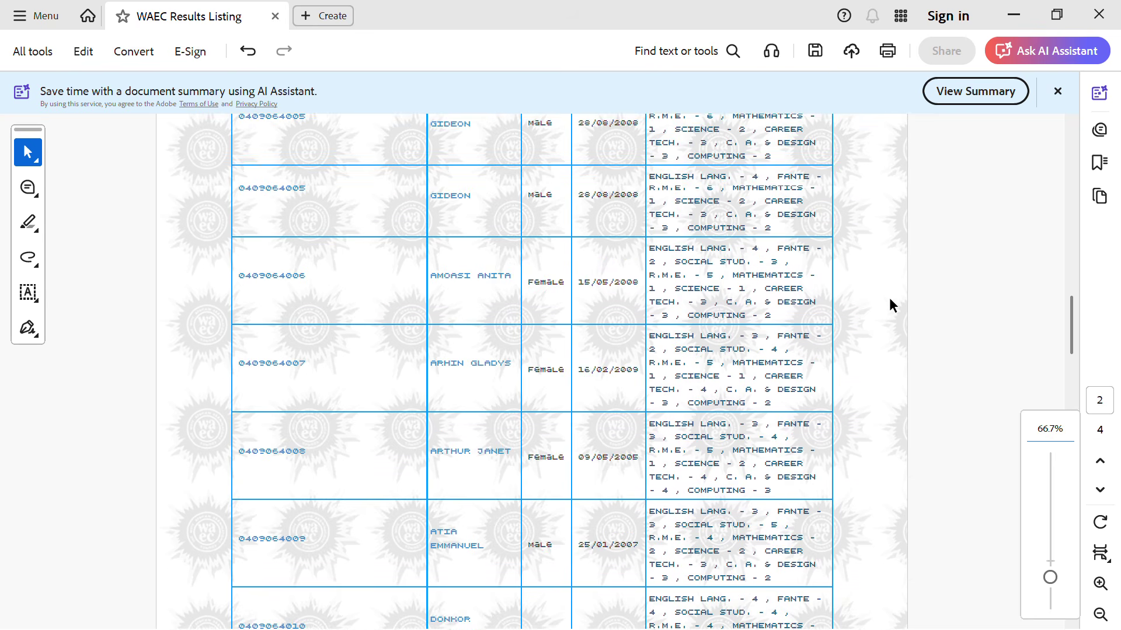
pyautogui.scroll(2, 889, 305)
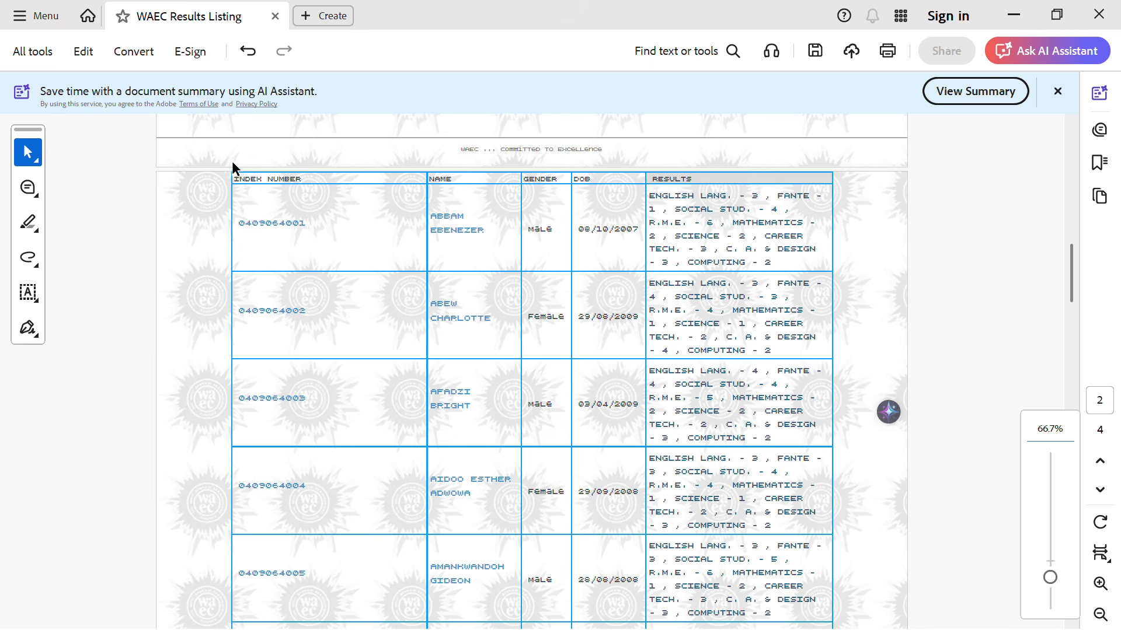
pyautogui.moveTo(230, 183); pyautogui.dragTo(680, 351)
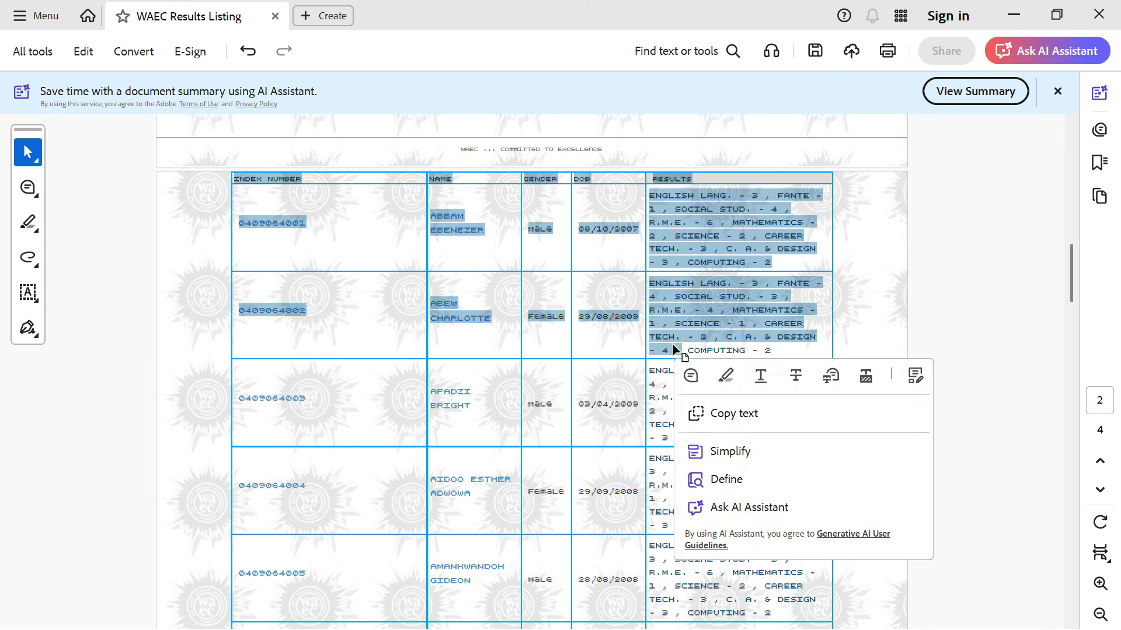
pyautogui.click(545, 404)
# Select the full results table on page 2, from the index number header to the last candidate's results.
pyautogui.keyDown('ctrl'); pyautogui.scroll(-5, 545, 405); pyautogui.keyUp('ctrl')
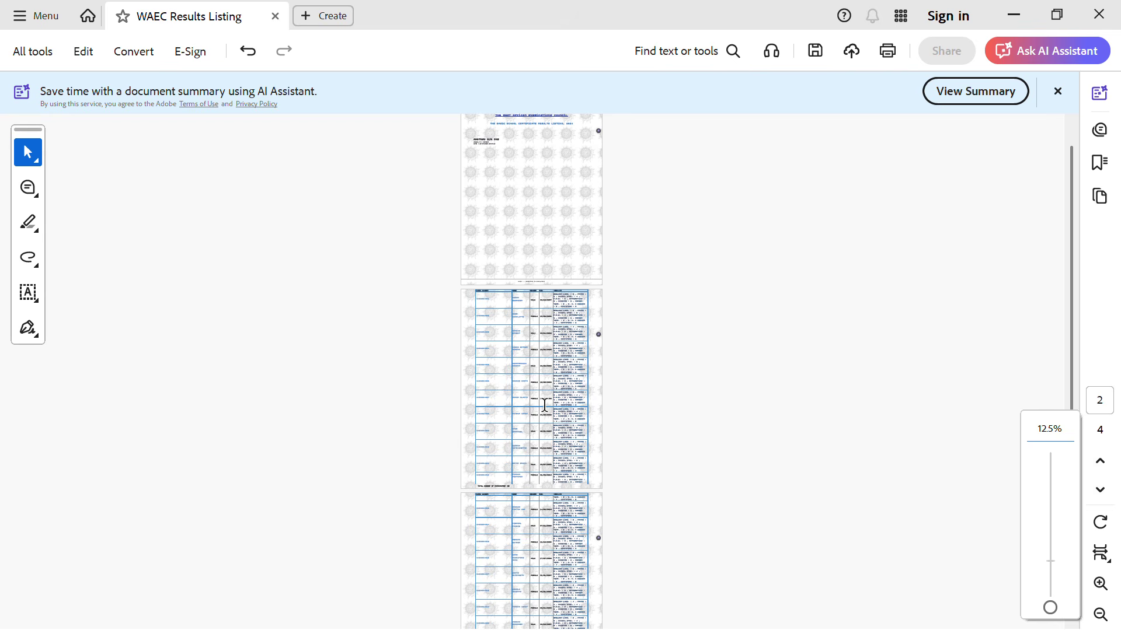
pyautogui.keyDown('ctrl'); pyautogui.scroll(2, 518, 350); pyautogui.keyUp('ctrl')
pyautogui.scroll(3, 501, 297)
pyautogui.keyDown('ctrl'); pyautogui.scroll(-2, 498, 292); pyautogui.keyUp('ctrl')
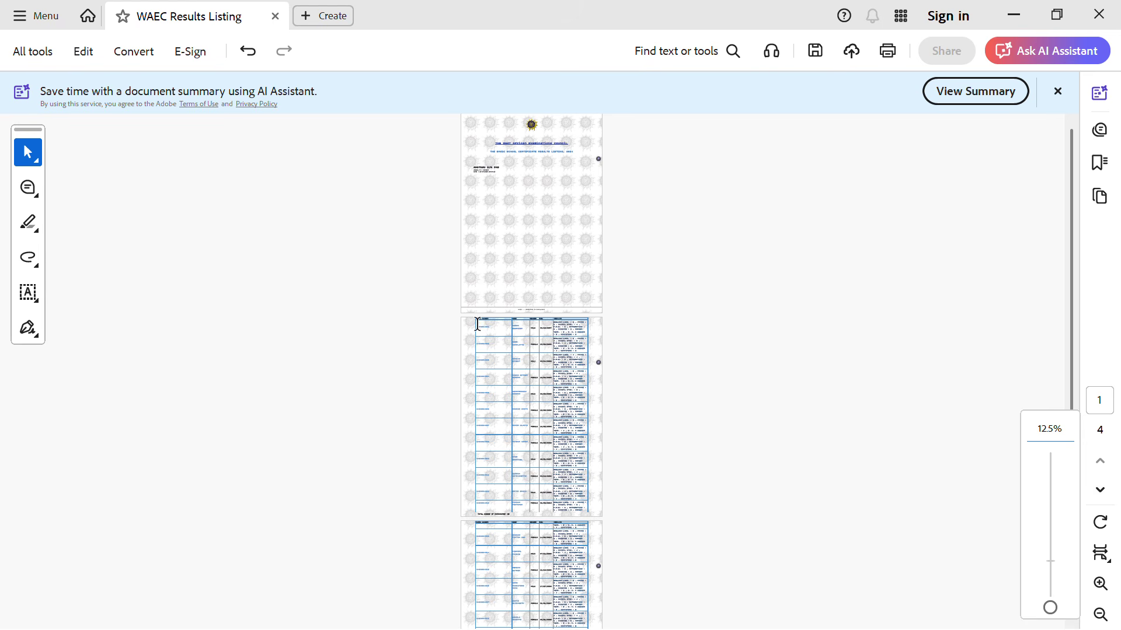
pyautogui.moveTo(477, 324); pyautogui.dragTo(586, 515)
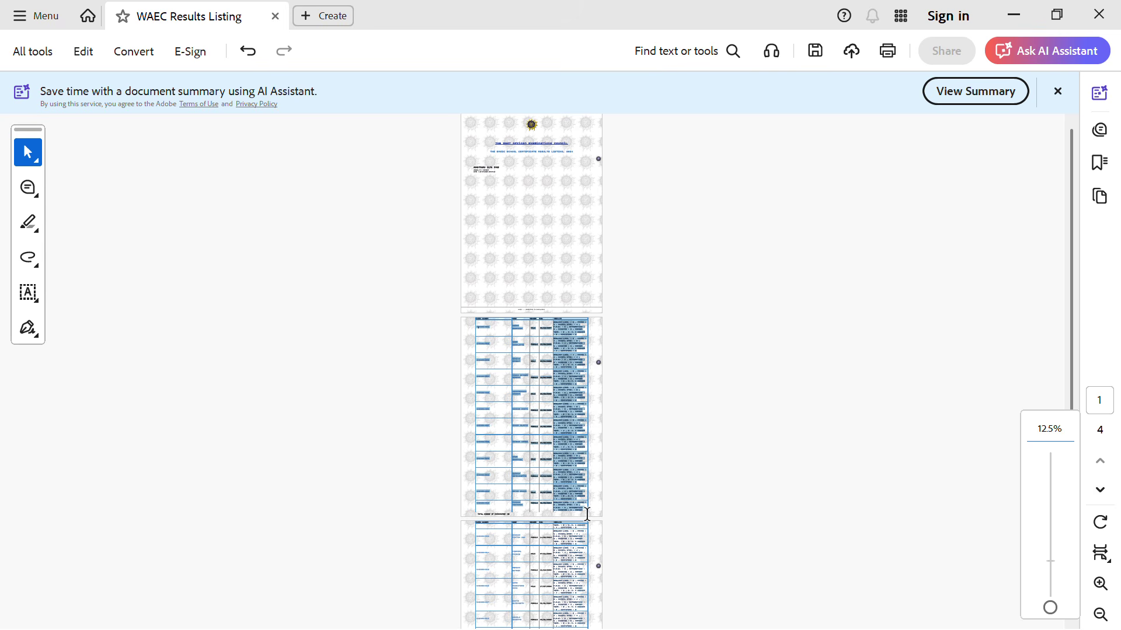
# Copy the selected page 2 results table text and clear the selection.
pyautogui.rightClick(587, 514)
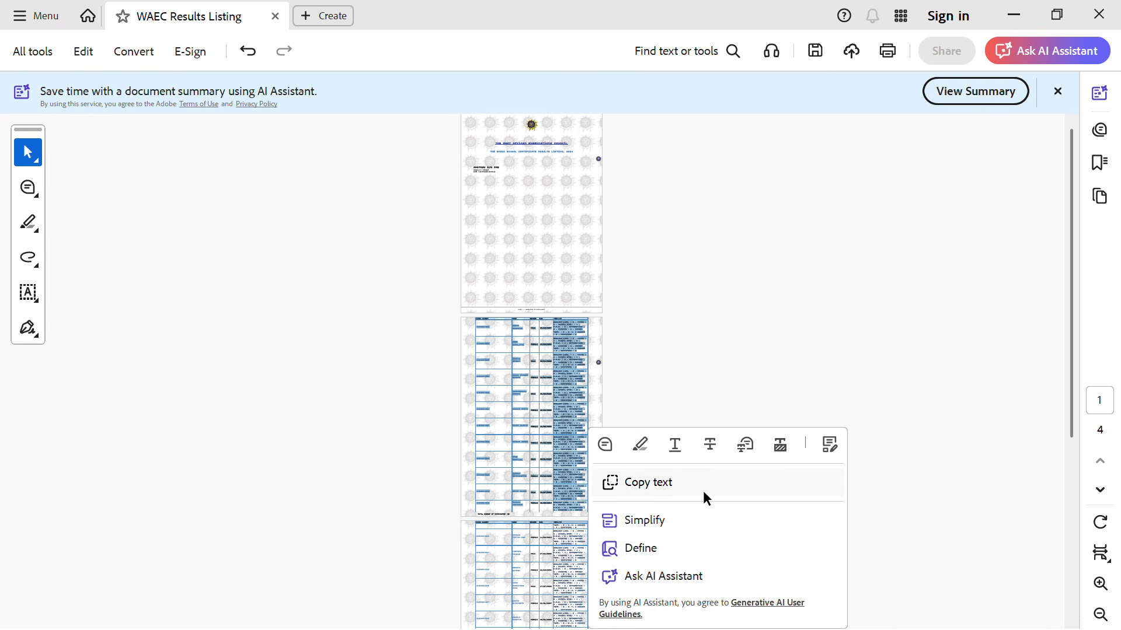
pyautogui.click(635, 482)
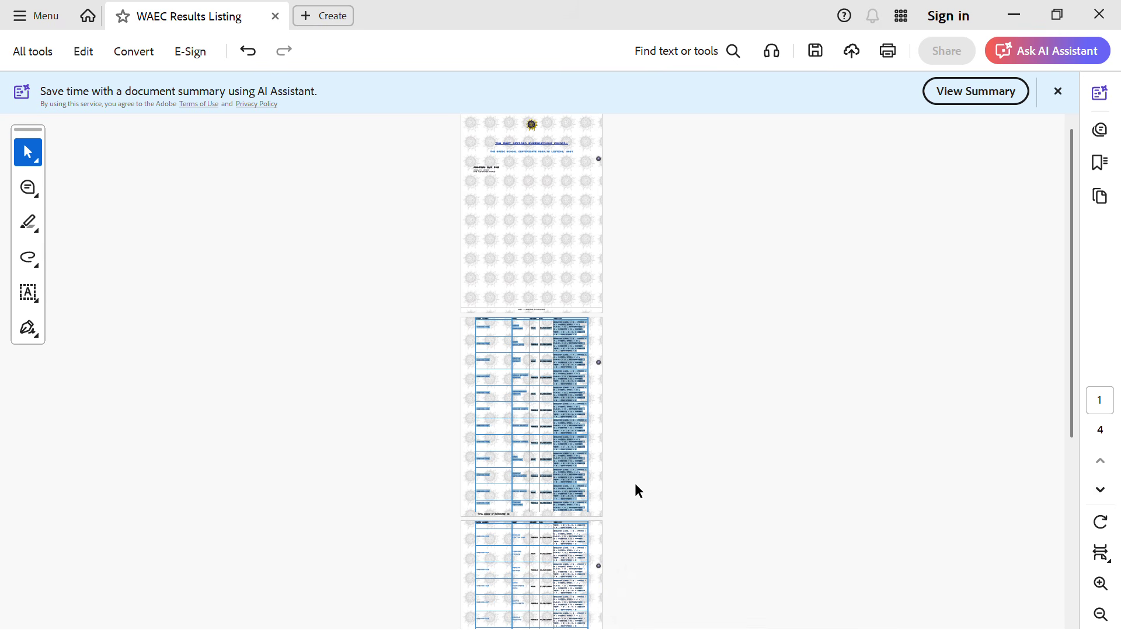
pyautogui.click(499, 420)
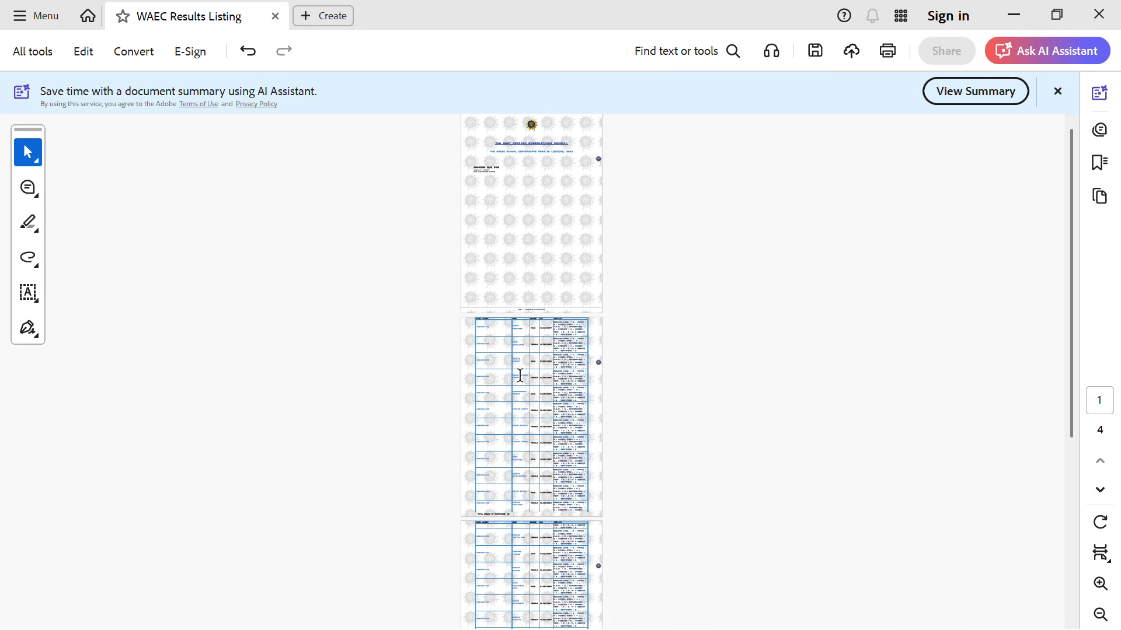
# Copy the results from page 2's first candidate down into page 3, and paste them into the blank Word document keeping source formatting.
pyautogui.moveTo(476, 329); pyautogui.dragTo(583, 619)
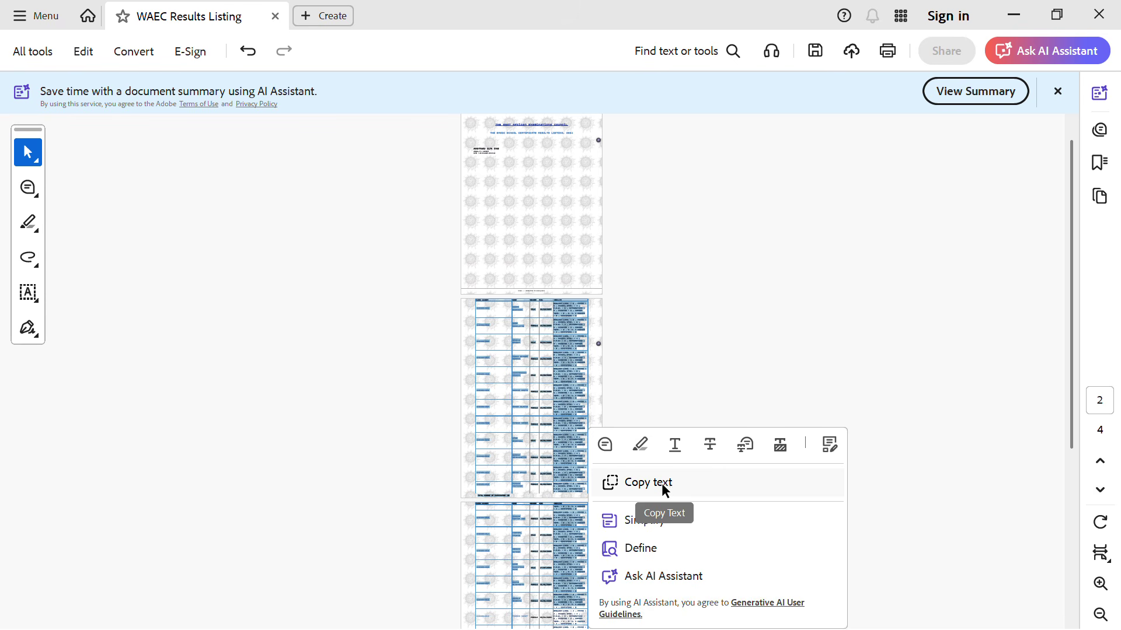
pyautogui.click(671, 481)
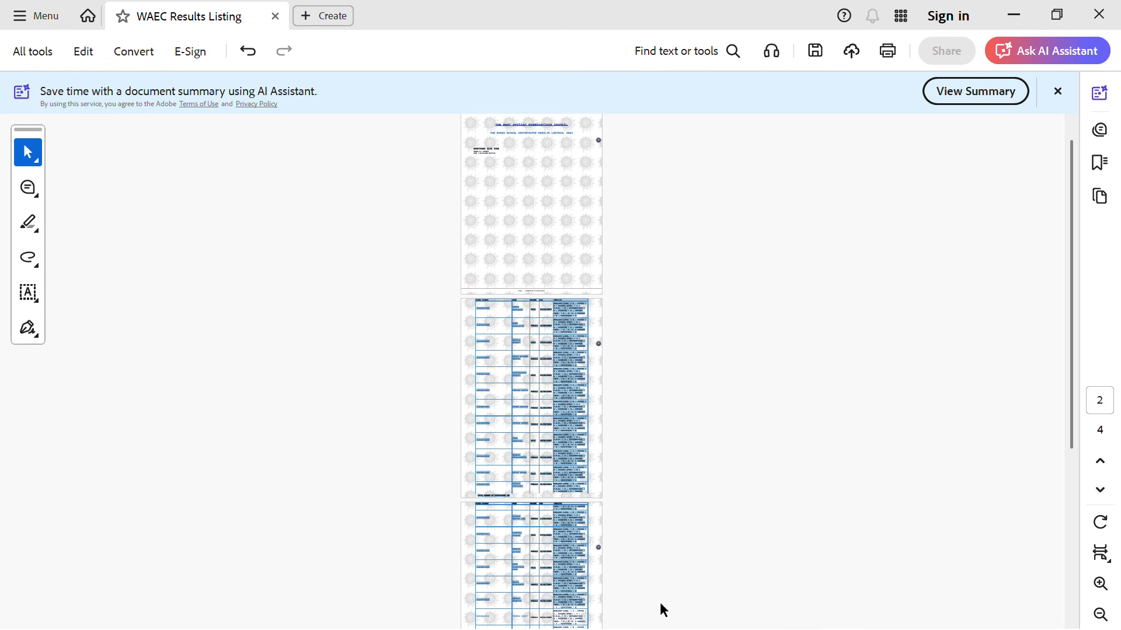
pyautogui.click(1056, 15)
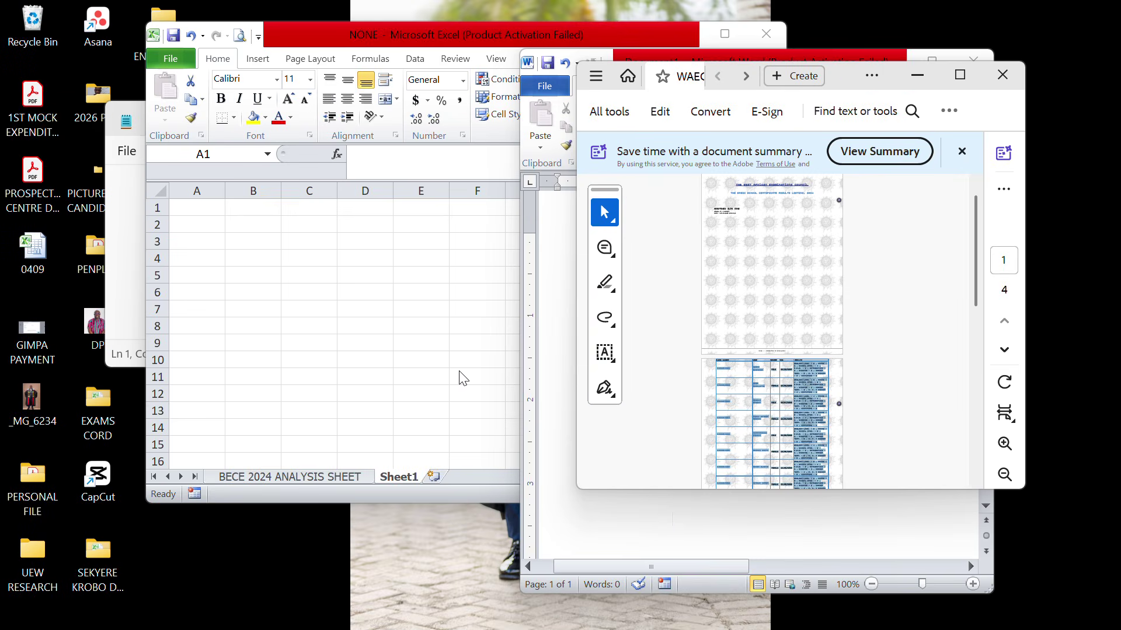
pyautogui.click(549, 272)
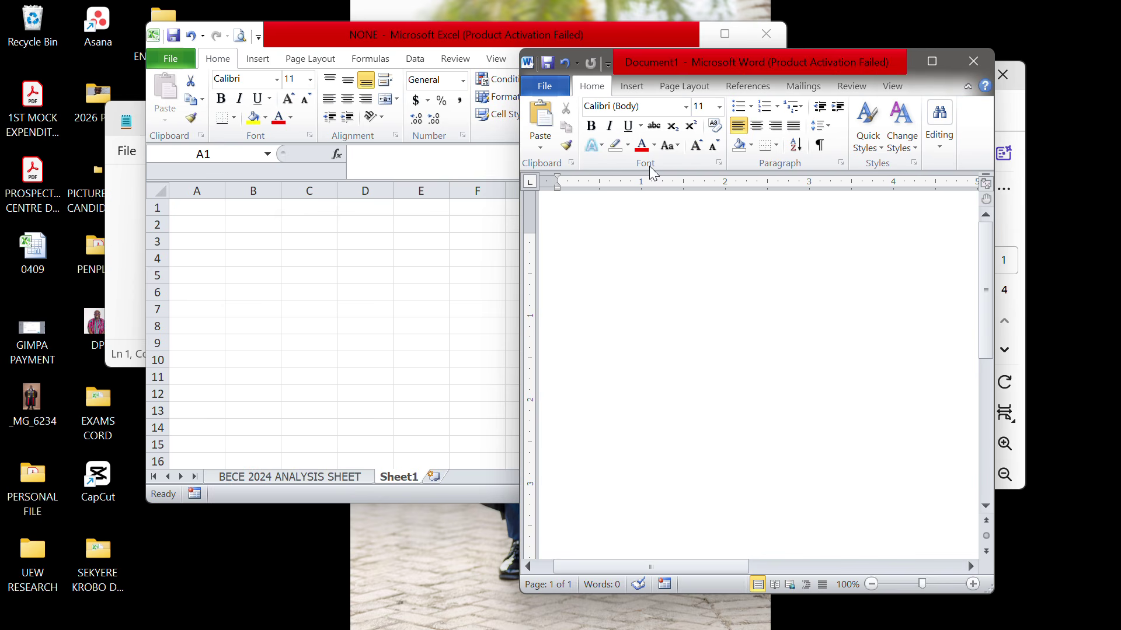
pyautogui.click(937, 60)
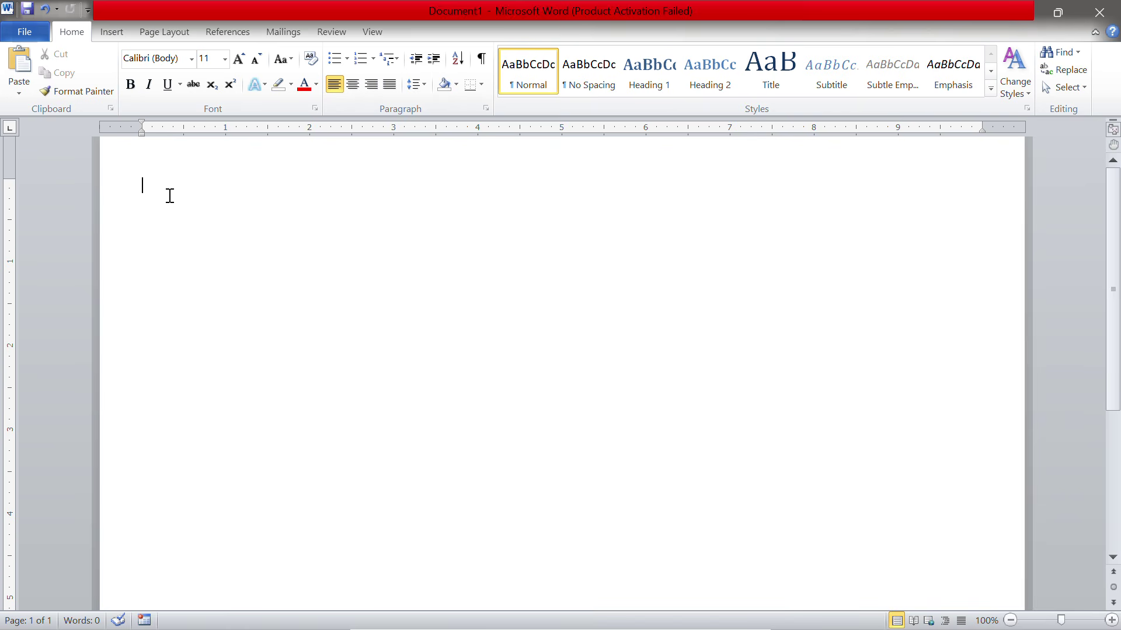
pyautogui.rightClick(166, 188)
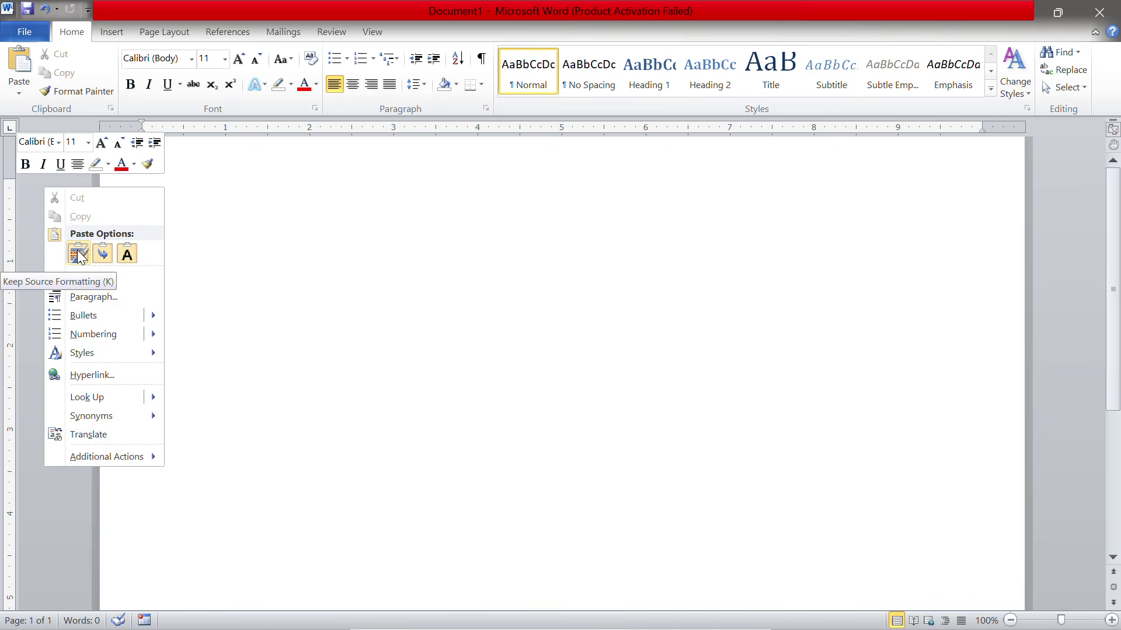
pyautogui.click(79, 257)
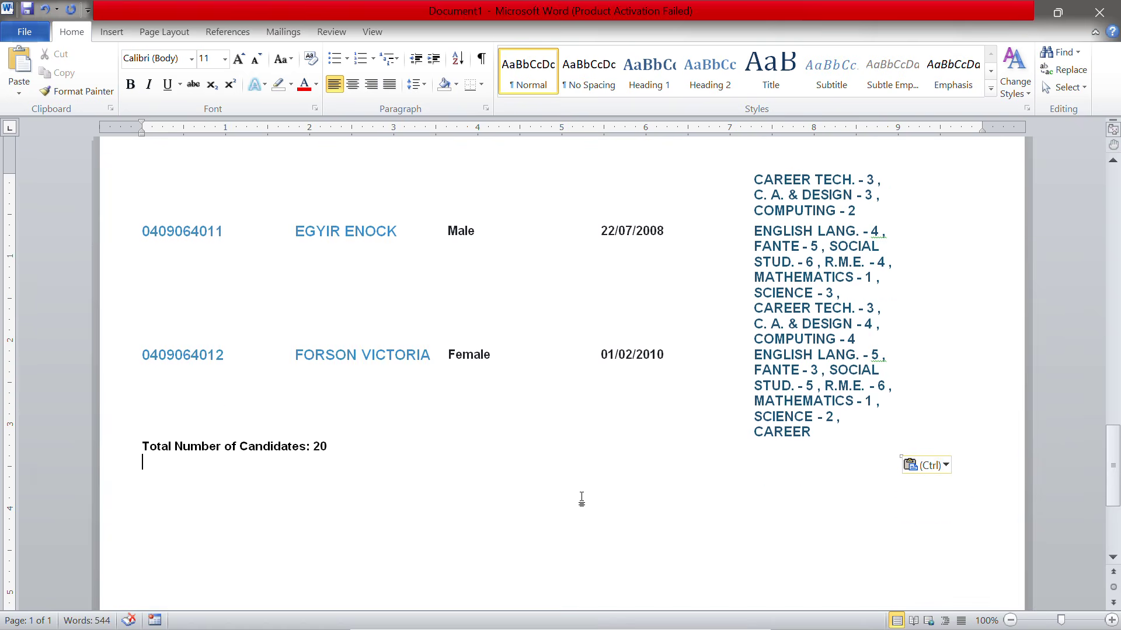
# Delete the Total Number of Candidates line below the pasted table, and clear everything else from the document.
pyautogui.moveTo(332, 445); pyautogui.dragTo(136, 451)
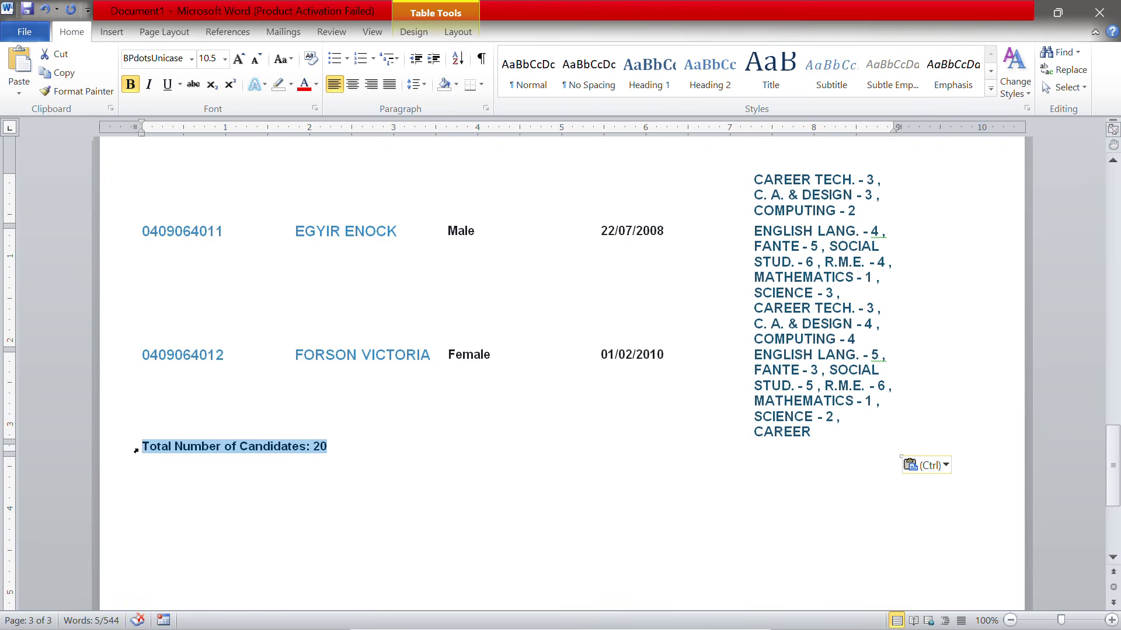
pyautogui.press('Delete')
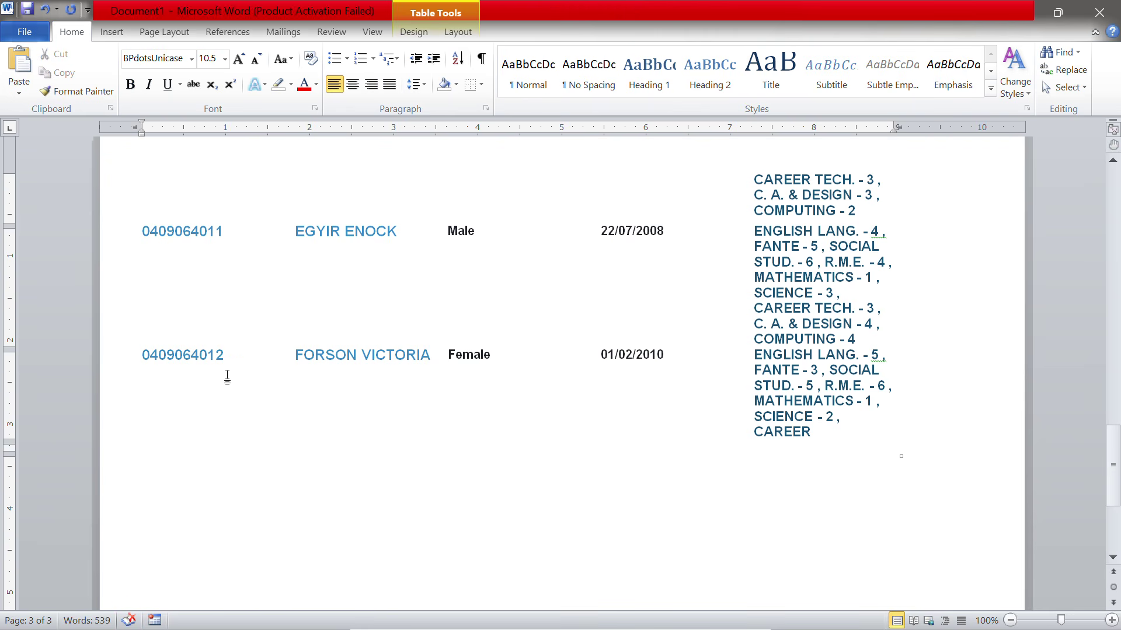
pyautogui.scroll(-3, 228, 376)
pyautogui.scroll(13, 561, 391)
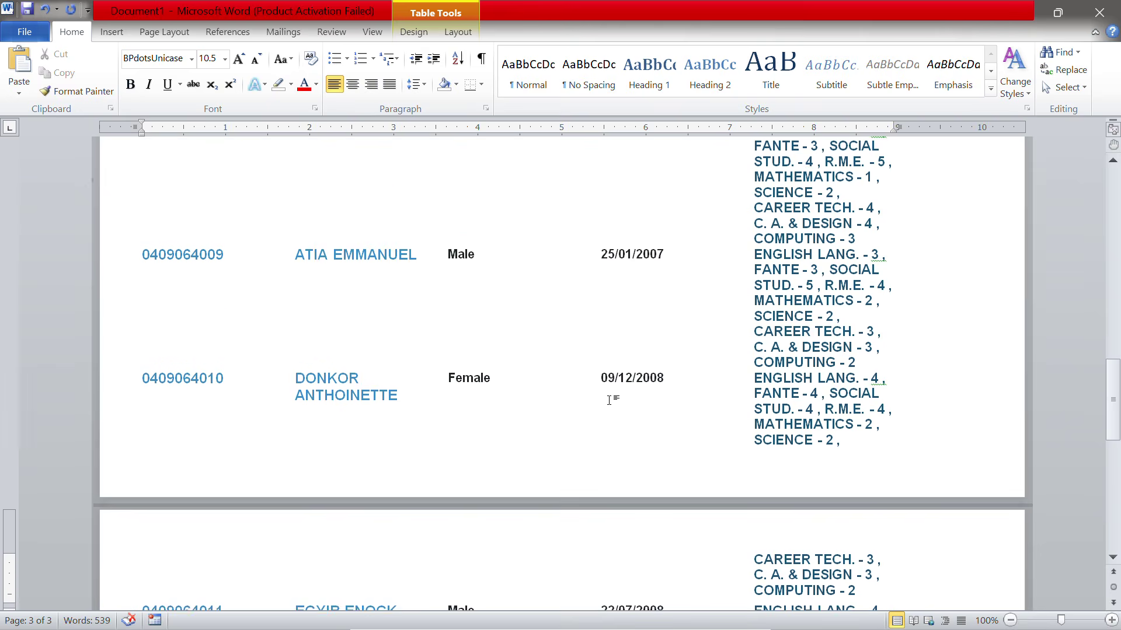
pyautogui.hotkey('ctrl', 'a')
pyautogui.press('Delete')
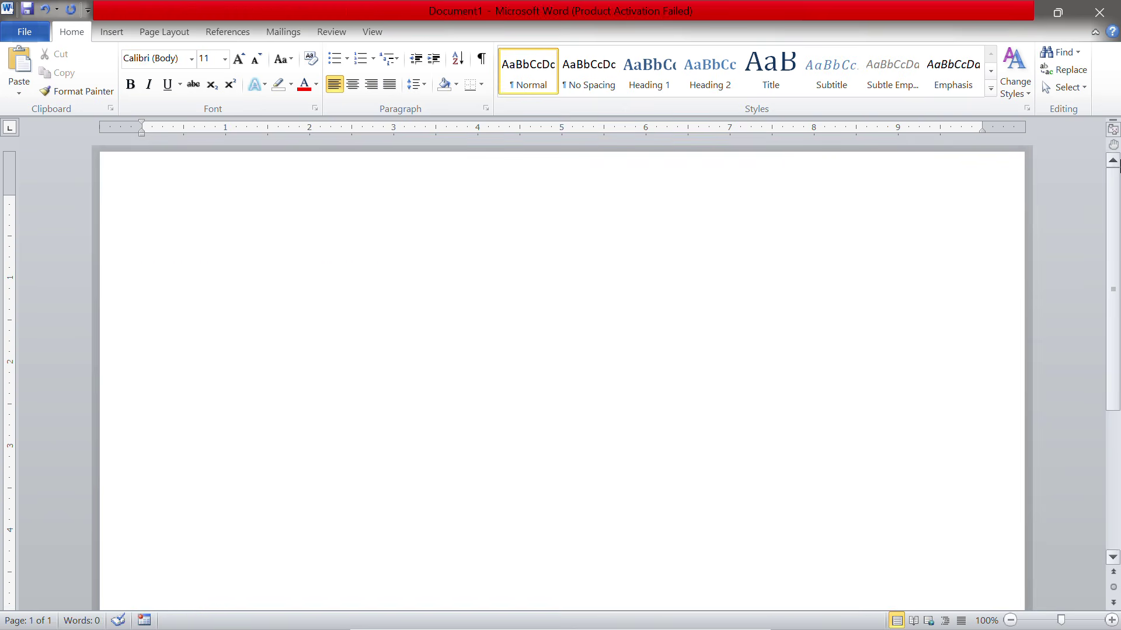
# Switch back to the WAEC Results Listing in Acrobat, maximized, with page 2's whole results table in view.
pyautogui.click(1062, 16)
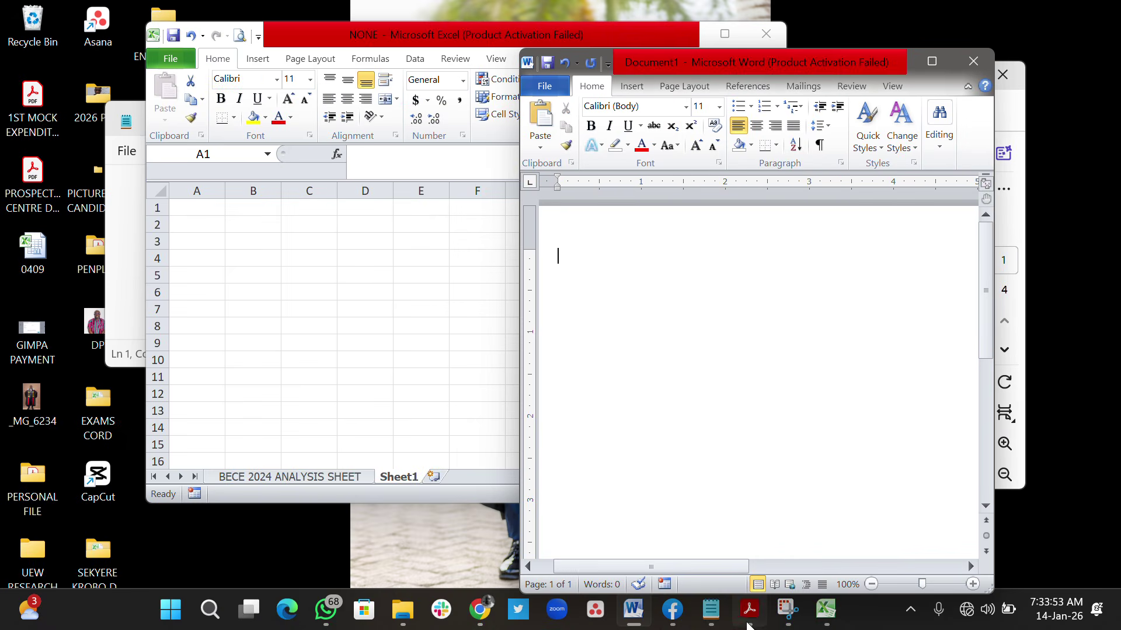
pyautogui.moveTo(750, 610)
pyautogui.click(785, 546)
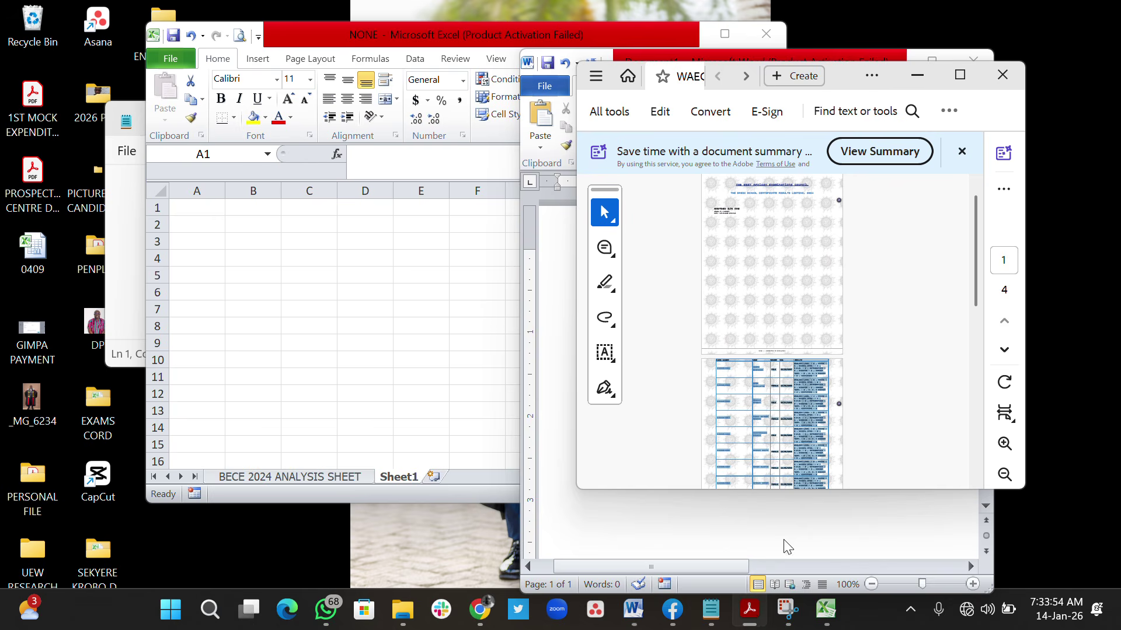
pyautogui.click(959, 75)
pyautogui.scroll(6, 518, 424)
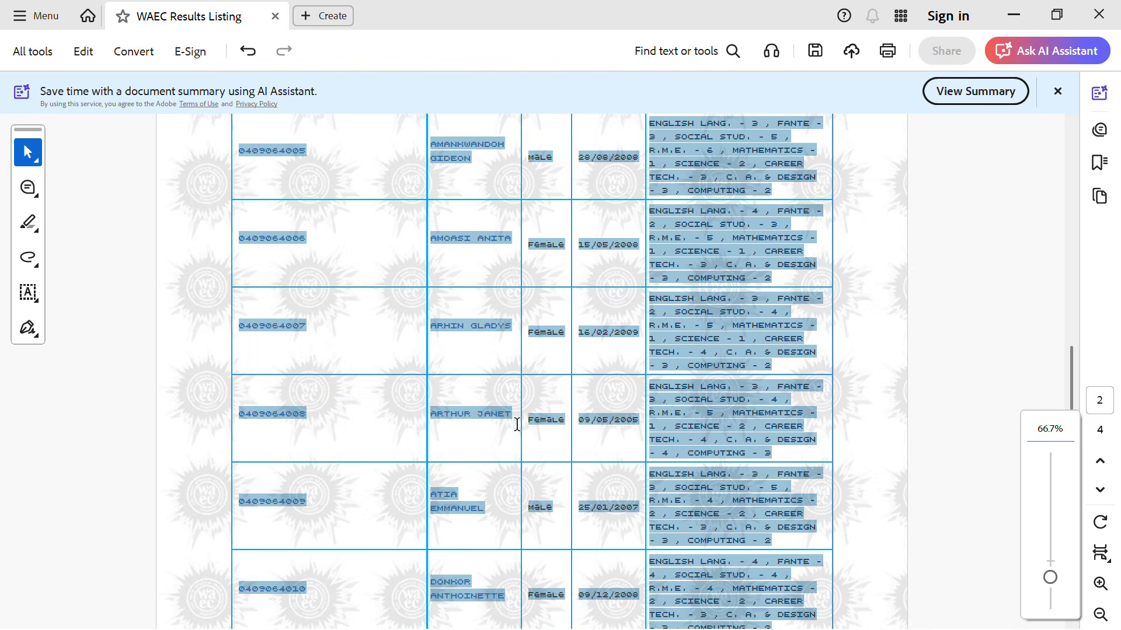
pyautogui.scroll(-2, 517, 424)
pyautogui.scroll(-2, 517, 424)
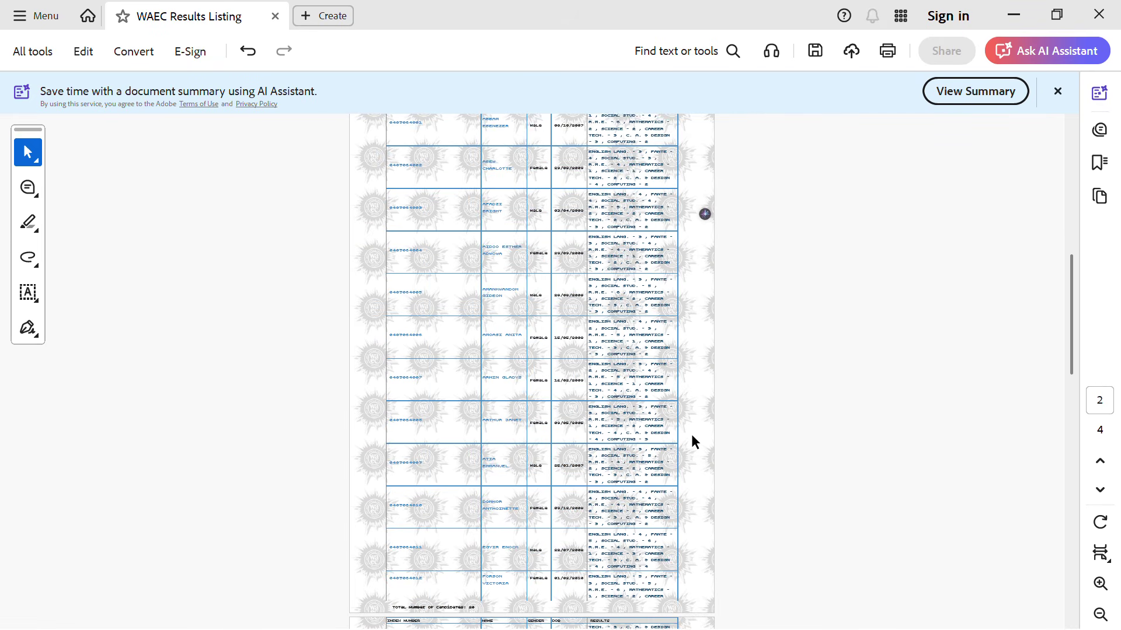
pyautogui.scroll(-1, 693, 435)
pyautogui.scroll(-5, 692, 436)
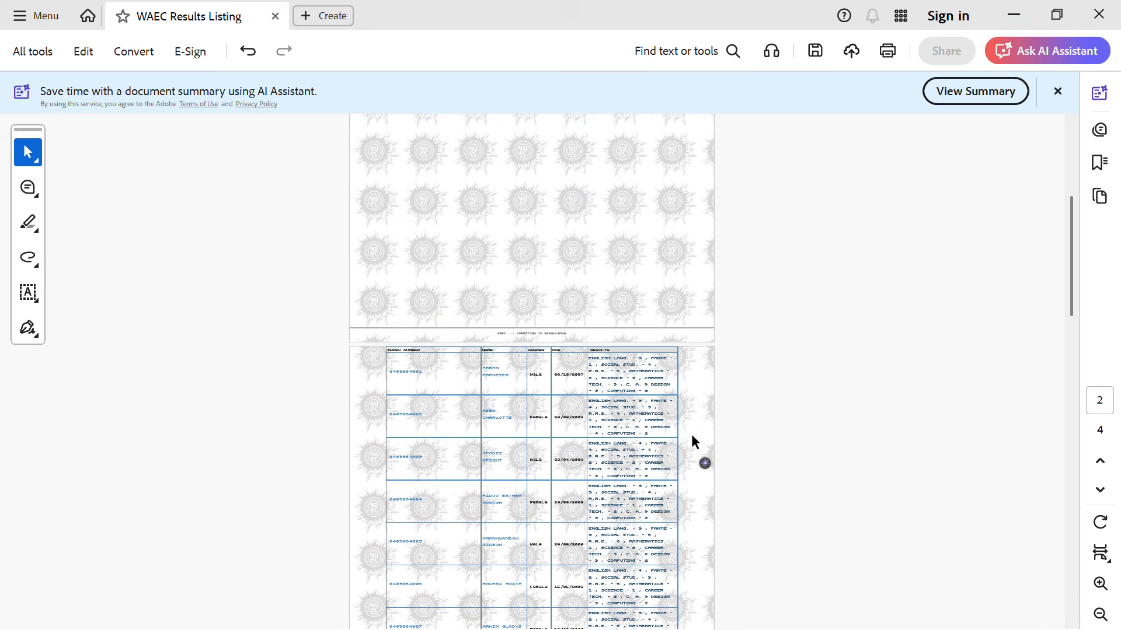
pyautogui.scroll(-1, 694, 440)
pyautogui.scroll(-8, 466, 407)
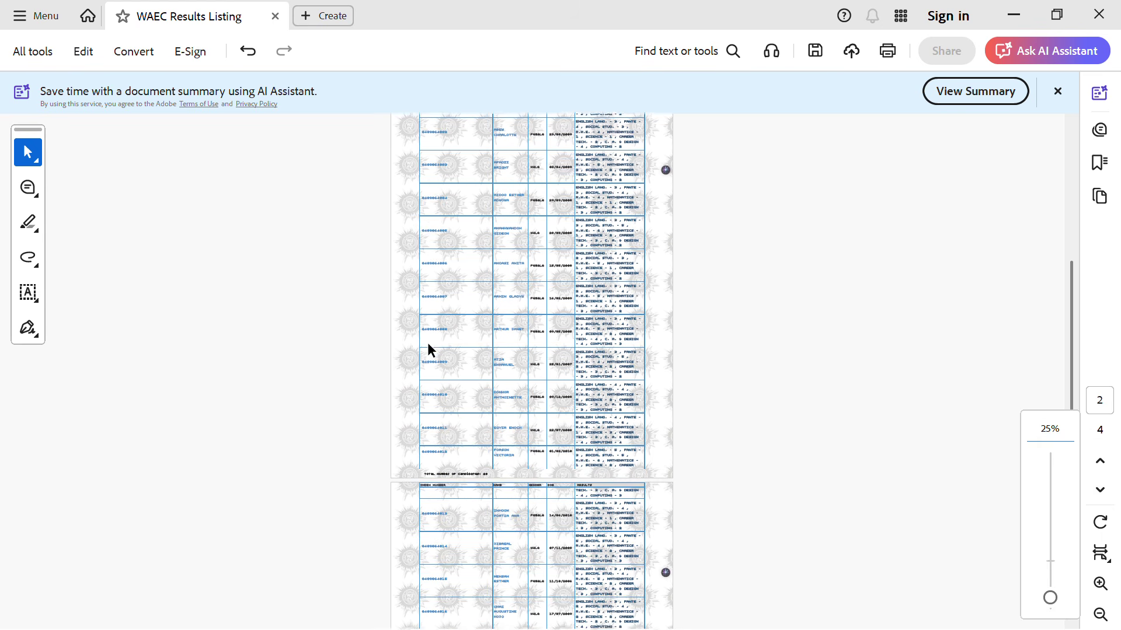
pyautogui.scroll(3, 428, 344)
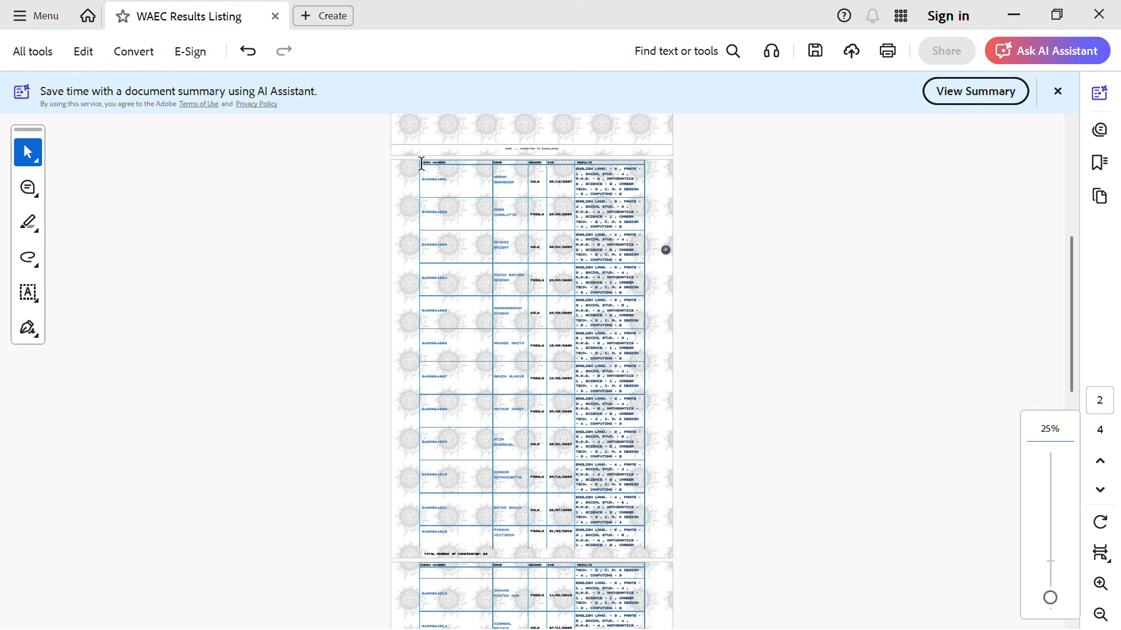
# Select page 2's rows from the first candidate's index number to the last candidate's results, without the header row, and copy the text.
pyautogui.moveTo(421, 163); pyautogui.dragTo(637, 551)
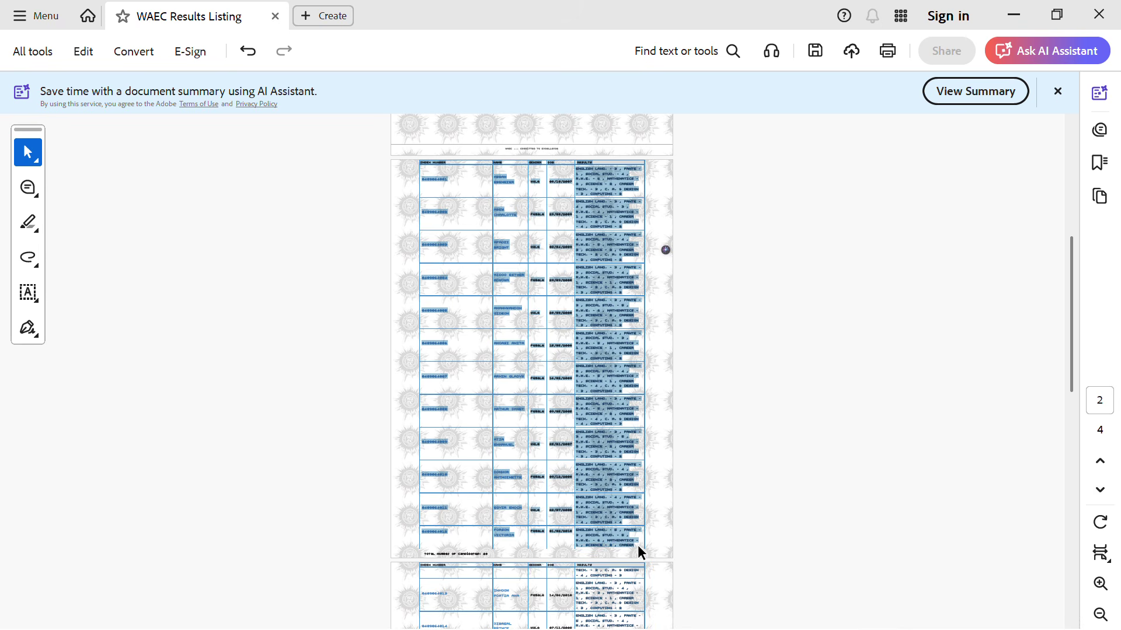
pyautogui.click(640, 538)
pyautogui.scroll(2, 625, 408)
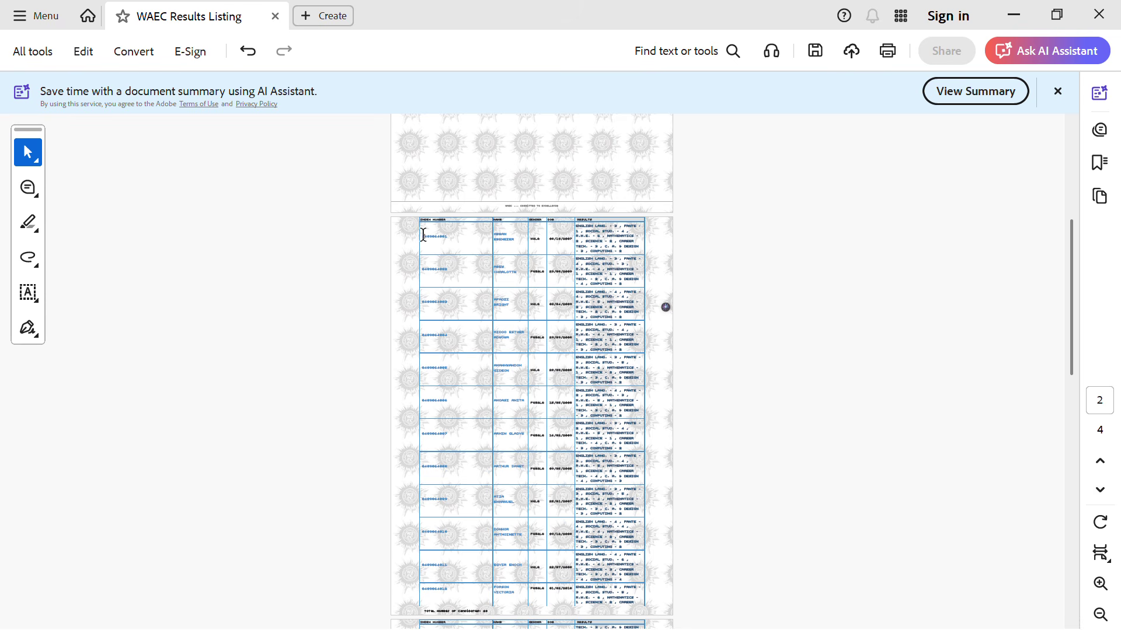
pyautogui.moveTo(423, 235); pyautogui.dragTo(640, 604)
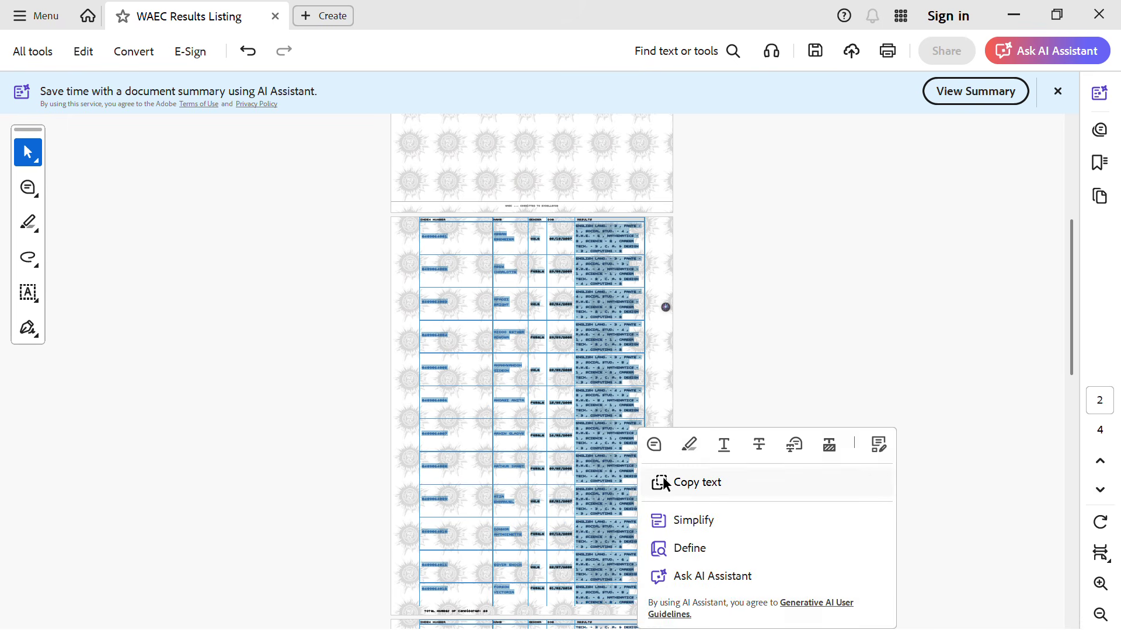
pyautogui.click(677, 482)
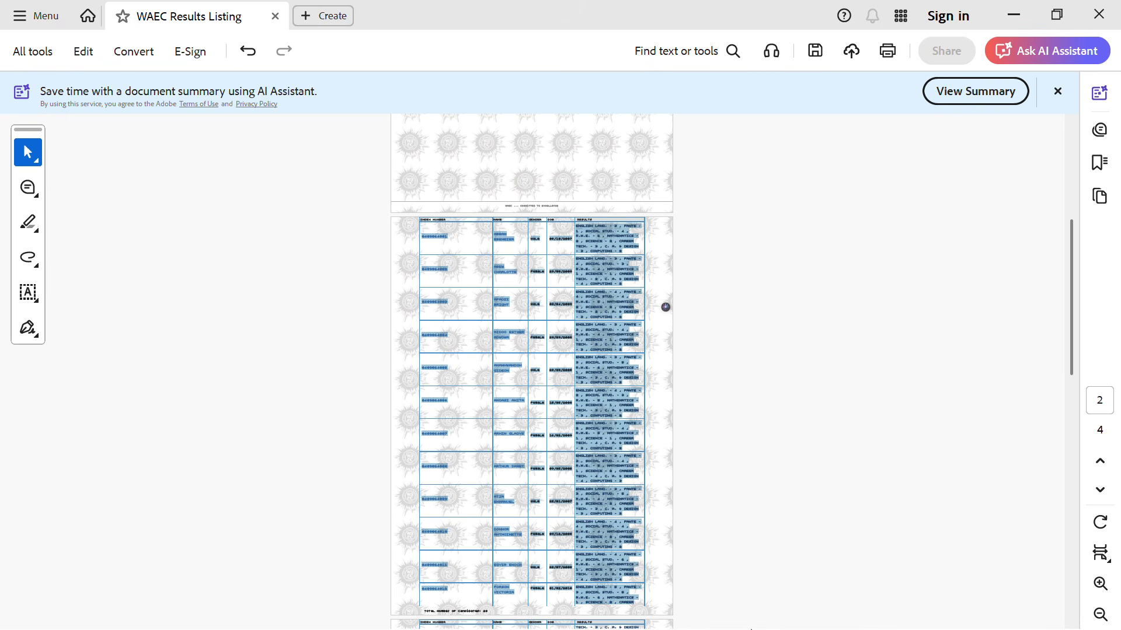
# Check where the last page 2 candidate's results continue on page 3, and switch to the blank Word document in a maximized window.
pyautogui.scroll(-5, 530, 385)
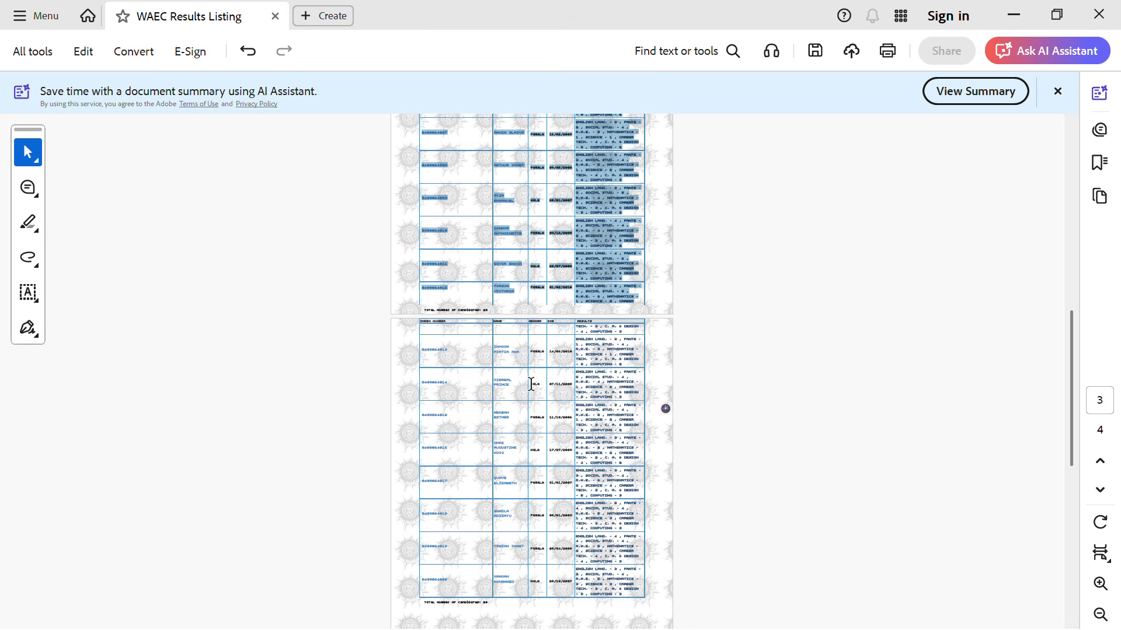
pyautogui.scroll(4, 530, 383)
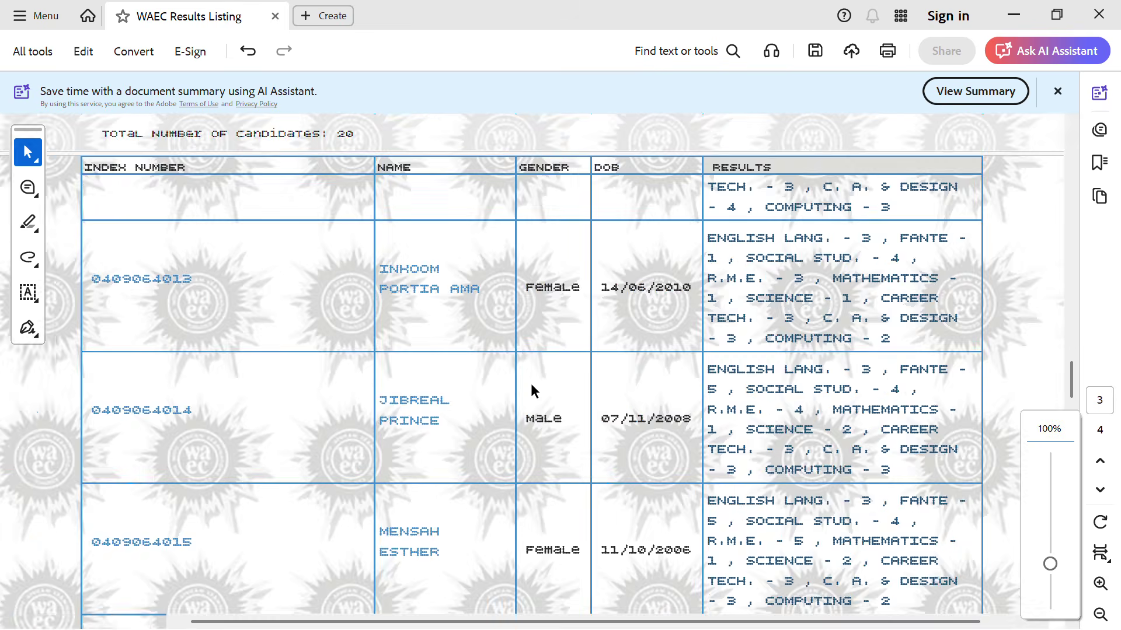
pyautogui.scroll(-2, 531, 384)
pyautogui.scroll(3, 620, 350)
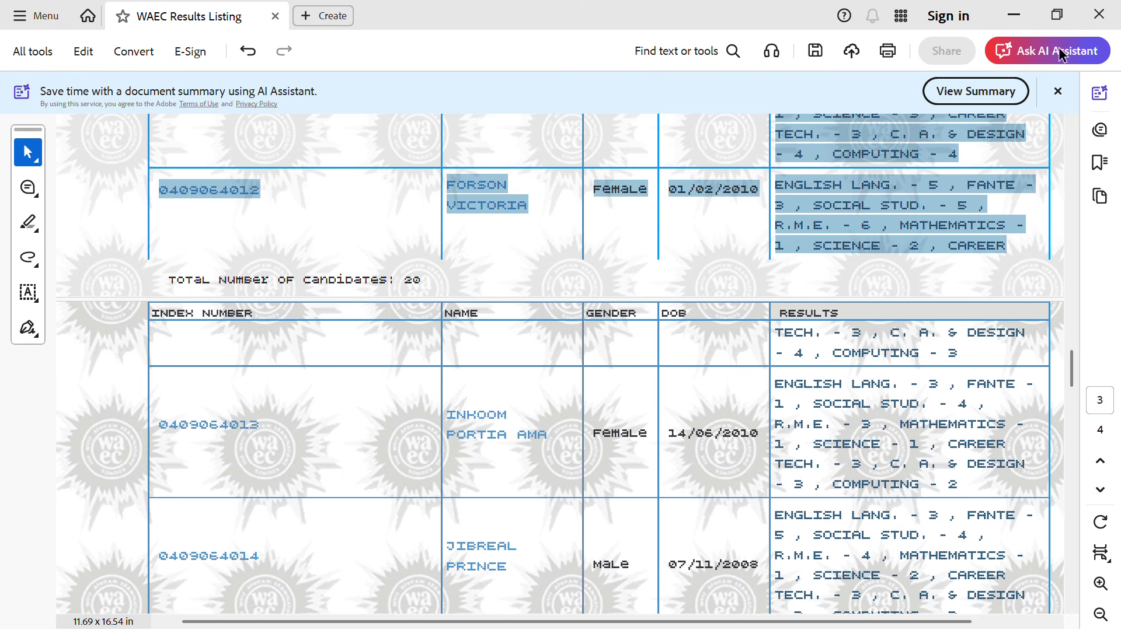
pyautogui.click(1057, 15)
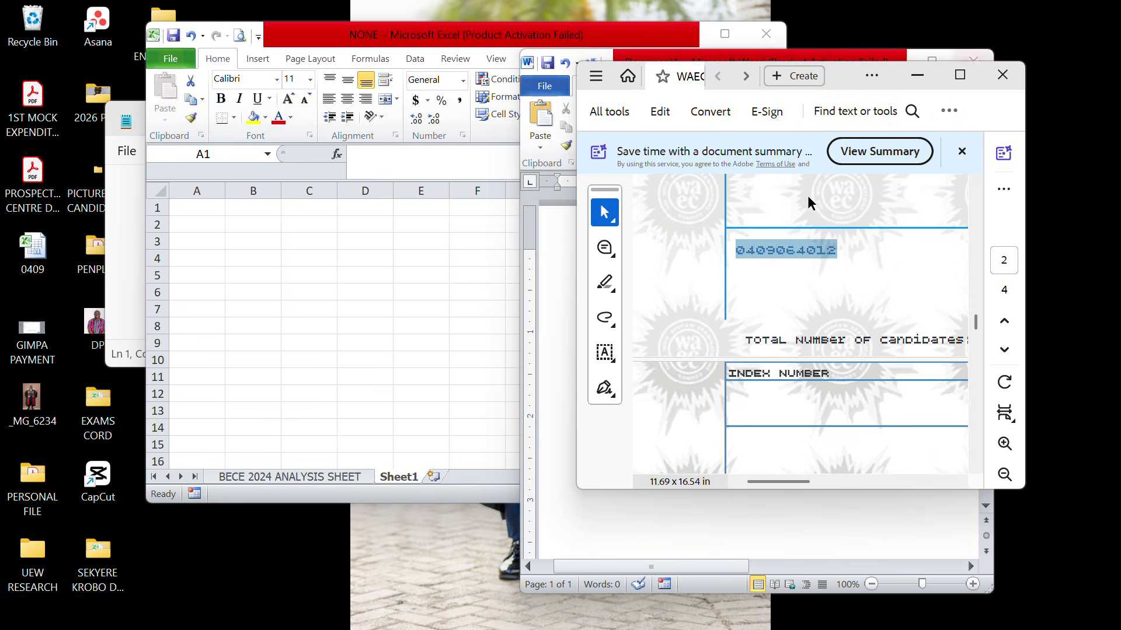
pyautogui.click(584, 525)
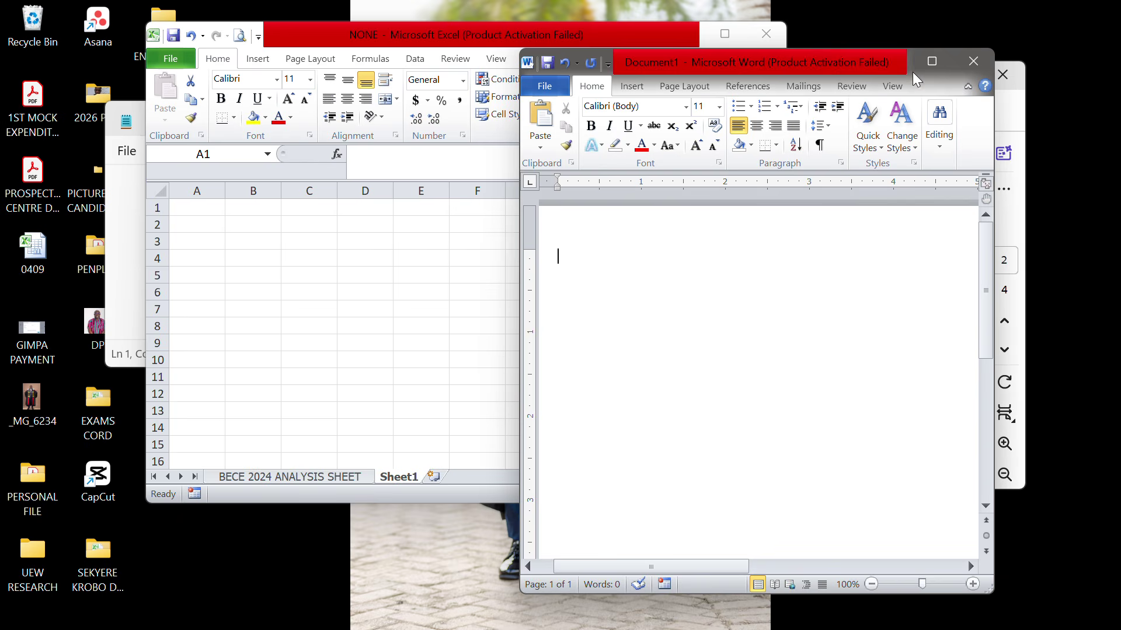
pyautogui.click(946, 64)
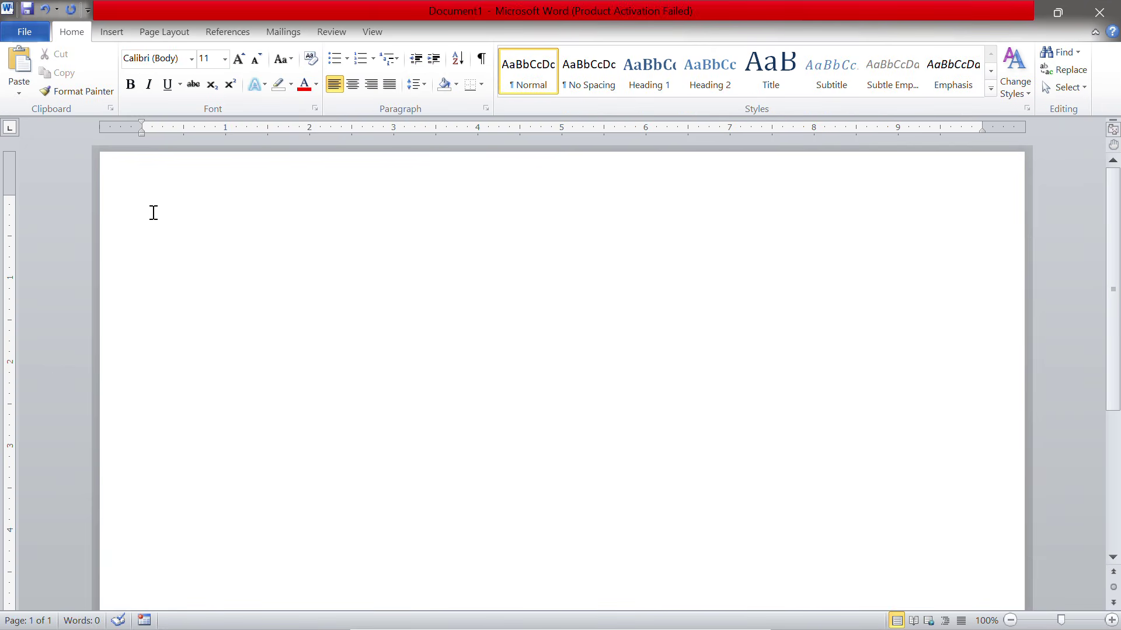
pyautogui.rightClick(156, 208)
pyautogui.click(148, 114)
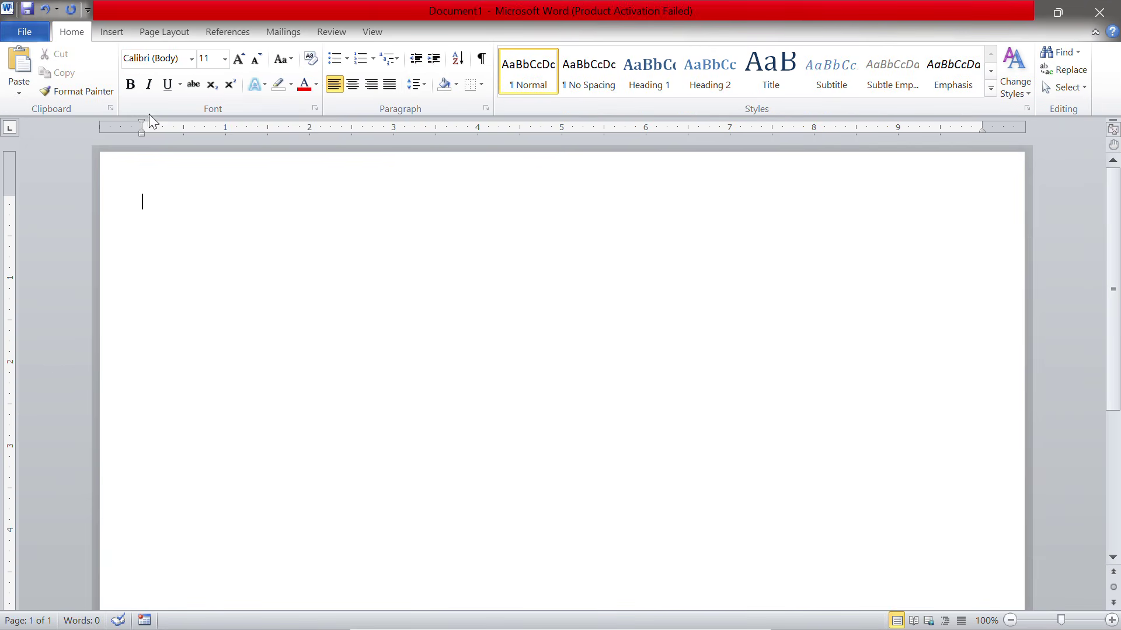
# Change the Word document's page orientation to portrait and set it back to landscape.
pyautogui.click(161, 30)
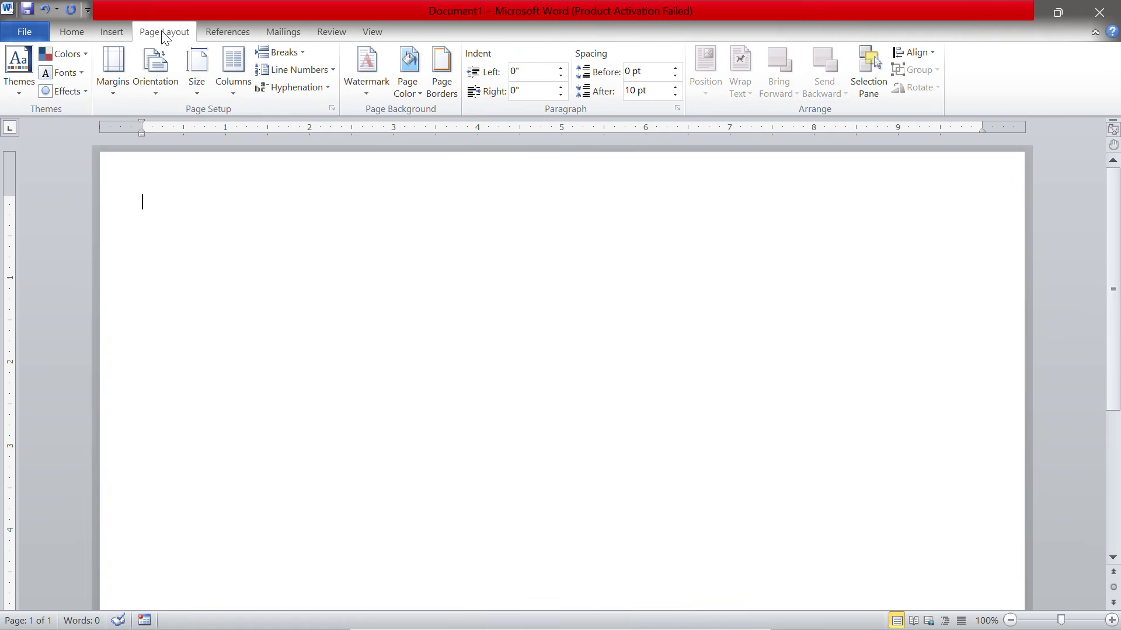
pyautogui.click(156, 90)
pyautogui.click(165, 158)
pyautogui.click(168, 93)
pyautogui.click(147, 115)
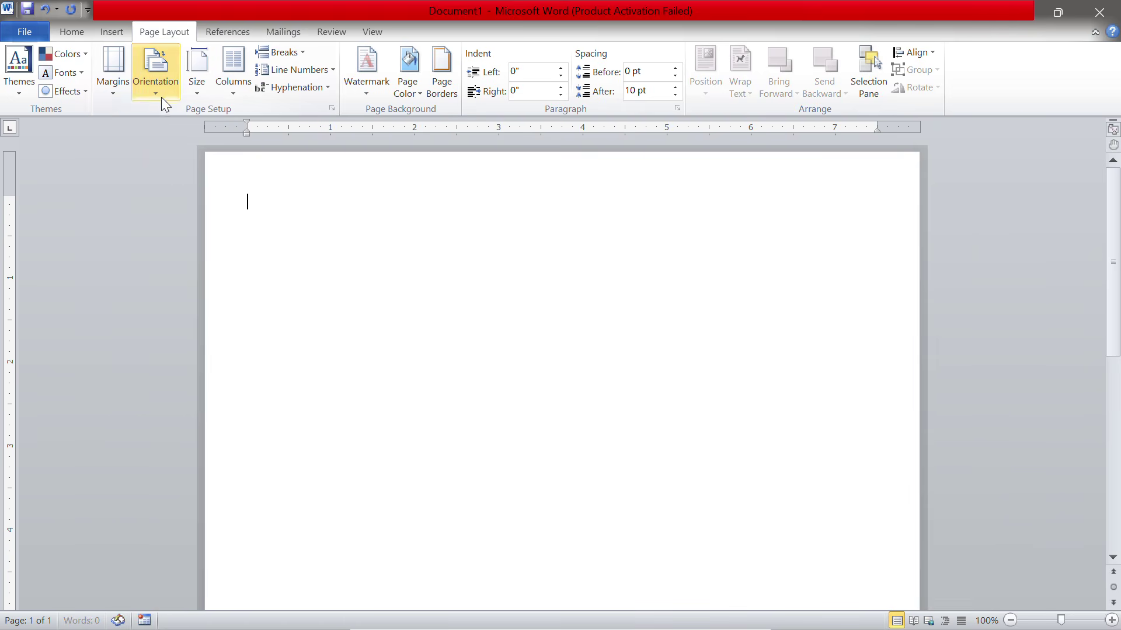
pyautogui.click(159, 94)
pyautogui.click(140, 149)
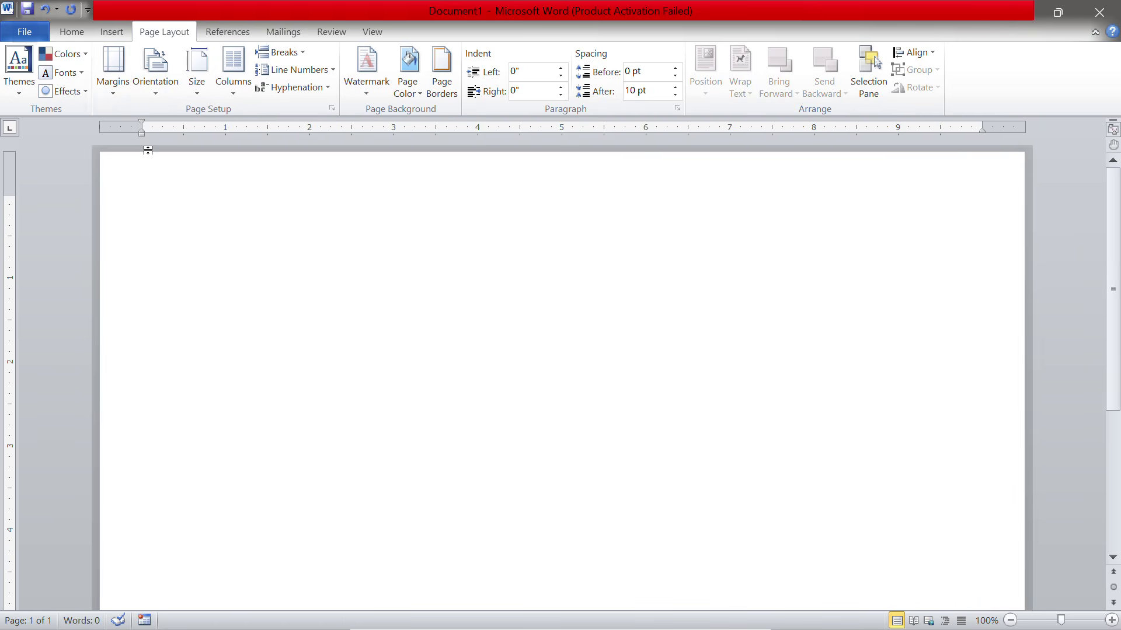
# Paste the copied page 2 candidate rows into the blank landscape Word document, keeping the source formatting.
pyautogui.click(114, 75)
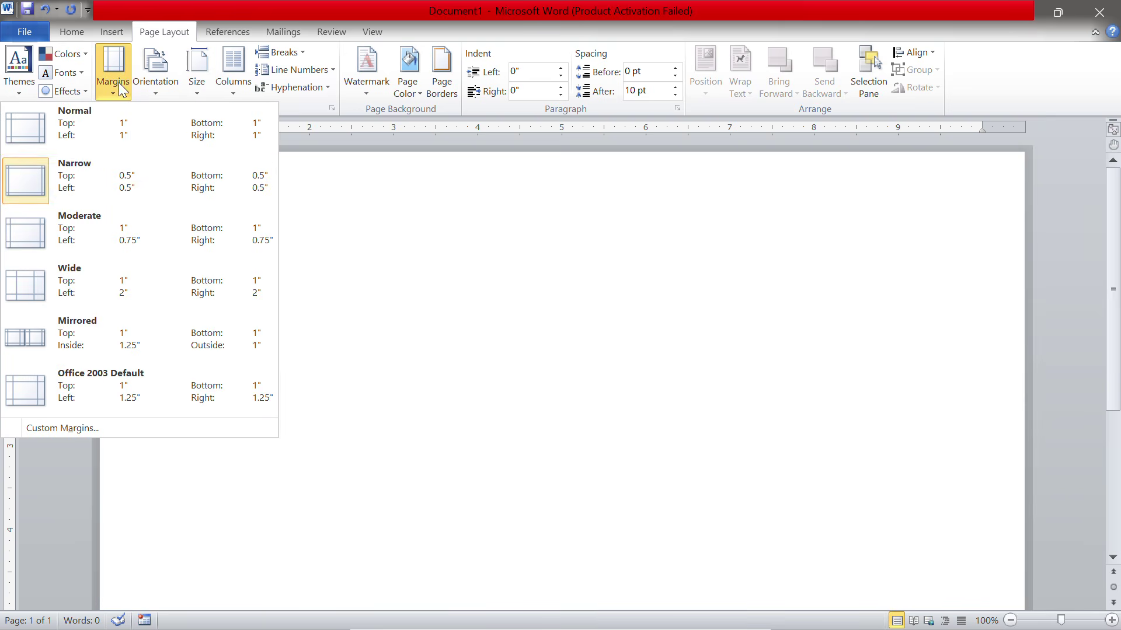
pyautogui.click(560, 298)
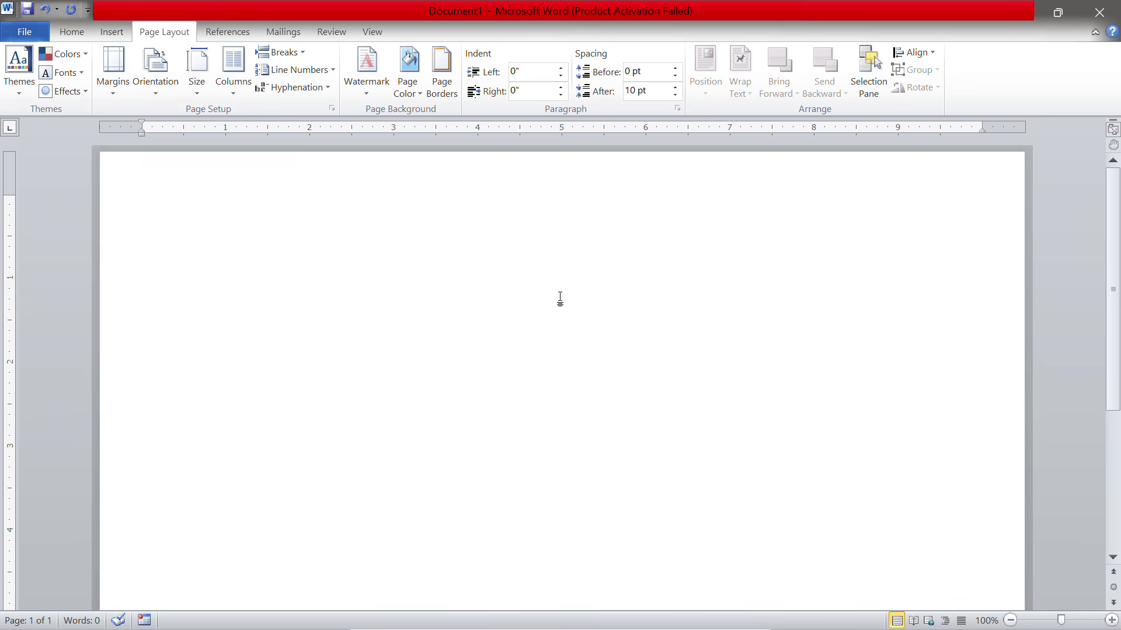
pyautogui.rightClick(194, 205)
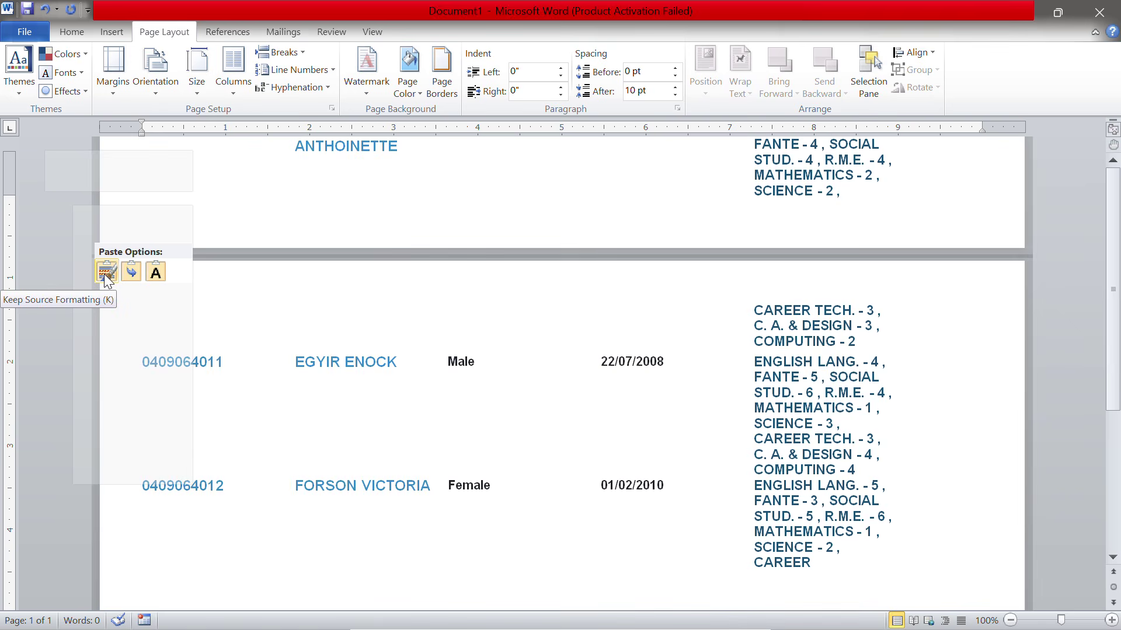
pyautogui.click(106, 272)
pyautogui.scroll(-5, 687, 488)
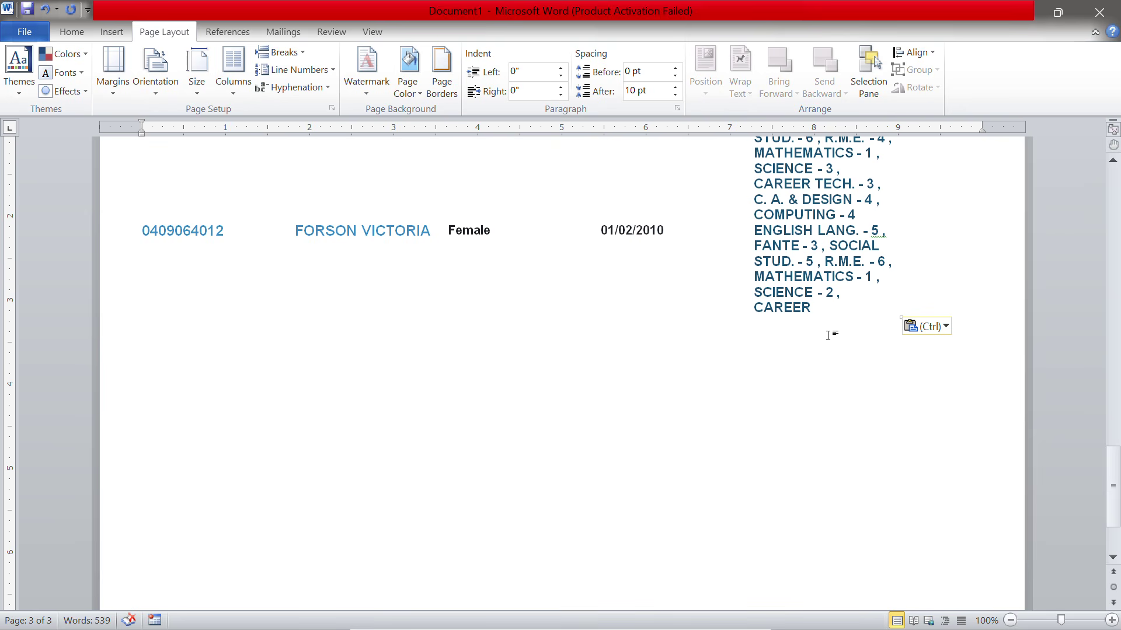
# Place the insertion point at the end of the last pasted candidate's results, right after "CAREER".
pyautogui.click(842, 310)
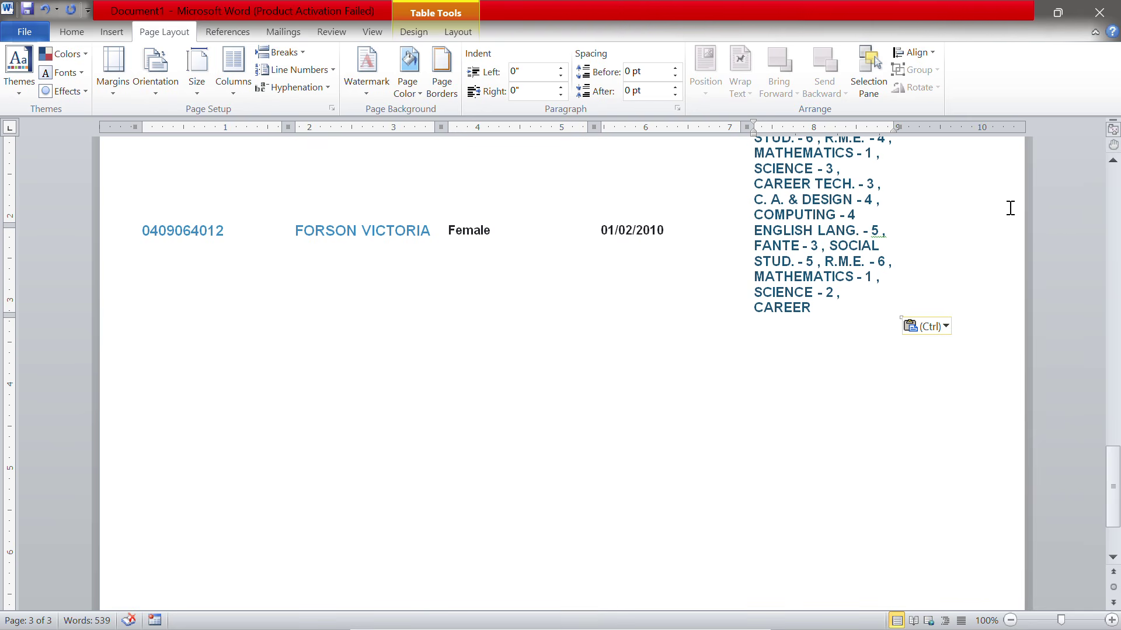
pyautogui.click(811, 312)
pyautogui.press('Left')
pyautogui.press('Left')
pyautogui.click(785, 341)
pyautogui.click(814, 318)
pyautogui.click(737, 384)
pyautogui.click(887, 295)
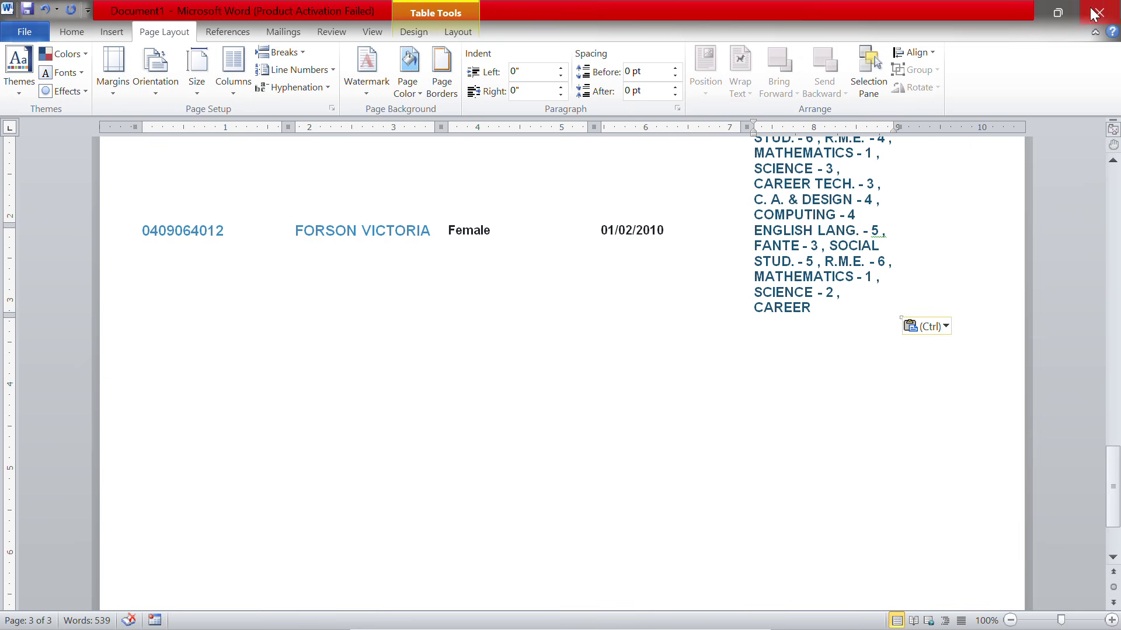
# In Acrobat's WAEC Results Listing, copy the results continuation in page 3's first row, from "TECH. - 3" to "COMPUTING - 3".
pyautogui.click(1057, 12)
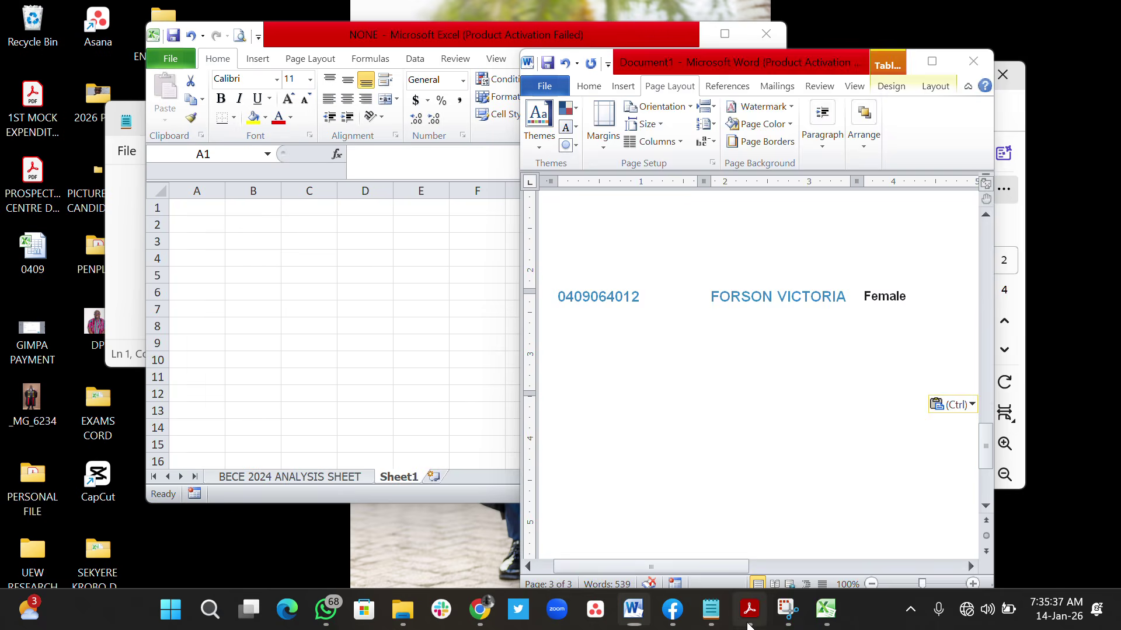
pyautogui.click(778, 620)
pyautogui.click(959, 75)
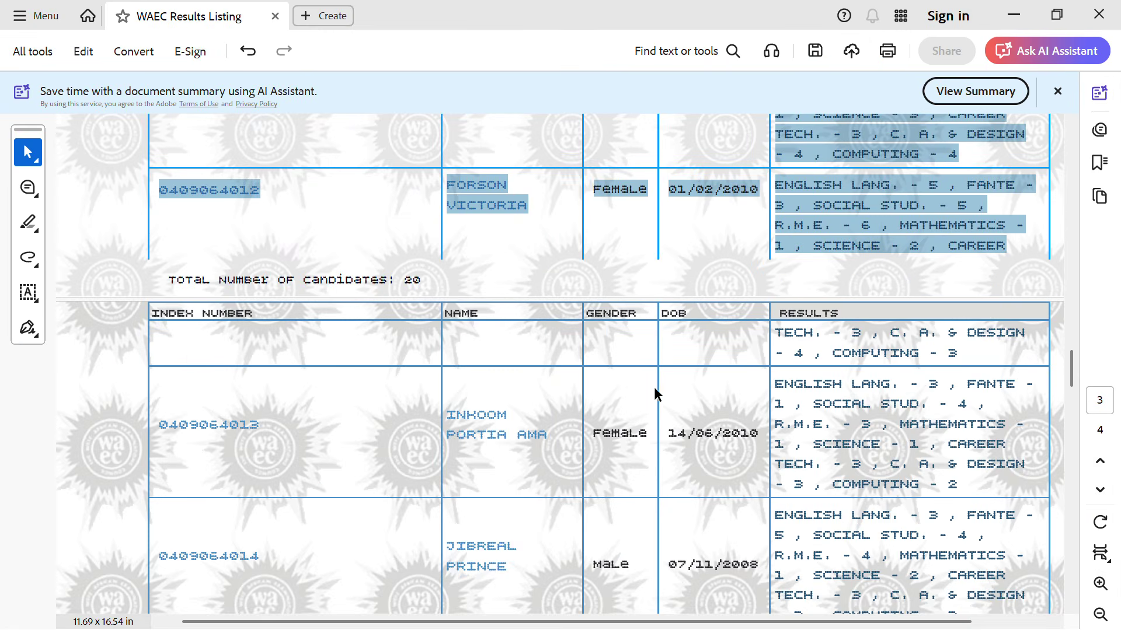
pyautogui.click(978, 355)
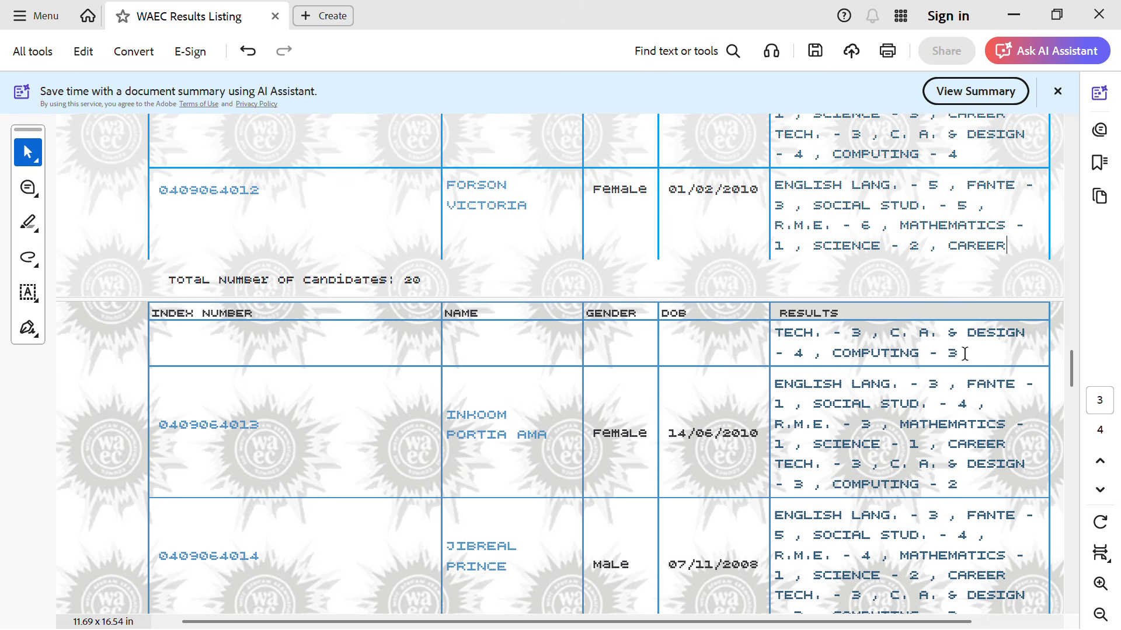
pyautogui.moveTo(961, 353); pyautogui.dragTo(778, 336)
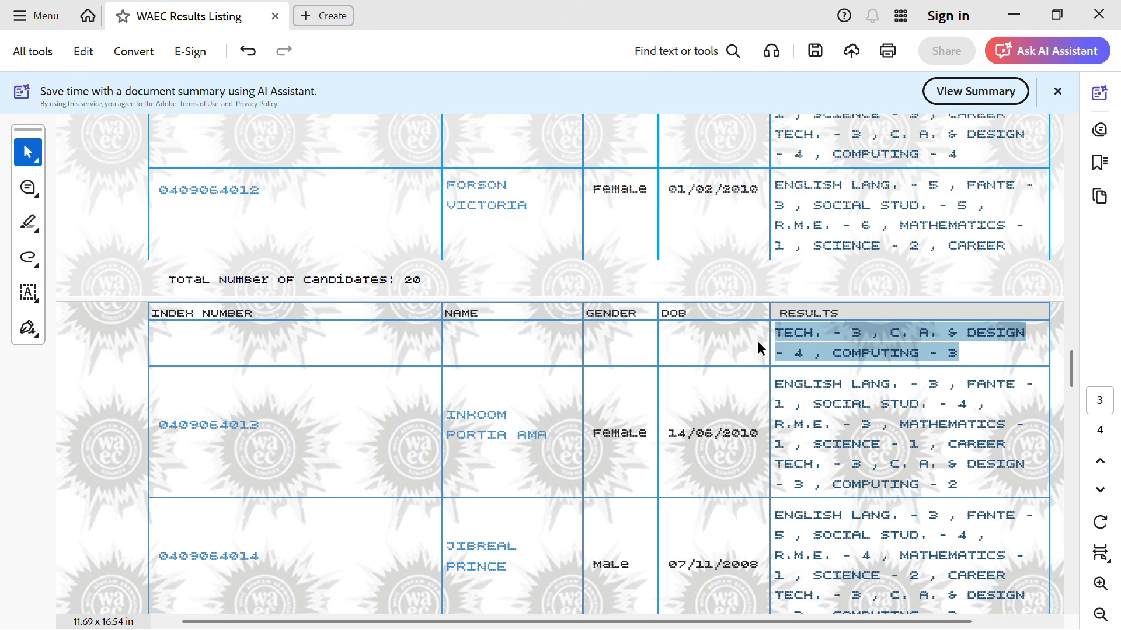
pyautogui.click(758, 342)
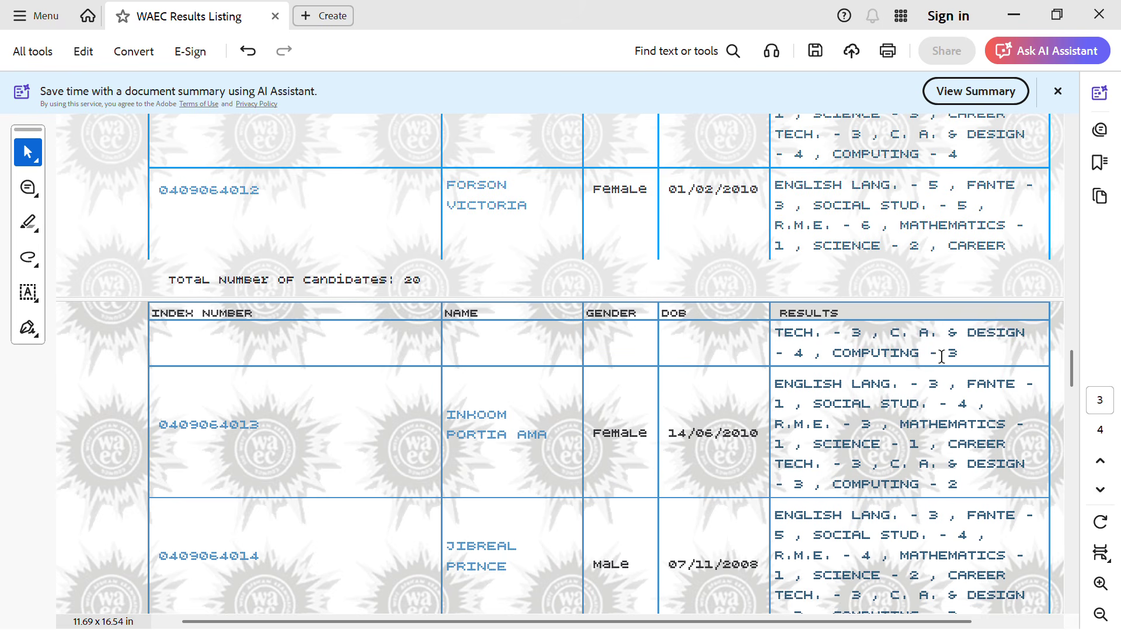
pyautogui.moveTo(952, 356); pyautogui.dragTo(769, 330)
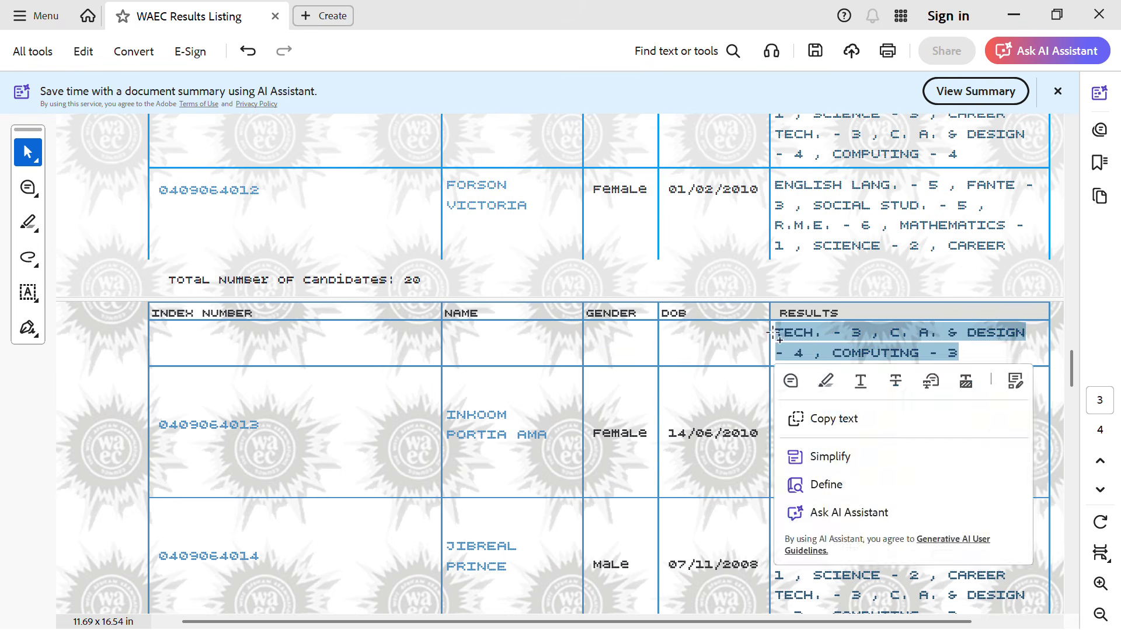
pyautogui.click(860, 420)
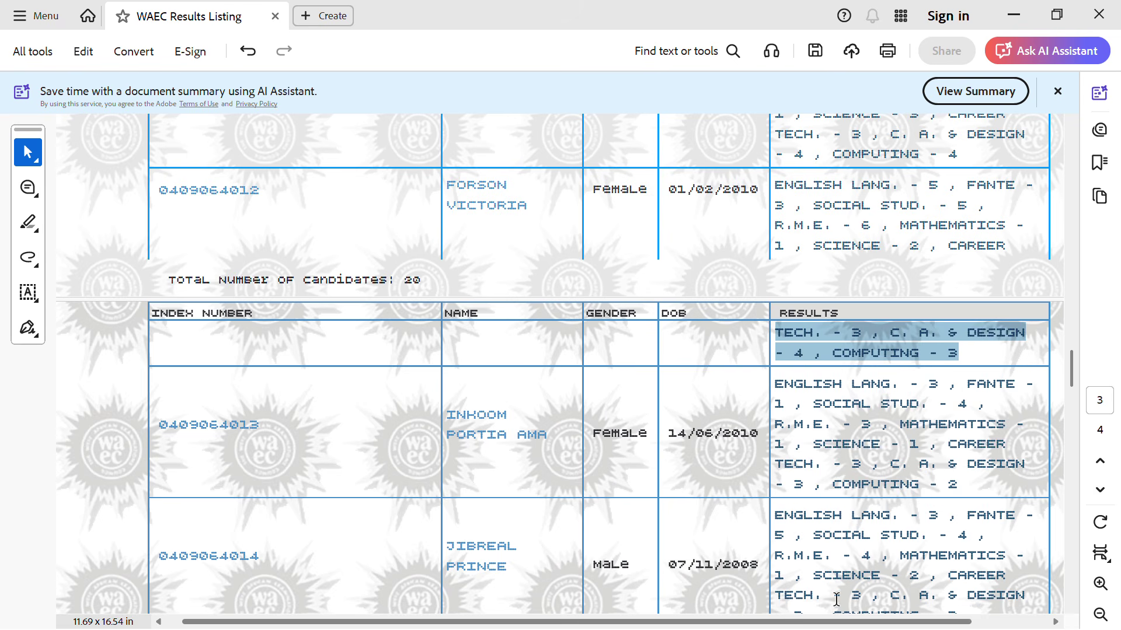
# Return to the maximized Word document and paste the continuation after "CAREER" in the last candidate's results, keeping the source formatting.
pyautogui.click(1057, 16)
pyautogui.click(555, 261)
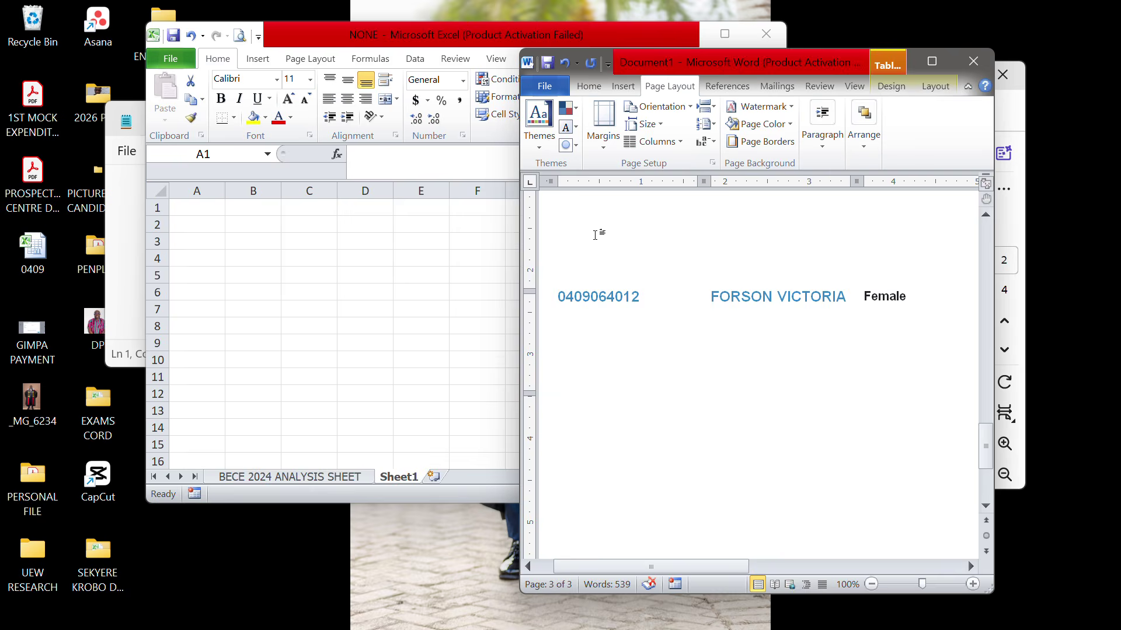
pyautogui.click(932, 61)
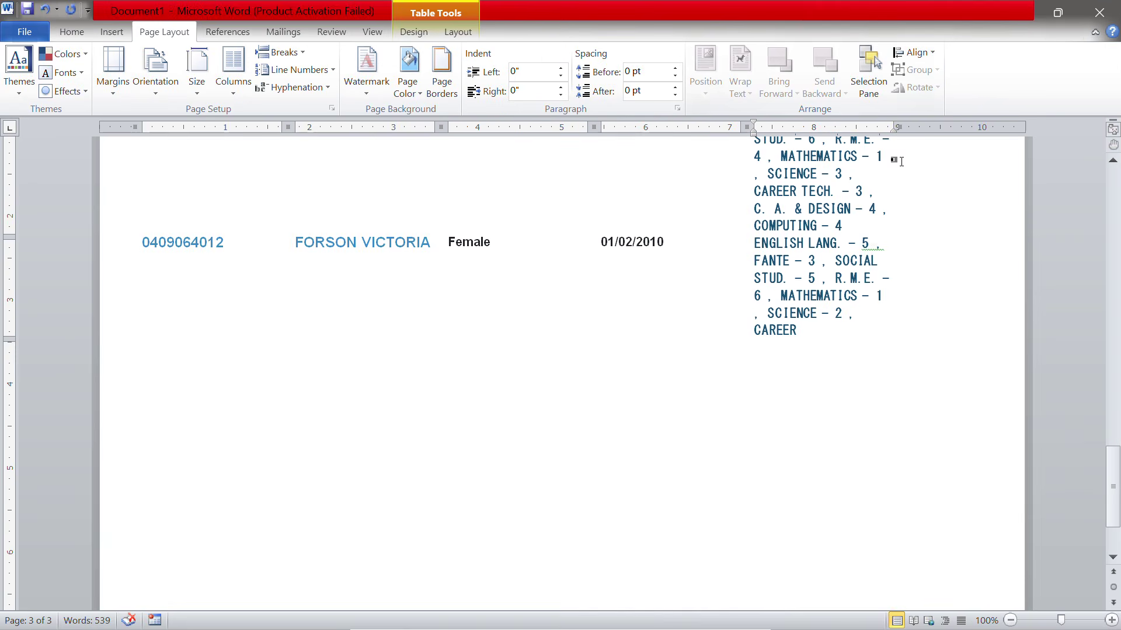
pyautogui.rightClick(813, 334)
pyautogui.click(855, 350)
pyautogui.rightClick(803, 331)
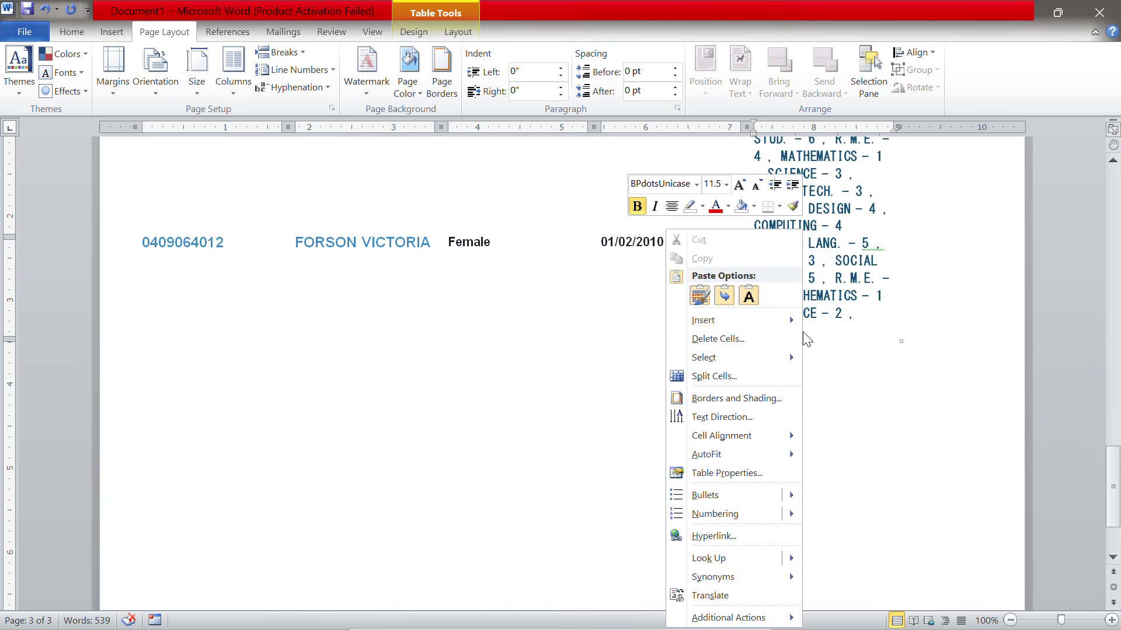
pyautogui.click(699, 296)
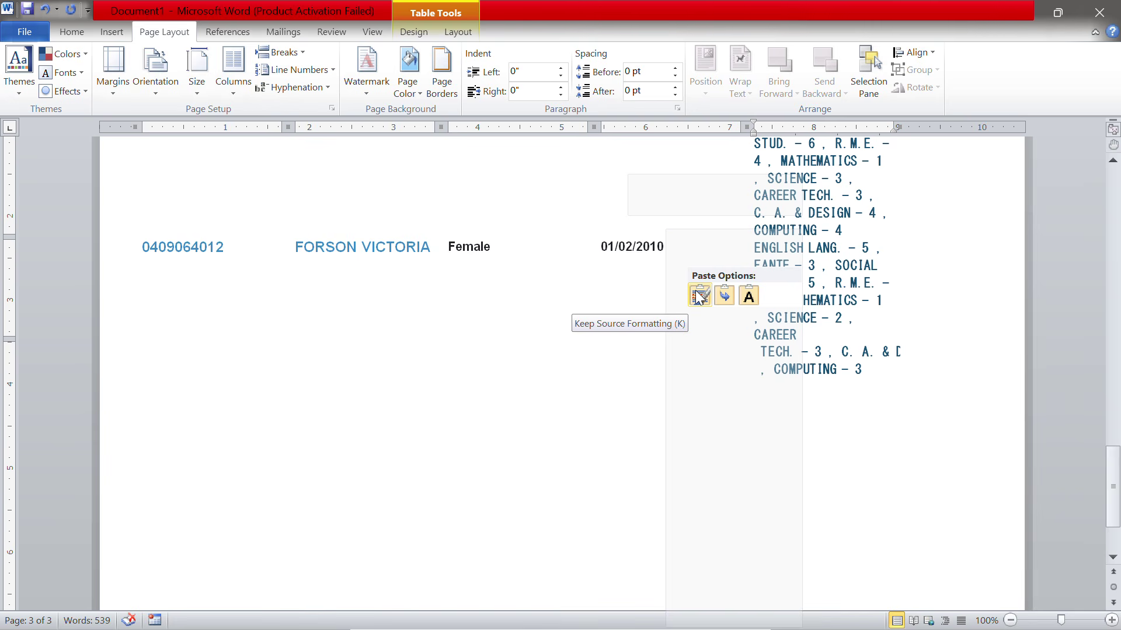
pyautogui.click(699, 296)
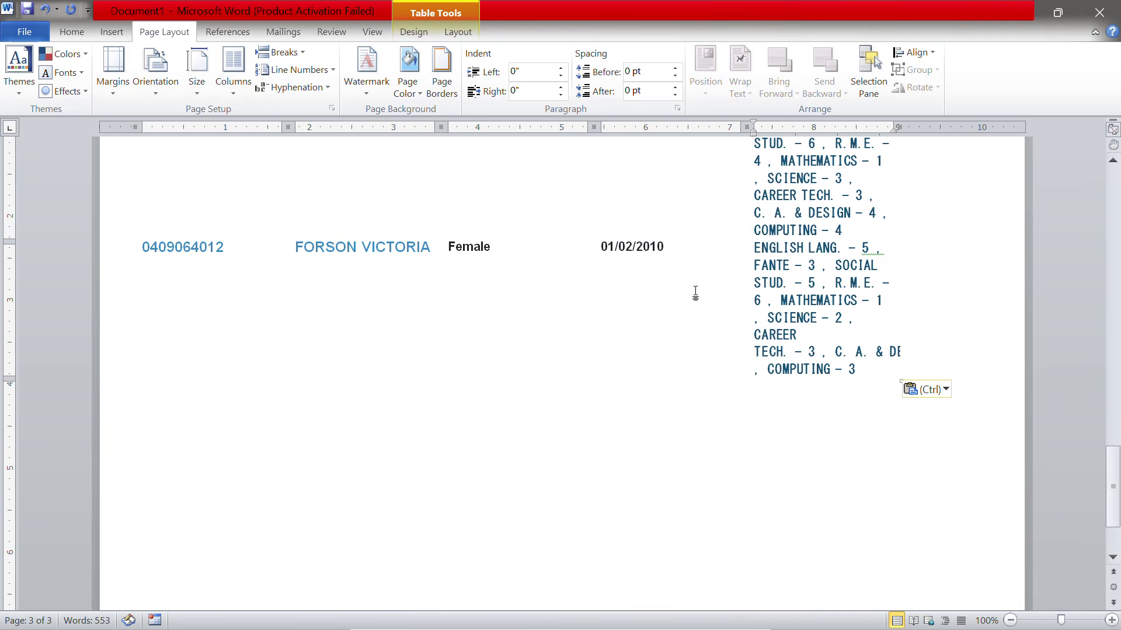
pyautogui.click(833, 453)
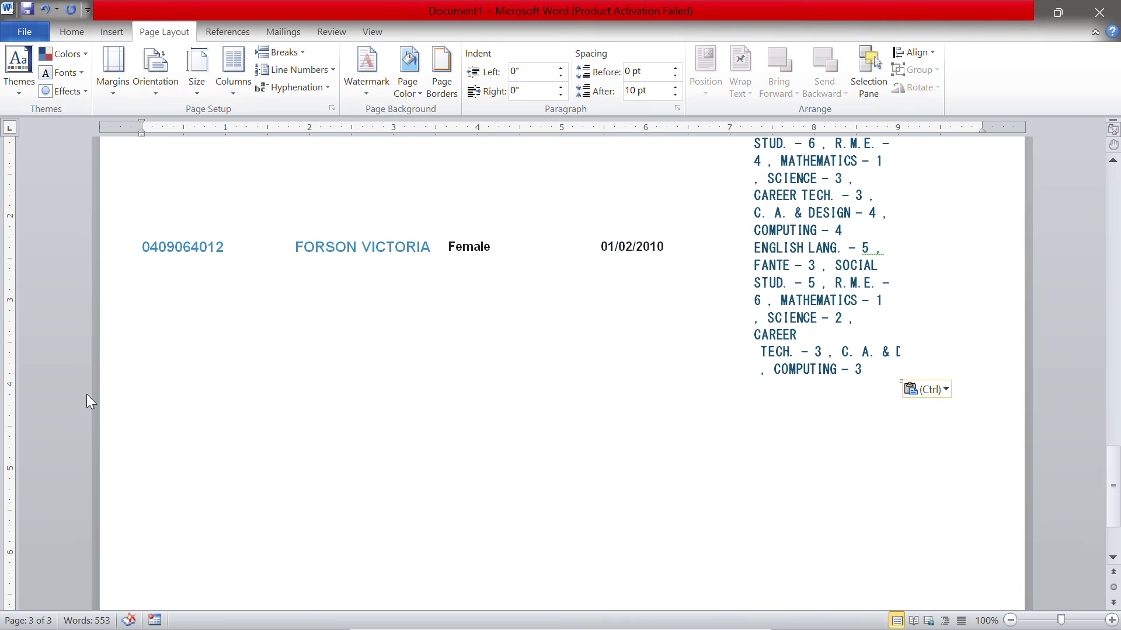
# Switch back to the WAEC Results Listing in Acrobat, maximized, and zoom out on page 3's results table to 50%.
pyautogui.click(1065, 10)
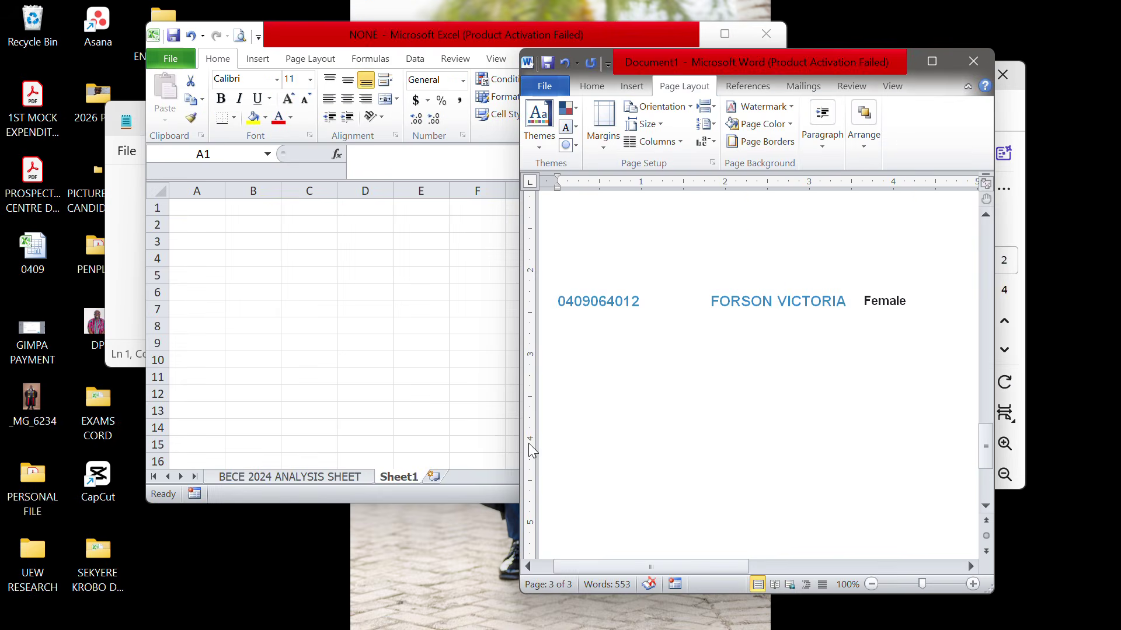
pyautogui.click(370, 395)
pyautogui.click(884, 530)
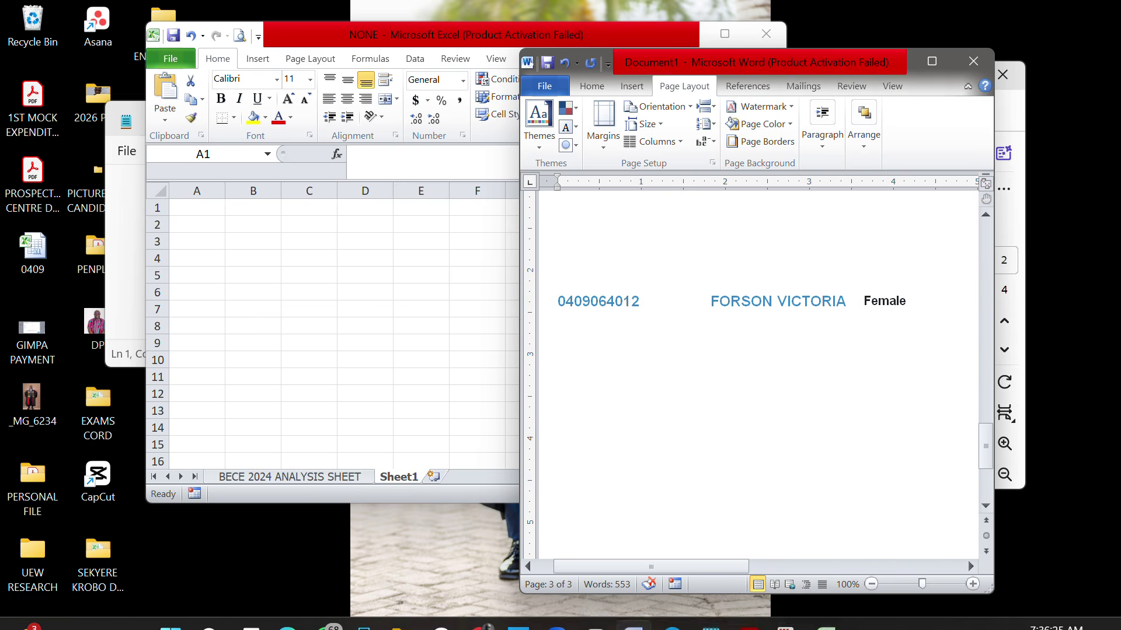
pyautogui.click(750, 609)
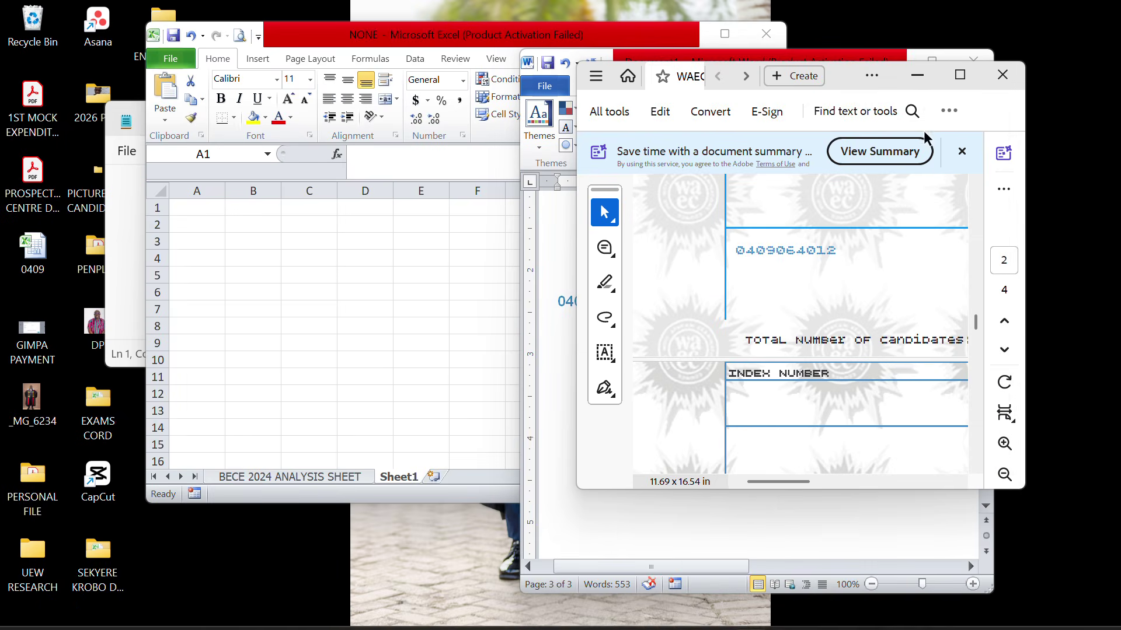
pyautogui.click(959, 75)
pyautogui.scroll(-3, 607, 488)
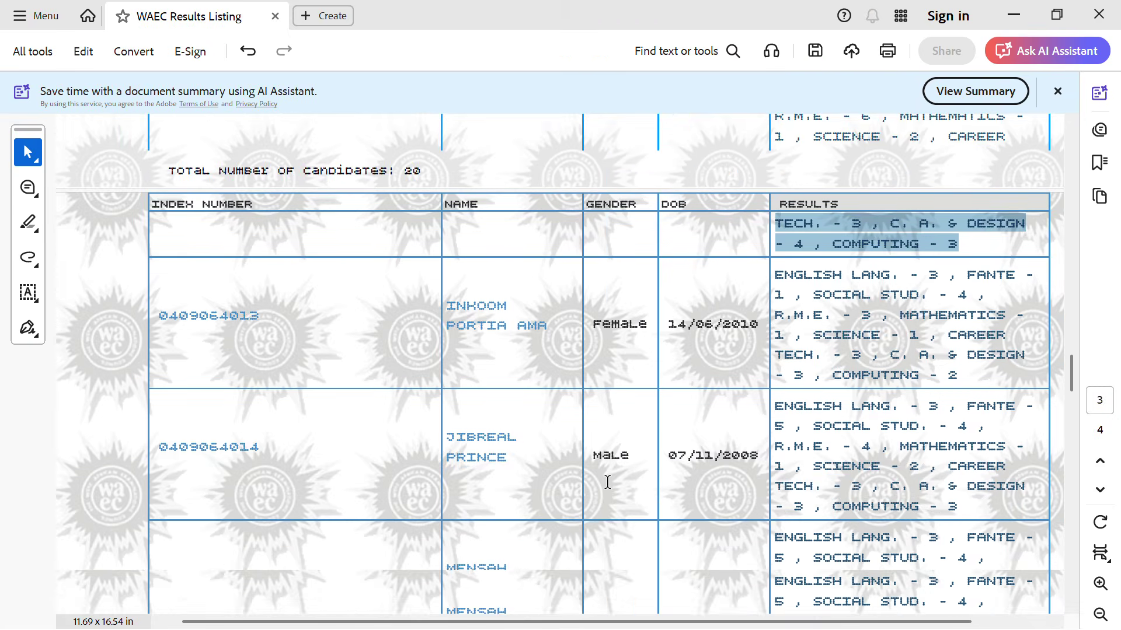
pyautogui.keyDown('ctrl'); pyautogui.scroll(-2, 607, 488); pyautogui.keyUp('ctrl')
pyautogui.scroll(-2, 608, 487)
pyautogui.scroll(-2, 607, 488)
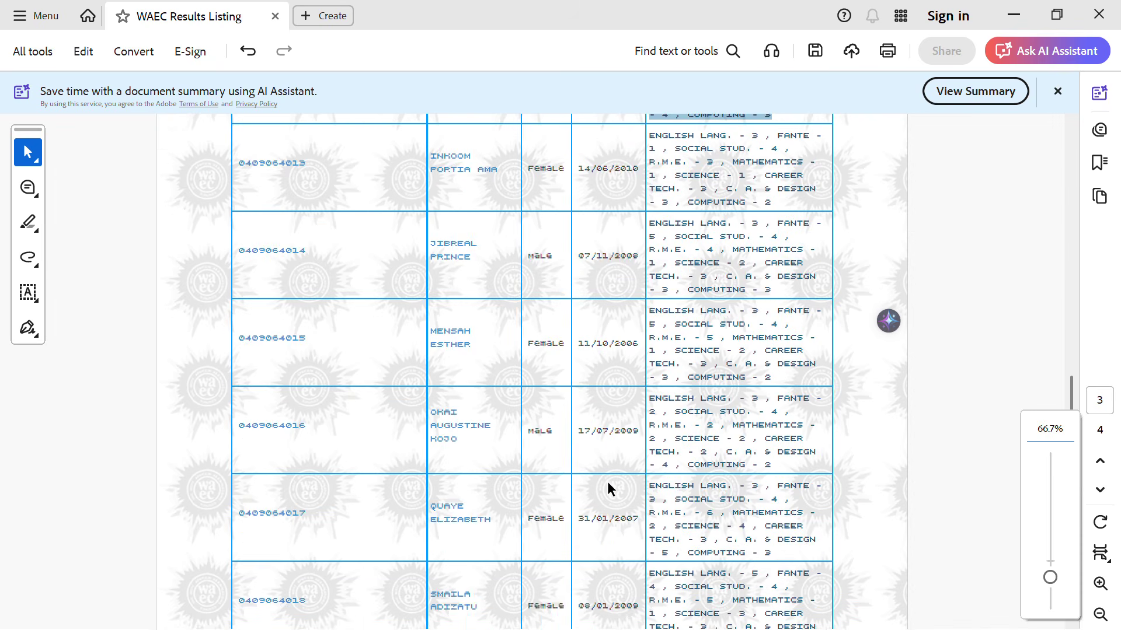
pyautogui.keyDown('ctrl'); pyautogui.scroll(-1, 608, 488); pyautogui.keyUp('ctrl')
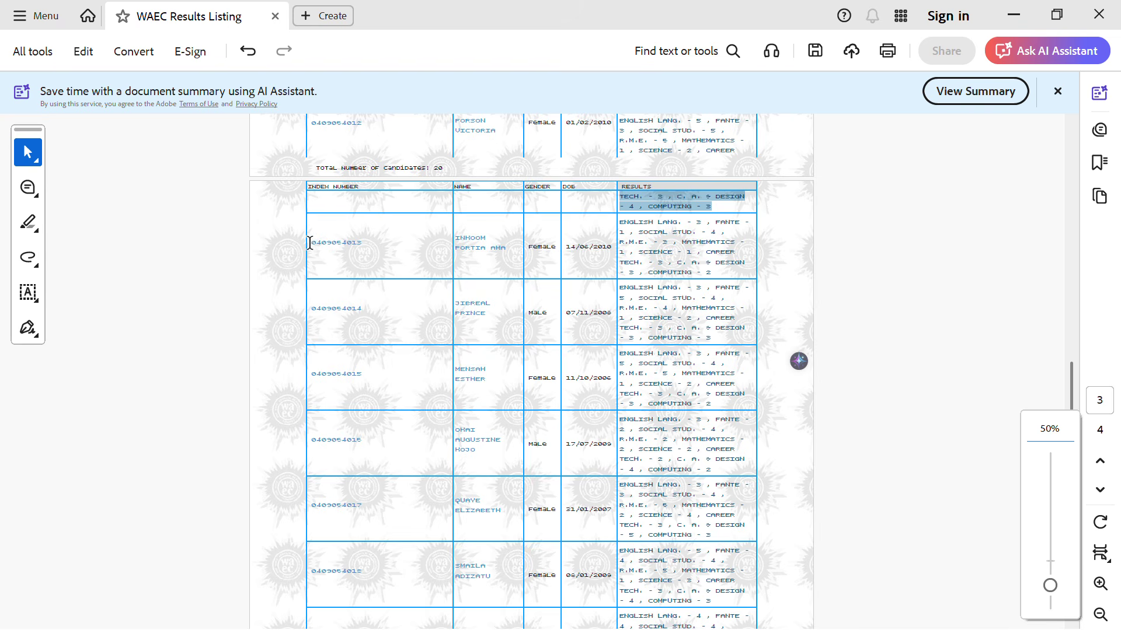
# Select page 3's rows from the first full candidate's index number to the last candidate's results, and copy the text.
pyautogui.moveTo(310, 243); pyautogui.dragTo(740, 574)
pyautogui.click(741, 575)
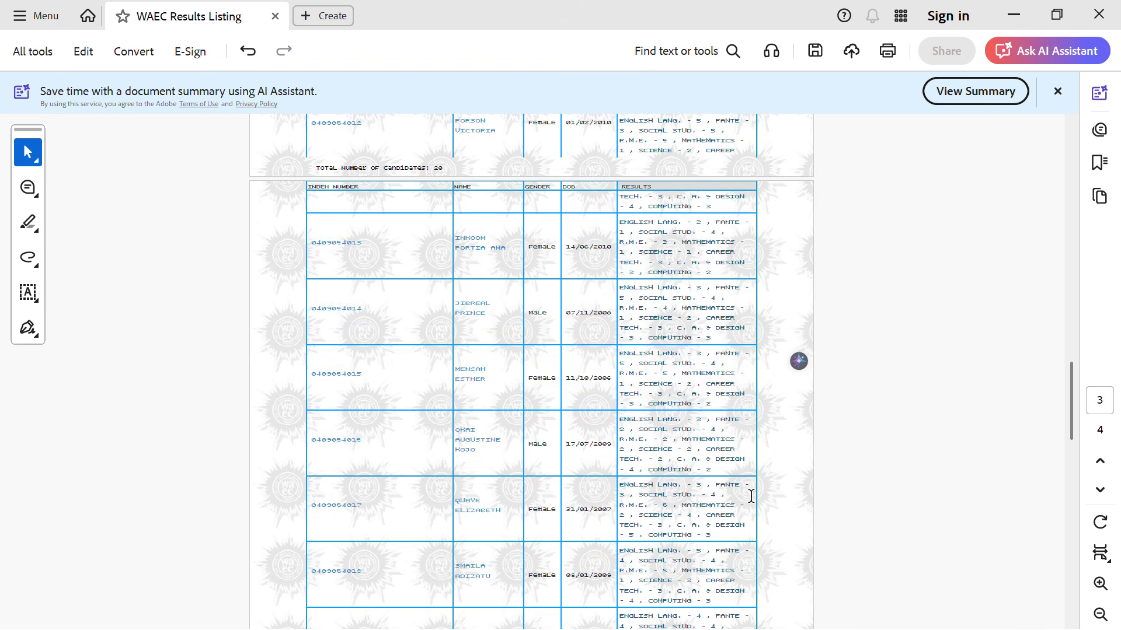
pyautogui.scroll(-6, 752, 502)
pyautogui.scroll(7, 751, 497)
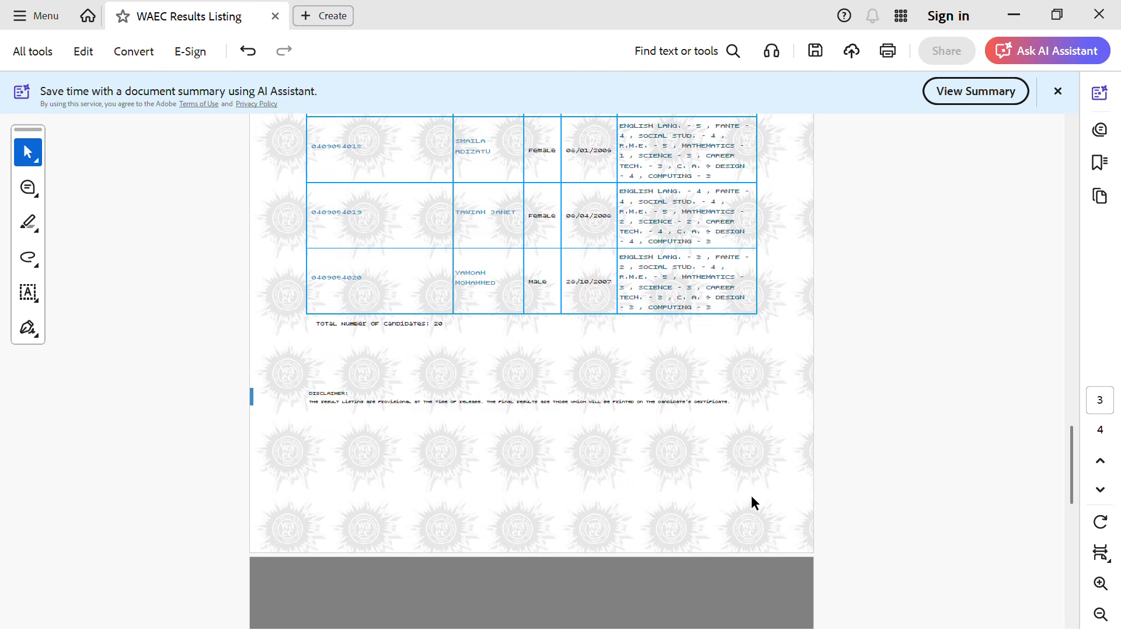
pyautogui.scroll(2, 751, 497)
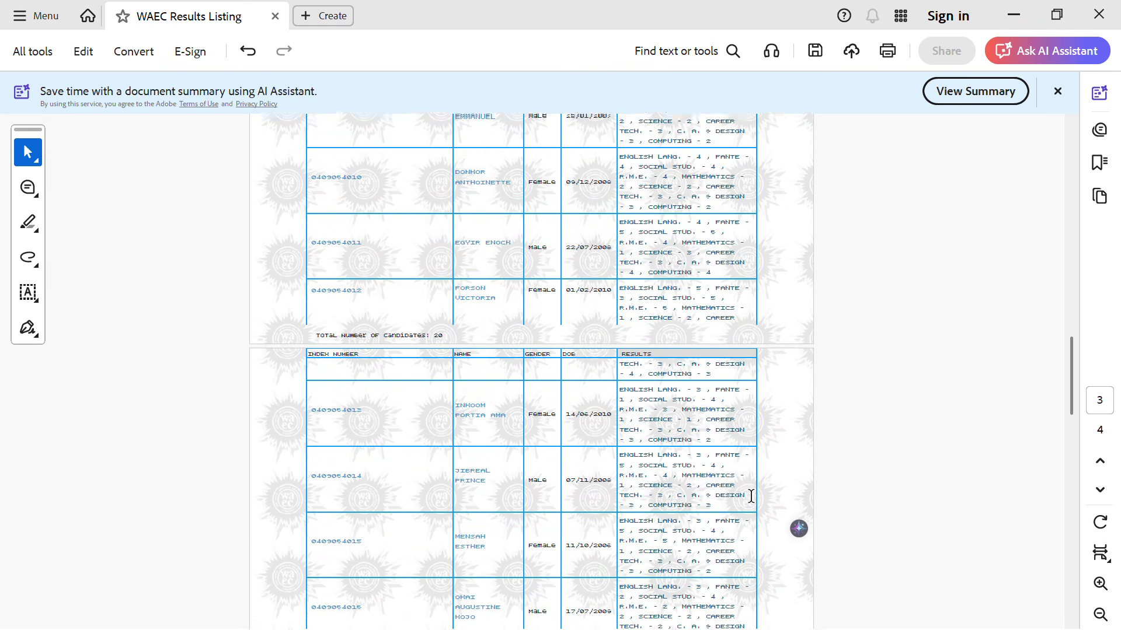
pyautogui.scroll(-1, 751, 497)
pyautogui.scroll(-2, 751, 496)
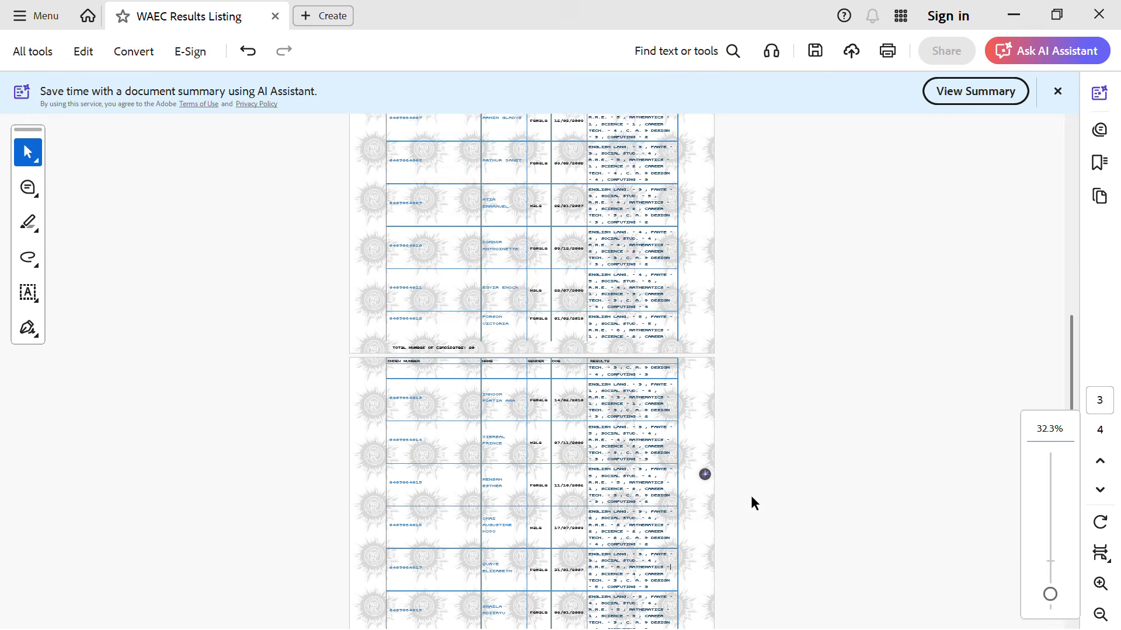
pyautogui.scroll(-5, 750, 495)
pyautogui.scroll(2, 751, 495)
pyautogui.scroll(1, 751, 495)
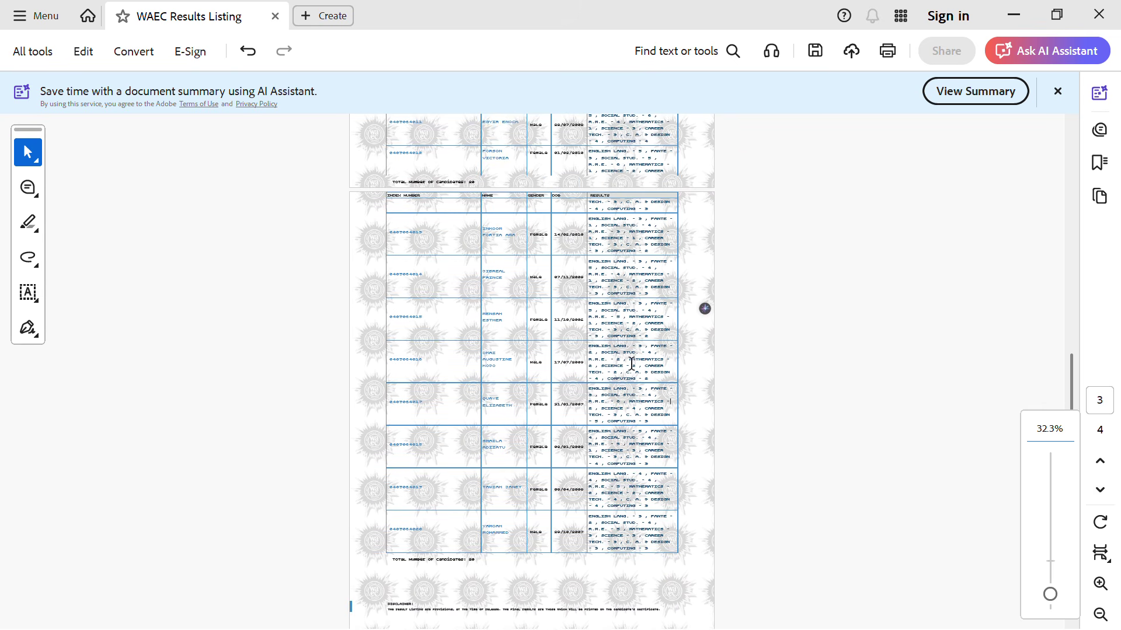
pyautogui.moveTo(390, 232); pyautogui.dragTo(656, 552)
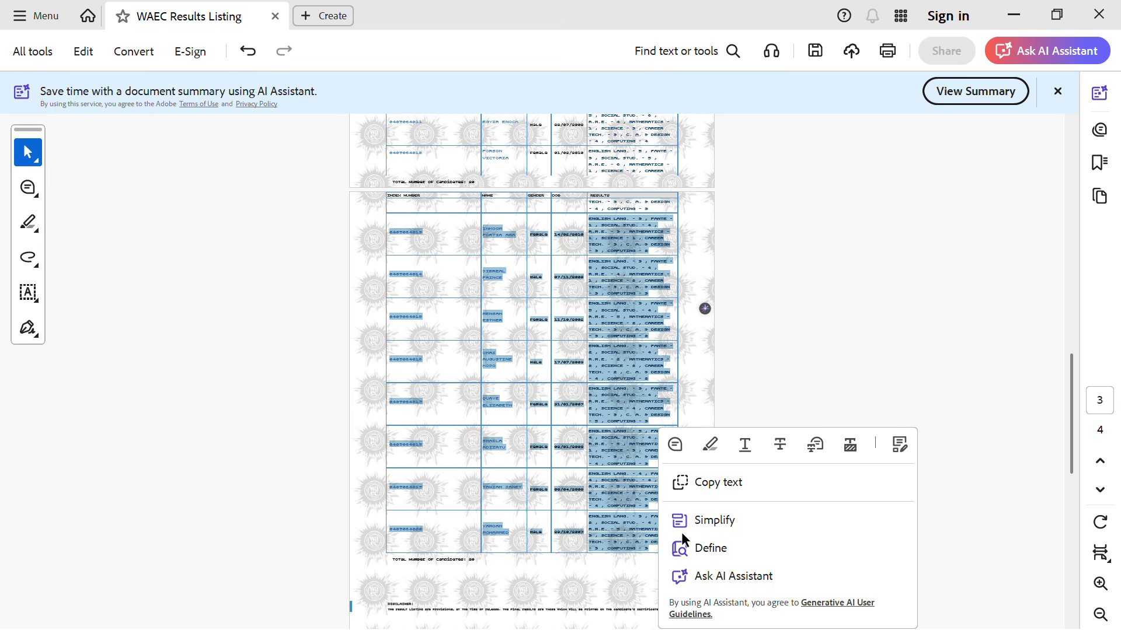
pyautogui.click(741, 489)
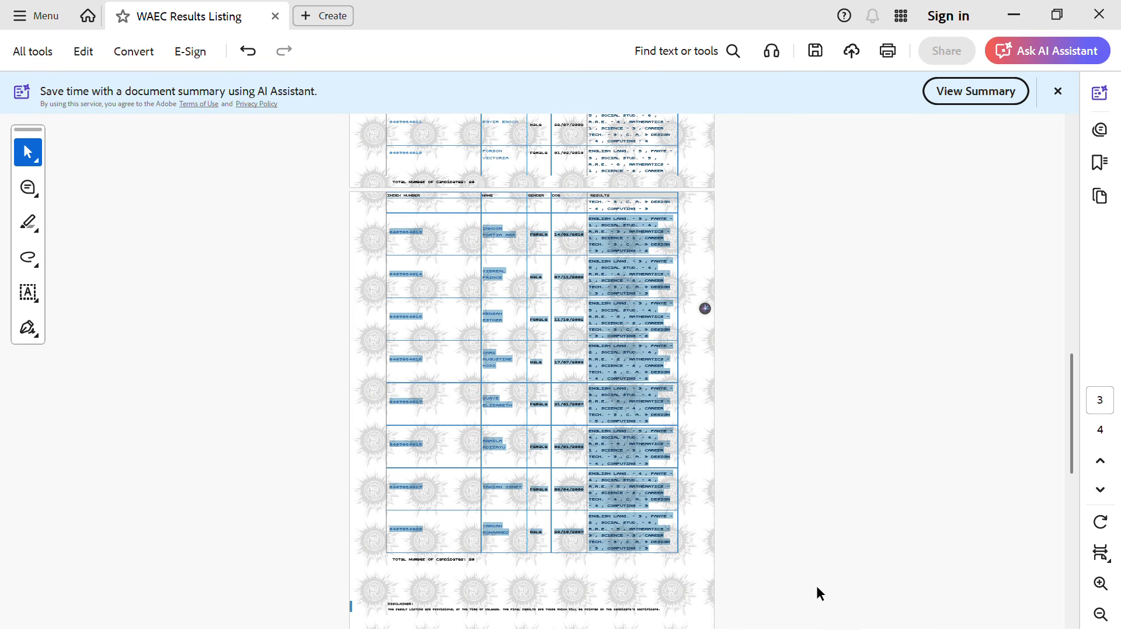
# Switch back to the Word document holding the pasted page 2 rows, in a maximized window.
pyautogui.click(1057, 15)
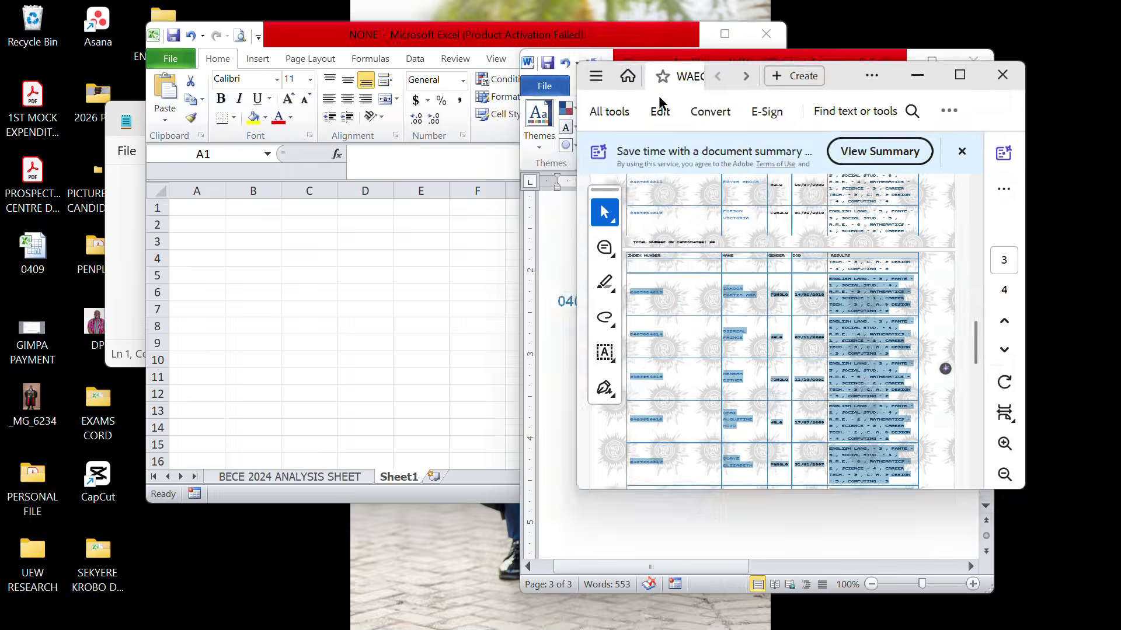
pyautogui.click(664, 516)
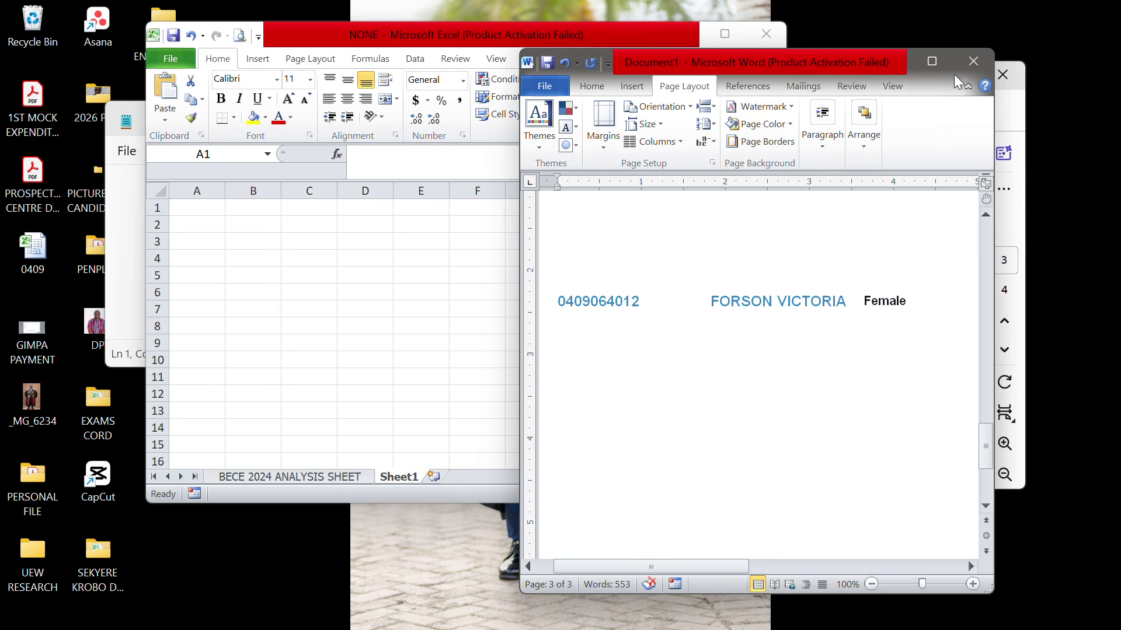
pyautogui.click(931, 61)
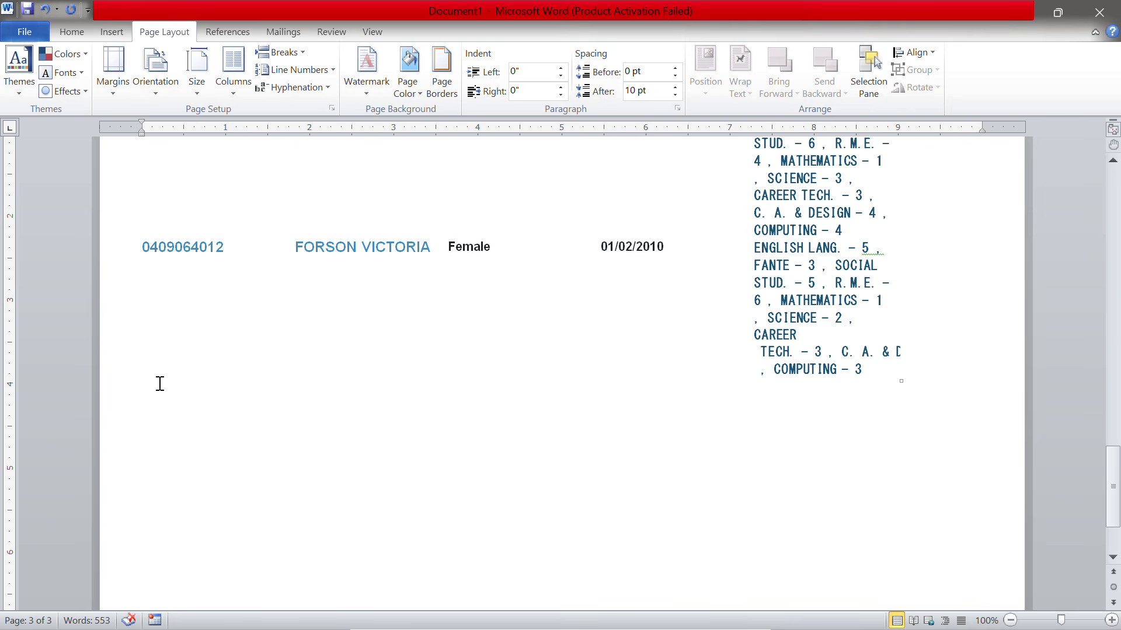
# Paste page 3's copied rows below the last candidate's results, keeping the source formatting.
pyautogui.rightClick(160, 384)
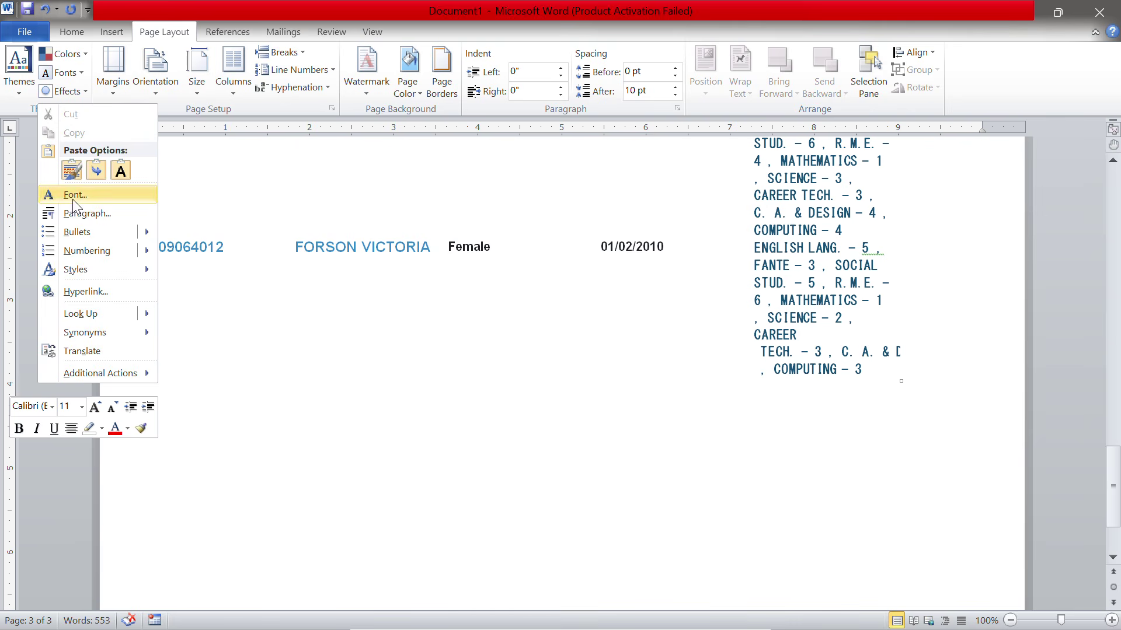
pyautogui.click(72, 171)
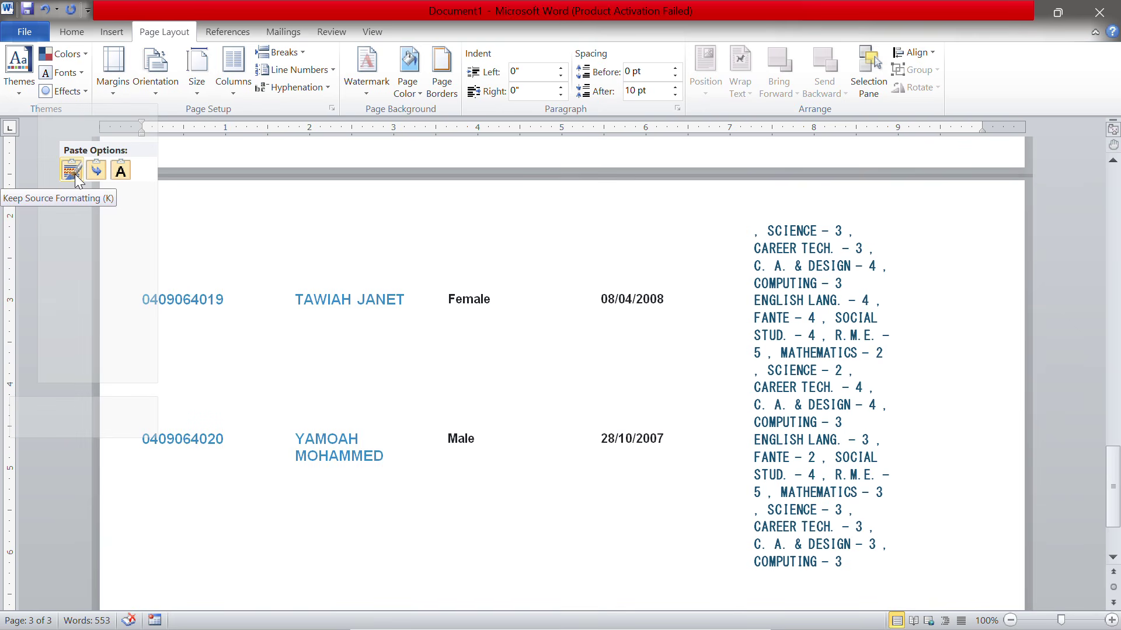
pyautogui.click(668, 454)
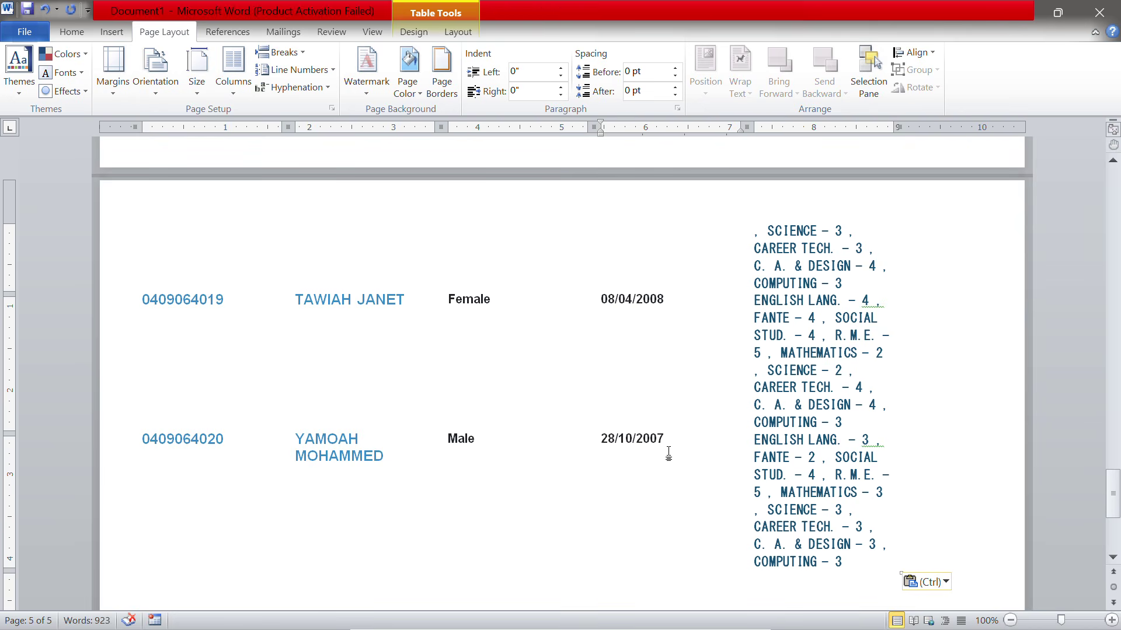
# Review the combined results table from the first candidate to the last, zooming the document out to 60%.
pyautogui.scroll(15, 669, 453)
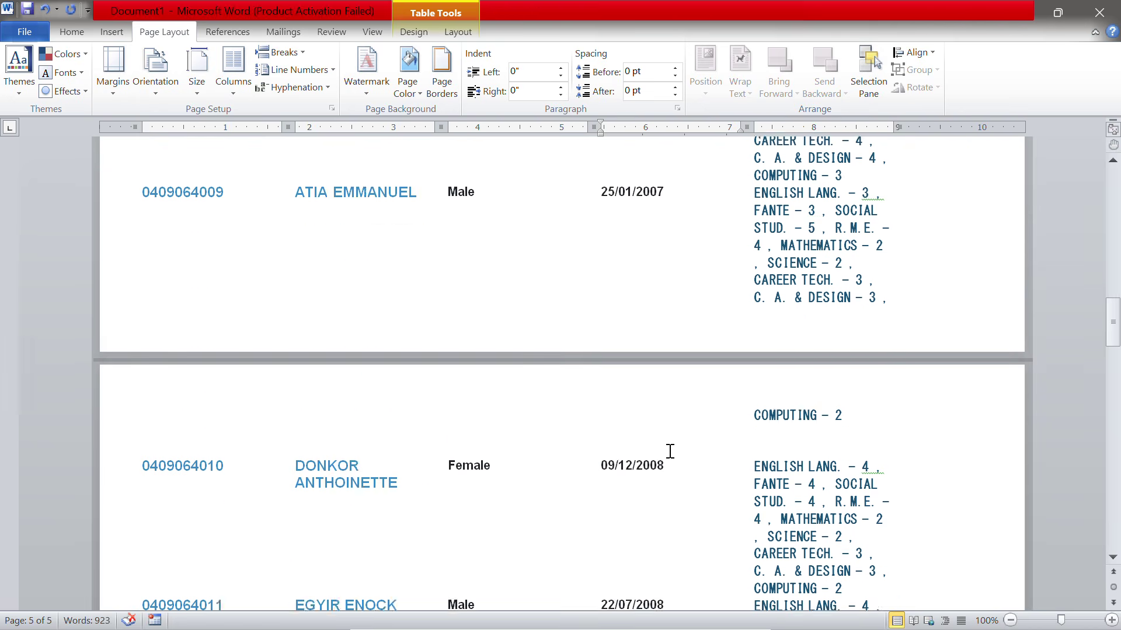
pyautogui.scroll(20, 669, 452)
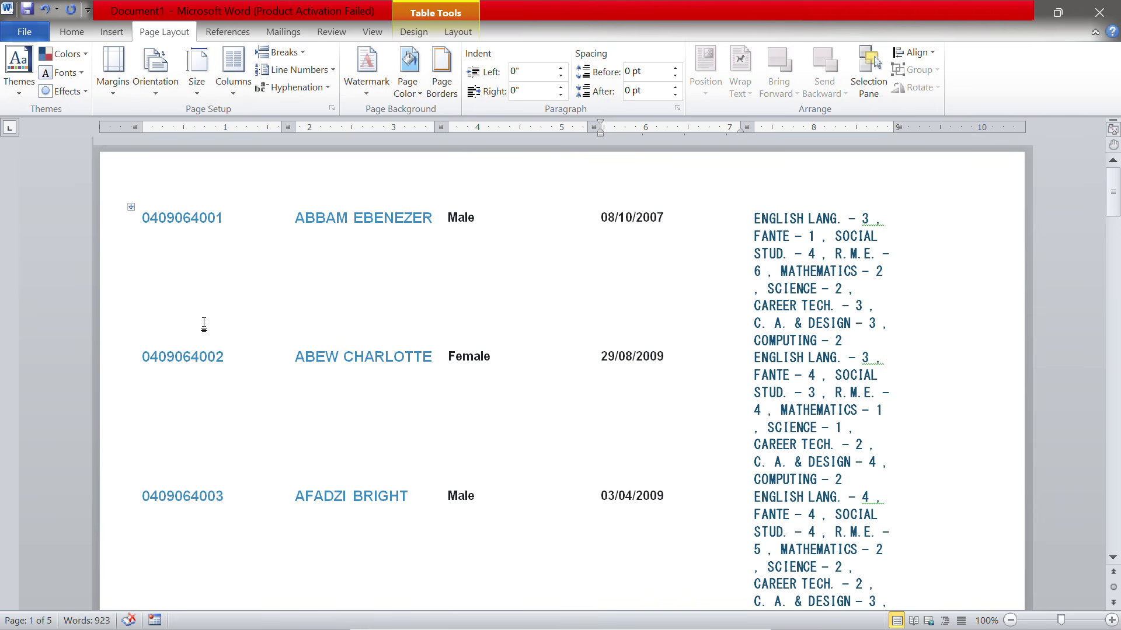
pyautogui.scroll(-20, 204, 324)
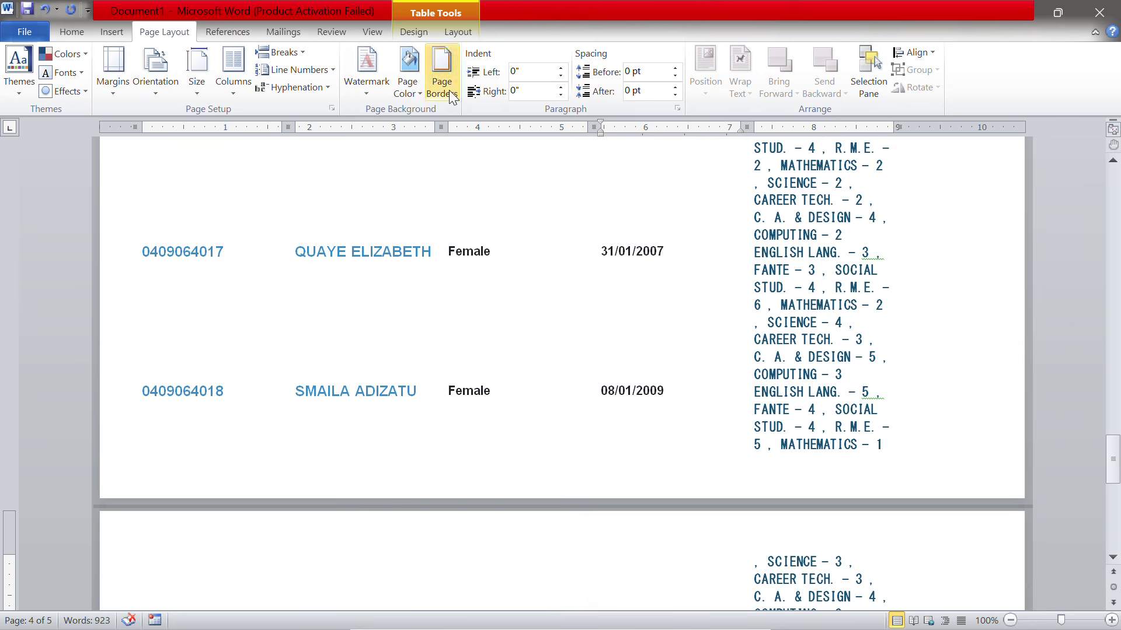
pyautogui.hotkey('ctrl', 'v')
pyautogui.scroll(10, 620, 372)
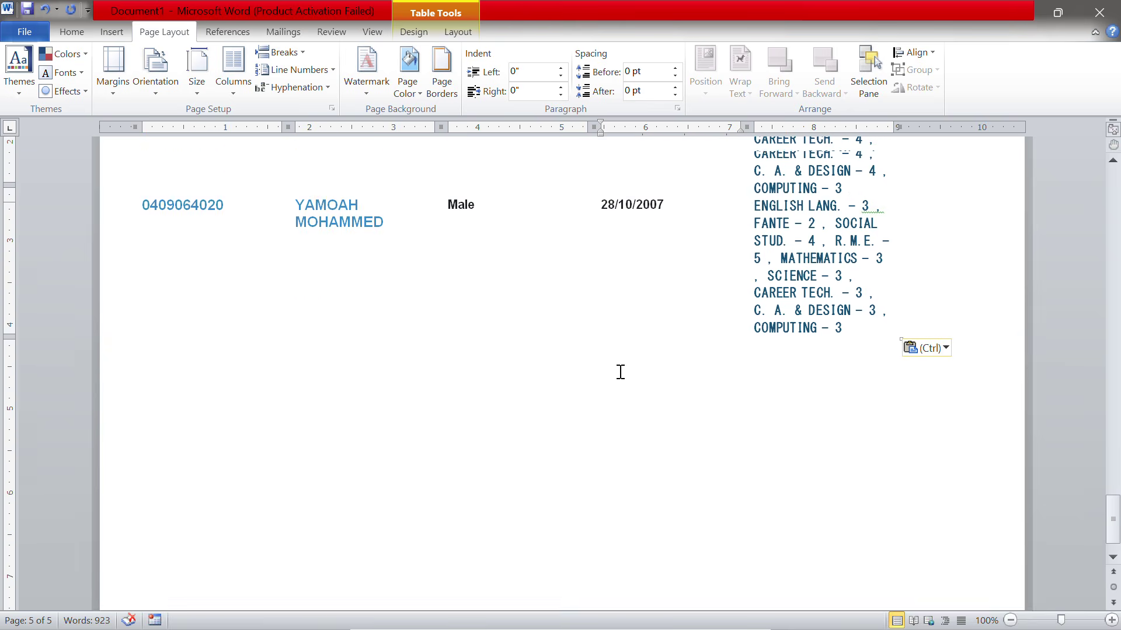
pyautogui.scroll(-2, 621, 372)
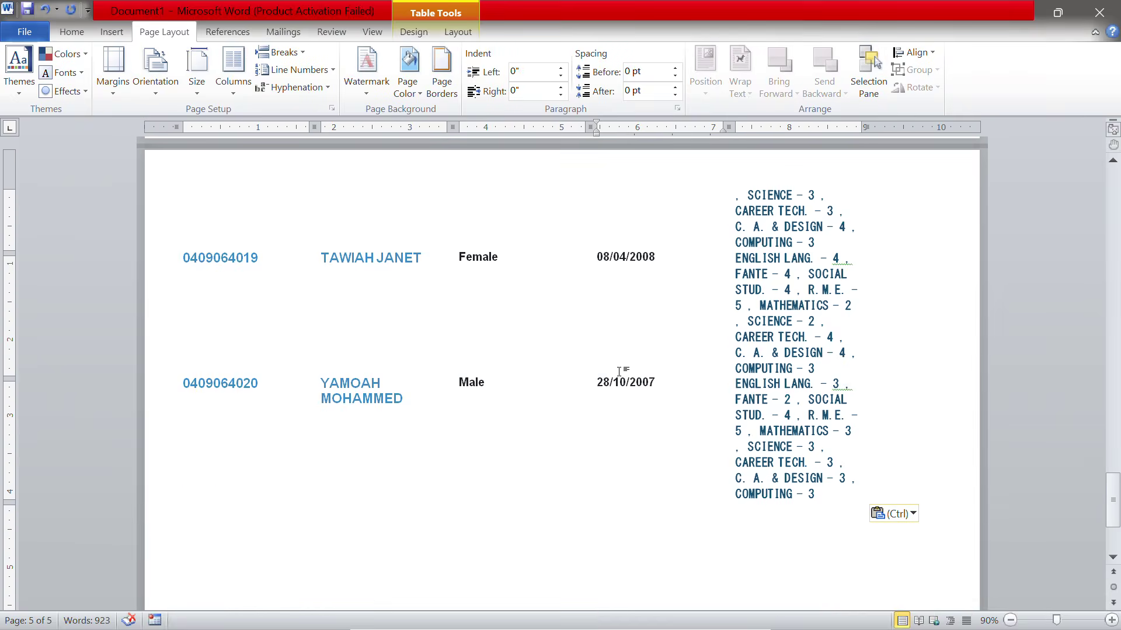
pyautogui.scroll(-4, 619, 374)
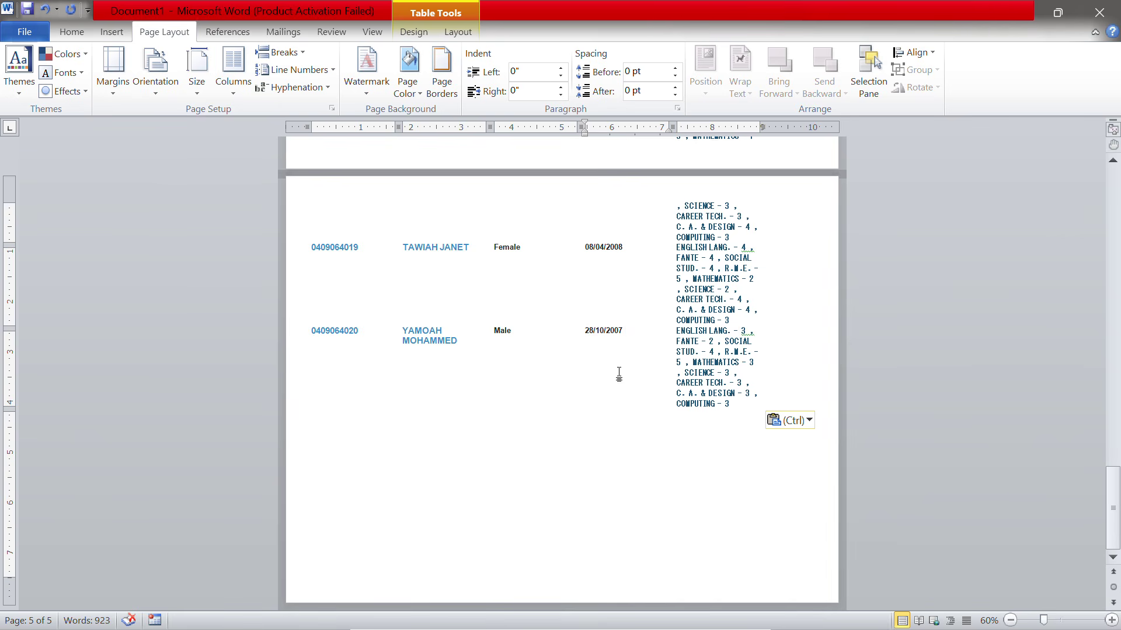
pyautogui.scroll(10, 618, 375)
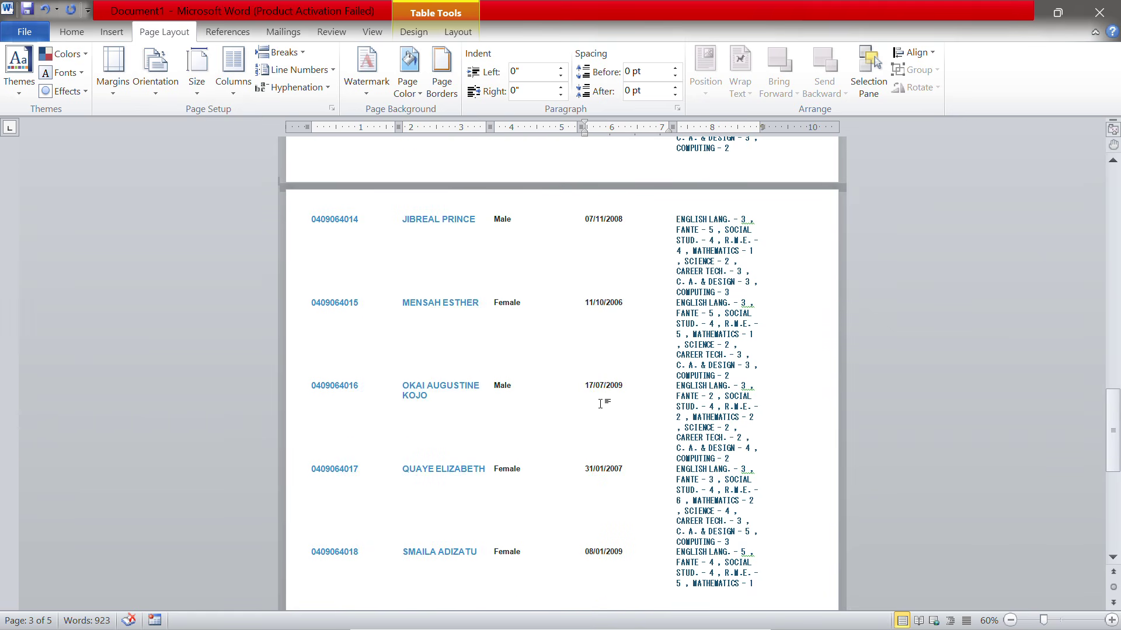
pyautogui.scroll(18, 601, 404)
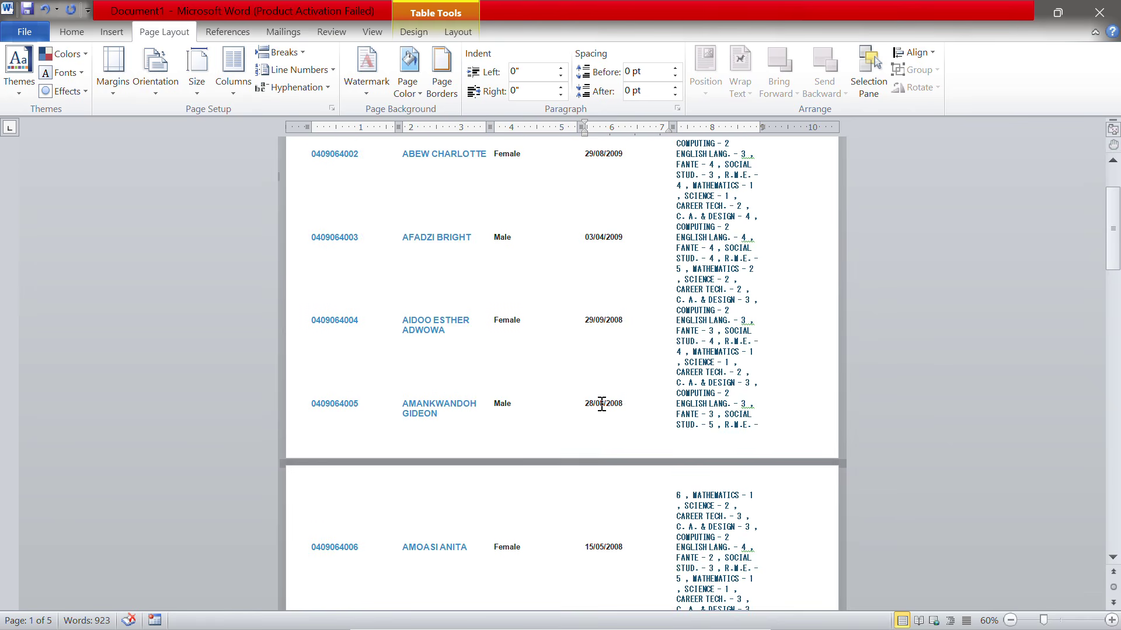
# Select the entire document and clear all formatting from the candidates' results.
pyautogui.hotkey('ctrl', 'a')
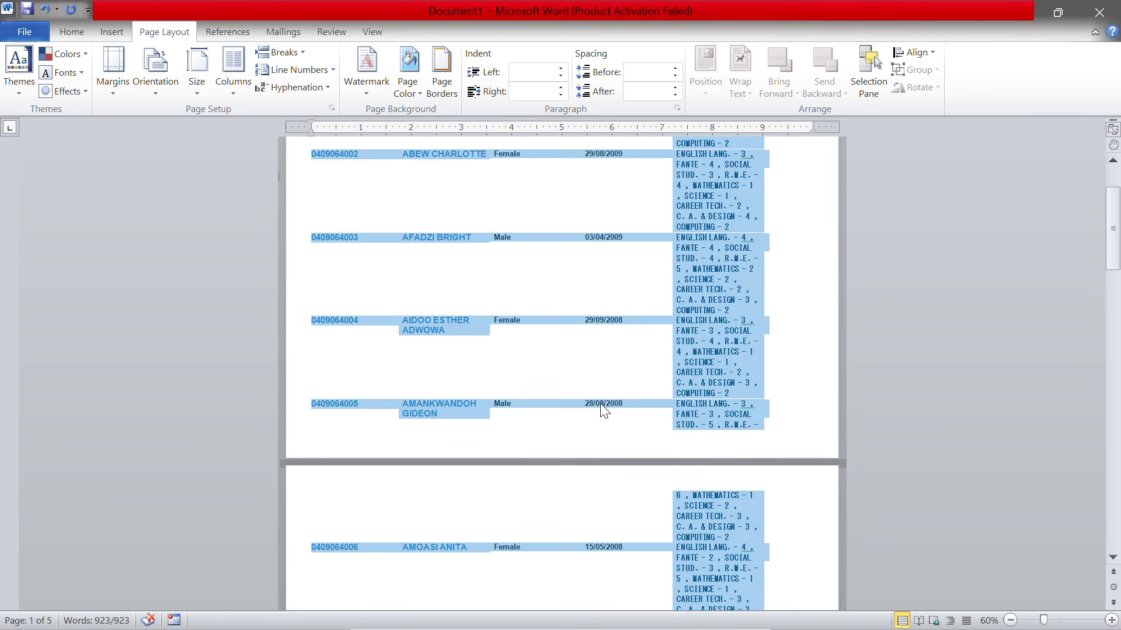
pyautogui.scroll(-12, 601, 404)
pyautogui.scroll(-15, 601, 404)
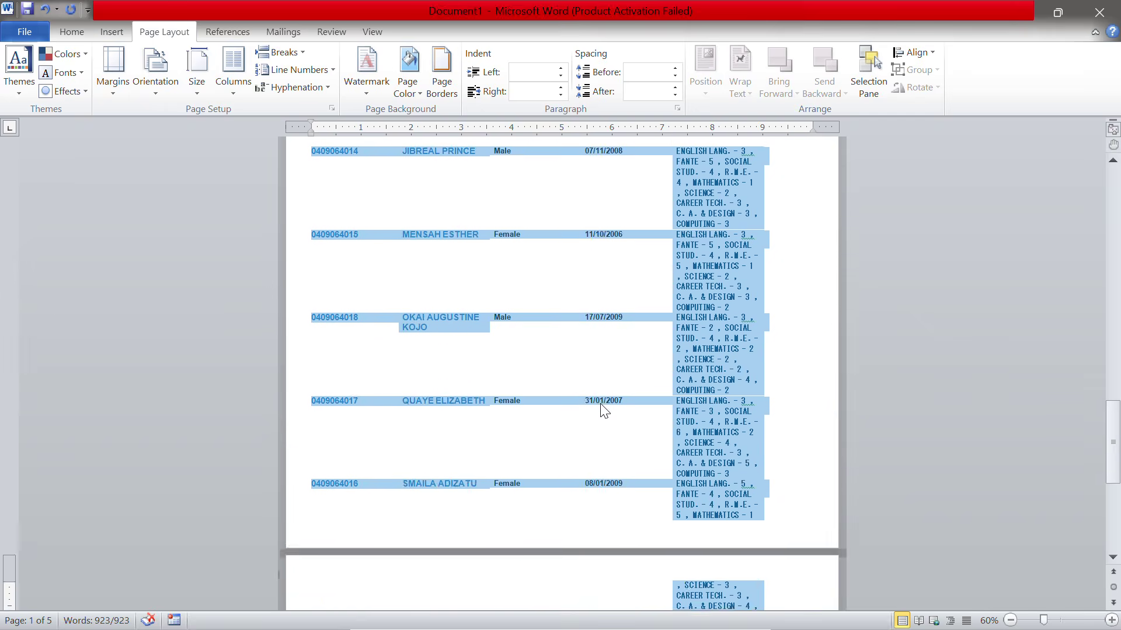
pyautogui.scroll(20, 602, 401)
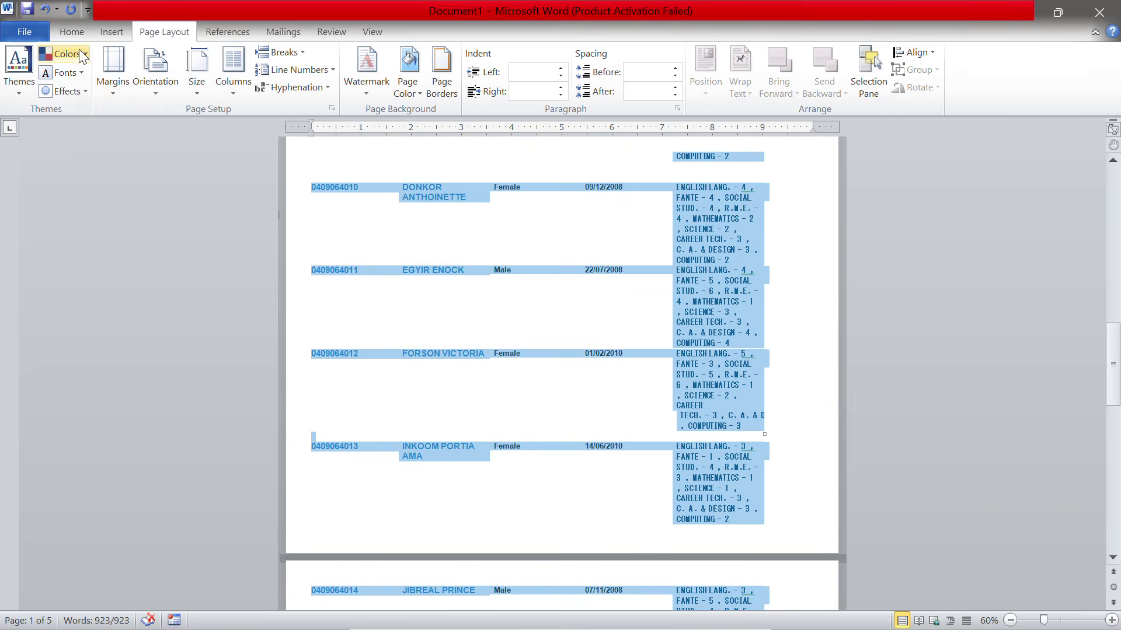
pyautogui.click(72, 32)
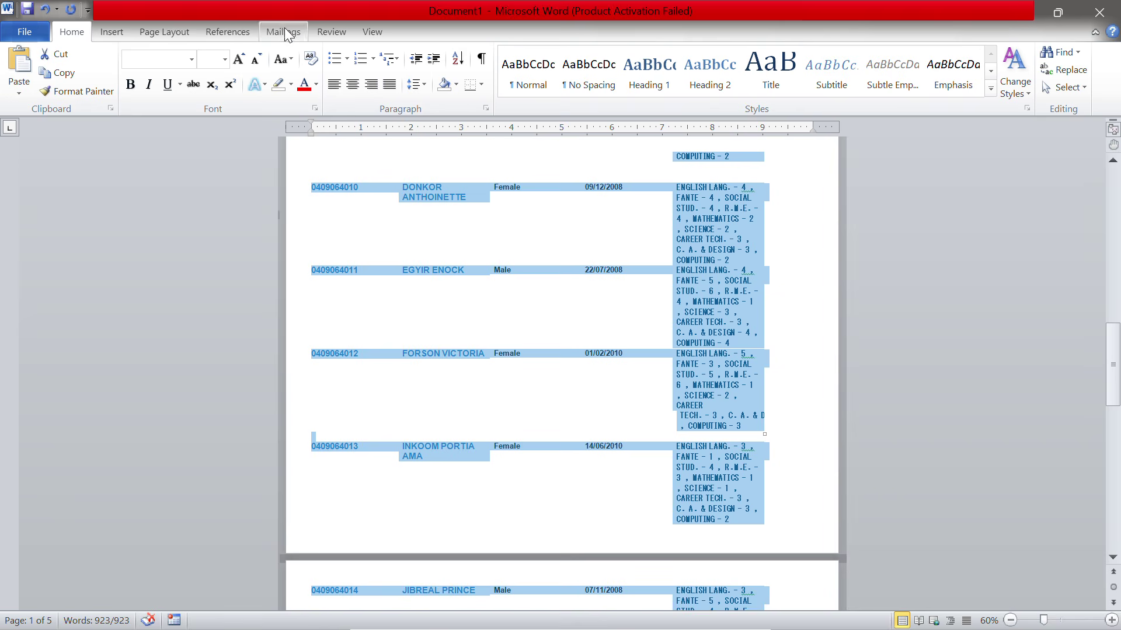
pyautogui.click(310, 58)
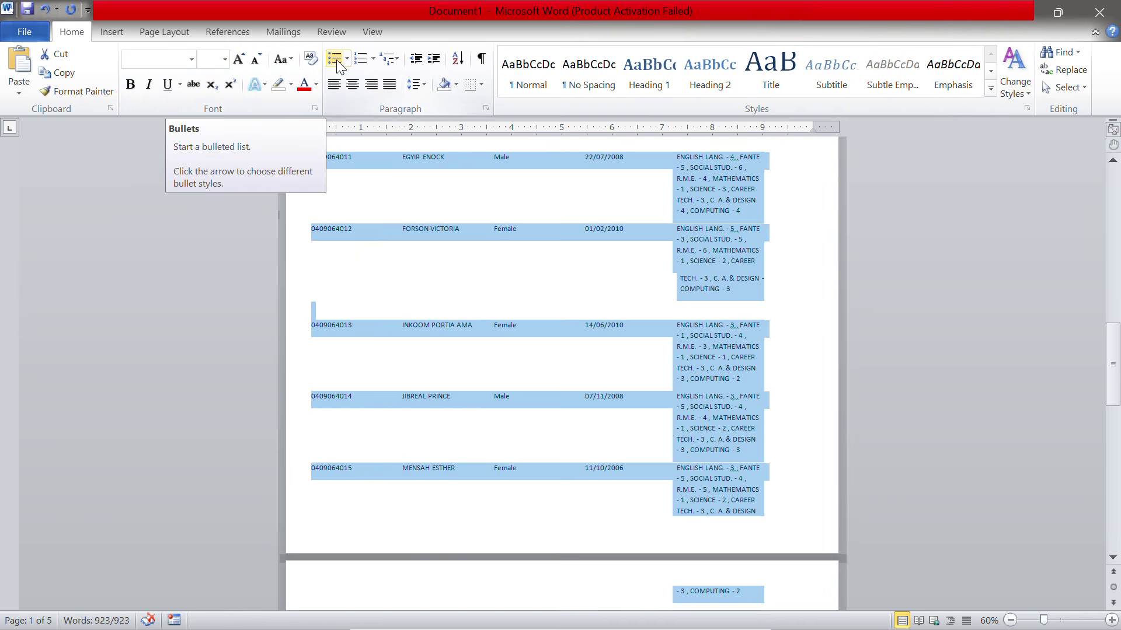
# Check the end of the plain-text results table, select the whole document and copy it.
pyautogui.scroll(-5, 730, 426)
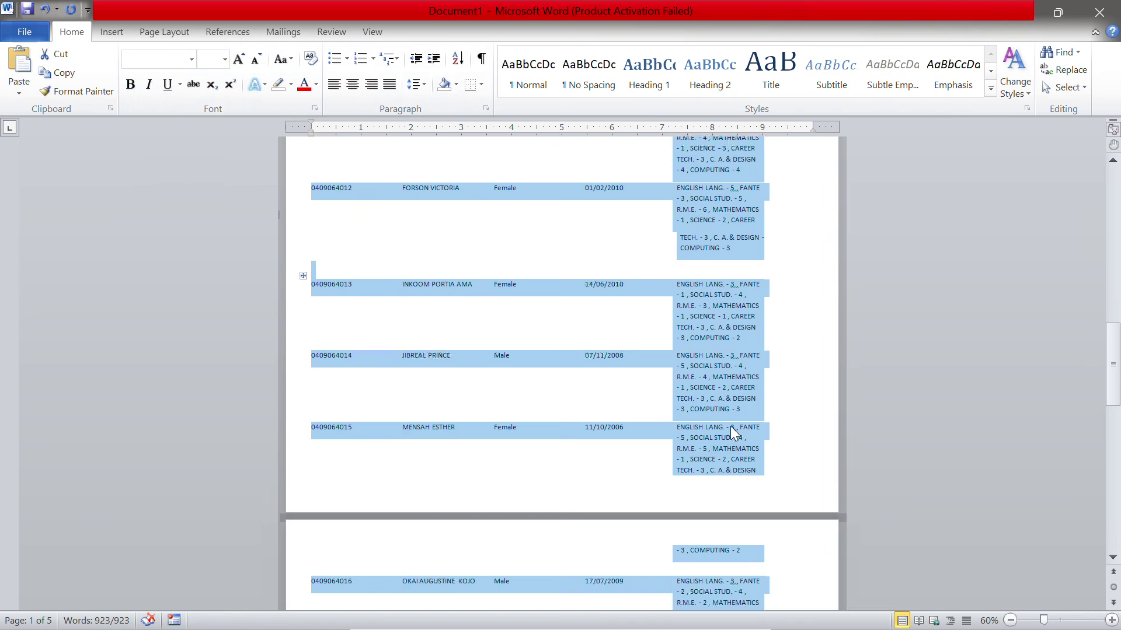
pyautogui.scroll(-3, 731, 426)
pyautogui.click(743, 378)
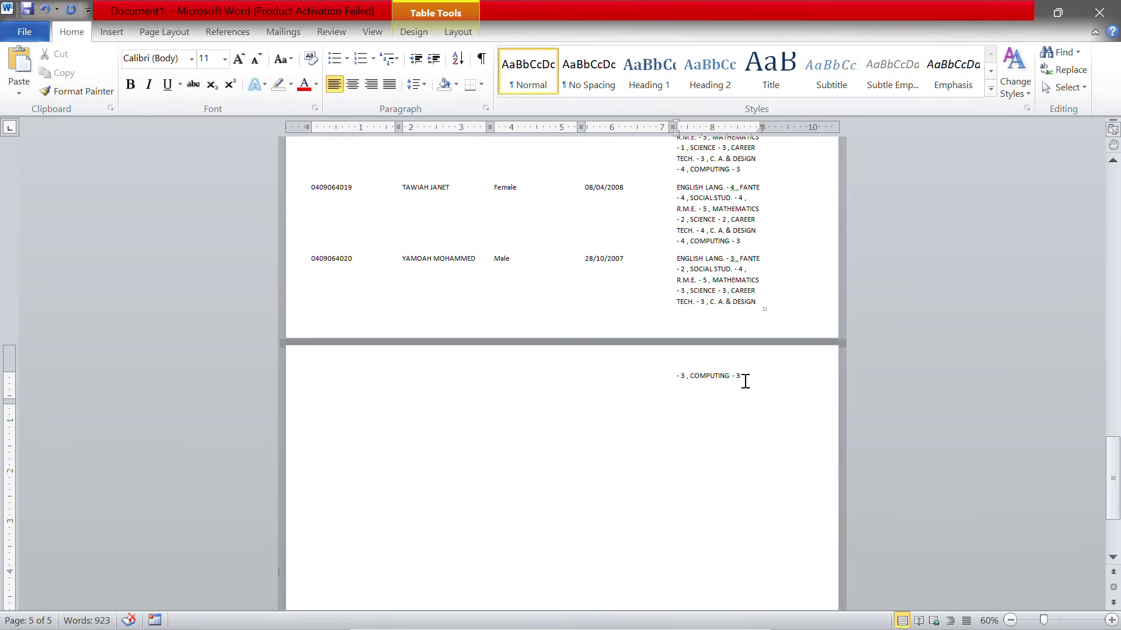
pyautogui.hotkey('ctrl', 'a')
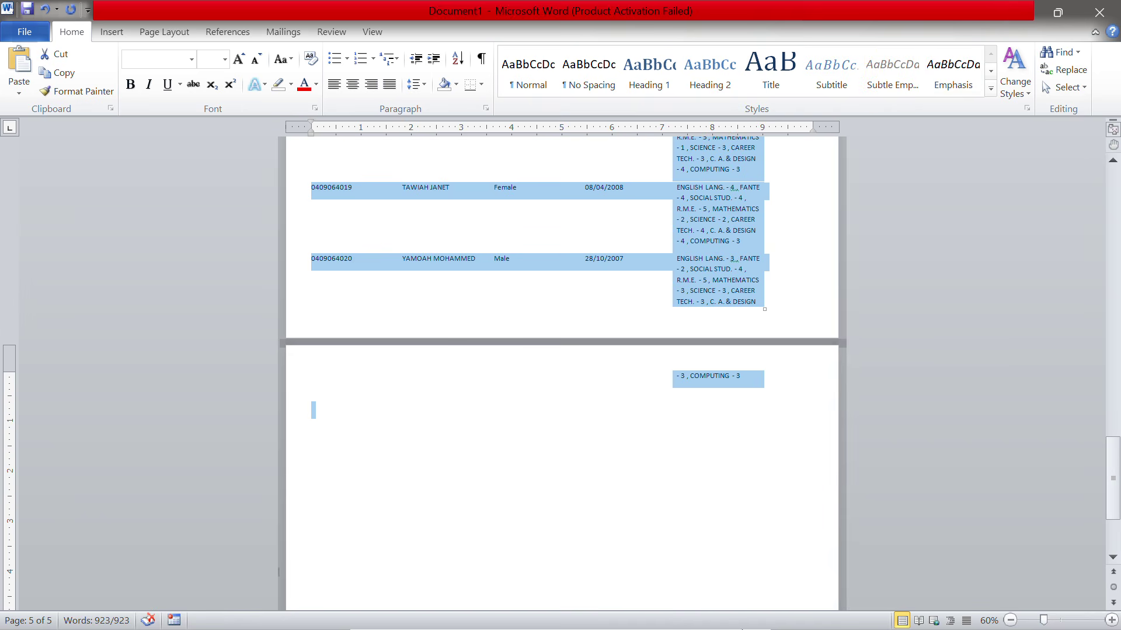
# Switch to the NONE workbook in Excel, maximized, check the BECE 2024 ANALYSIS SHEET and return to the blank Sheet1.
pyautogui.click(1056, 13)
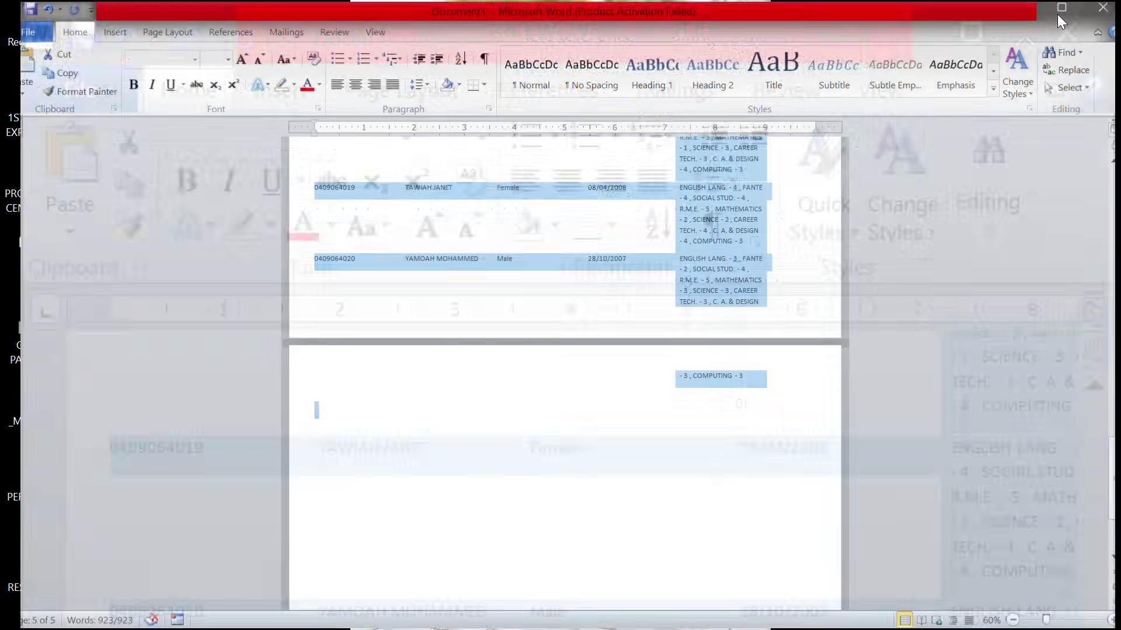
pyautogui.click(417, 290)
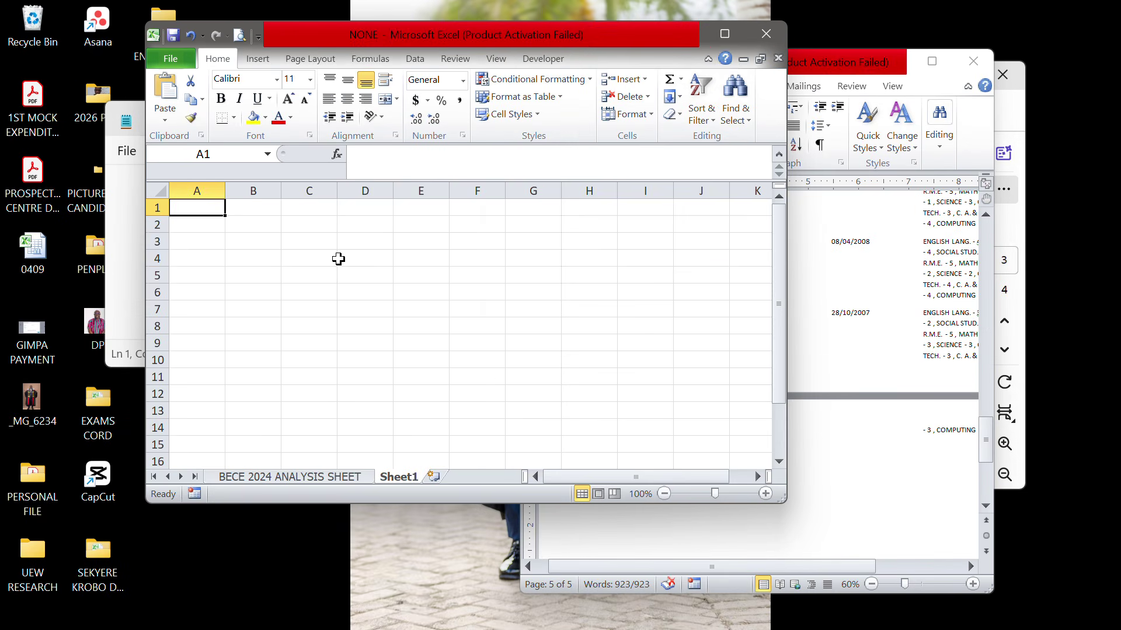
pyautogui.click(727, 35)
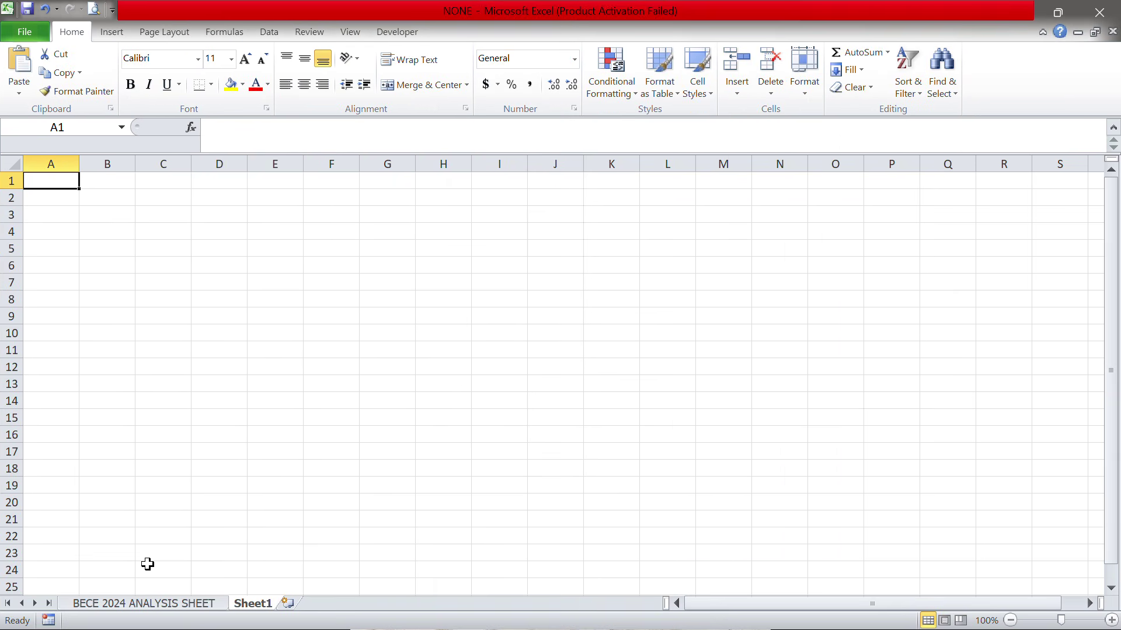
pyautogui.click(125, 606)
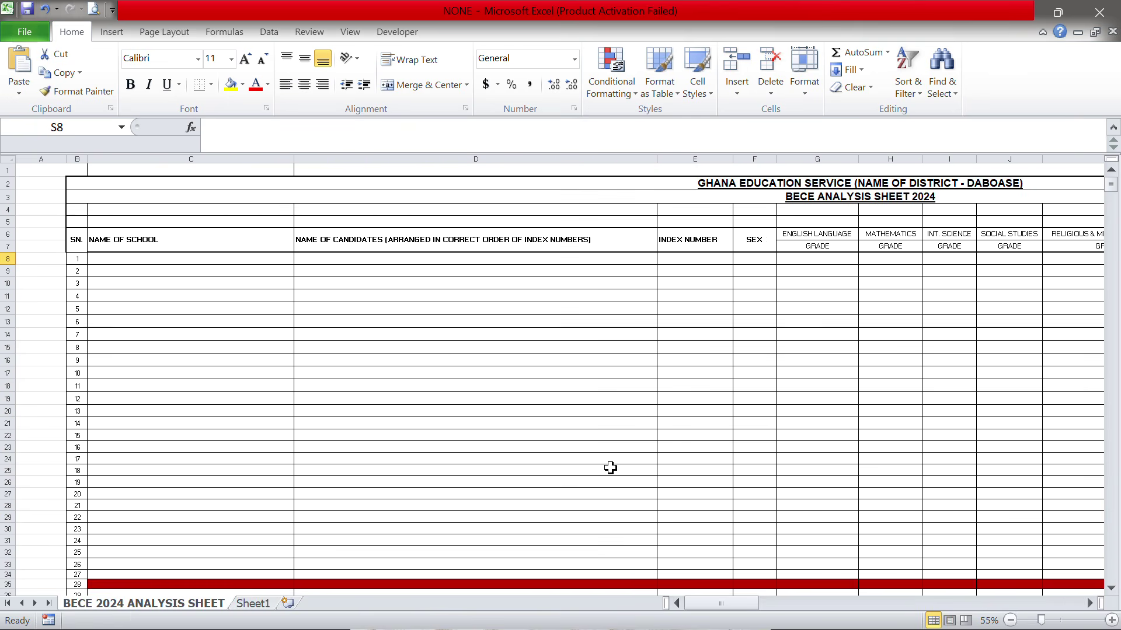
pyautogui.click(266, 604)
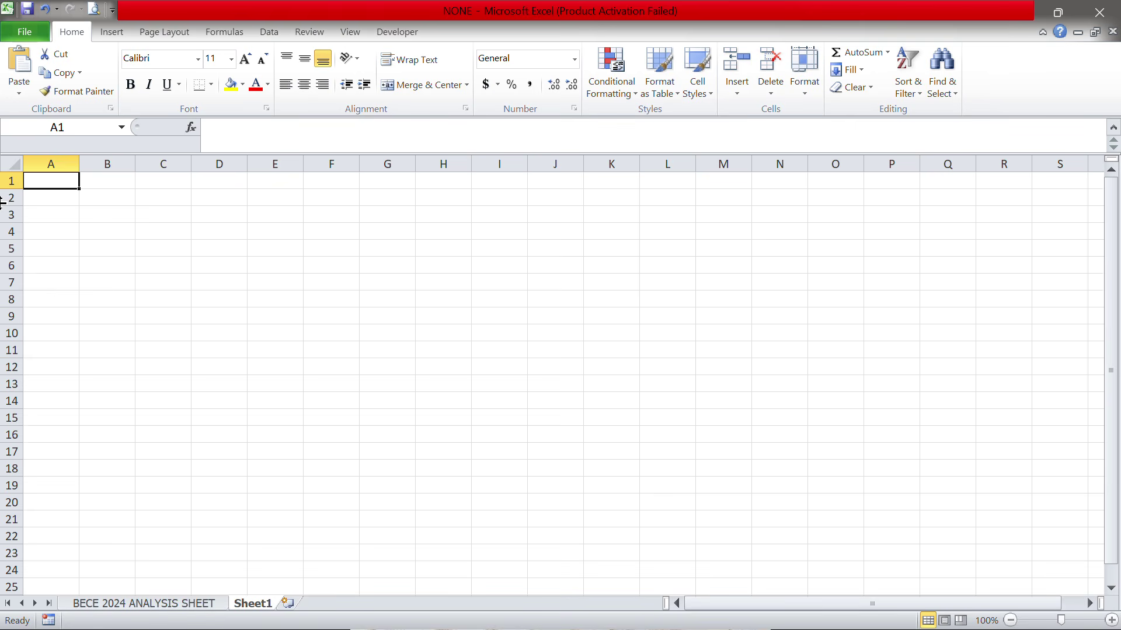
# Paste the copied results into Sheet1 starting at cell B3, matching the destination formatting, and check the pasted rows.
pyautogui.click(115, 201)
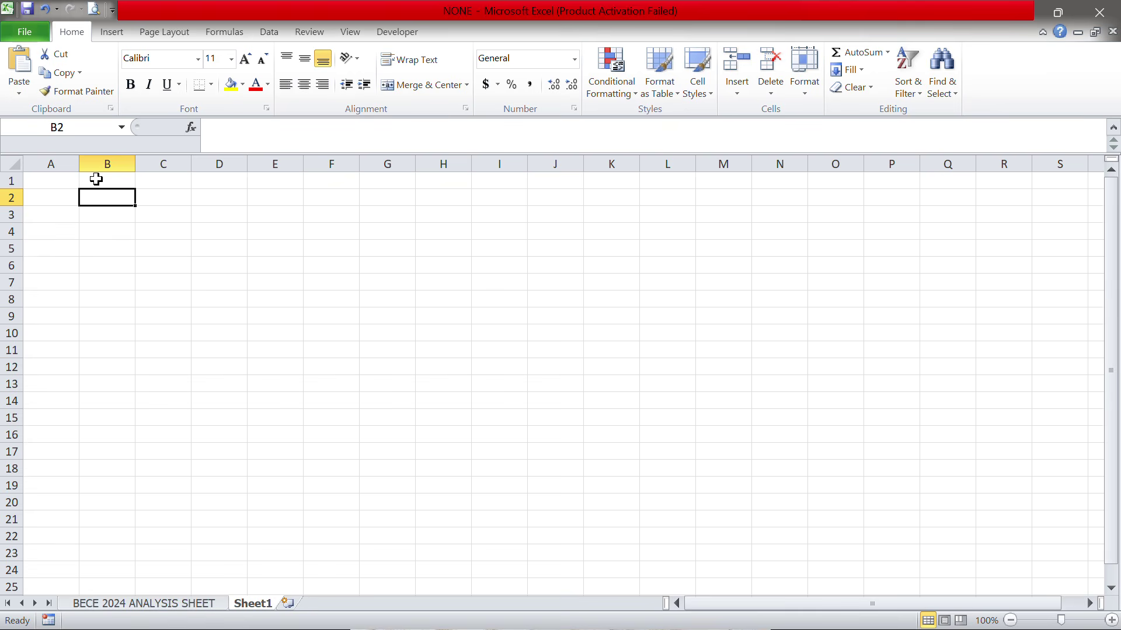
pyautogui.click(124, 216)
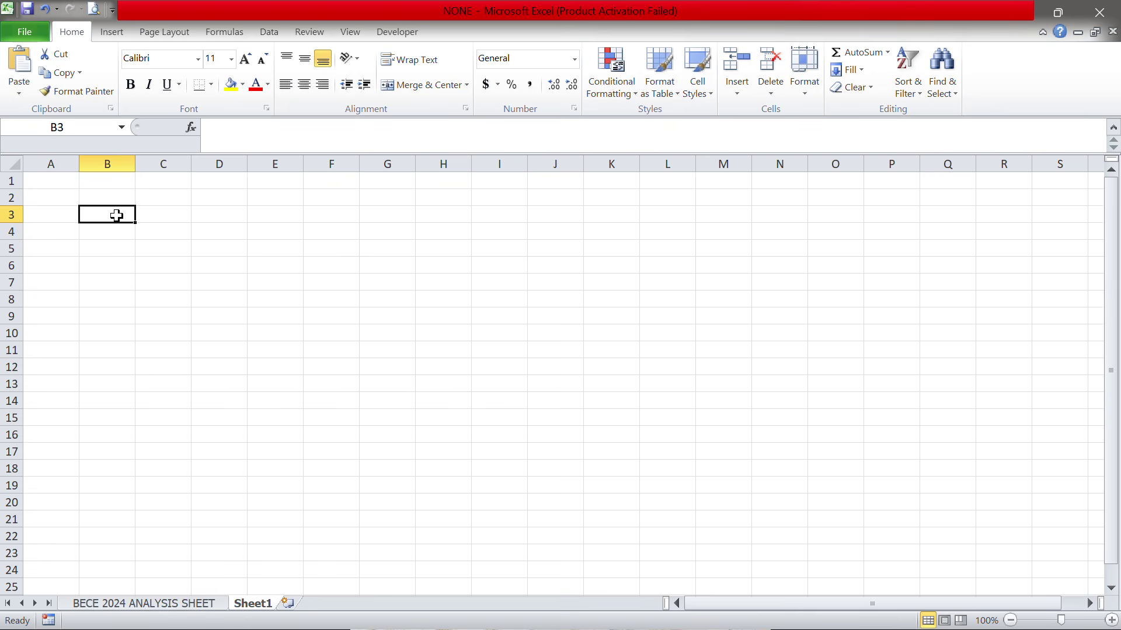
pyautogui.rightClick(117, 215)
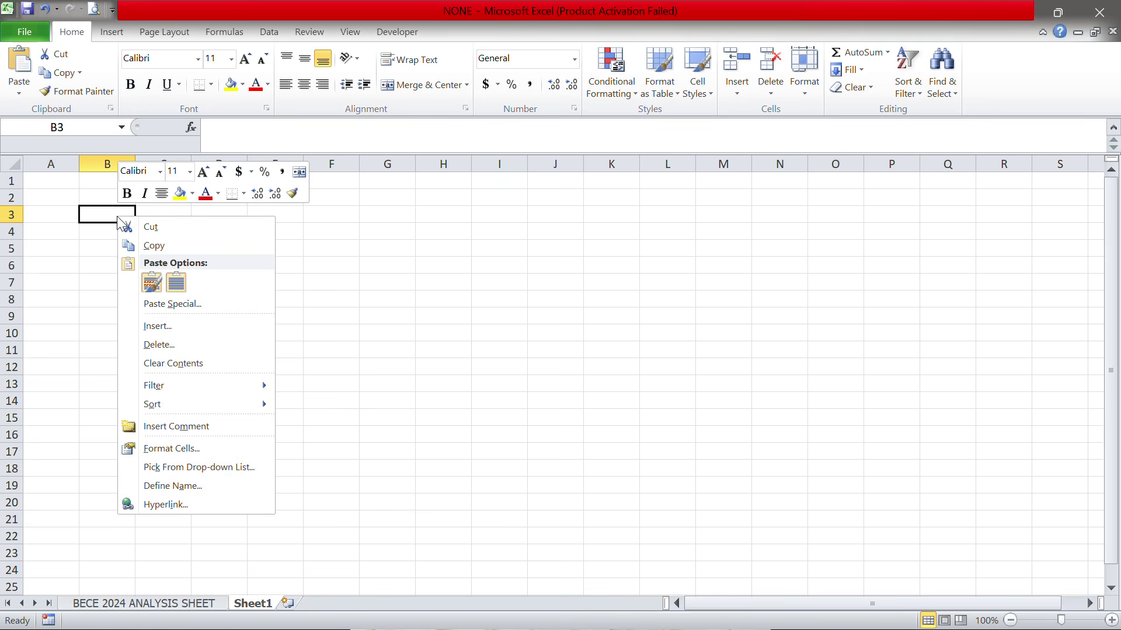
pyautogui.click(177, 282)
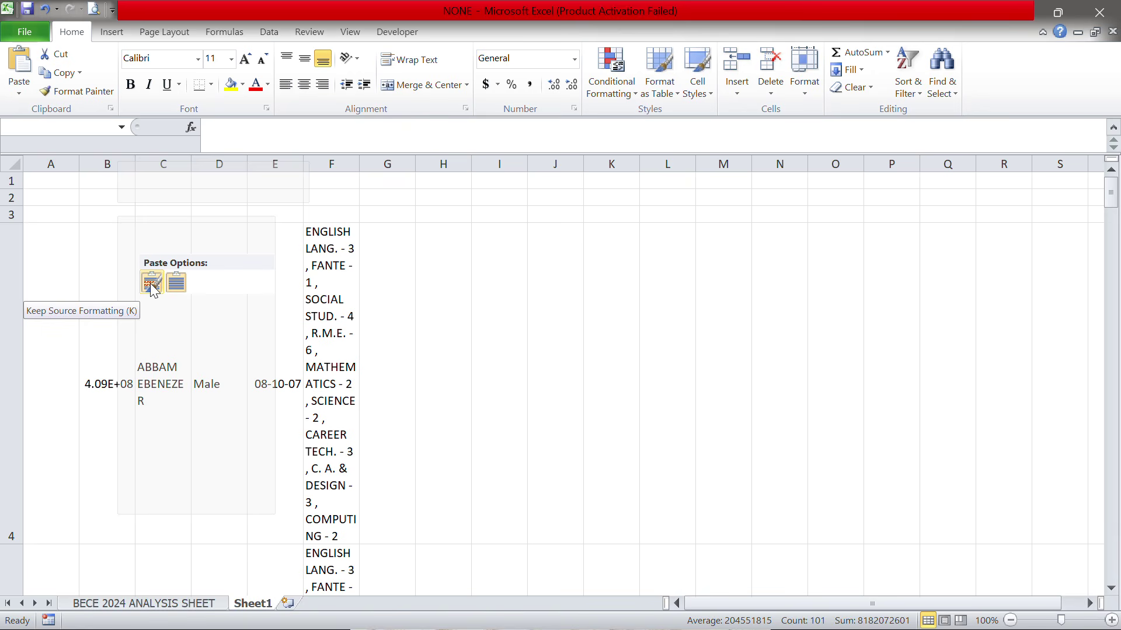
pyautogui.click(176, 282)
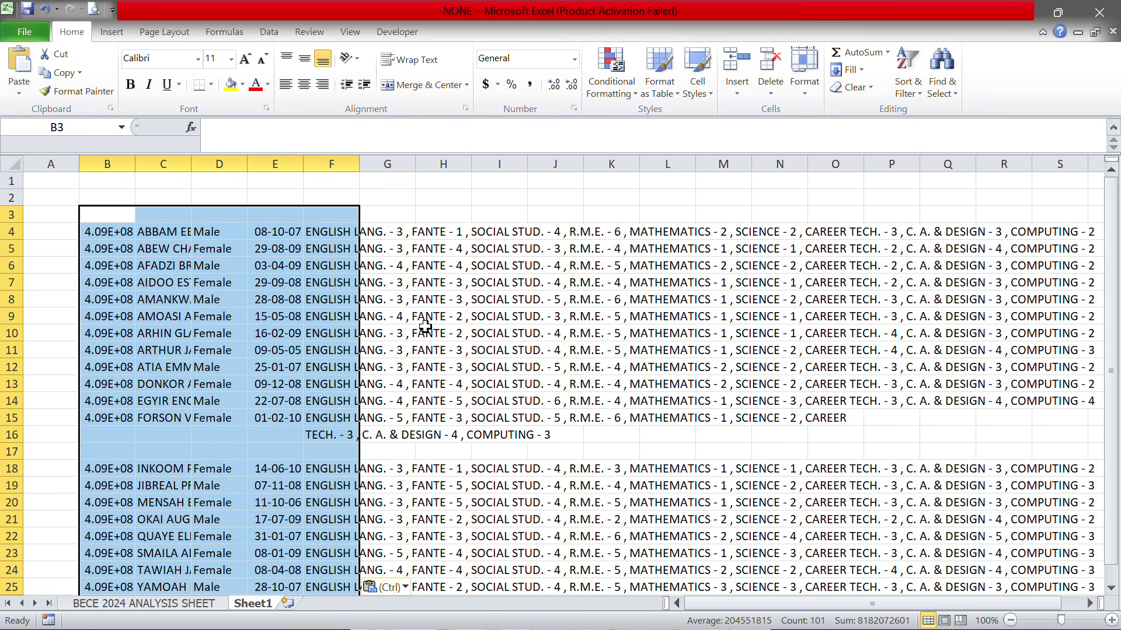
pyautogui.scroll(-9, 709, 426)
pyautogui.scroll(9, 709, 428)
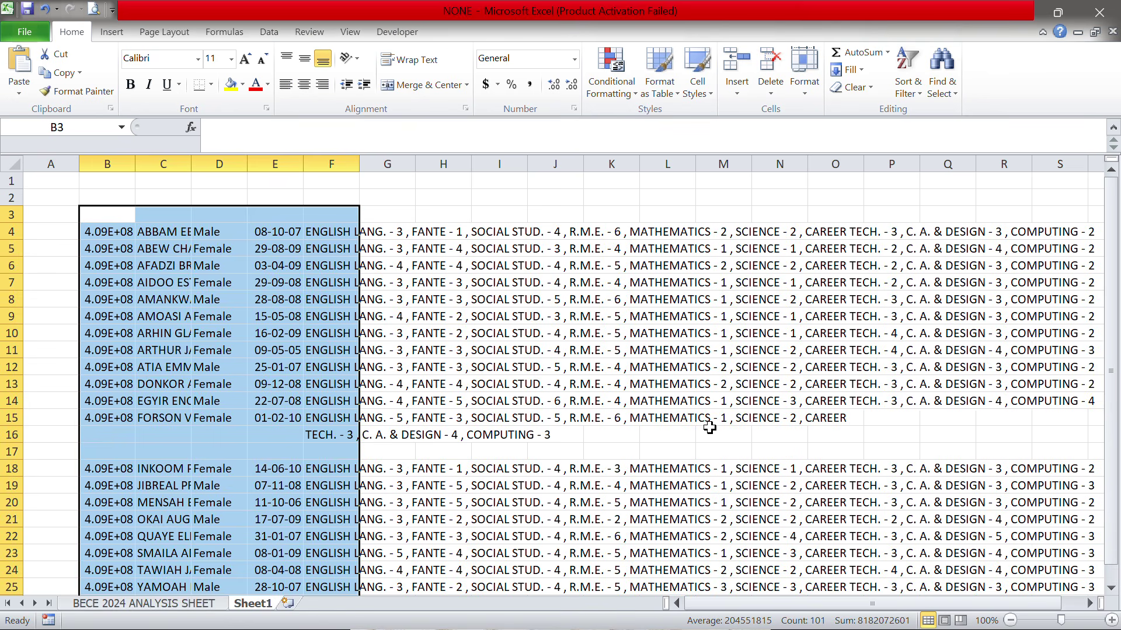
# Auto-fit the widths of all columns in Sheet1 to the pasted results.
pyautogui.click(608, 430)
pyautogui.hotkey('ctrl', 'a')
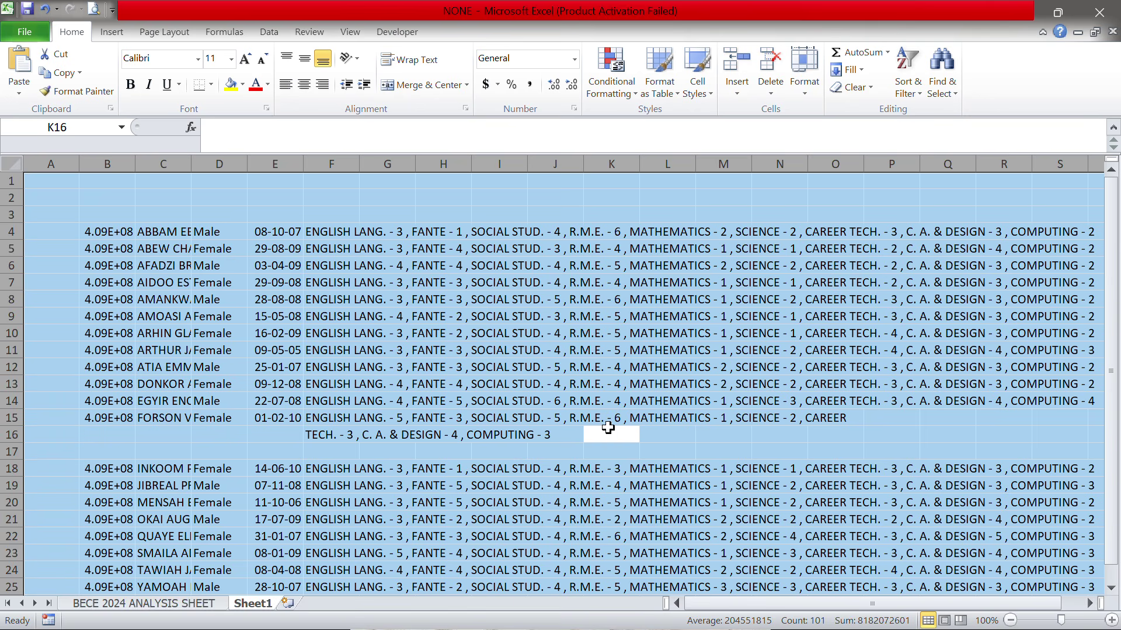
pyautogui.doubleClick(135, 164)
pyautogui.click(132, 162)
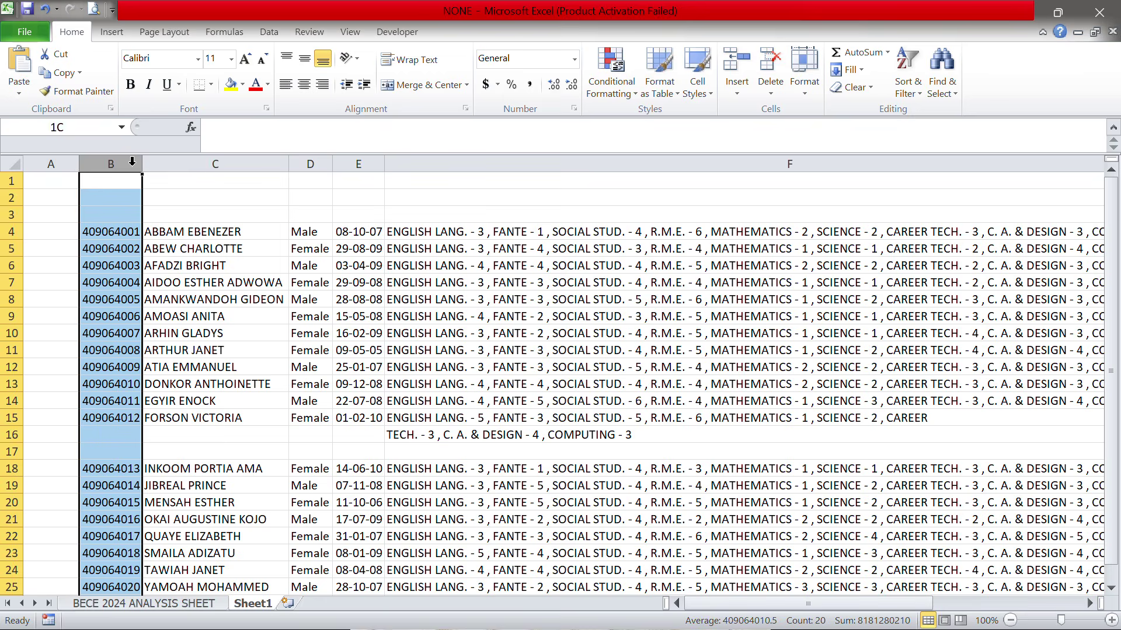
pyautogui.hotkey('ctrl', 'a')
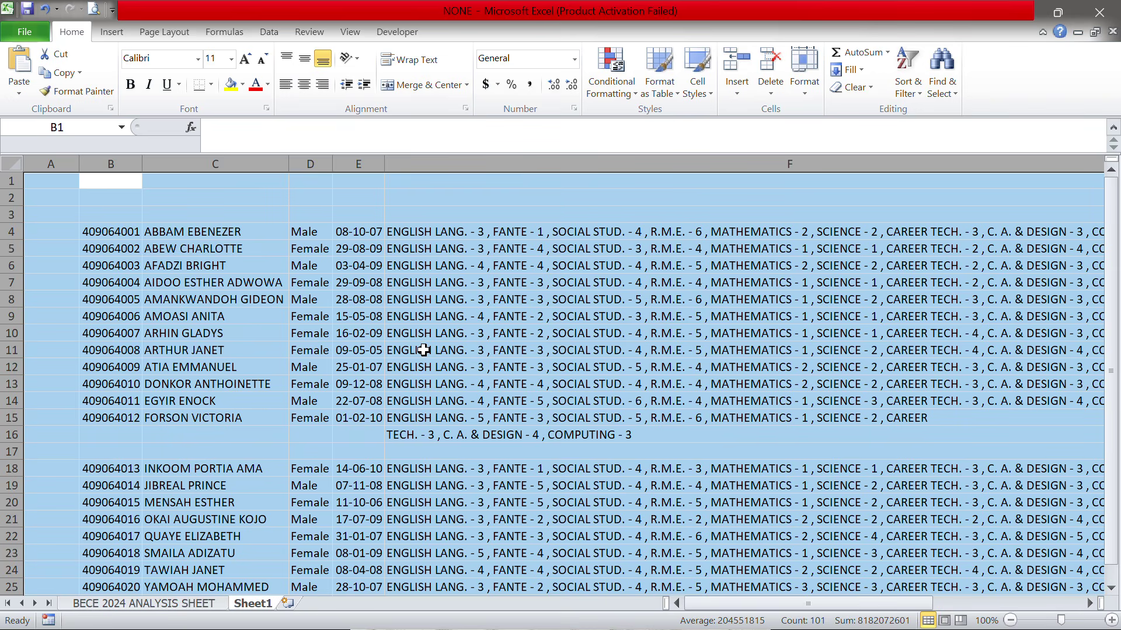
pyautogui.click(211, 384)
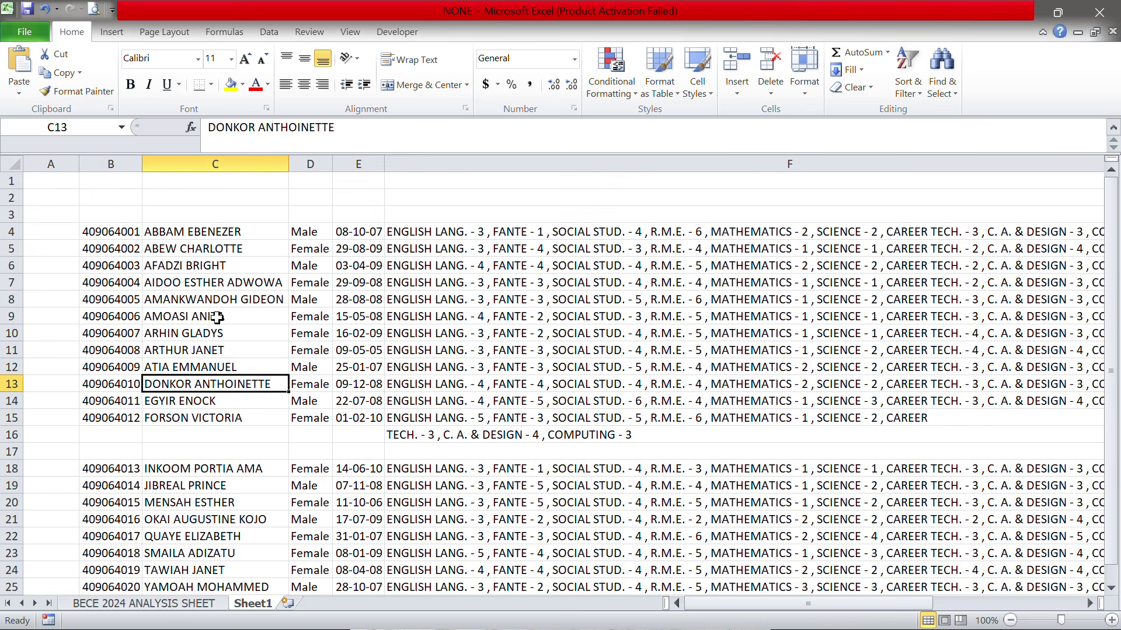
# Enter the headings INDEX NUMBER, STUDENT NAME and GENDER in cells B3, C3 and D3 above the pasted results.
pyautogui.click(125, 209)
pyautogui.write('INDEX')
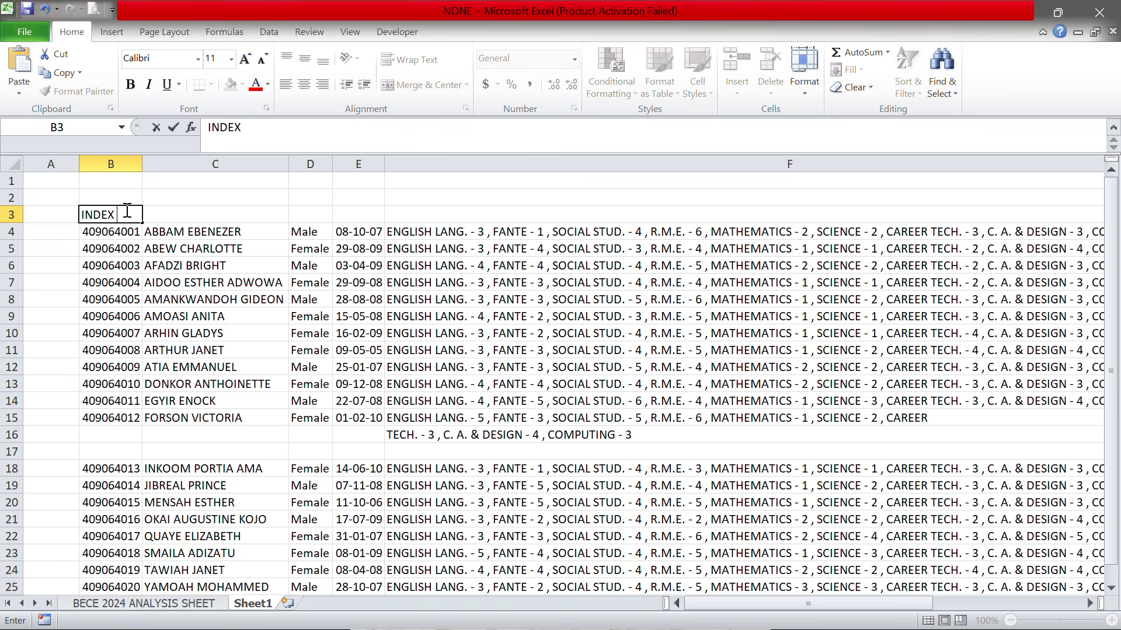
pyautogui.write(' B')
pyautogui.press('BackSpace')
pyautogui.write('NUMBER')
pyautogui.press('Tab')
pyautogui.write('STU')
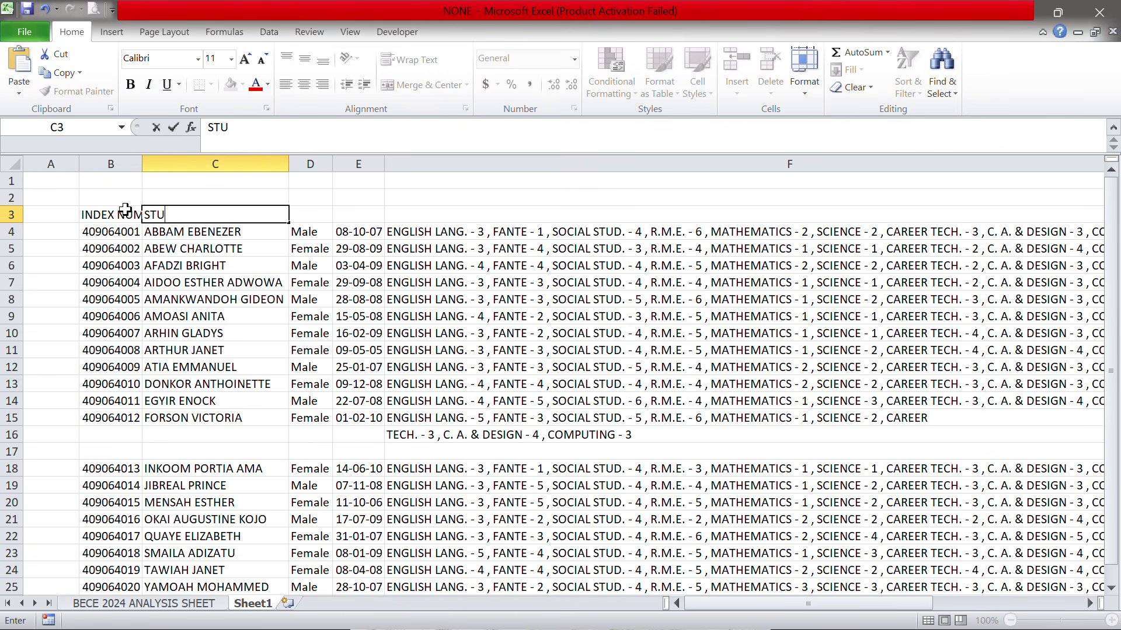
pyautogui.write('DENT NAME')
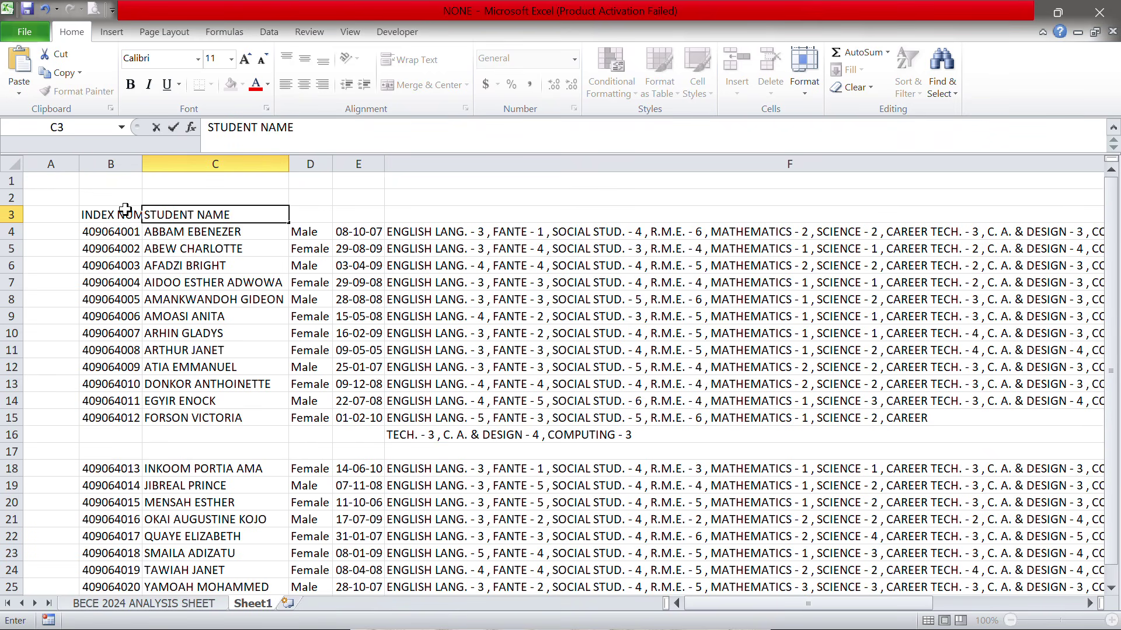
pyautogui.press('Tab')
pyautogui.write('GENDER')
pyautogui.press('Tab')
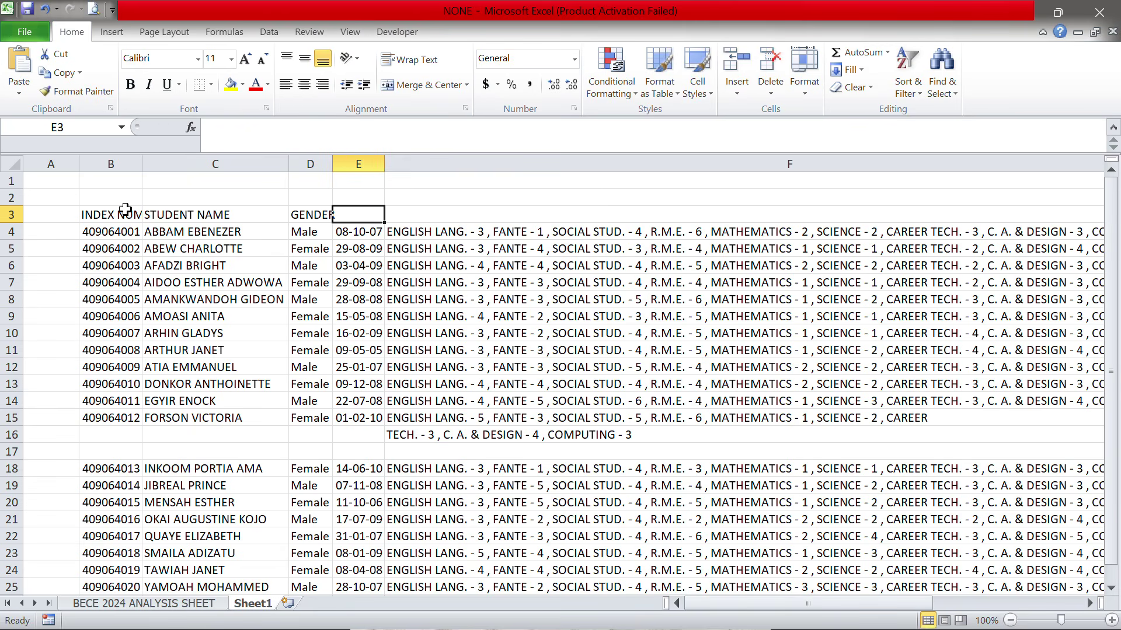
# Enter the headings DOB in cell E3 and SUBJECTS AND GRADES in cell F3.
pyautogui.write('DA')
pyautogui.press('BackSpace')
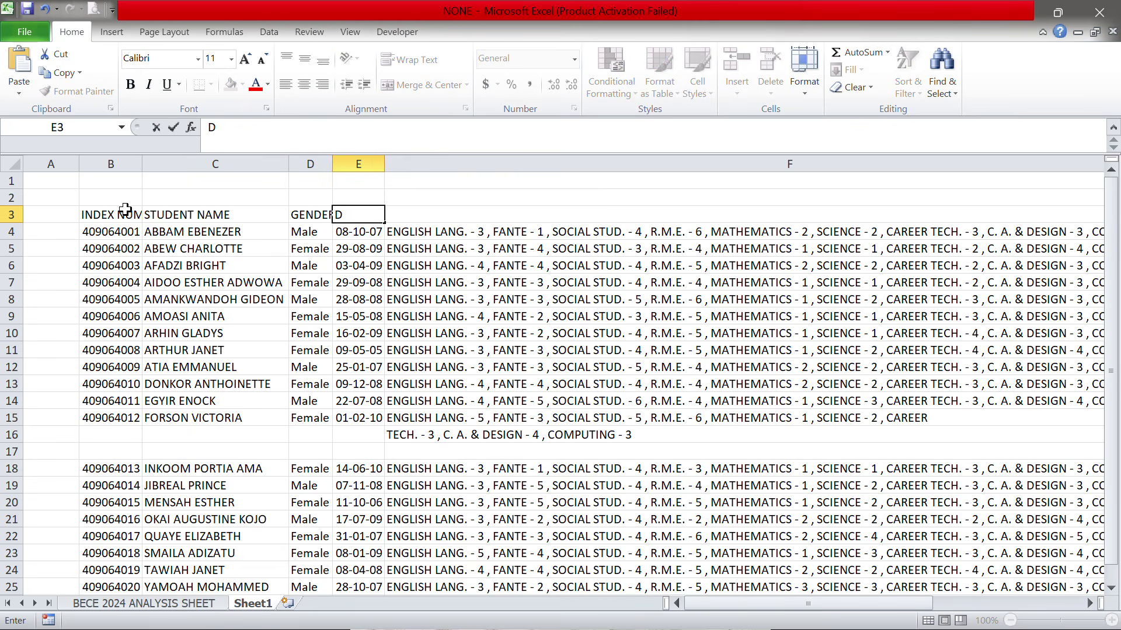
pyautogui.write('OB')
pyautogui.press('Tab')
pyautogui.write('G')
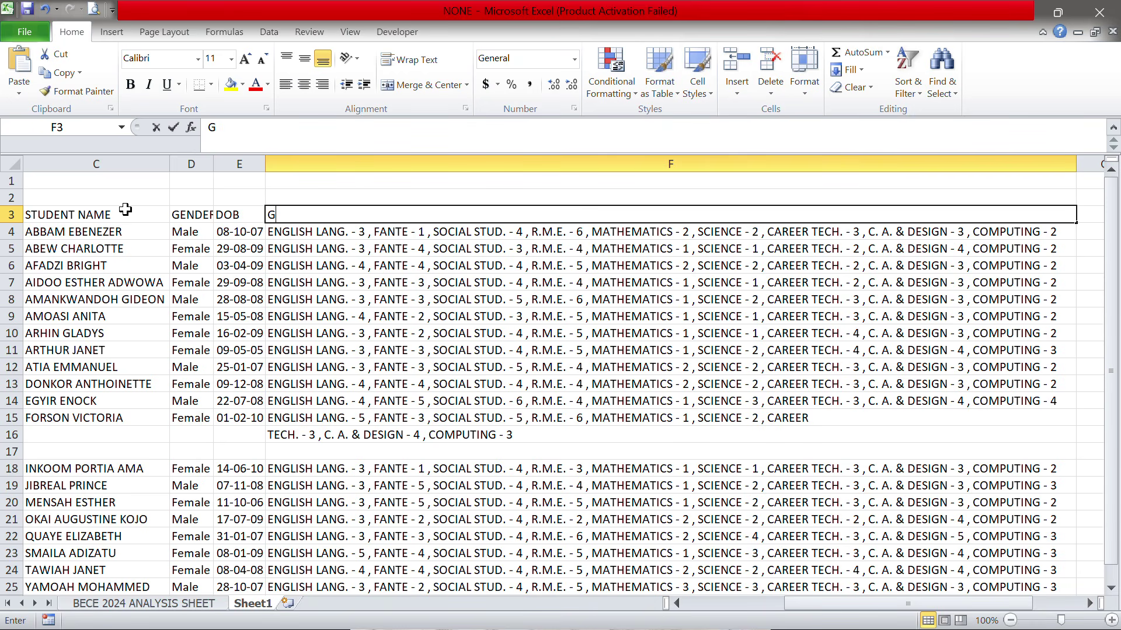
pyautogui.press('BackSpace')
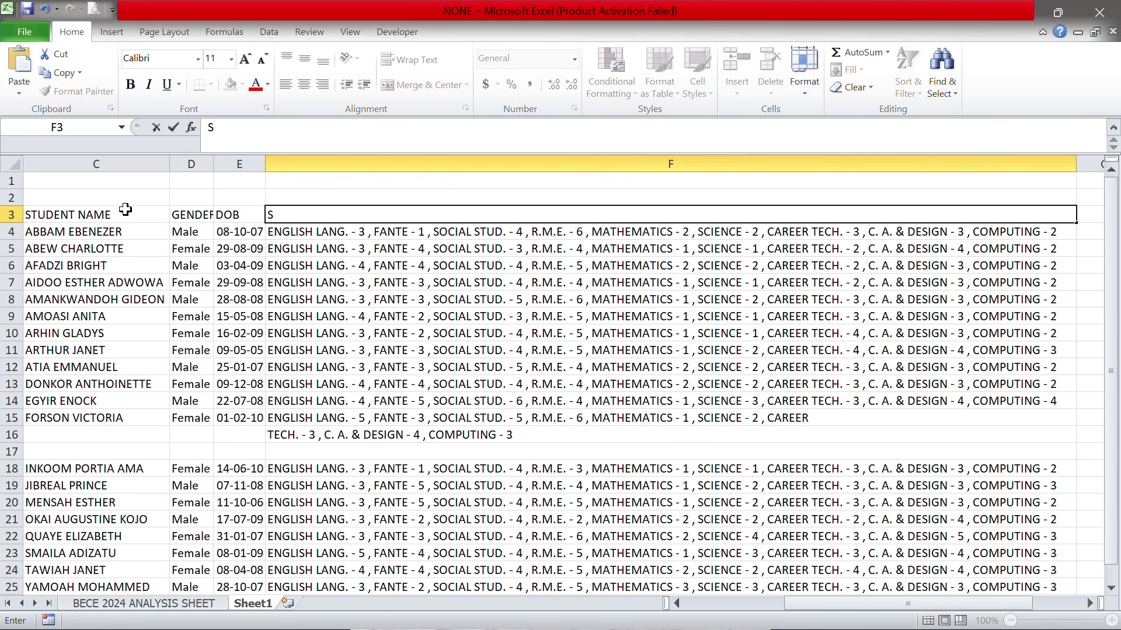
pyautogui.write('UBJECTS AND GRADE')
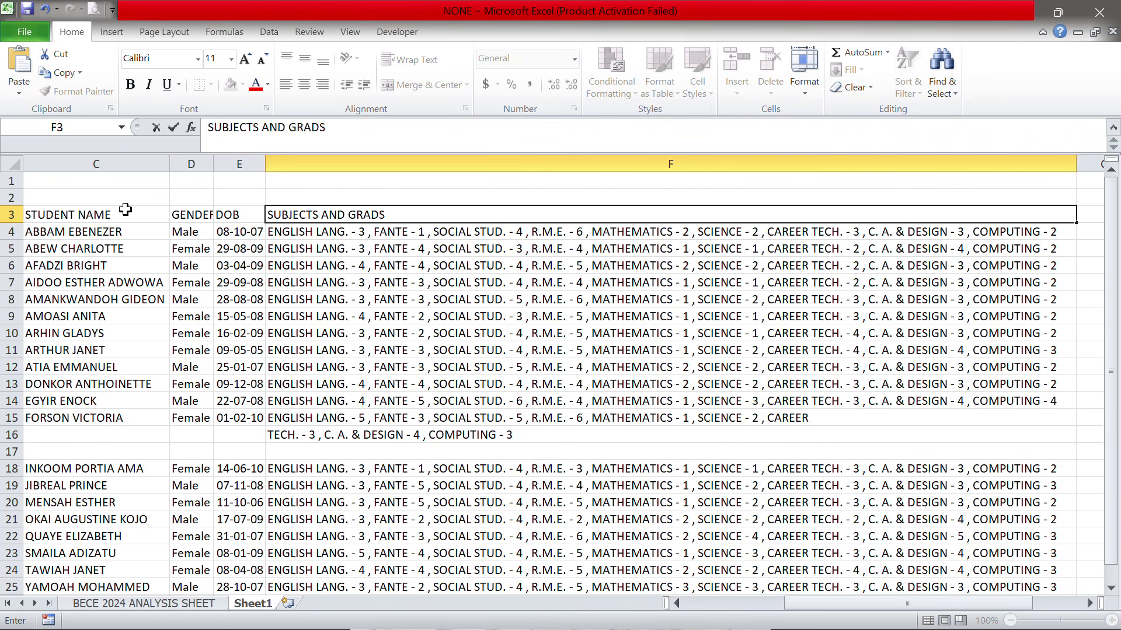
pyautogui.write('S')
pyautogui.press('Return')
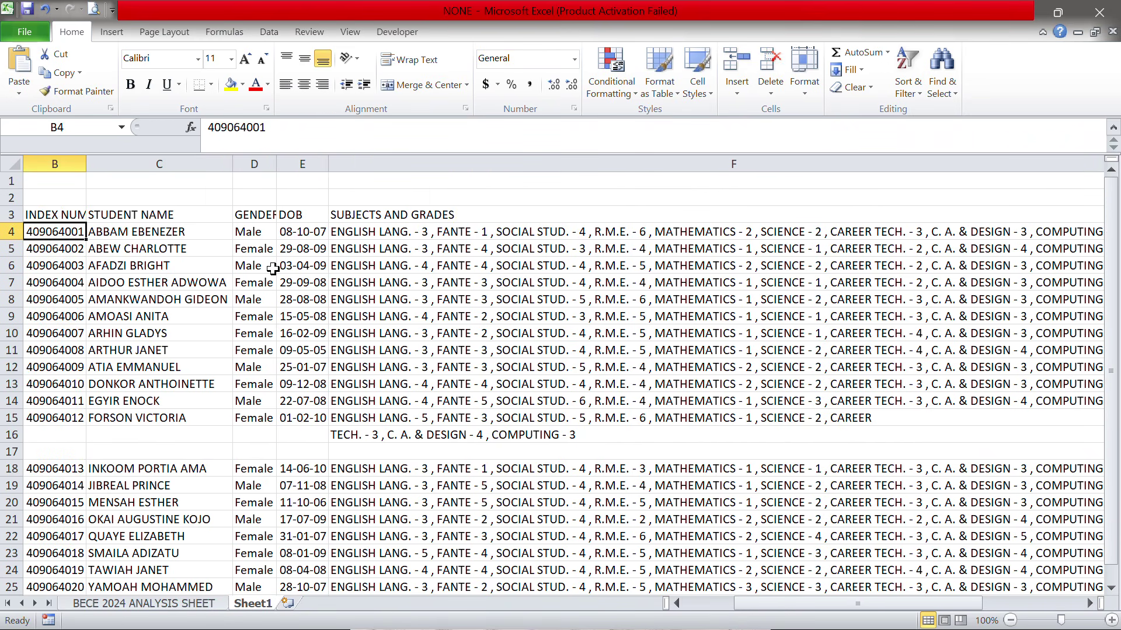
# Examine the grade entries in column F, especially rows 15 to 17, for text that continues on another row.
pyautogui.click(967, 435)
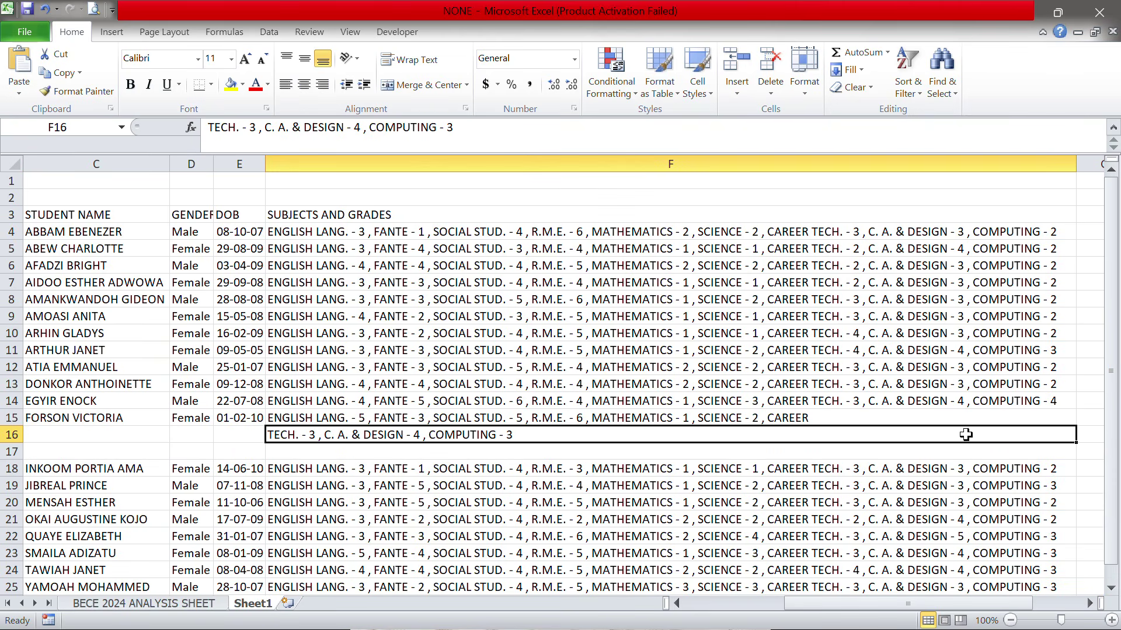
pyautogui.click(299, 230)
pyautogui.moveTo(298, 231); pyautogui.dragTo(873, 440)
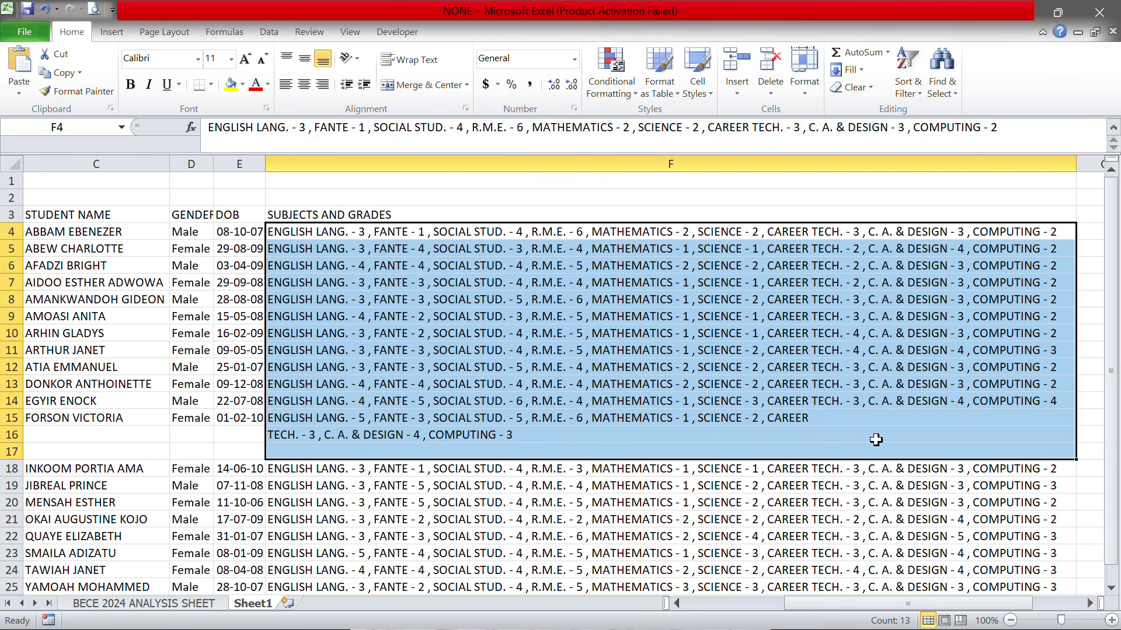
pyautogui.click(718, 400)
pyautogui.hscroll(-2, 718, 401)
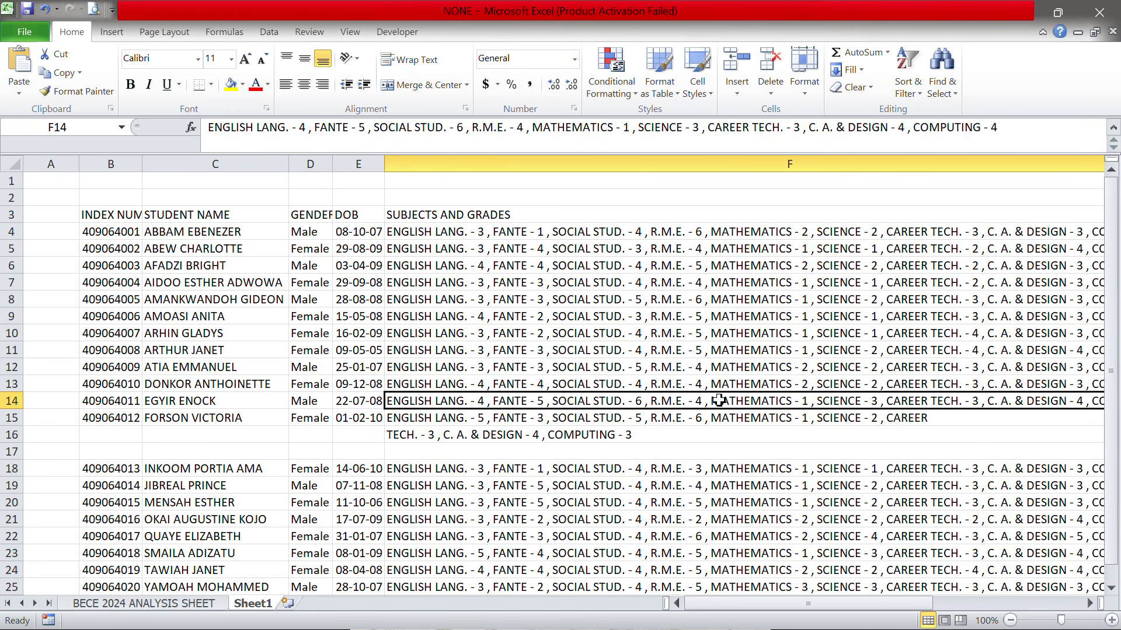
pyautogui.scroll(-1, 593, 452)
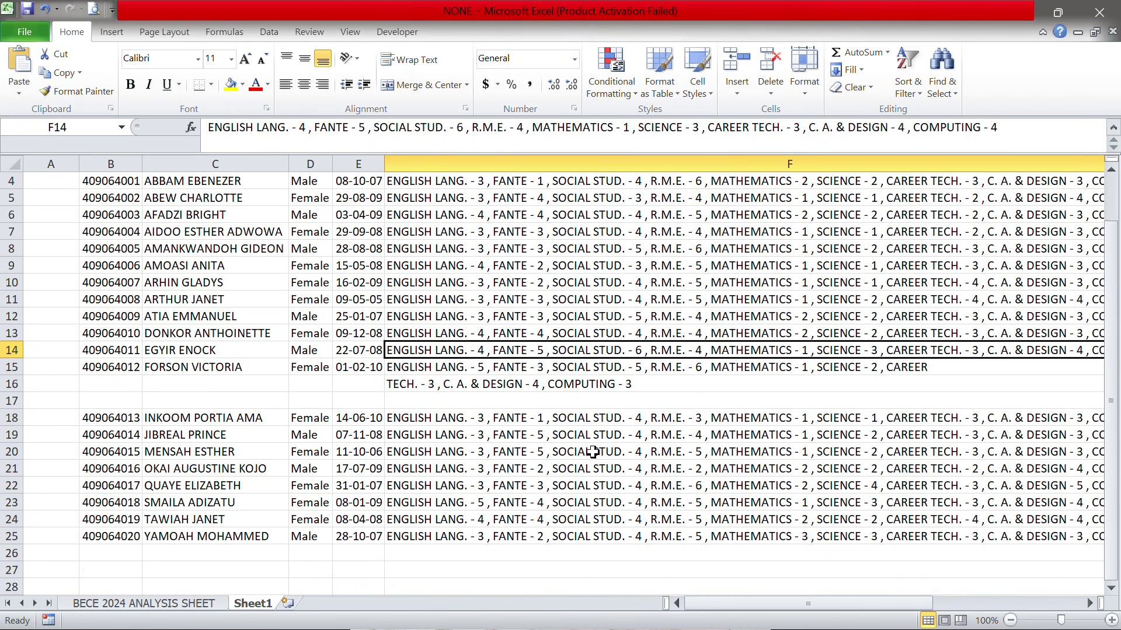
pyautogui.scroll(-2, 592, 452)
pyautogui.keyDown('ctrl'); pyautogui.scroll(3, 592, 452); pyautogui.keyUp('ctrl')
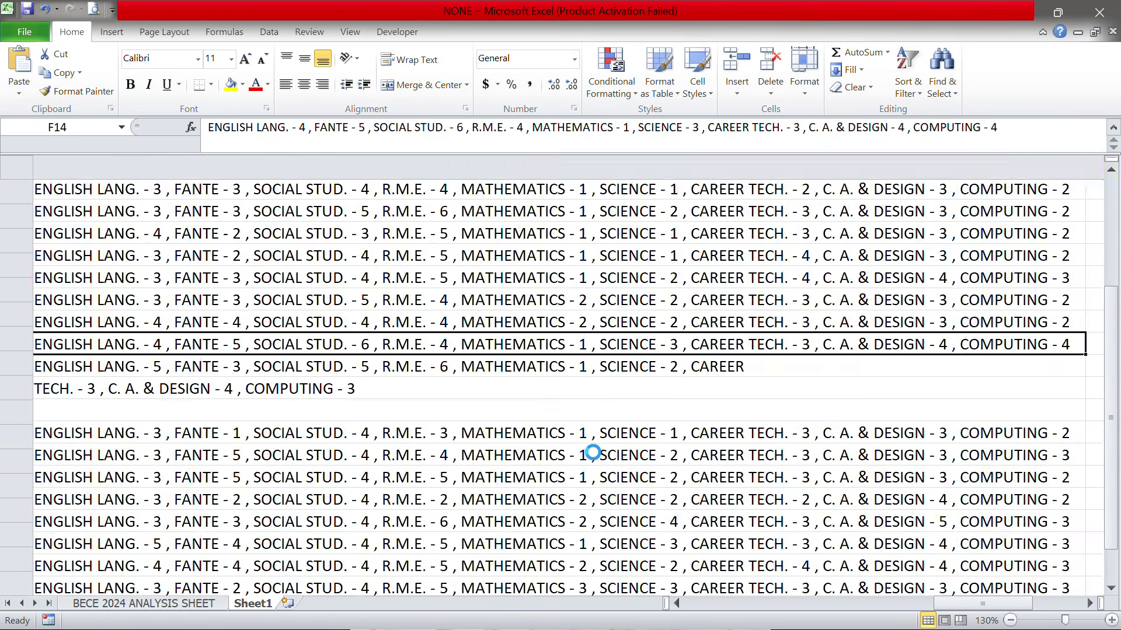
pyautogui.hscroll(-1, 593, 450)
pyautogui.click(602, 409)
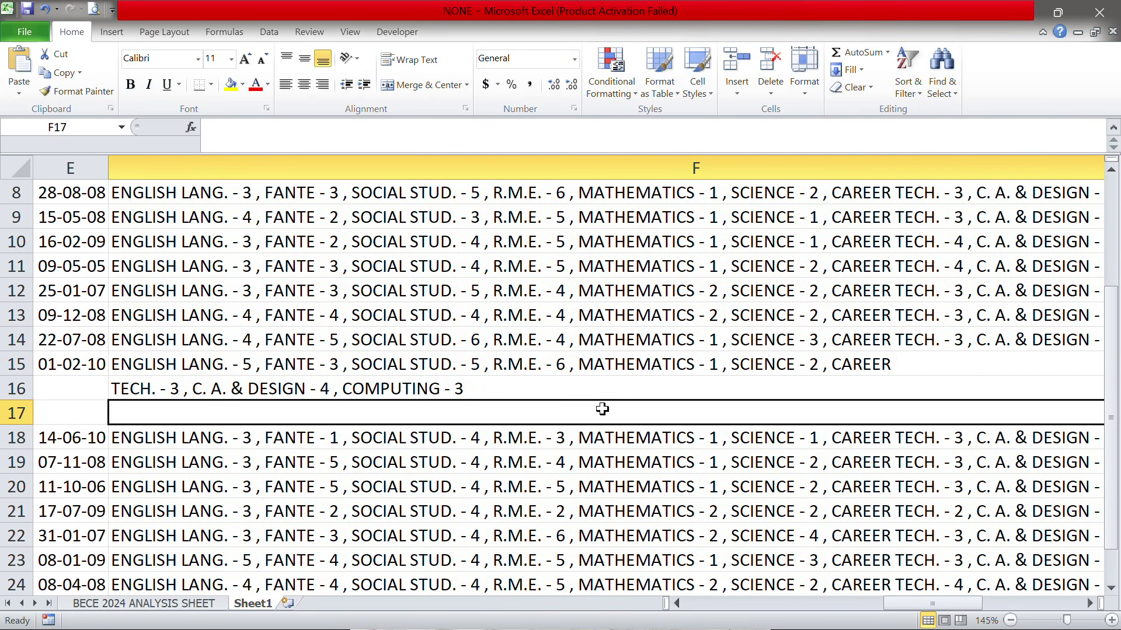
# Auto-fit the width of column E so the dates of birth fit.
pyautogui.keyDown('ctrl'); pyautogui.scroll(-1, 103, 362); pyautogui.keyUp('ctrl')
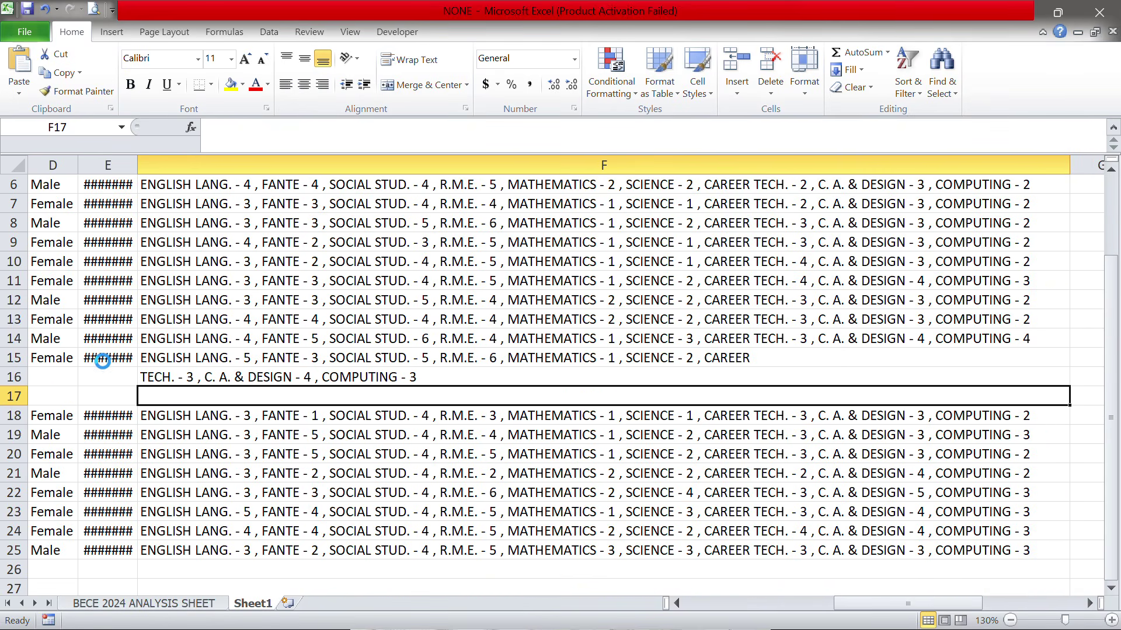
pyautogui.keyDown('ctrl'); pyautogui.scroll(-1, 103, 361); pyautogui.keyUp('ctrl')
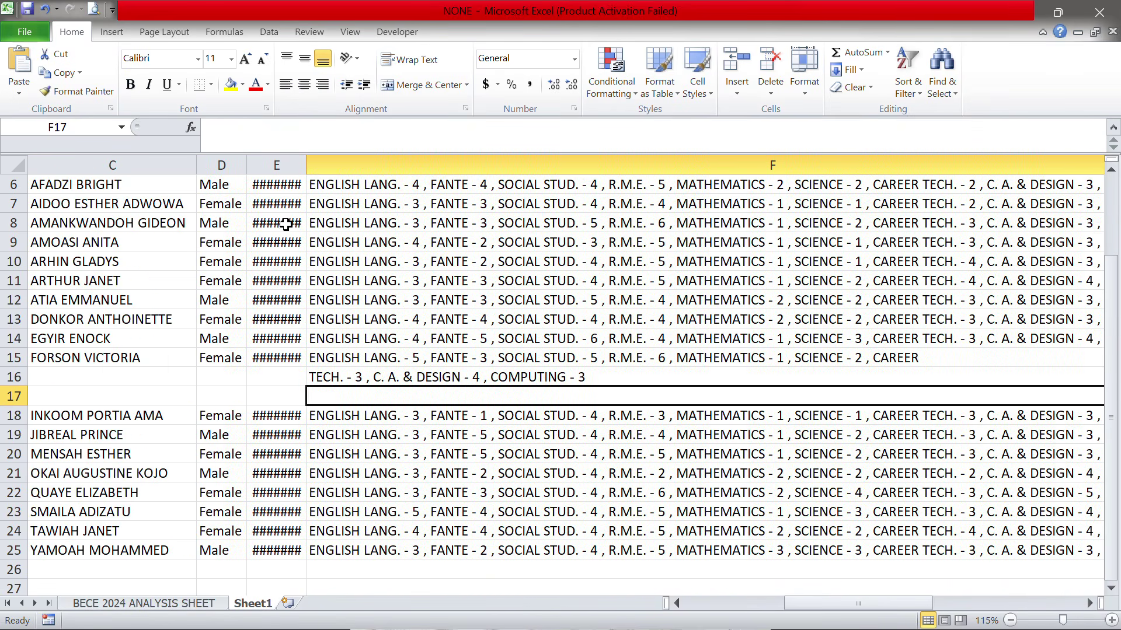
pyautogui.doubleClick(305, 157)
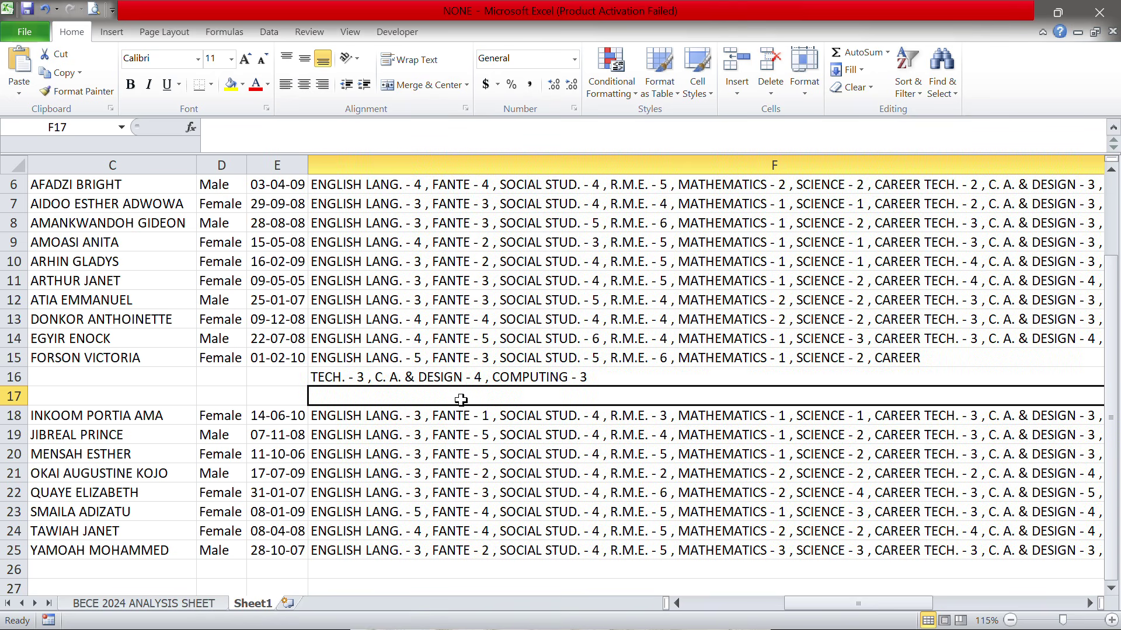
# Select cells F15:F16, which hold one candidate's split grades entry, and copy them.
pyautogui.click(468, 376)
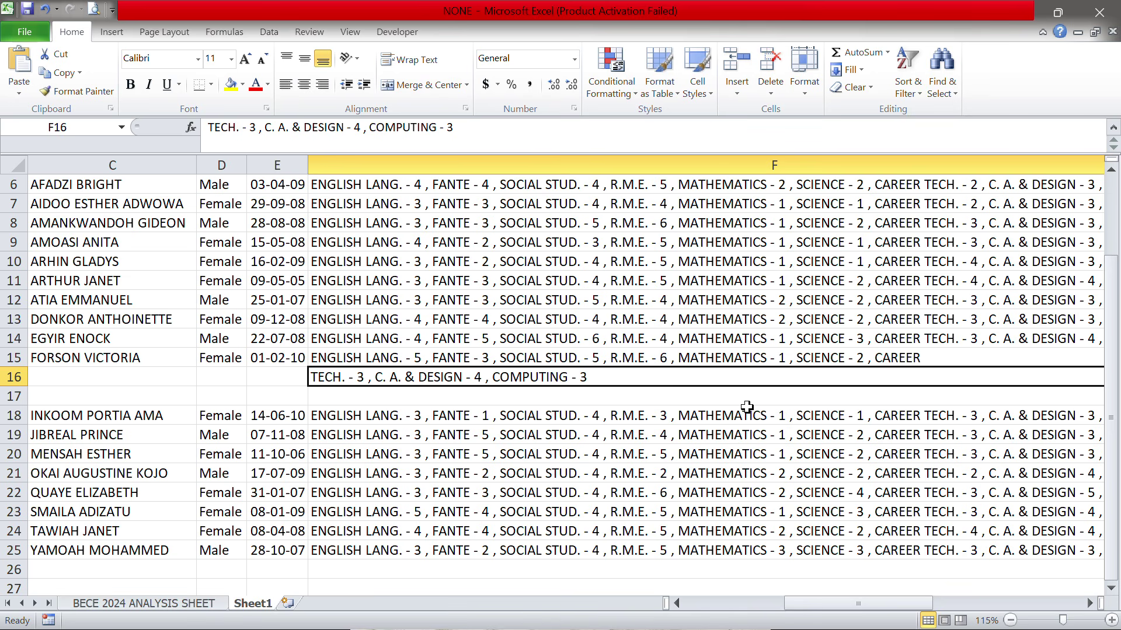
pyautogui.scroll(2, 845, 455)
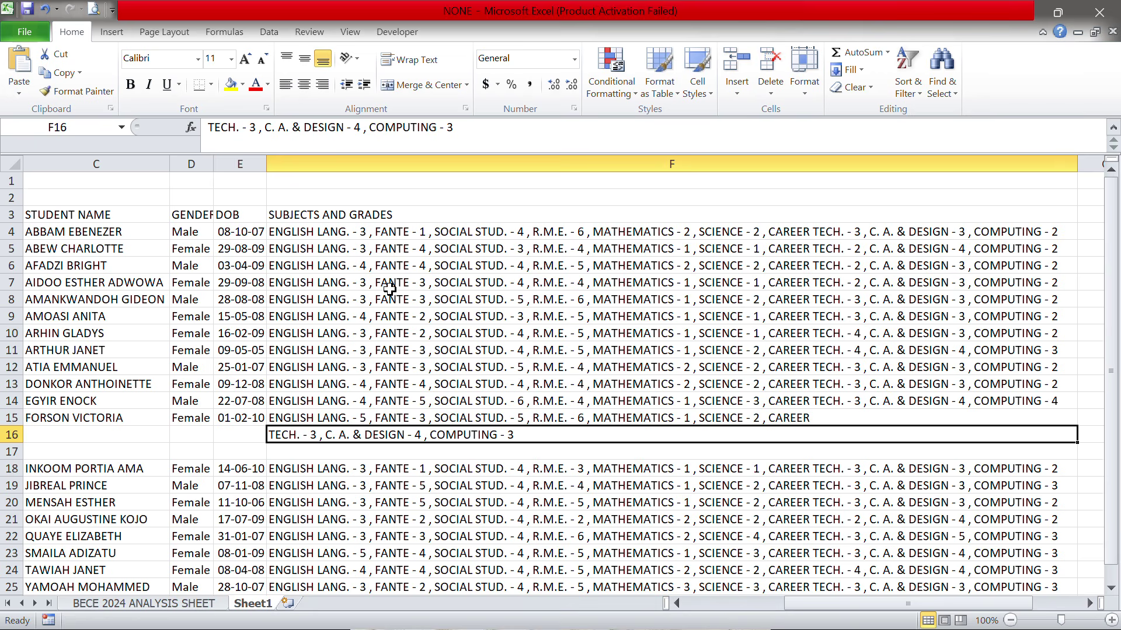
pyautogui.scroll(-1, 390, 289)
pyautogui.scroll(4, 297, 448)
pyautogui.scroll(-1, 296, 449)
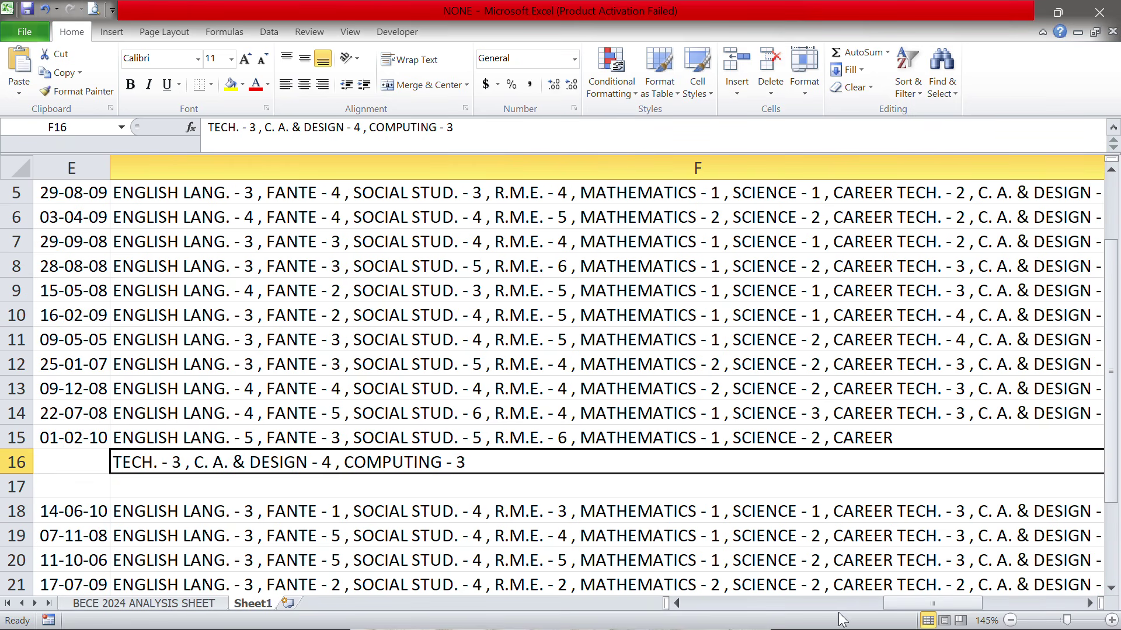
pyautogui.click(146, 440)
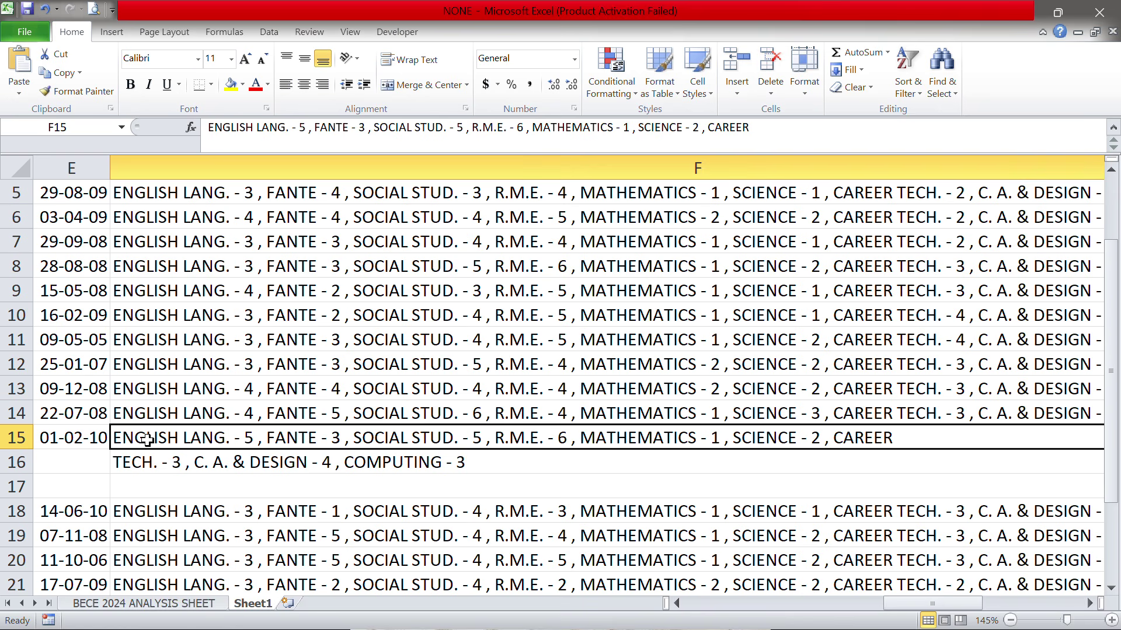
pyautogui.moveTo(147, 441); pyautogui.dragTo(147, 461)
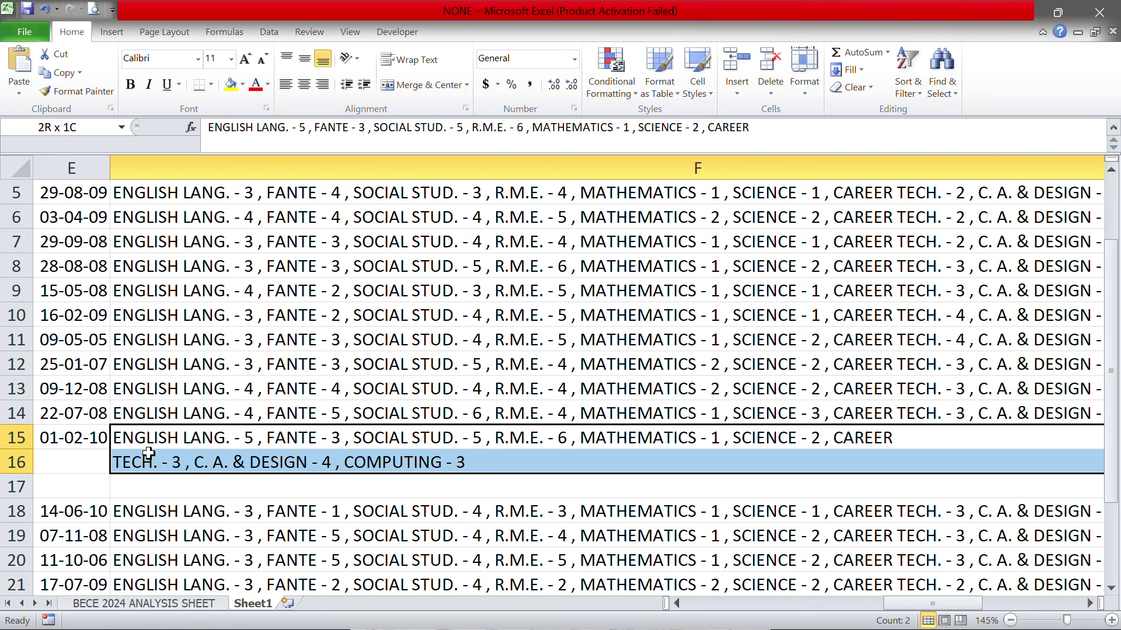
pyautogui.moveTo(149, 453); pyautogui.dragTo(143, 460)
pyautogui.rightClick(143, 460)
pyautogui.hotkey('ctrl', 'c')
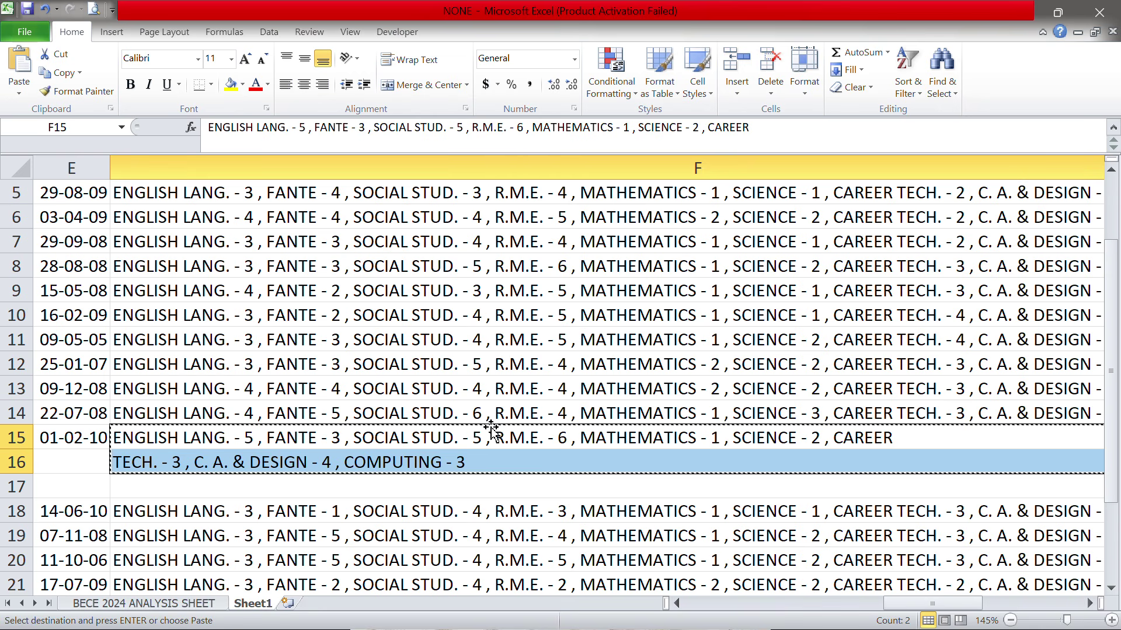
# Switch to the empty Notepad document, maximized, and paste the copied grades entry.
pyautogui.click(1058, 12)
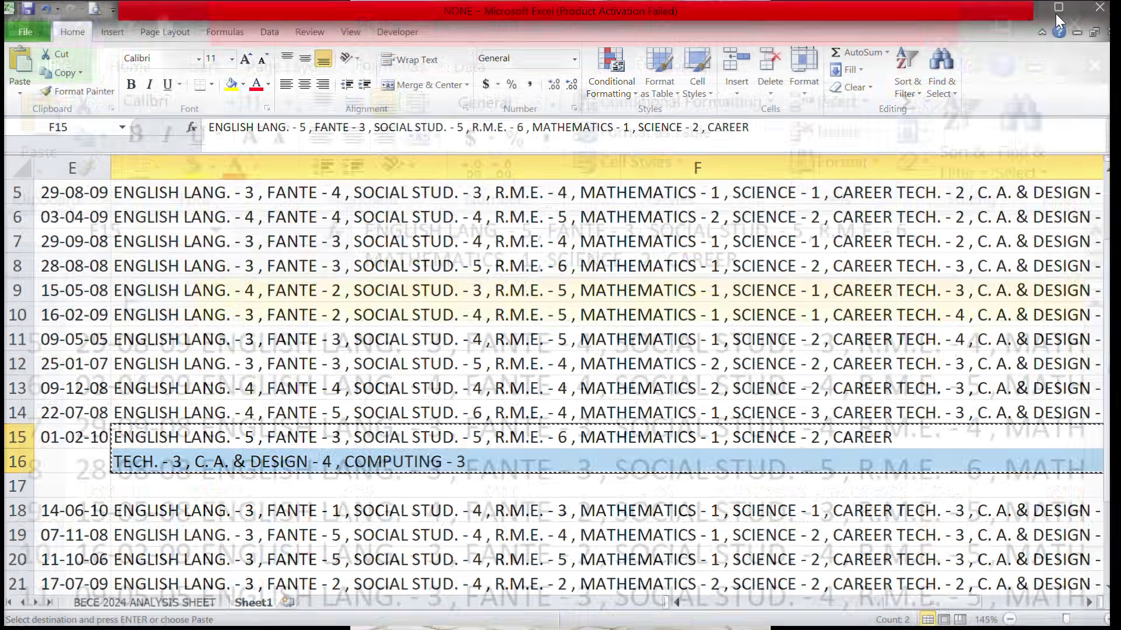
pyautogui.moveTo(730, 612)
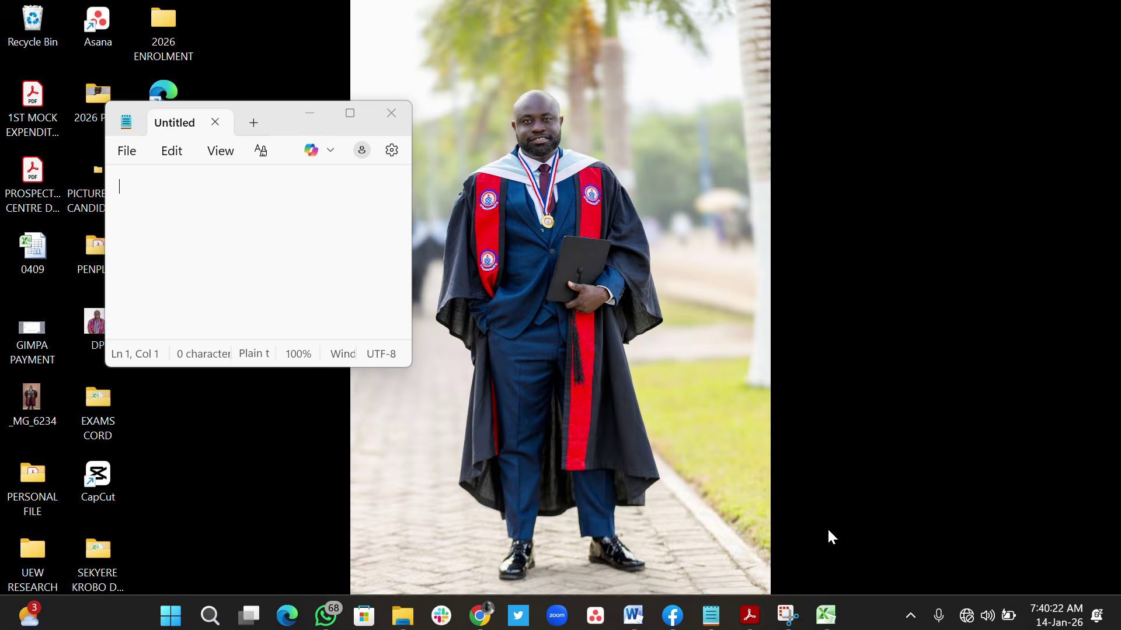
pyautogui.click(827, 527)
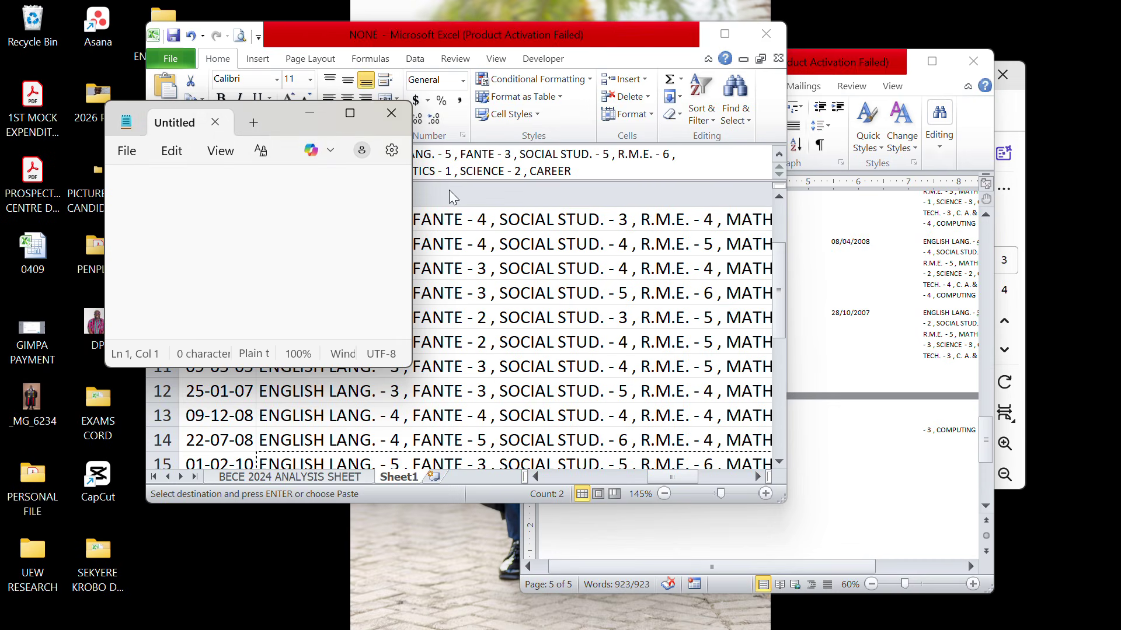
pyautogui.click(349, 113)
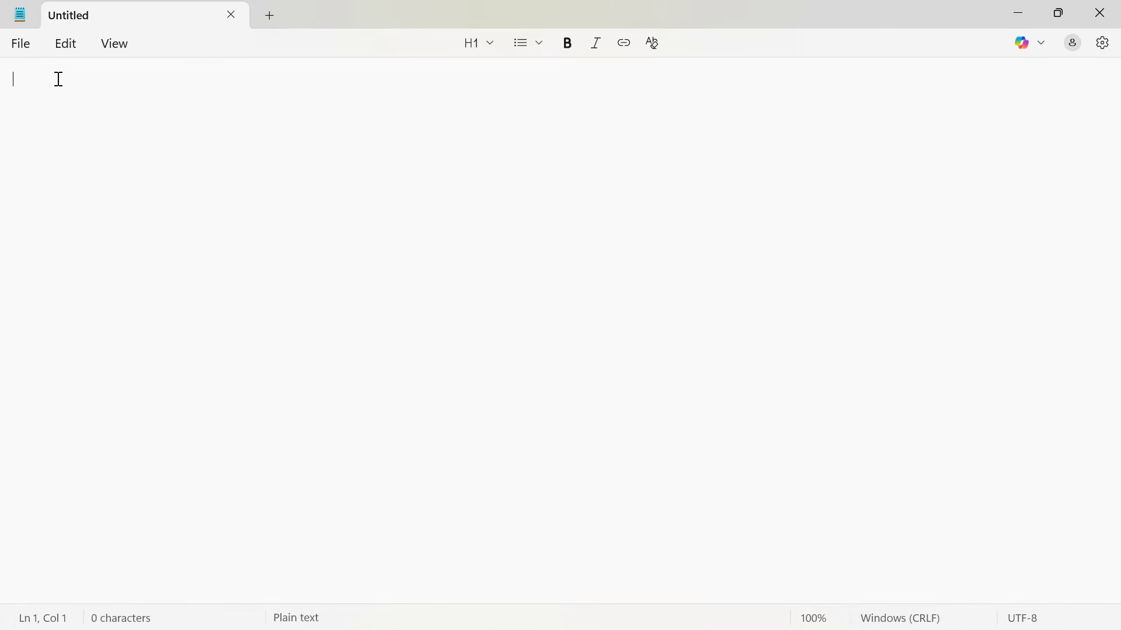
pyautogui.hotkey('ctrl', 'v')
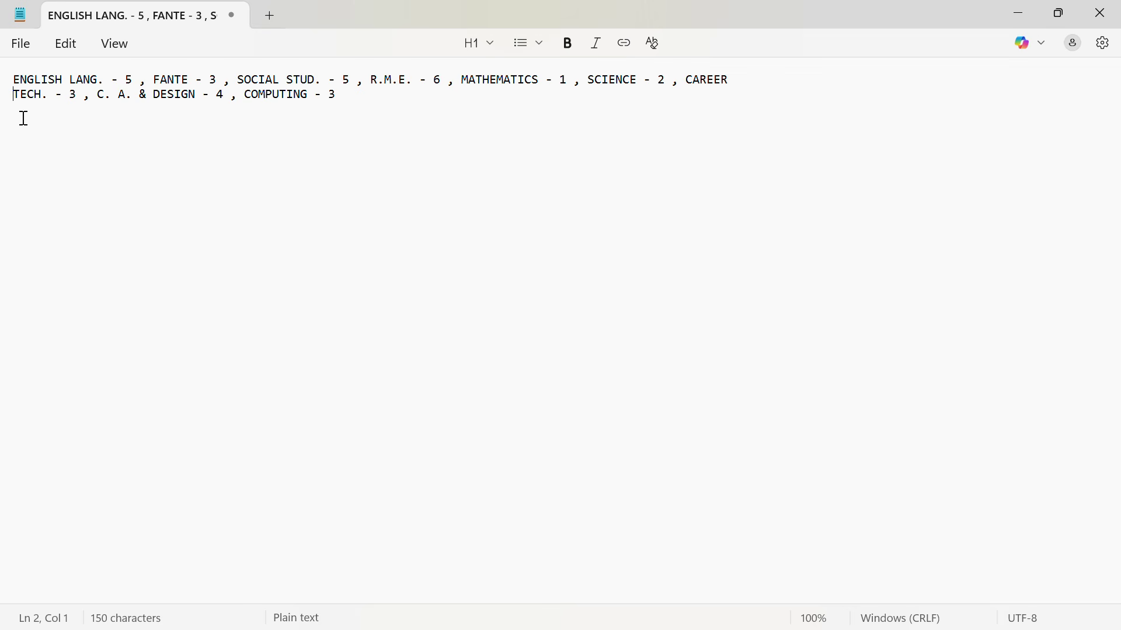
# Join the TECH. line onto the end of the CAREER line, then select and copy all the text.
pyautogui.click(9, 107)
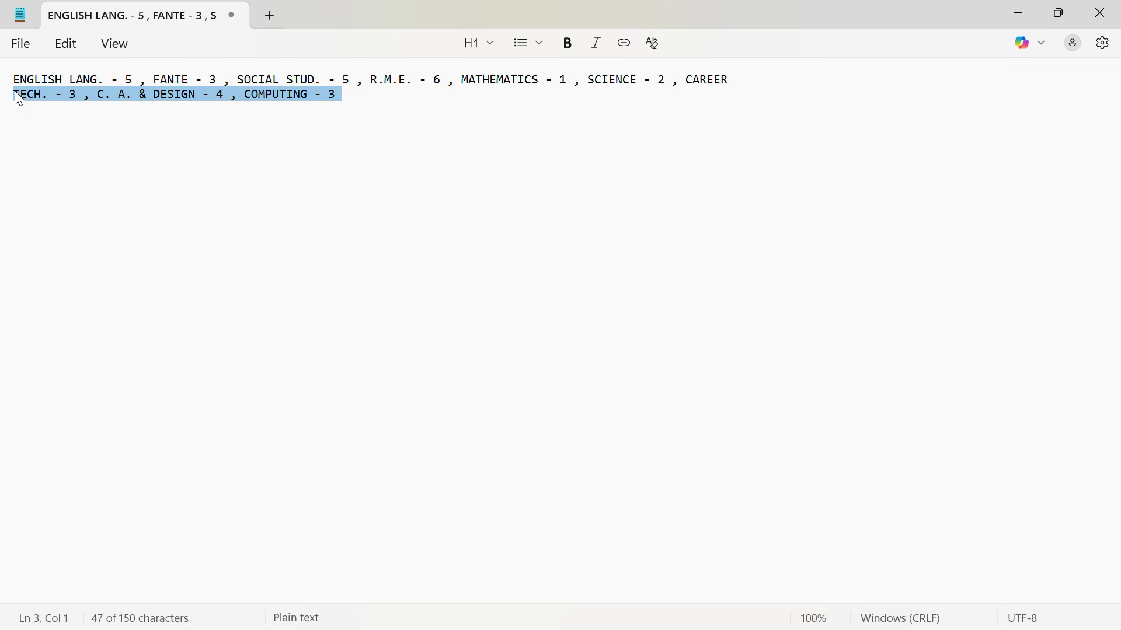
pyautogui.click(16, 89)
pyautogui.press('BackSpace')
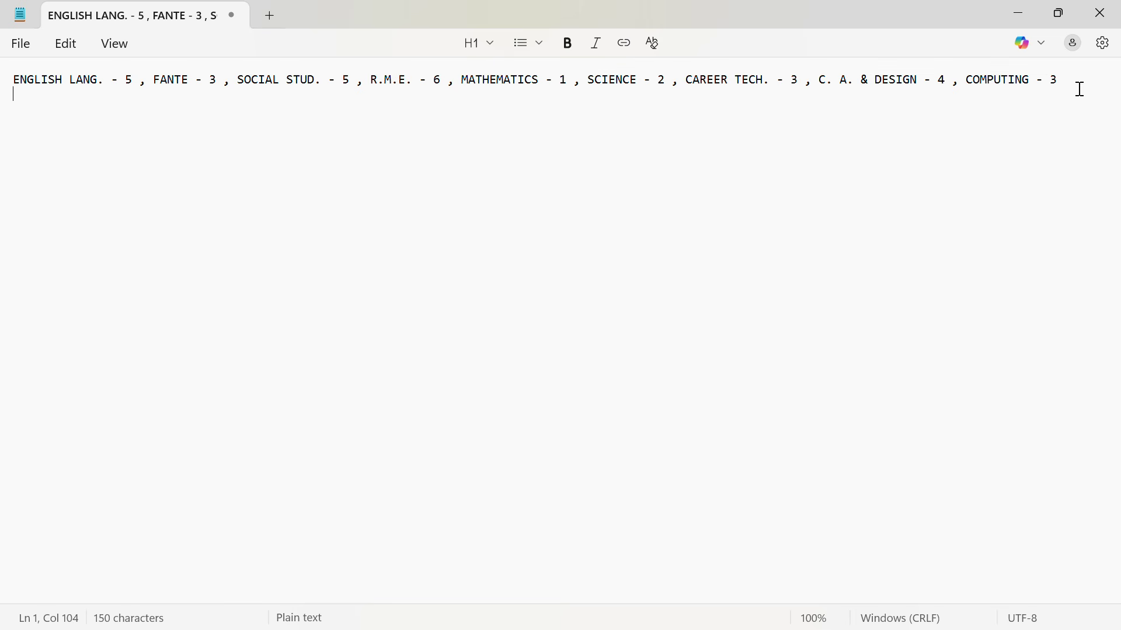
pyautogui.moveTo(1081, 89); pyautogui.dragTo(3, 6)
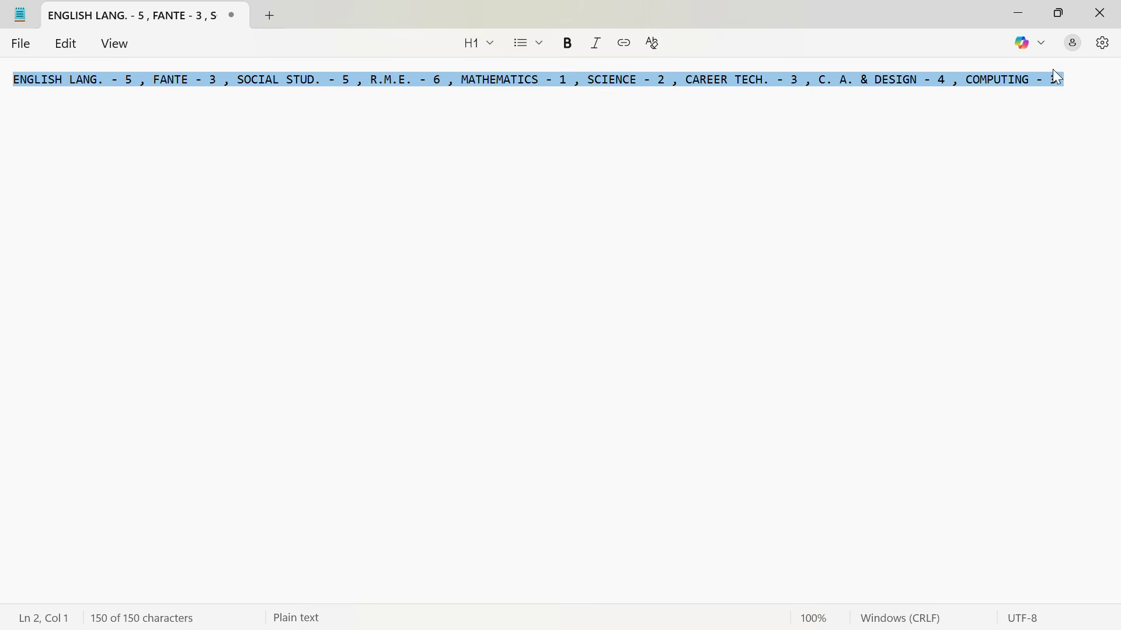
# Switch back to Excel, maximized, and paste the joined grades text into cell F15 of Sheet1.
pyautogui.click(1059, 13)
pyautogui.click(700, 84)
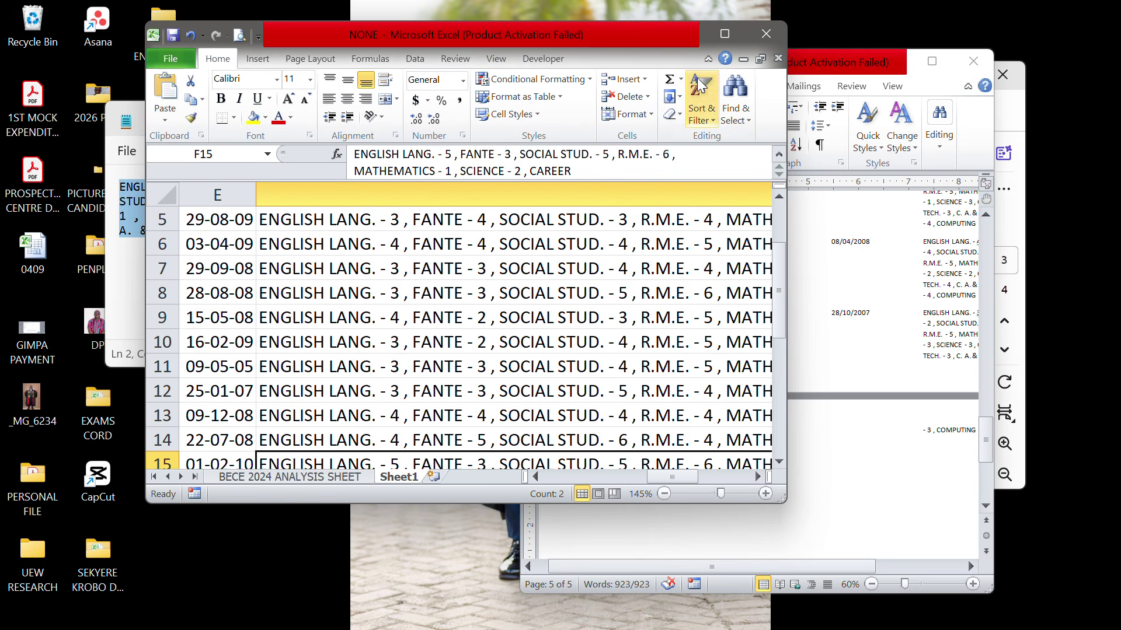
pyautogui.click(725, 33)
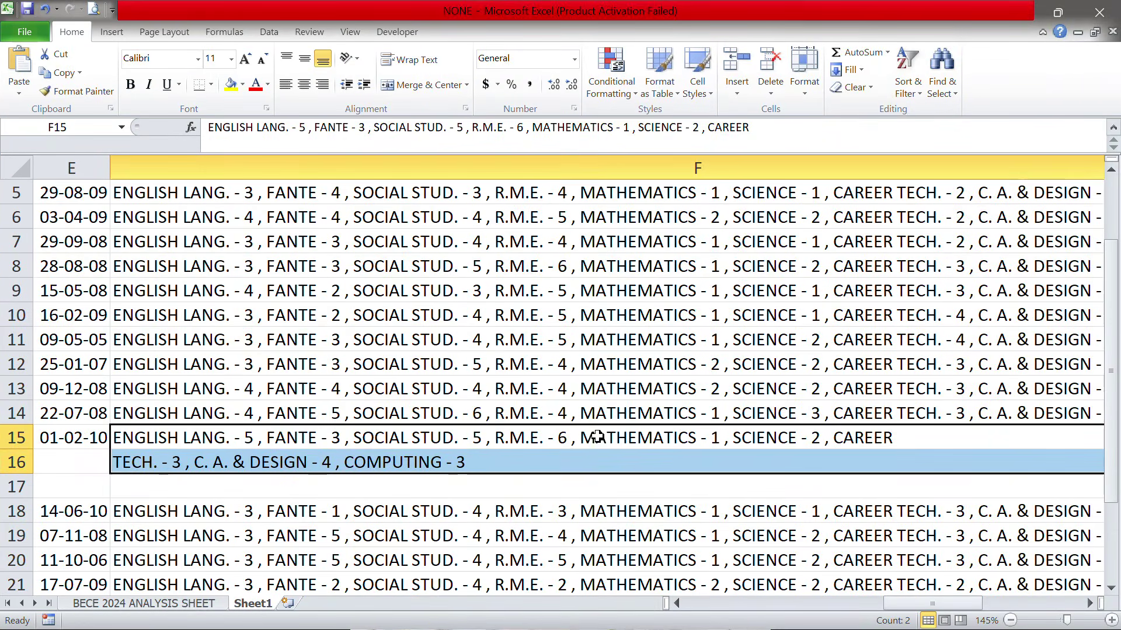
pyautogui.click(584, 486)
pyautogui.click(149, 441)
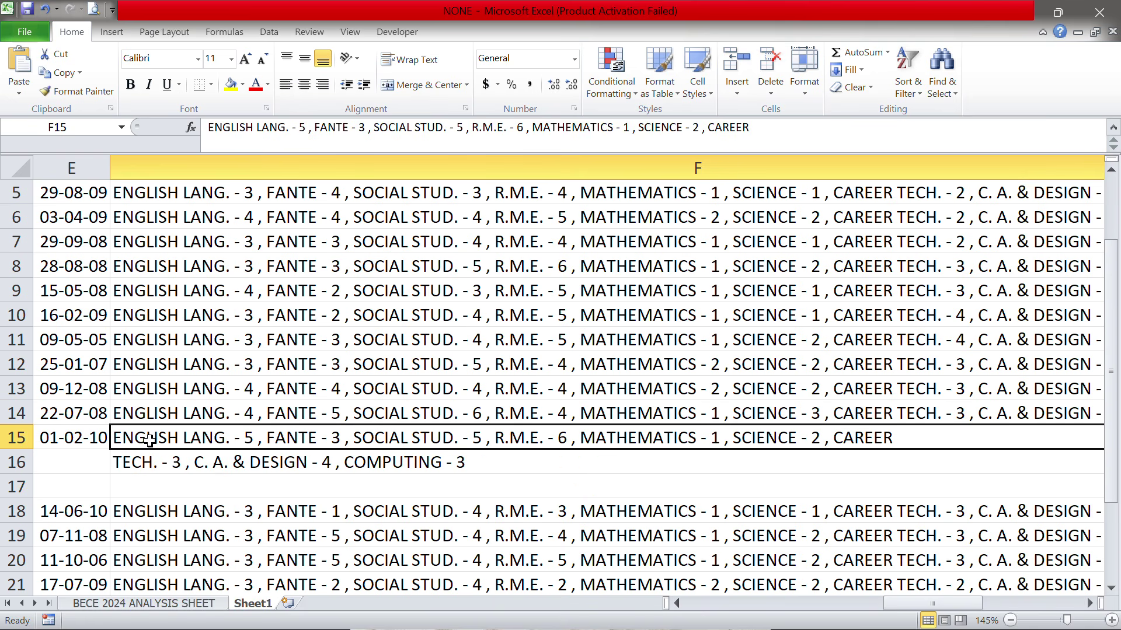
pyautogui.rightClick(150, 443)
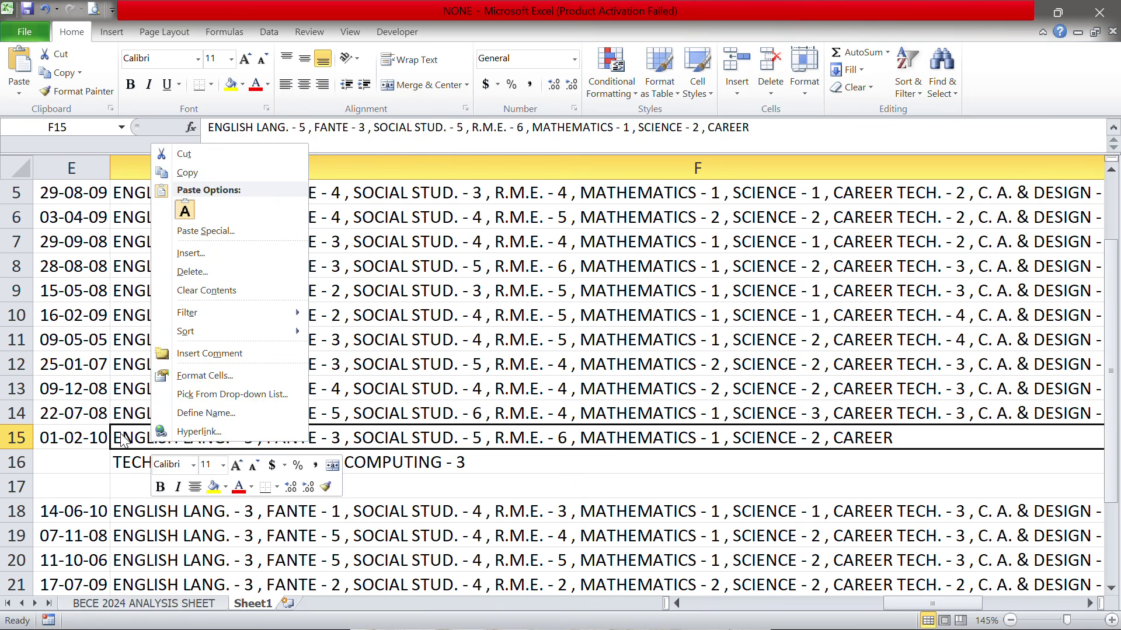
pyautogui.click(185, 210)
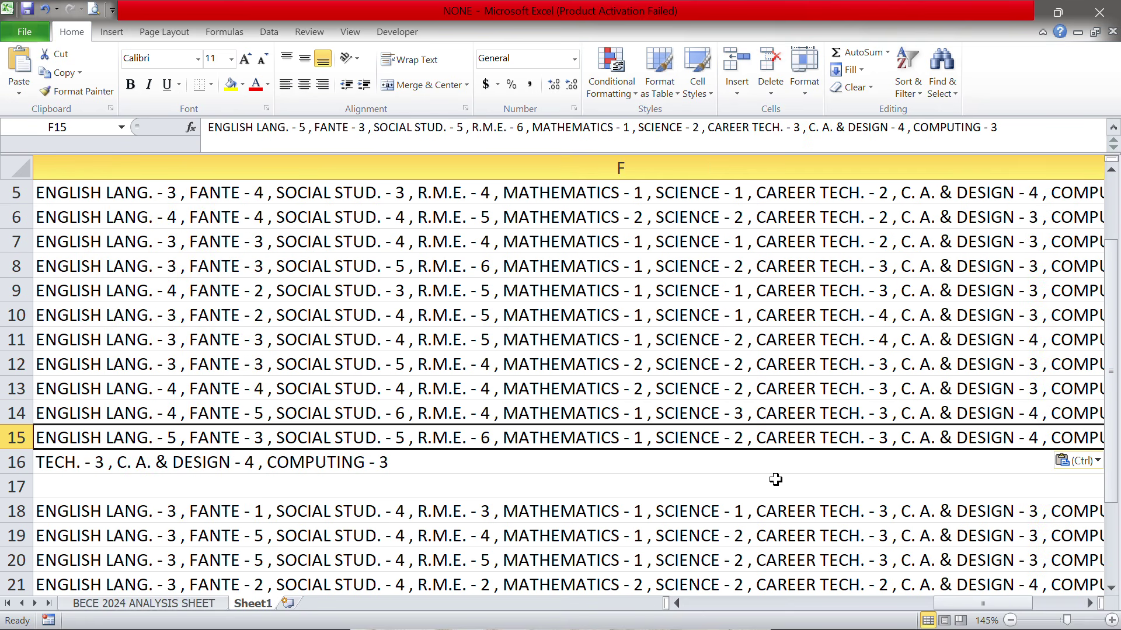
# Delete the leftover rows 16 and 17 of Sheet1 and auto-fit column B to its index numbers.
pyautogui.scroll(-1, 775, 480)
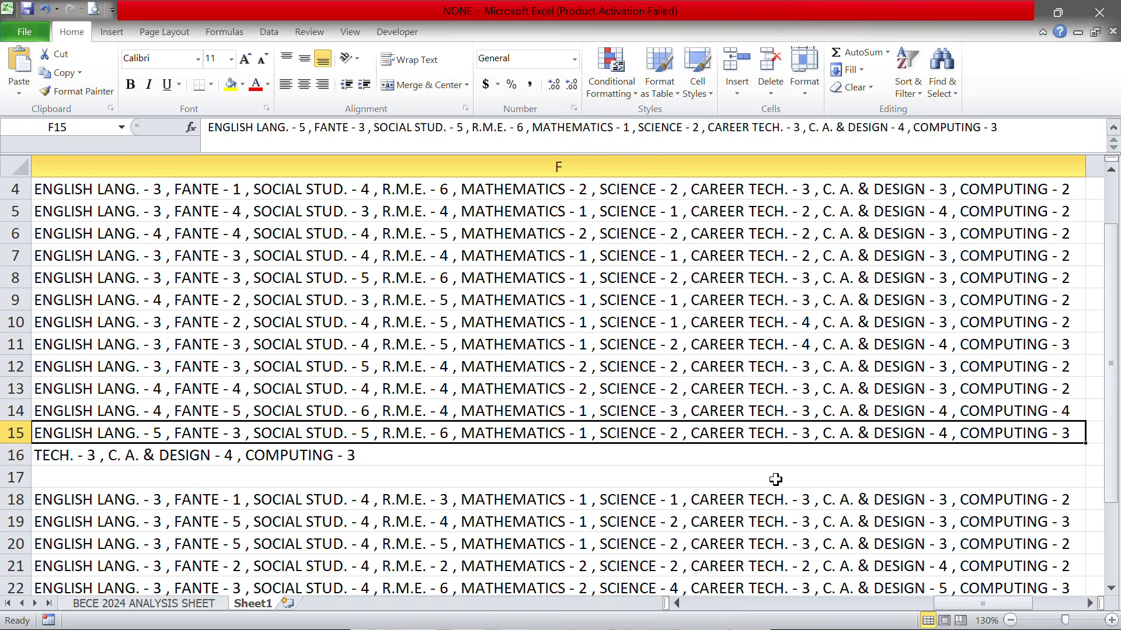
pyautogui.scroll(-1, 775, 479)
pyautogui.hscroll(-3, 610, 430)
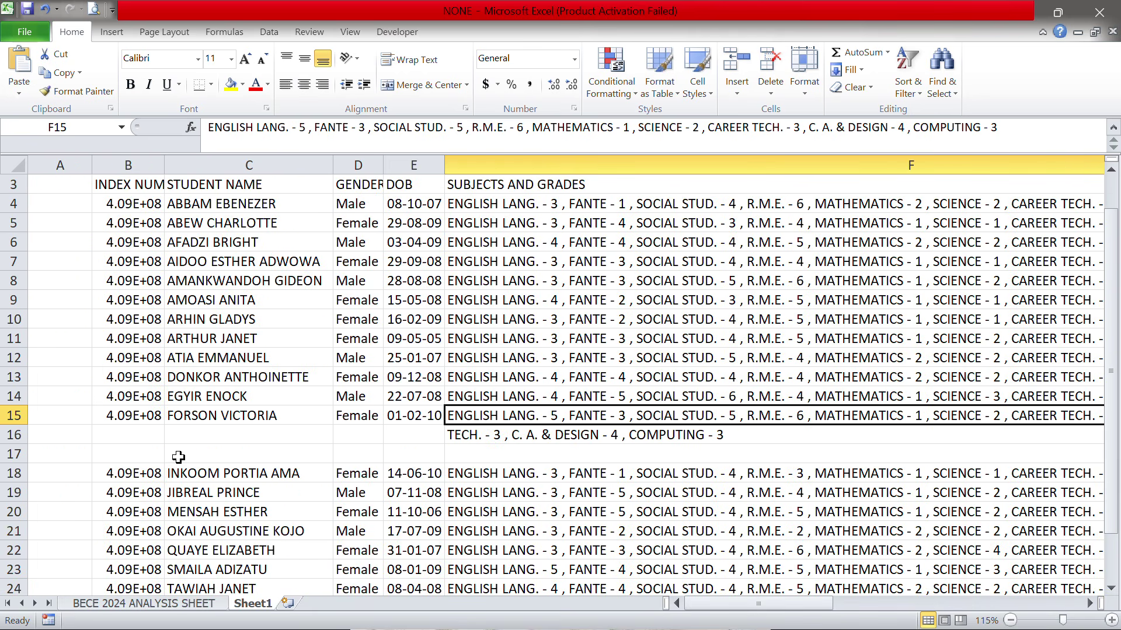
pyautogui.click(14, 435)
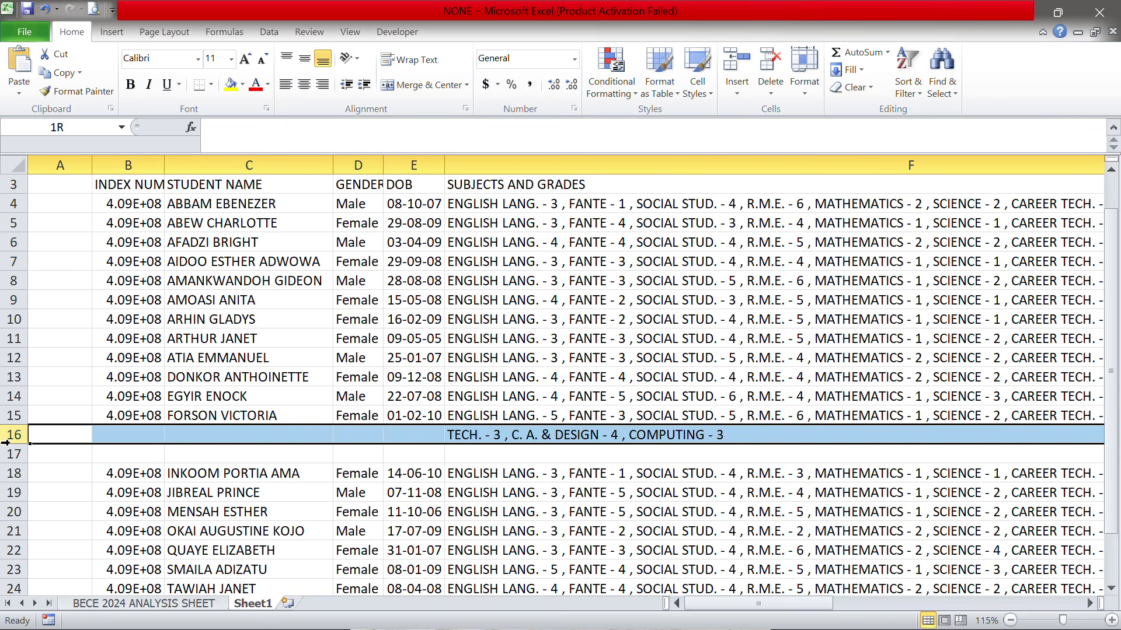
pyautogui.moveTo(6, 443); pyautogui.dragTo(7, 447)
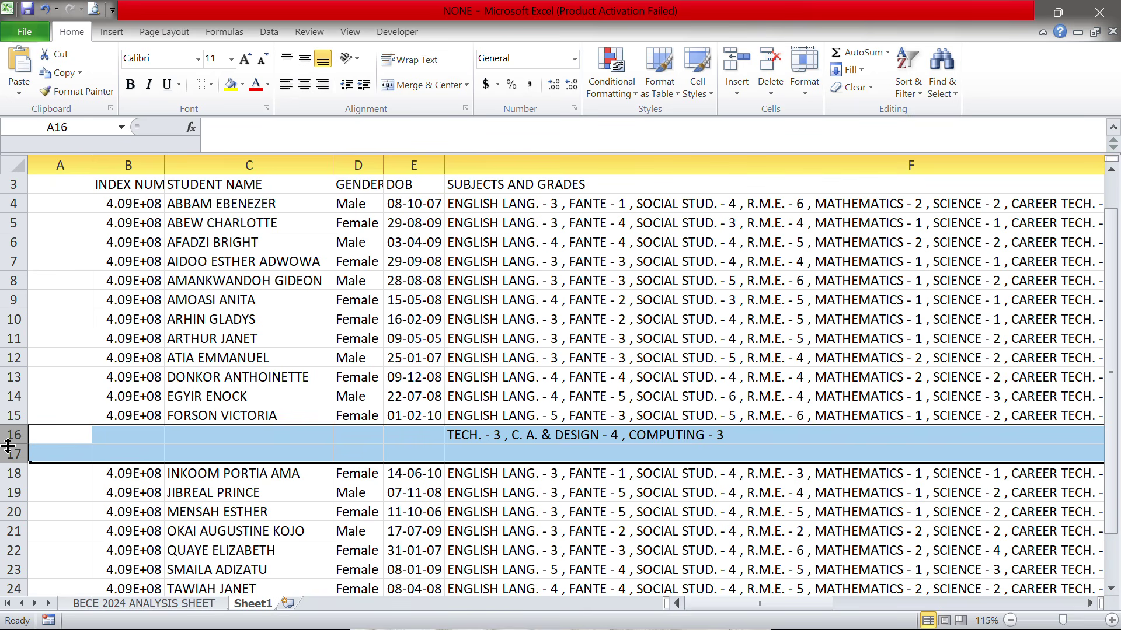
pyautogui.rightClick(8, 446)
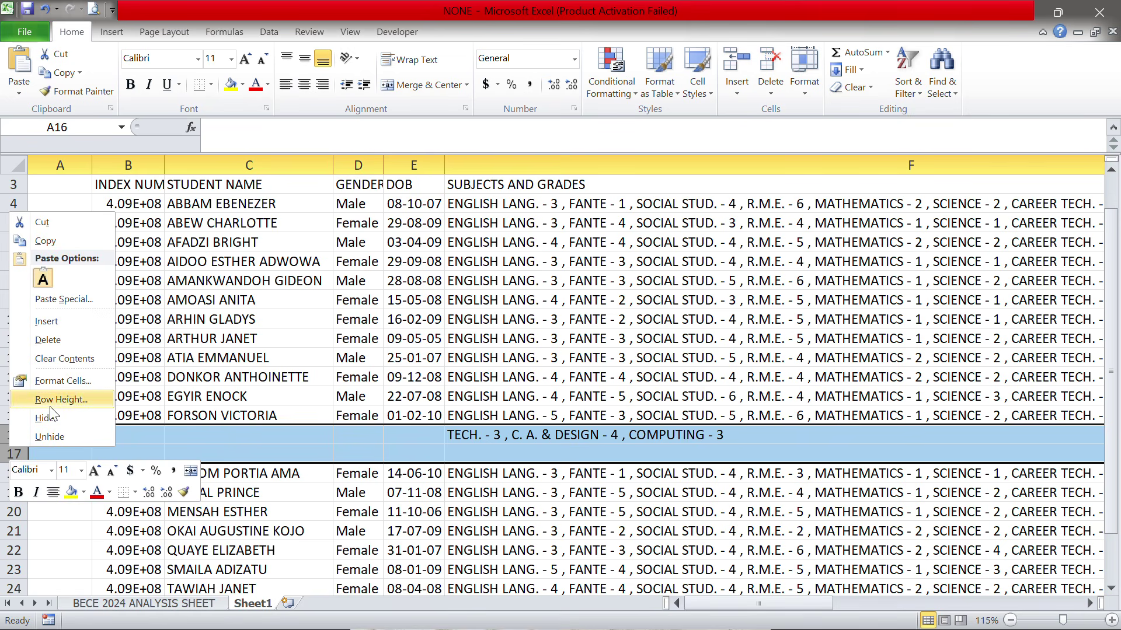
pyautogui.click(73, 341)
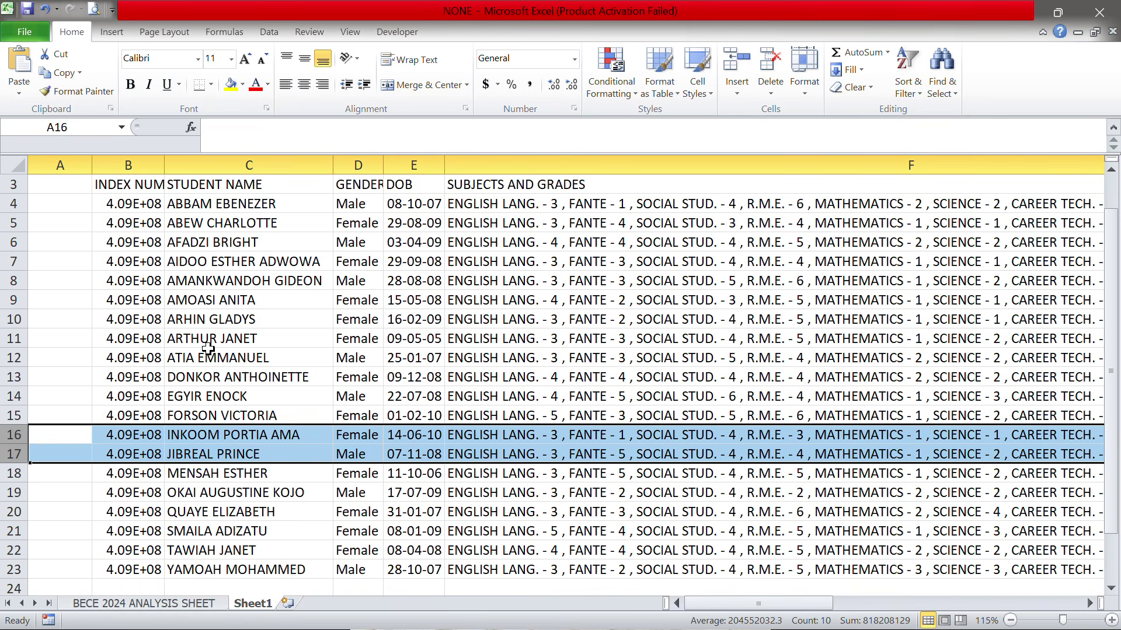
pyautogui.doubleClick(166, 166)
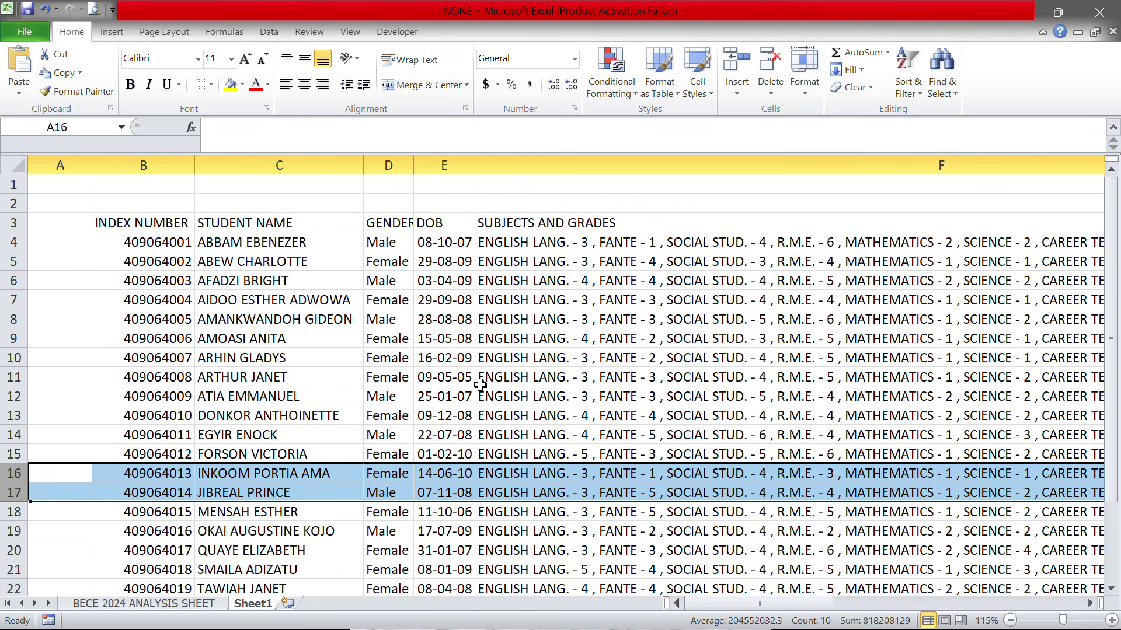
# Copy the student names in C4:C23 and paste them as values from cell D8 of the BECE 2024 ANALYSIS SHEET.
pyautogui.scroll(-1, 475, 388)
pyautogui.scroll(1, 480, 384)
pyautogui.moveTo(273, 241); pyautogui.dragTo(279, 550)
pyautogui.hotkey('ctrl', 'c')
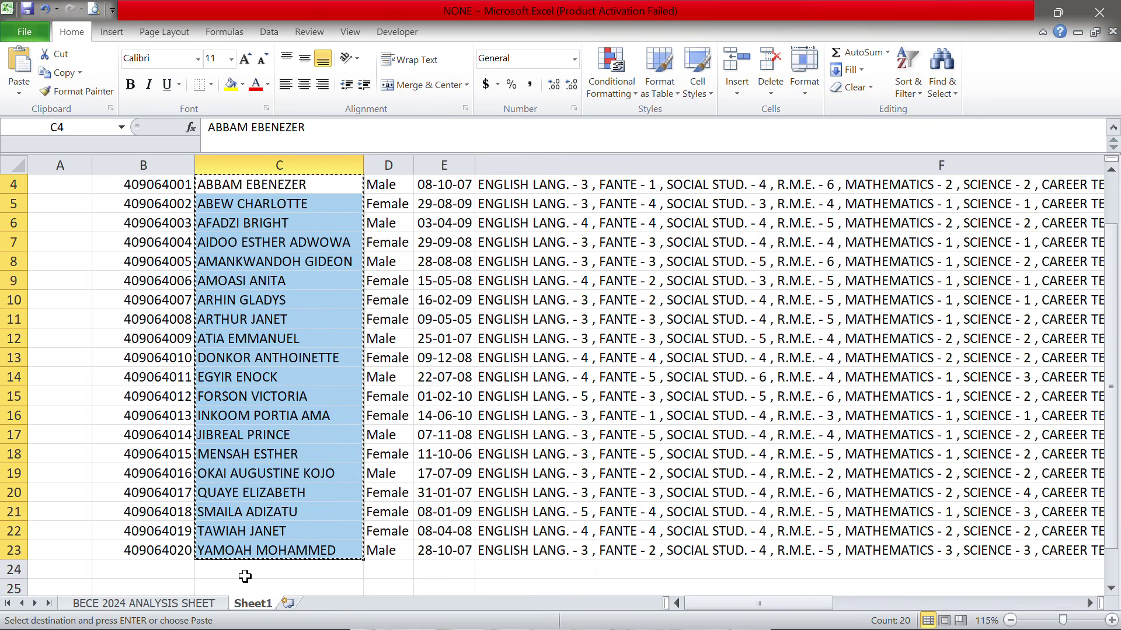
pyautogui.click(201, 604)
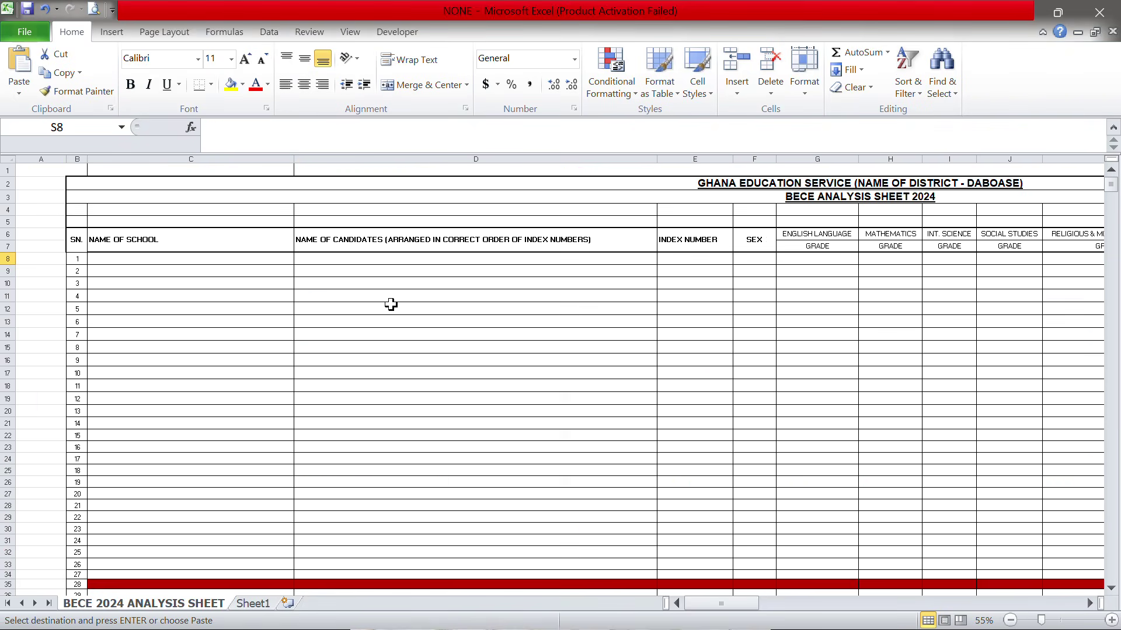
pyautogui.click(345, 260)
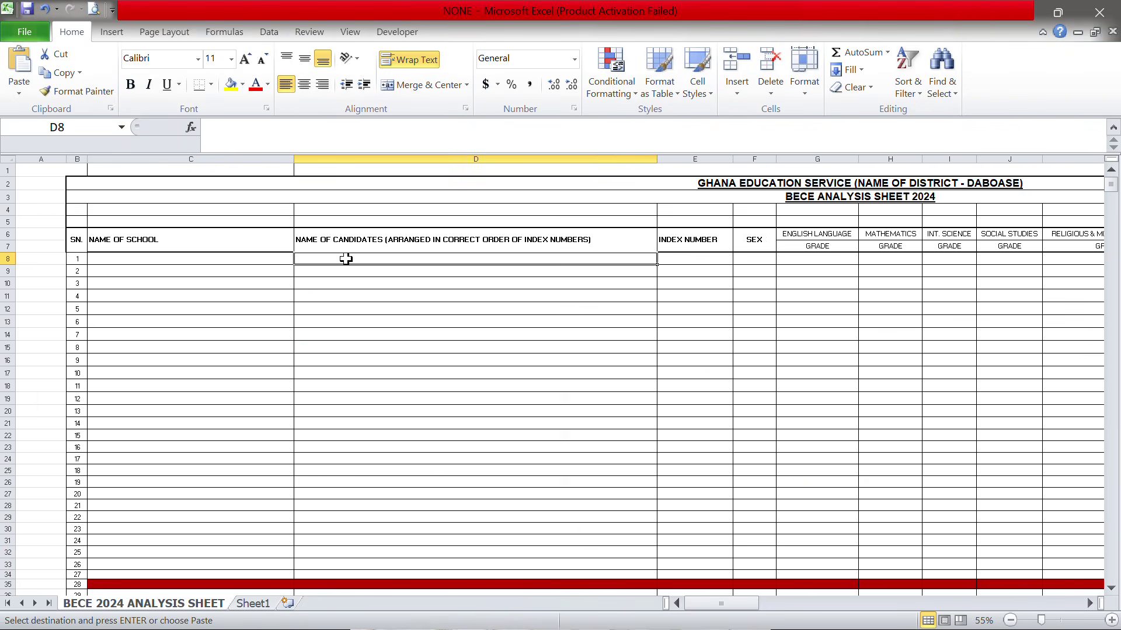
pyautogui.rightClick(346, 258)
pyautogui.click(233, 321)
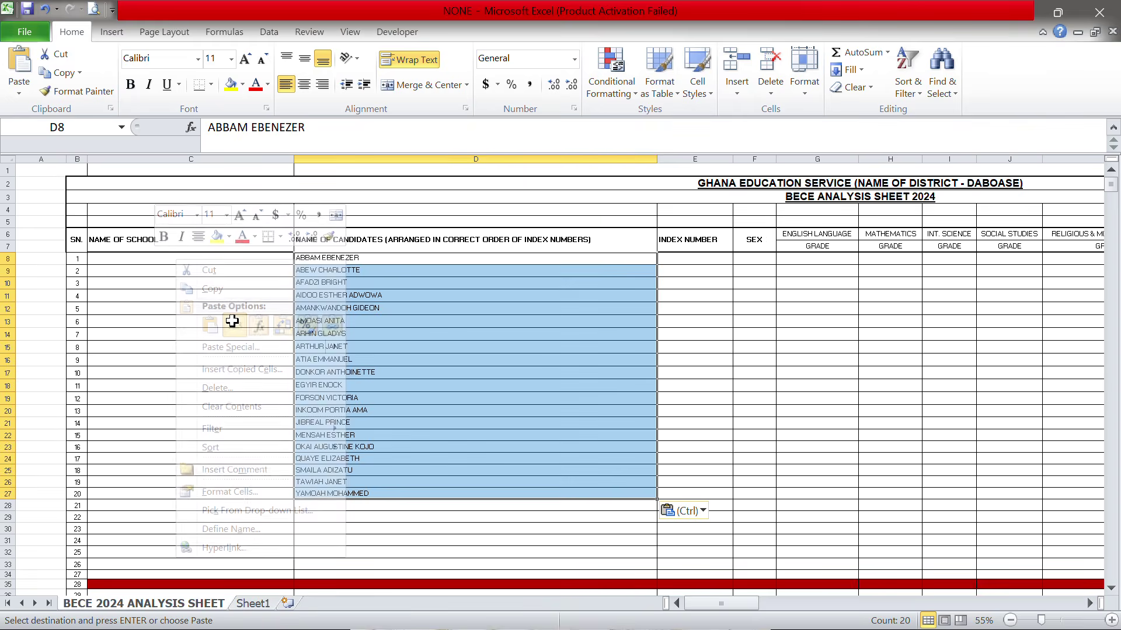
# Copy the index numbers in B4:B23 of Sheet1 and paste them as values from cell E8 of the analysis sheet.
pyautogui.click(250, 604)
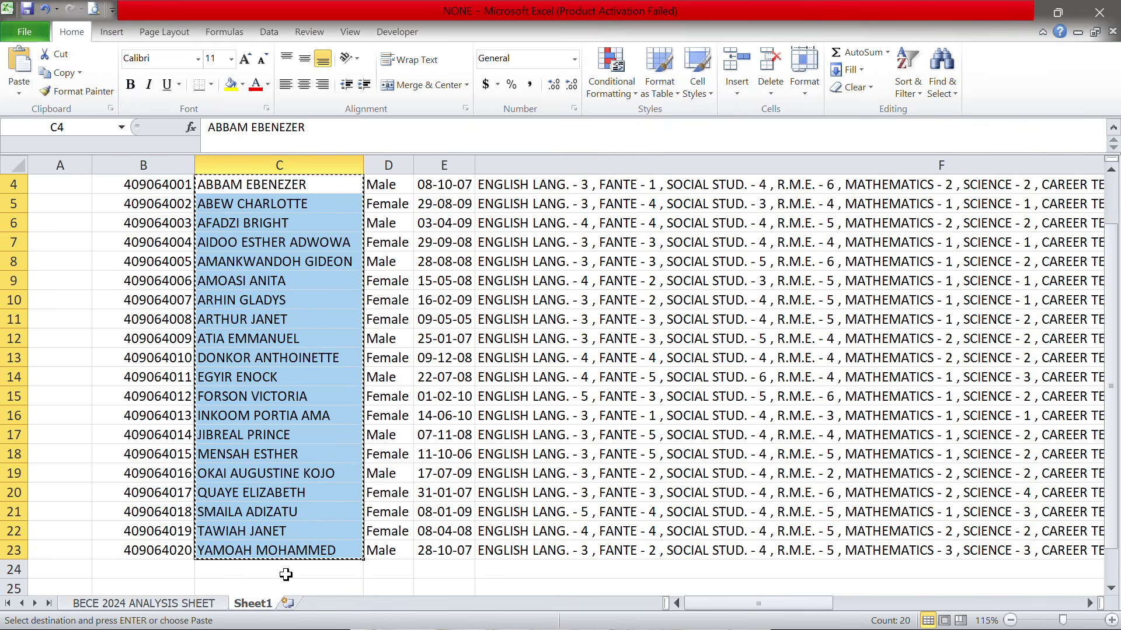
pyautogui.click(179, 607)
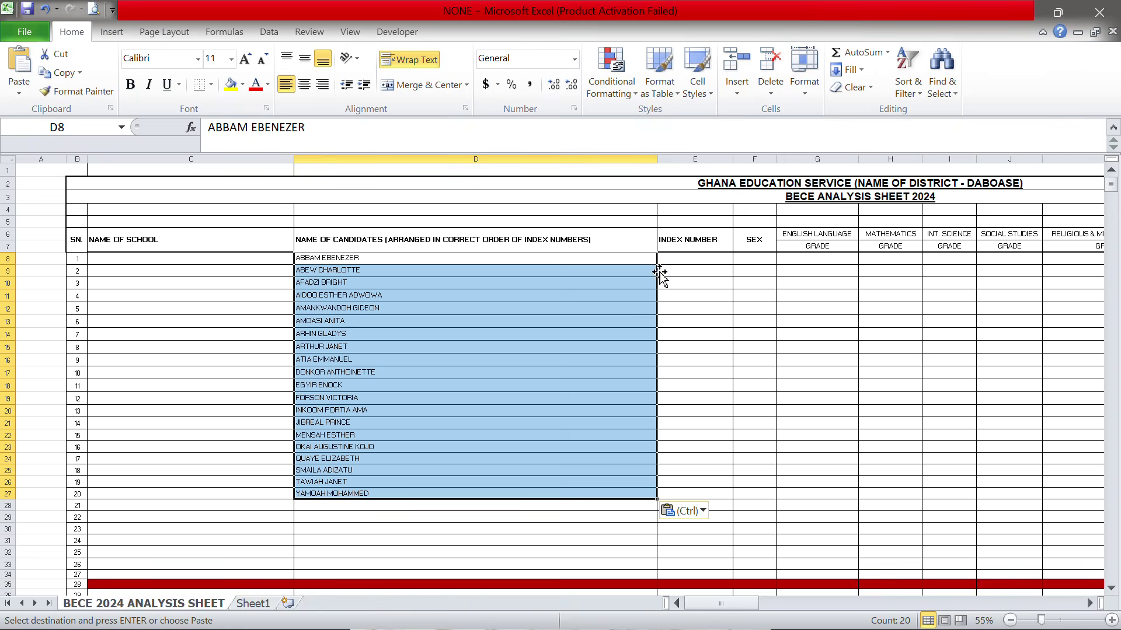
pyautogui.click(252, 605)
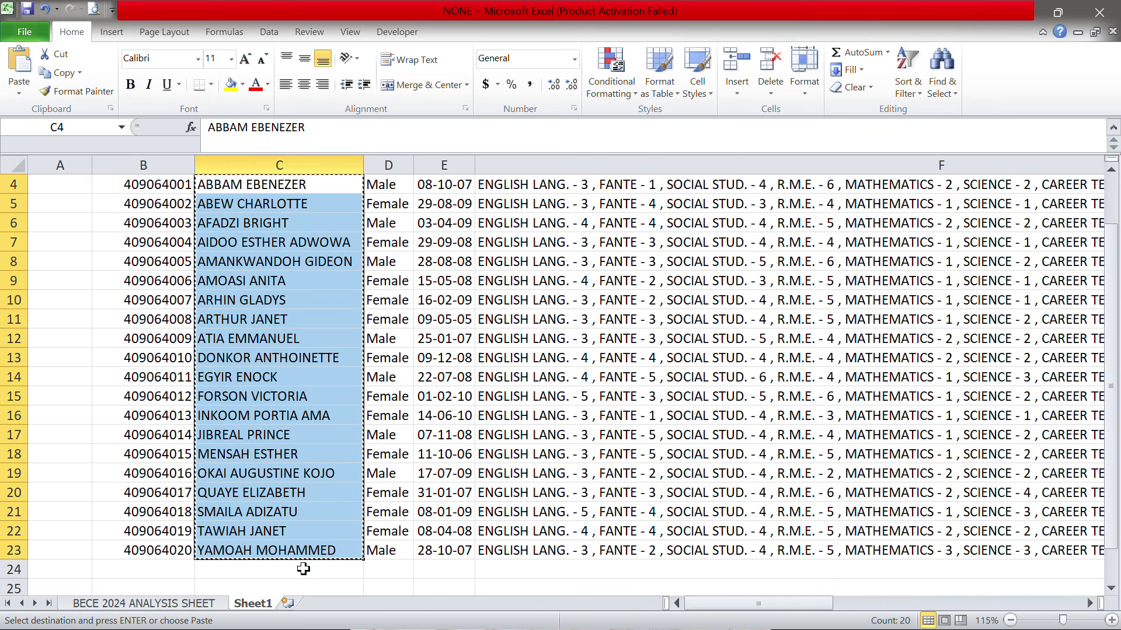
pyautogui.scroll(1, 450, 336)
pyautogui.moveTo(156, 240); pyautogui.dragTo(162, 550)
pyautogui.hotkey('ctrl', 'c')
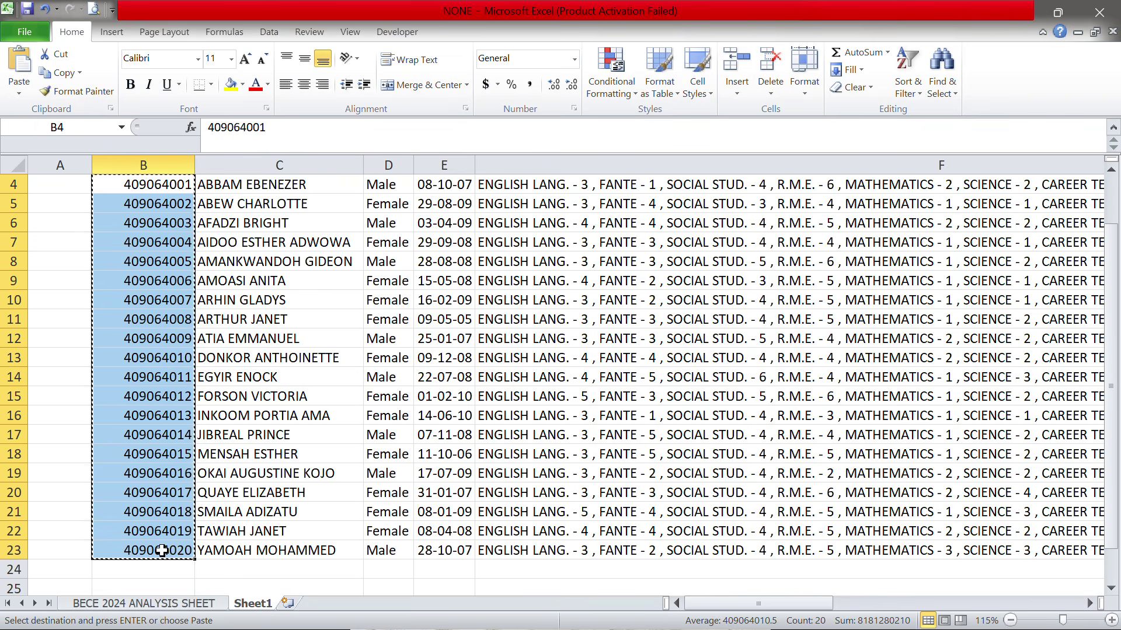
pyautogui.click(144, 603)
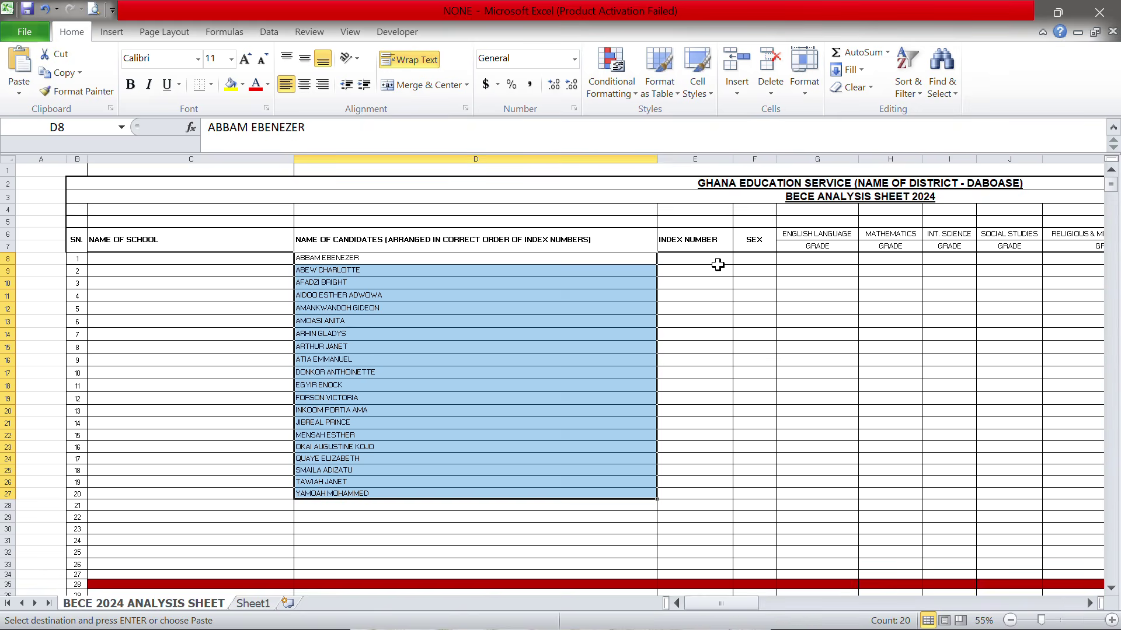
pyautogui.click(707, 258)
pyautogui.rightClick(706, 258)
pyautogui.click(597, 324)
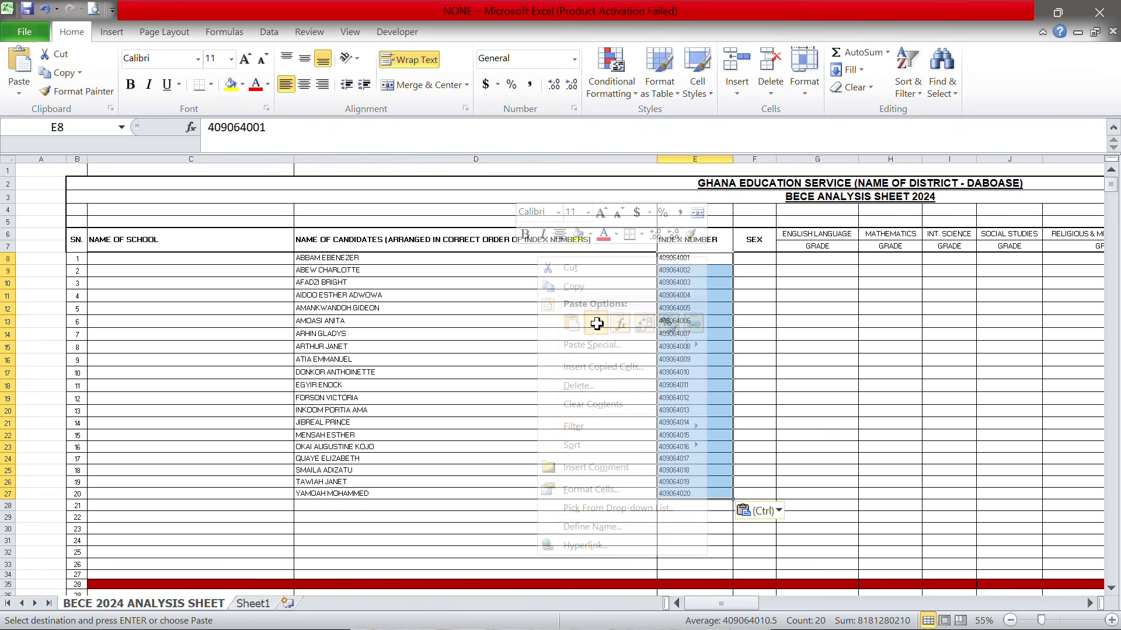
# Copy the genders in D4:D23 of Sheet1 and paste them as values from cell F8 in the analysis sheet's SEX column.
pyautogui.click(254, 604)
pyautogui.scroll(1, 408, 351)
pyautogui.moveTo(386, 242); pyautogui.dragTo(395, 540)
pyautogui.hotkey('ctrl', 'c')
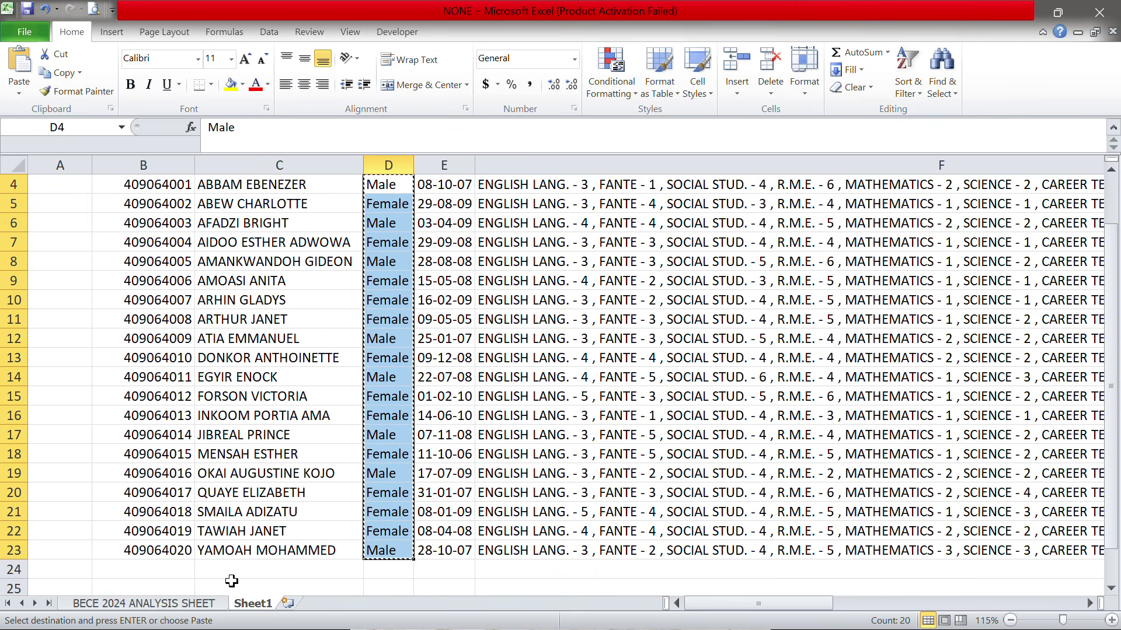
pyautogui.click(143, 603)
pyautogui.click(763, 257)
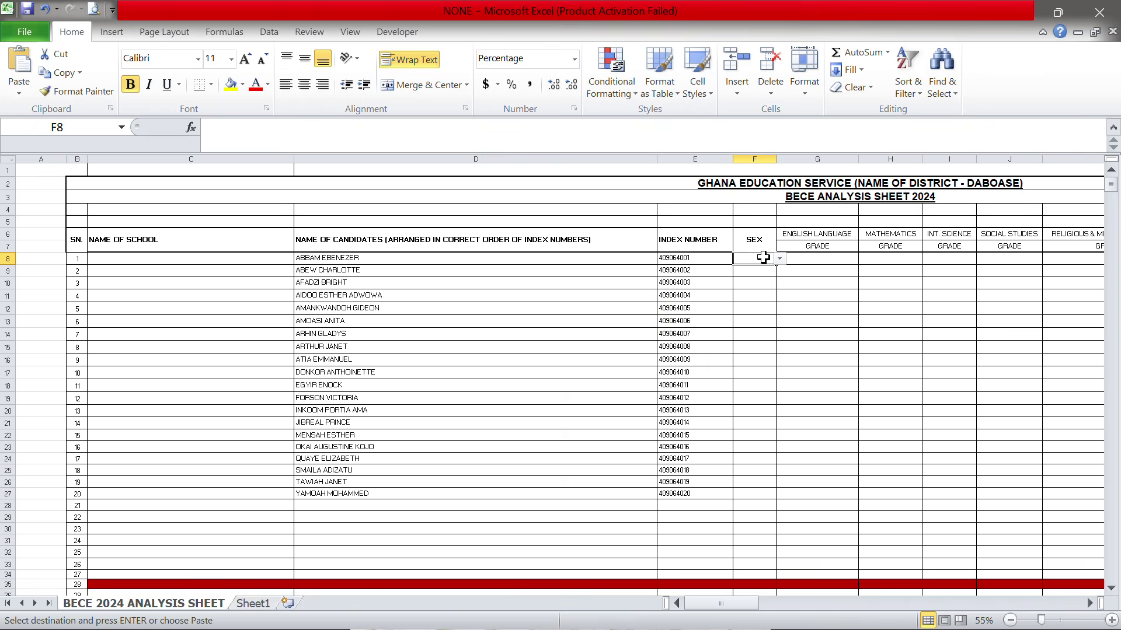
pyautogui.rightClick(763, 257)
pyautogui.click(656, 322)
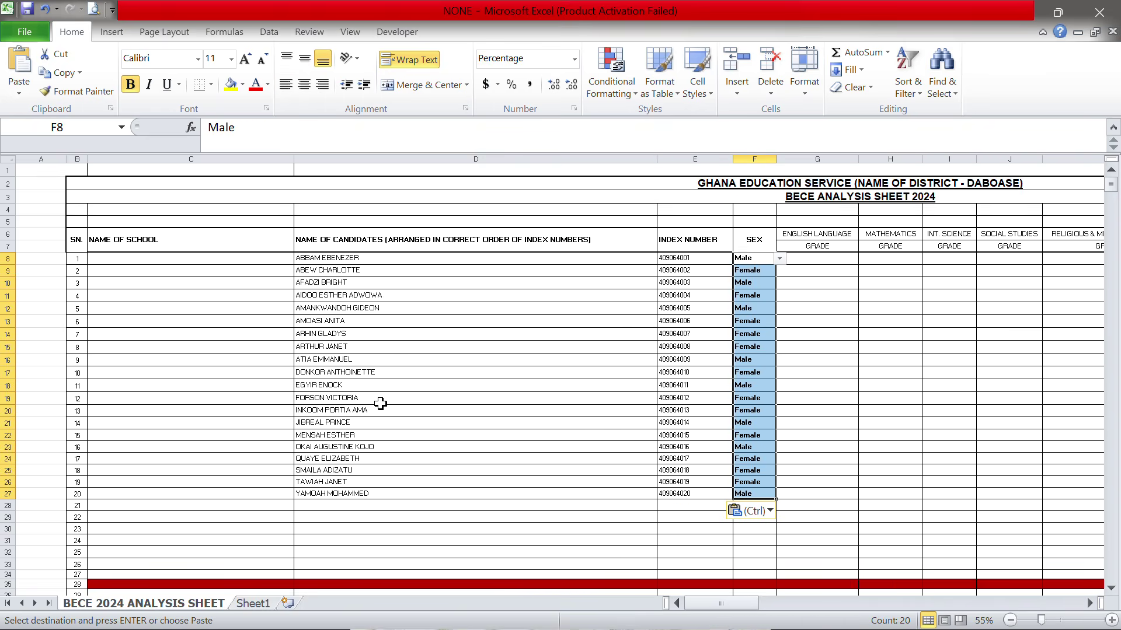
# Examine the allowed drop-down options for the SEX entry in cell F8 against the pasted gender values.
pyautogui.click(855, 294)
pyautogui.click(757, 255)
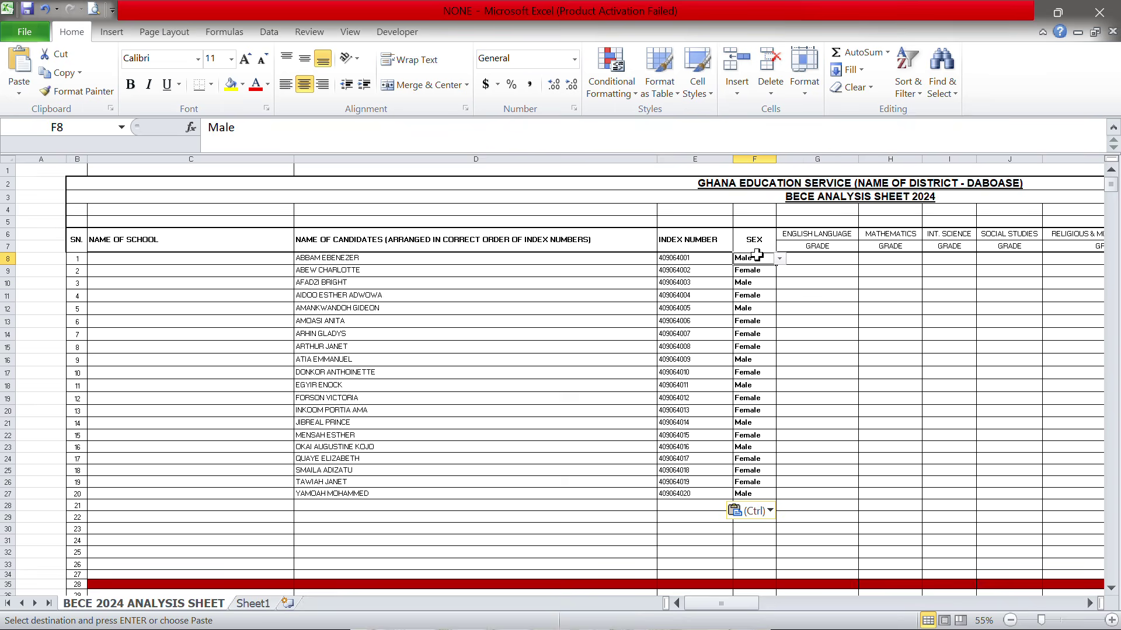
pyautogui.scroll(2, 743, 280)
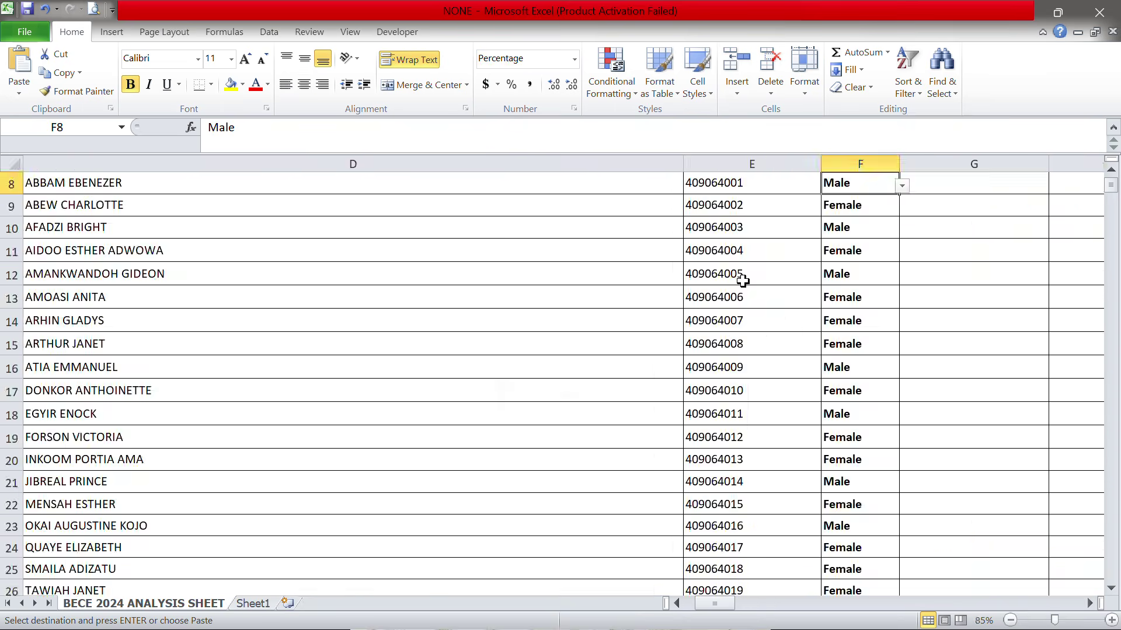
pyautogui.scroll(4, 743, 281)
pyautogui.click(362, 397)
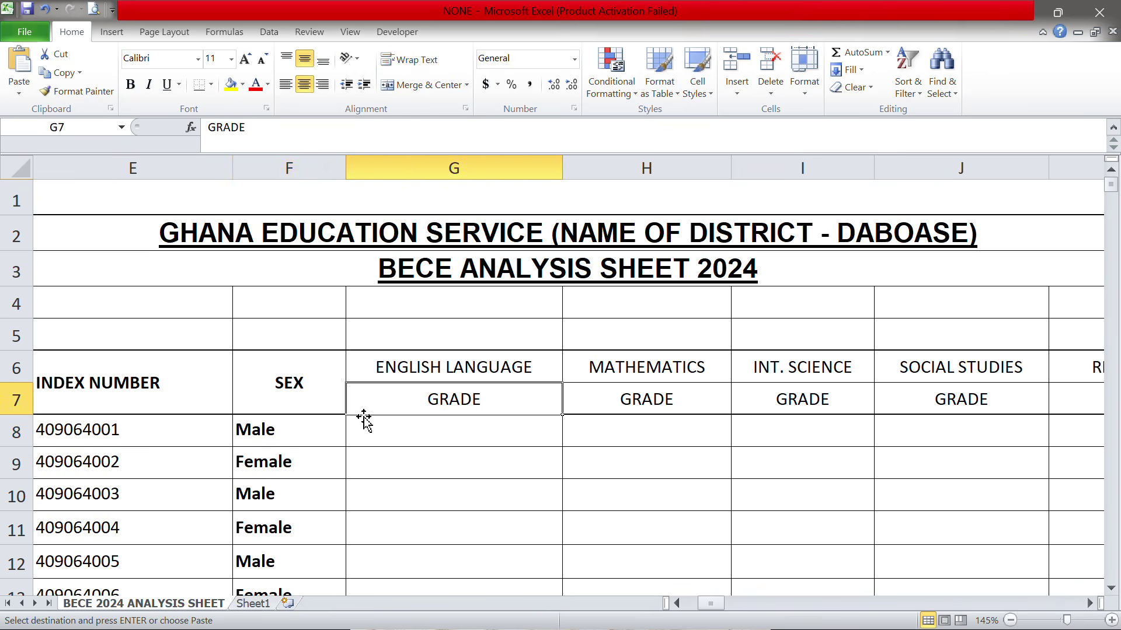
pyautogui.click(315, 431)
pyautogui.click(348, 440)
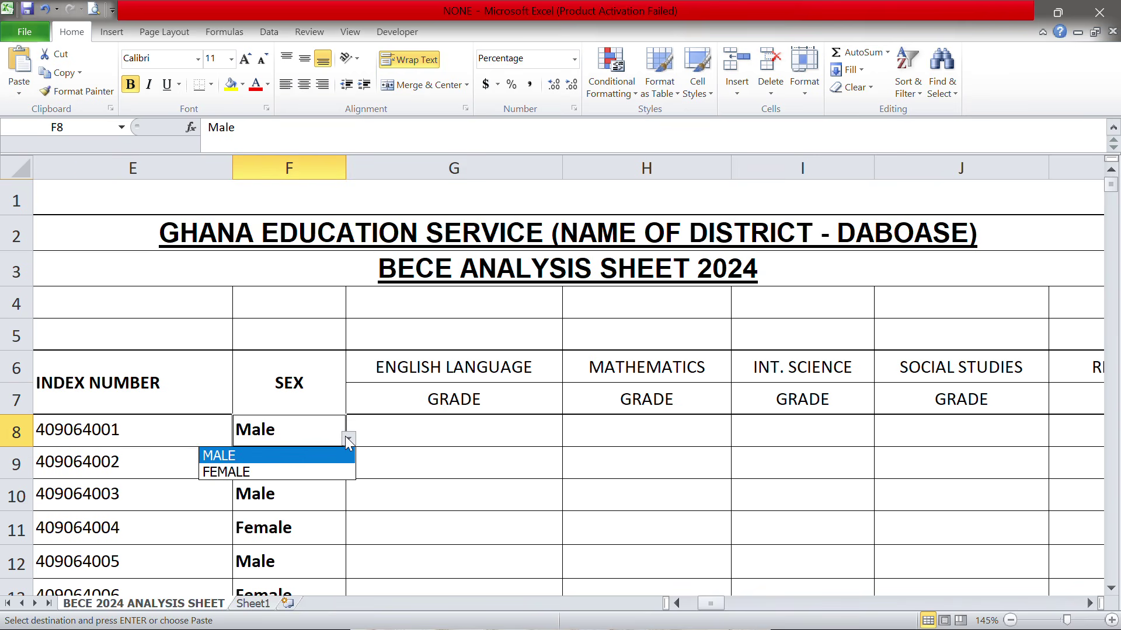
pyautogui.click(348, 441)
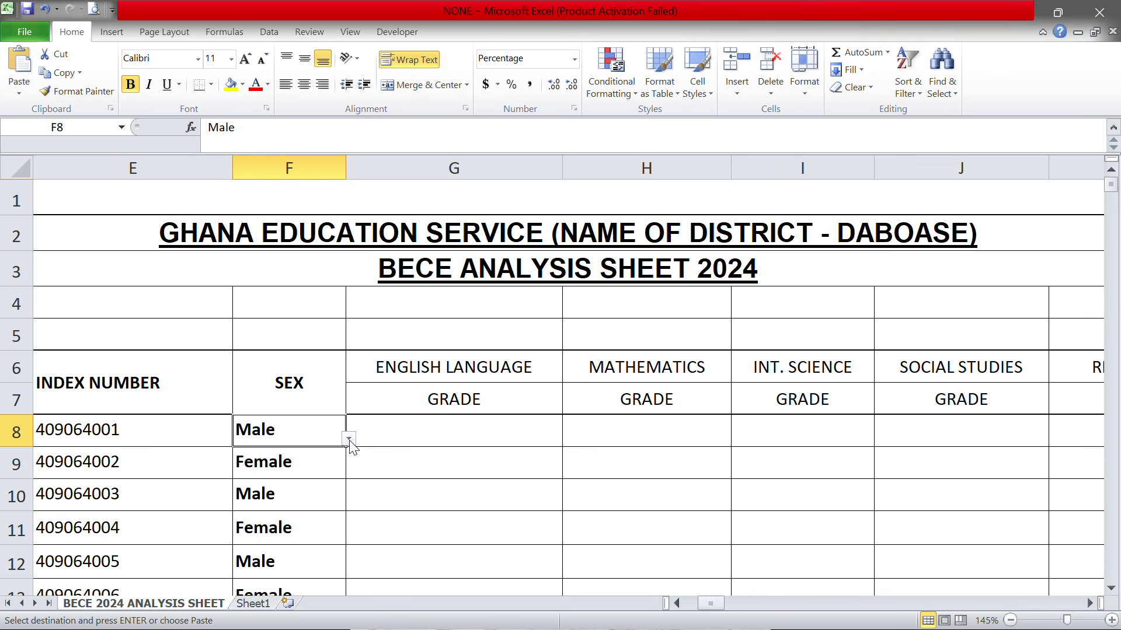
pyautogui.click(348, 441)
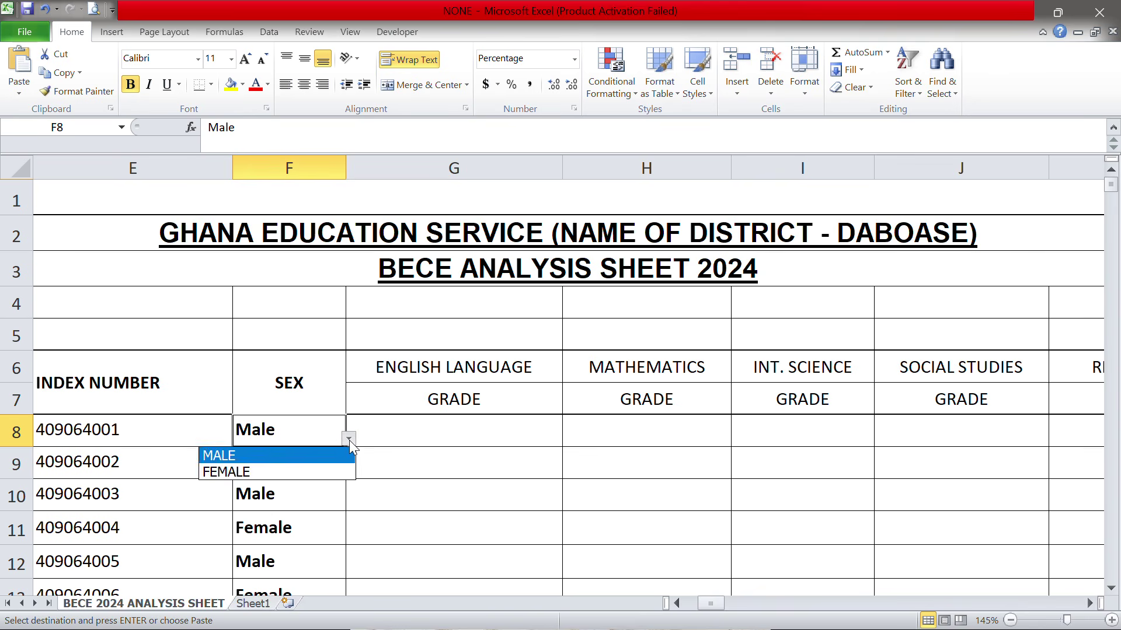
pyautogui.click(349, 440)
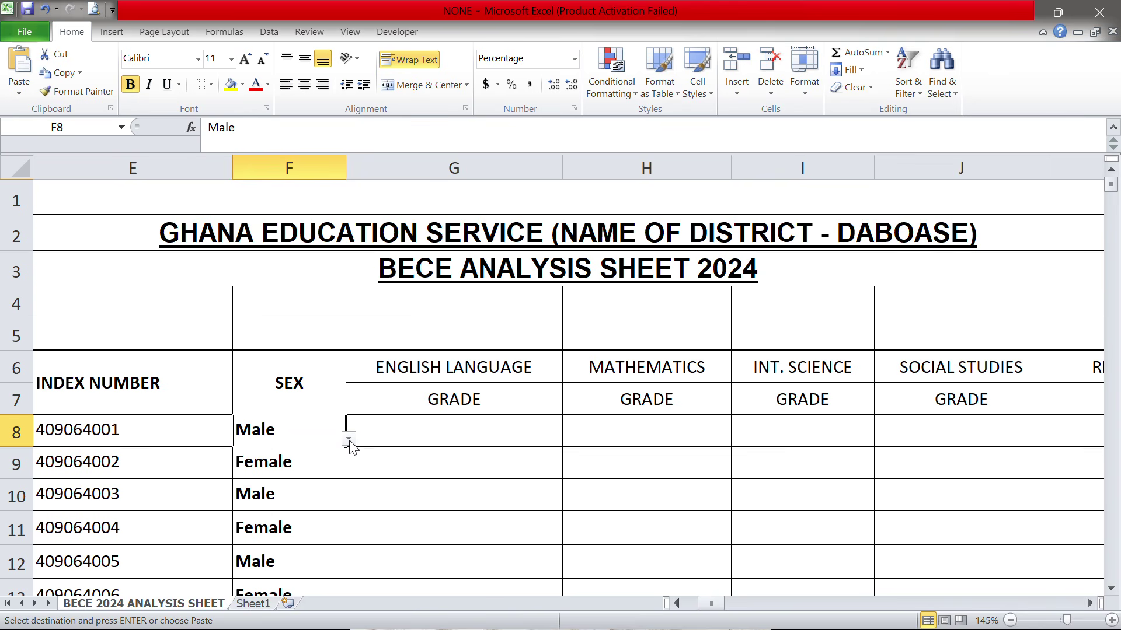
pyautogui.scroll(-2, 432, 424)
pyautogui.scroll(-1, 432, 425)
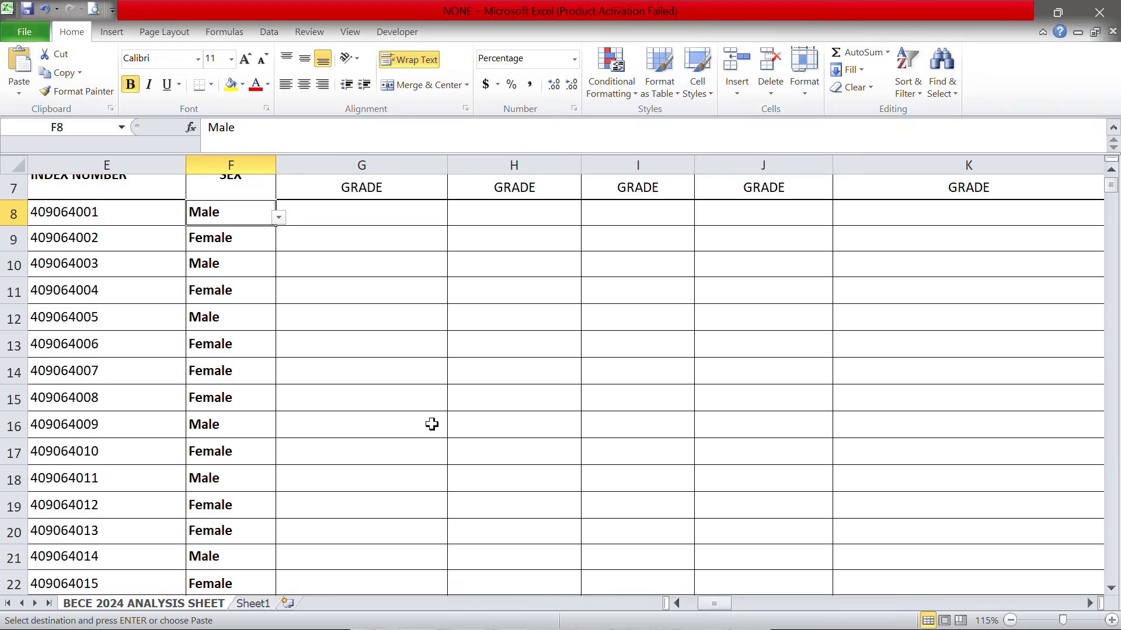
pyautogui.scroll(-1, 432, 424)
pyautogui.scroll(2, 432, 424)
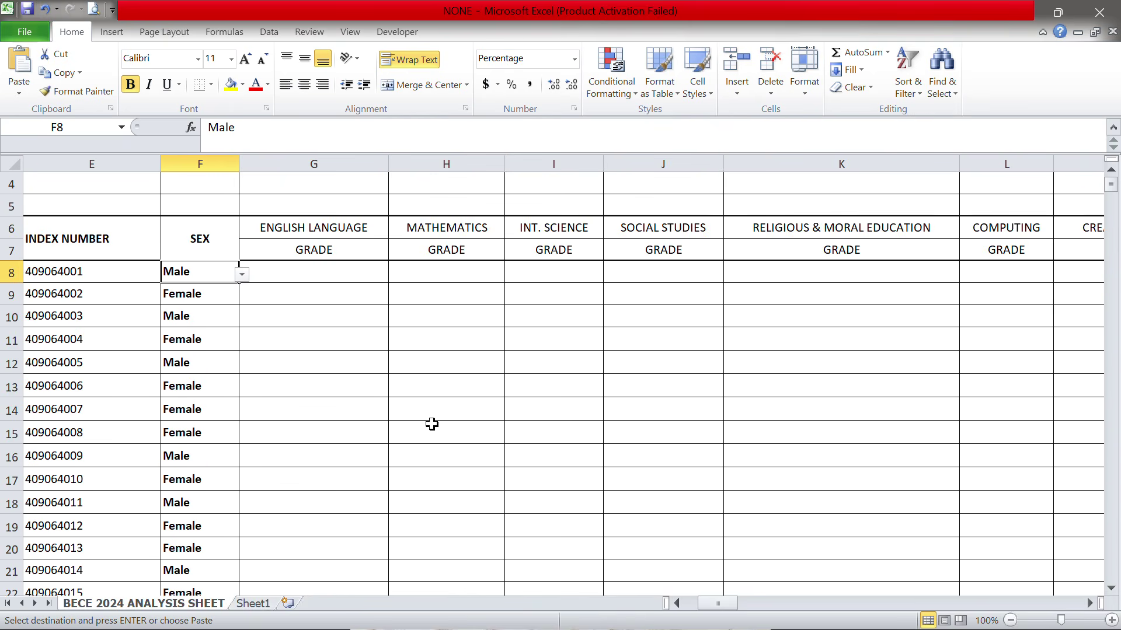
pyautogui.scroll(-5, 432, 424)
pyautogui.scroll(6, 432, 425)
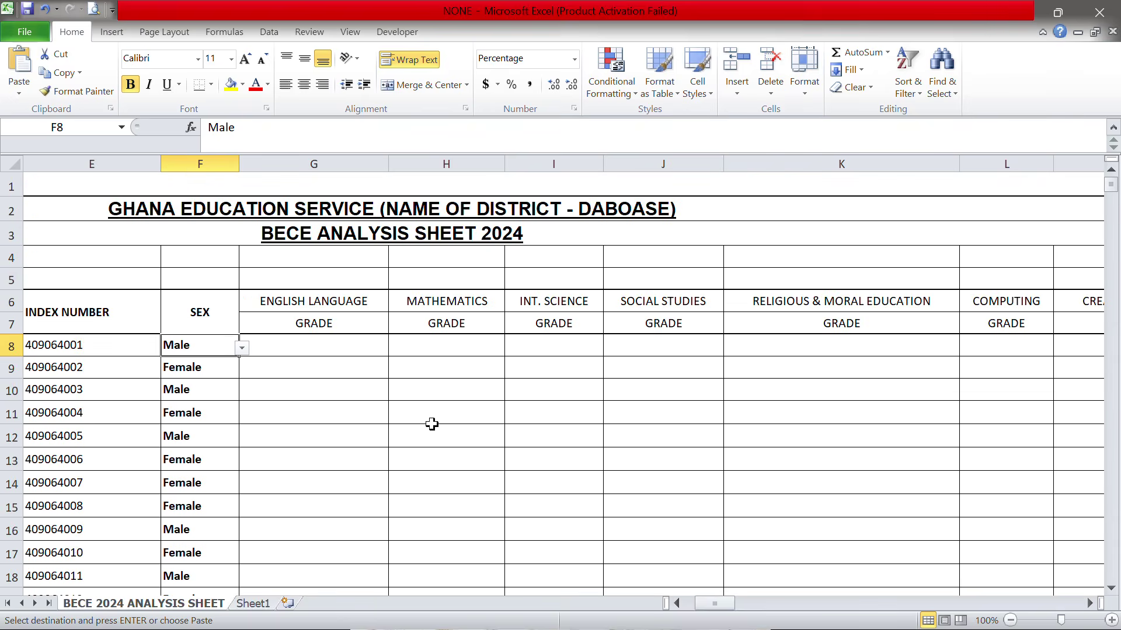
# Switch to the WAEC Results Listing PDF and copy the school name AKOTOSU D/A JHS from its first page.
pyautogui.hscroll(-2, 432, 424)
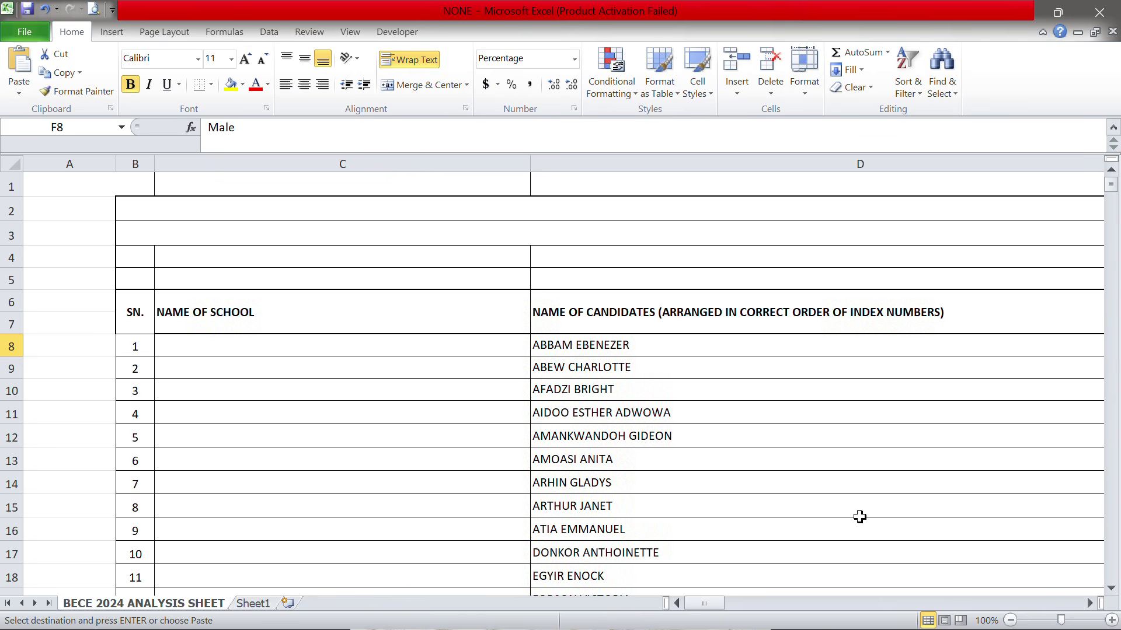
pyautogui.keyDown('ctrl'); pyautogui.scroll(-2, 790, 500); pyautogui.keyUp('ctrl')
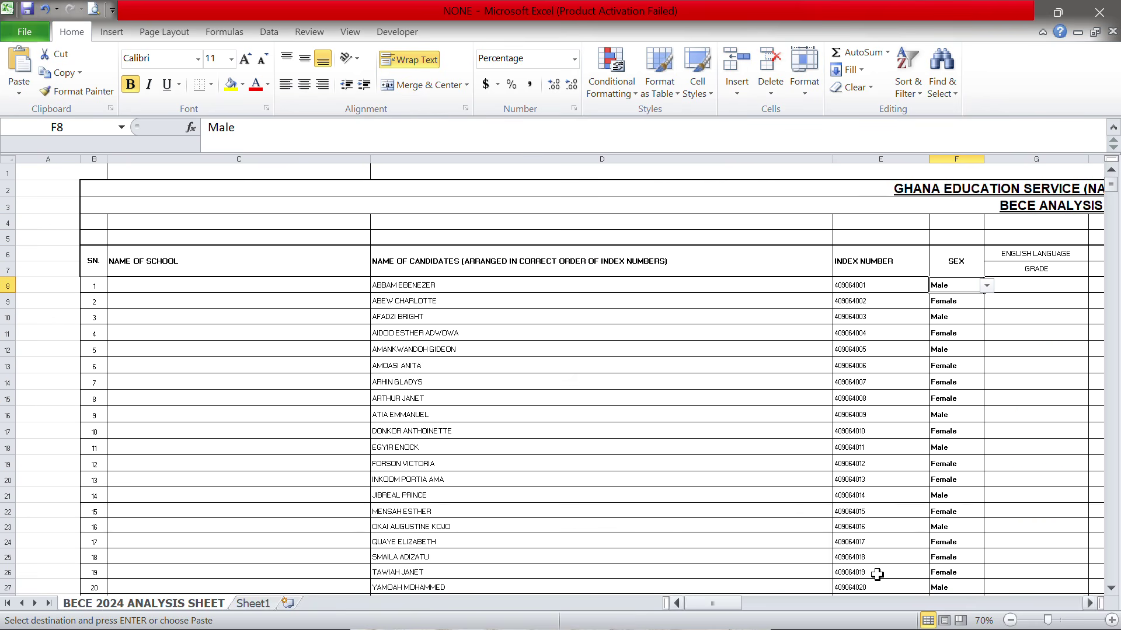
pyautogui.click(1057, 13)
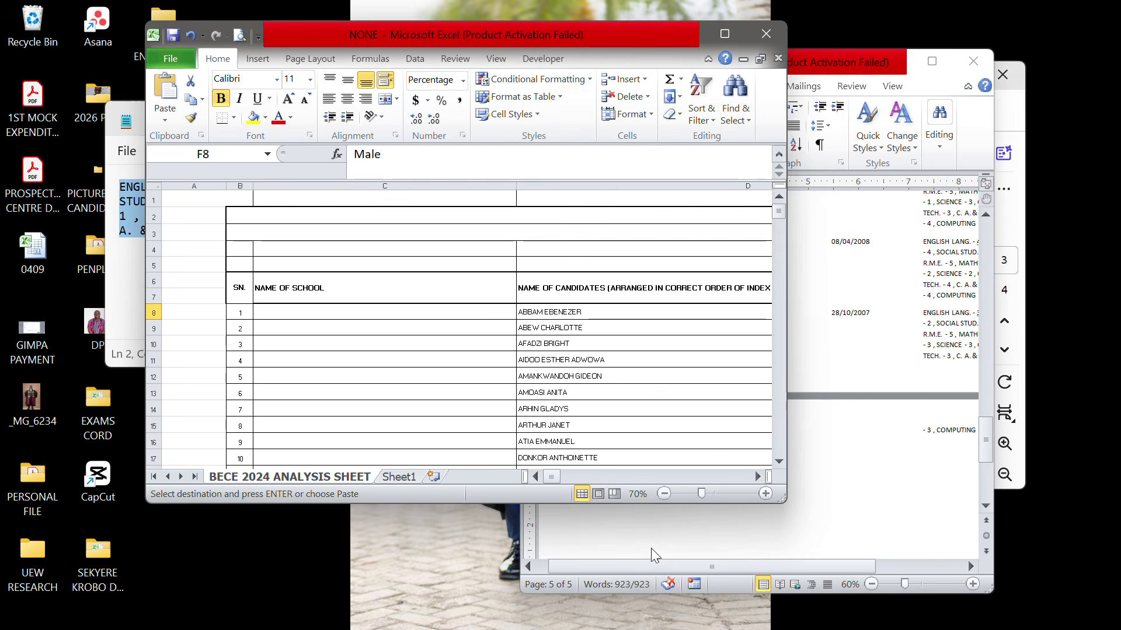
pyautogui.click(749, 610)
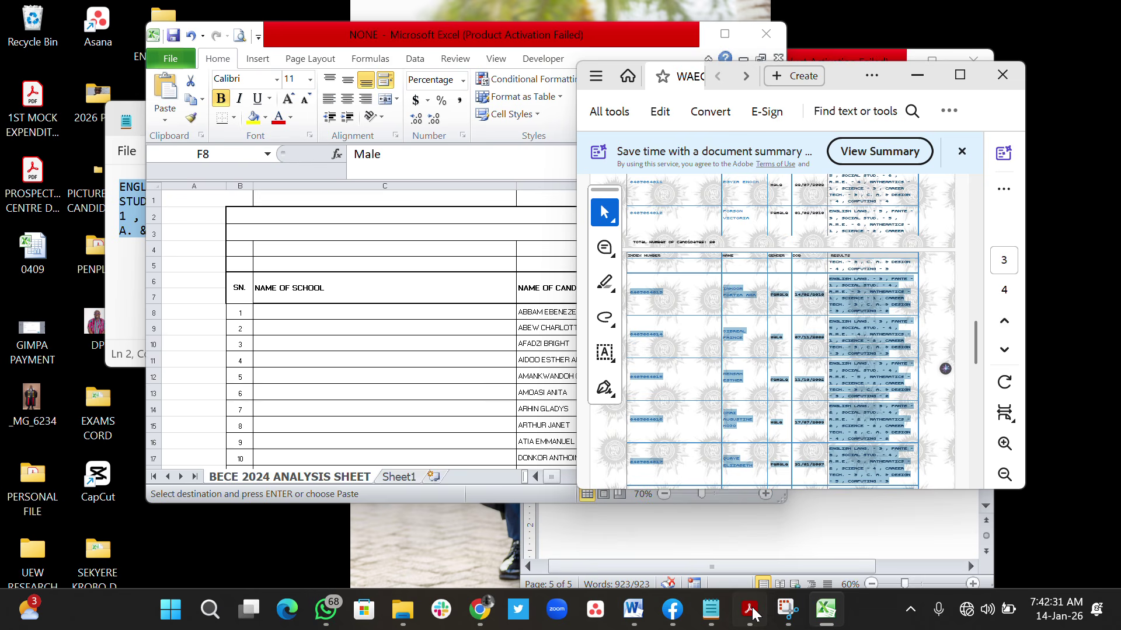
pyautogui.press('Home')
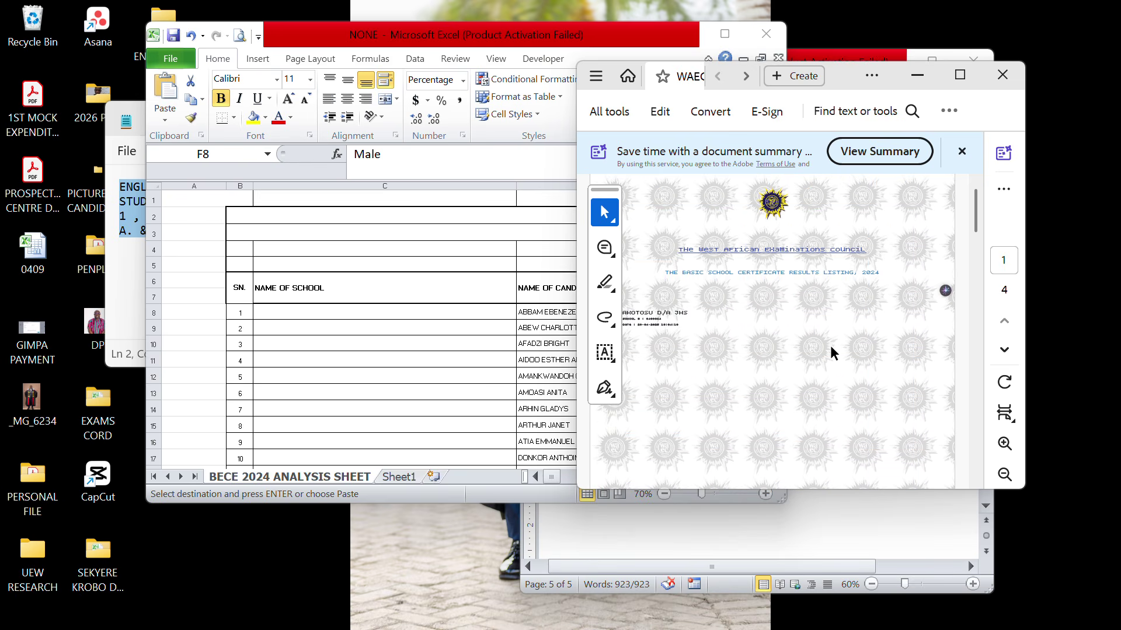
pyautogui.scroll(1, 720, 312)
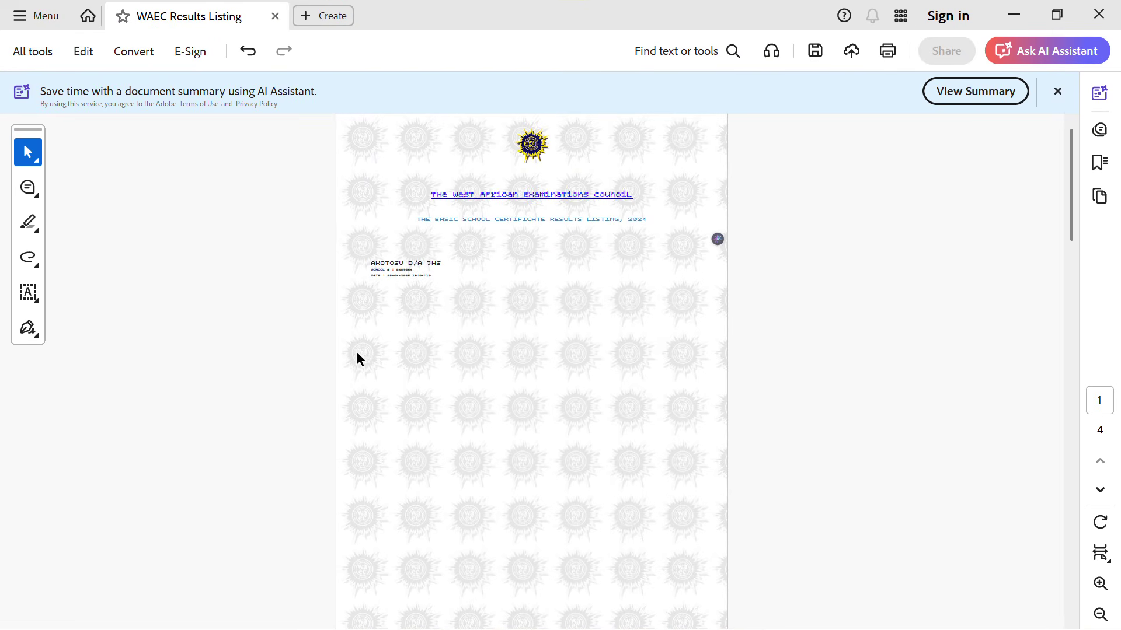
pyautogui.moveTo(368, 263); pyautogui.dragTo(443, 263)
pyautogui.press('super+c')
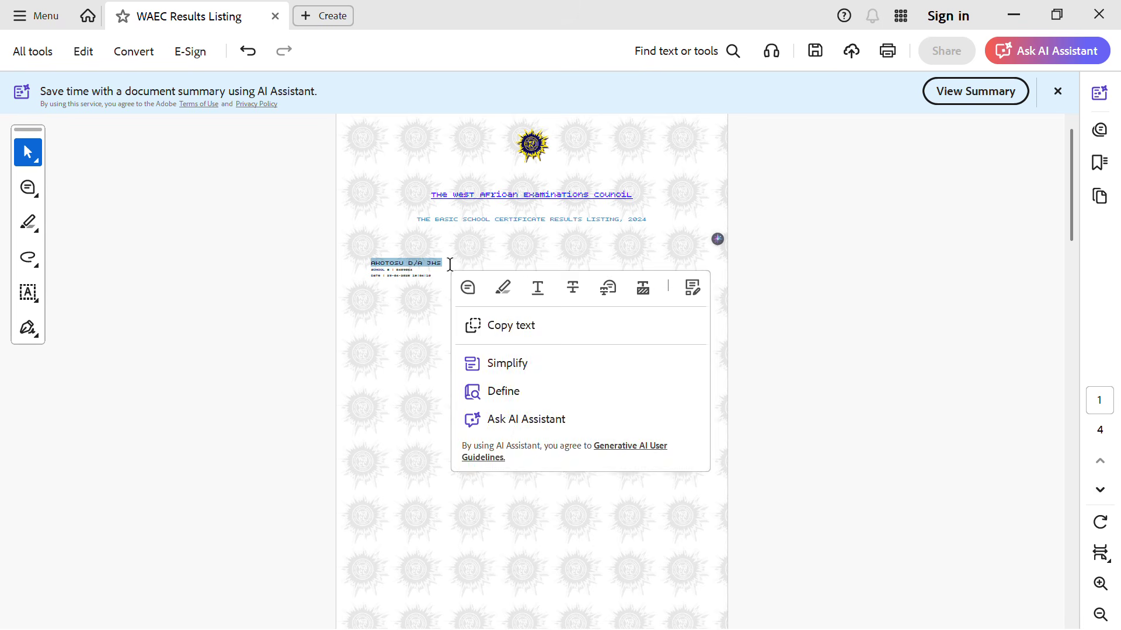
# Return to the Excel analysis sheet, paste the school name as text into C8 and fill it down to C27.
pyautogui.click(1014, 16)
pyautogui.click(724, 34)
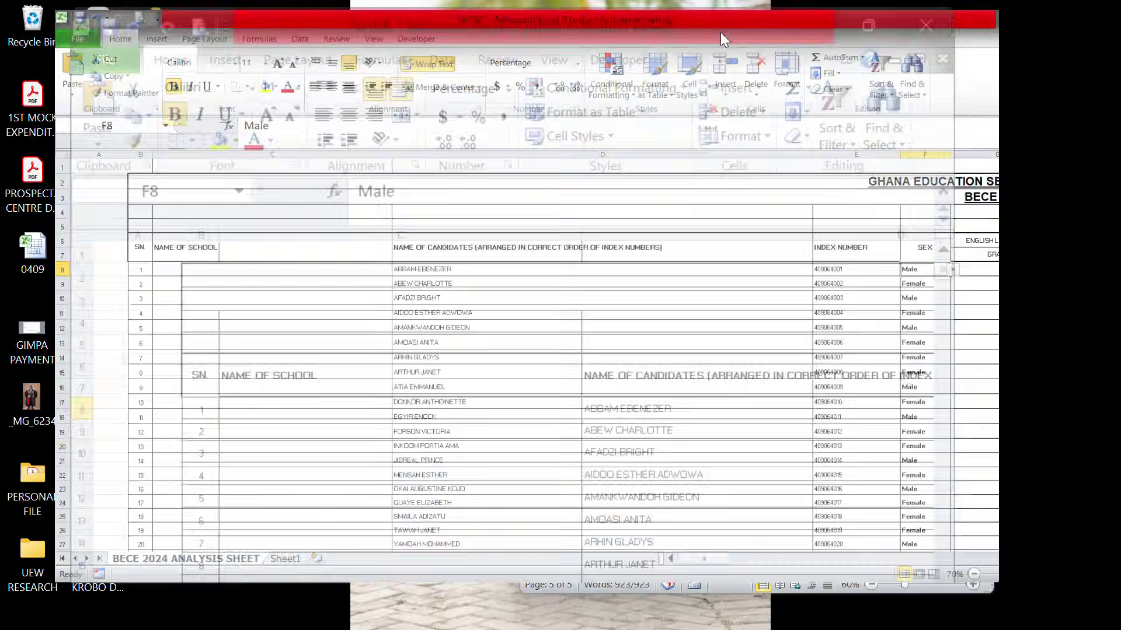
pyautogui.rightClick(192, 287)
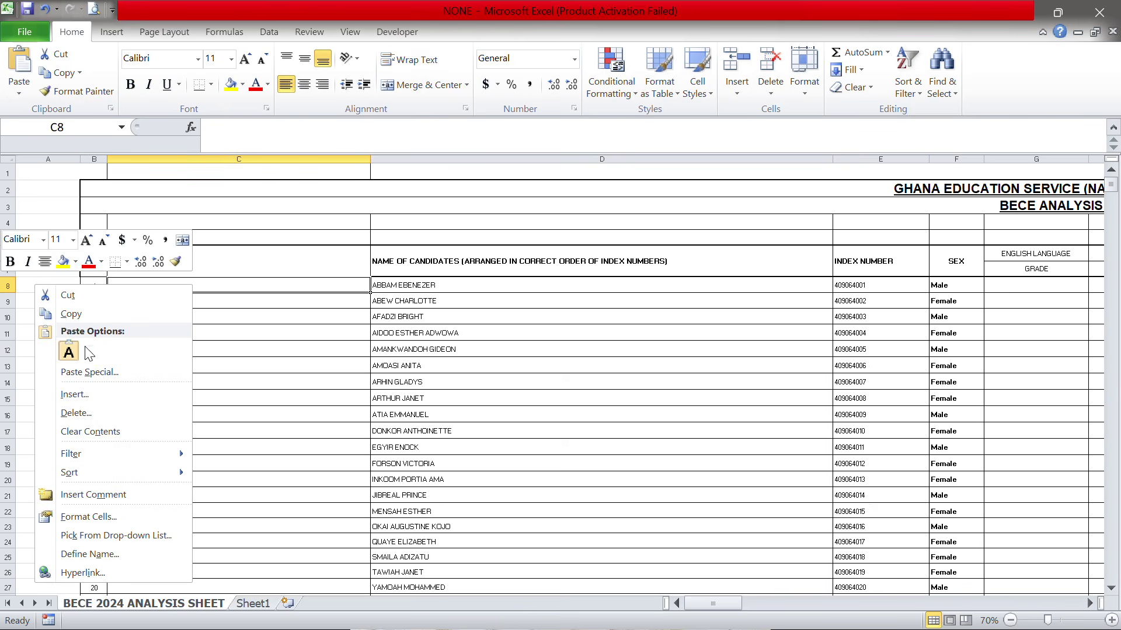
pyautogui.click(70, 350)
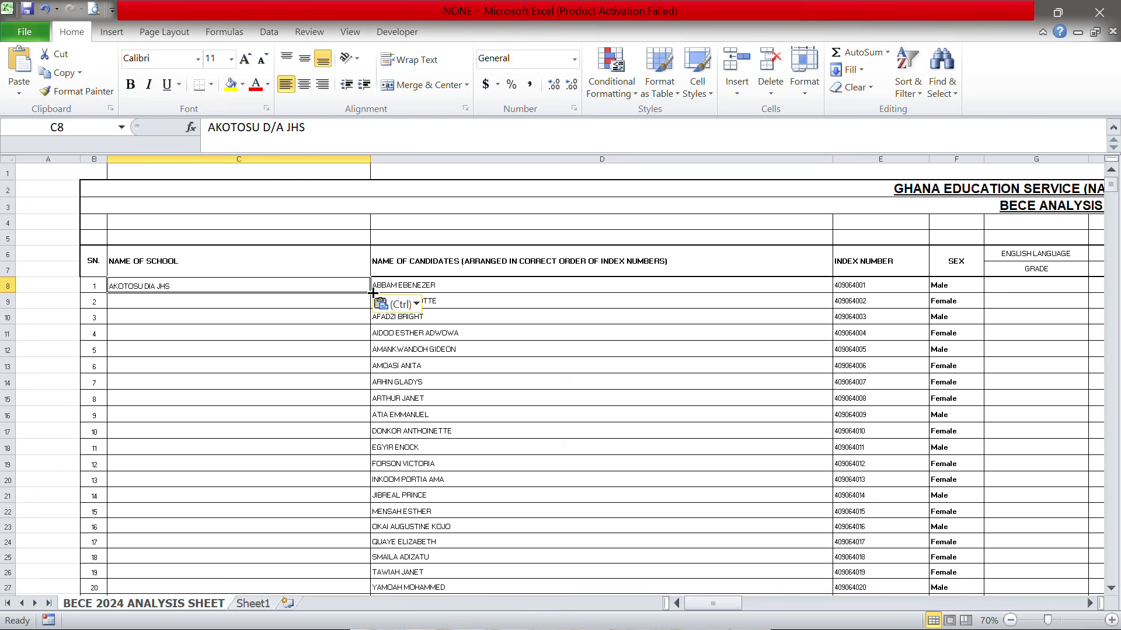
pyautogui.moveTo(370, 293); pyautogui.dragTo(362, 396)
pyautogui.click(560, 269)
pyautogui.press('super+d')
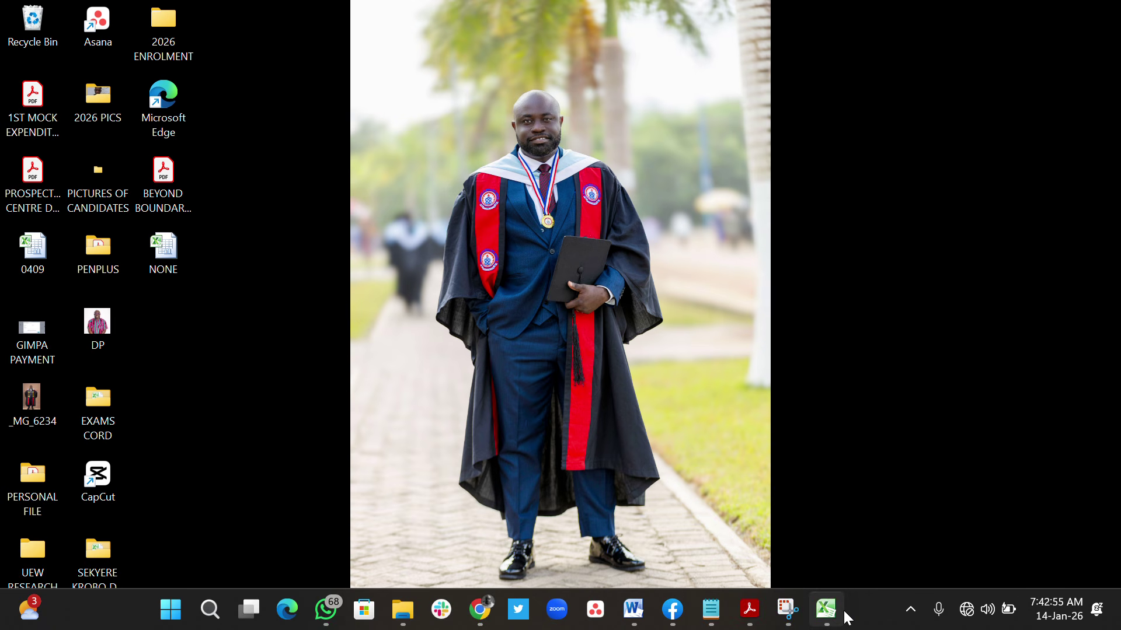
pyautogui.moveTo(787, 609)
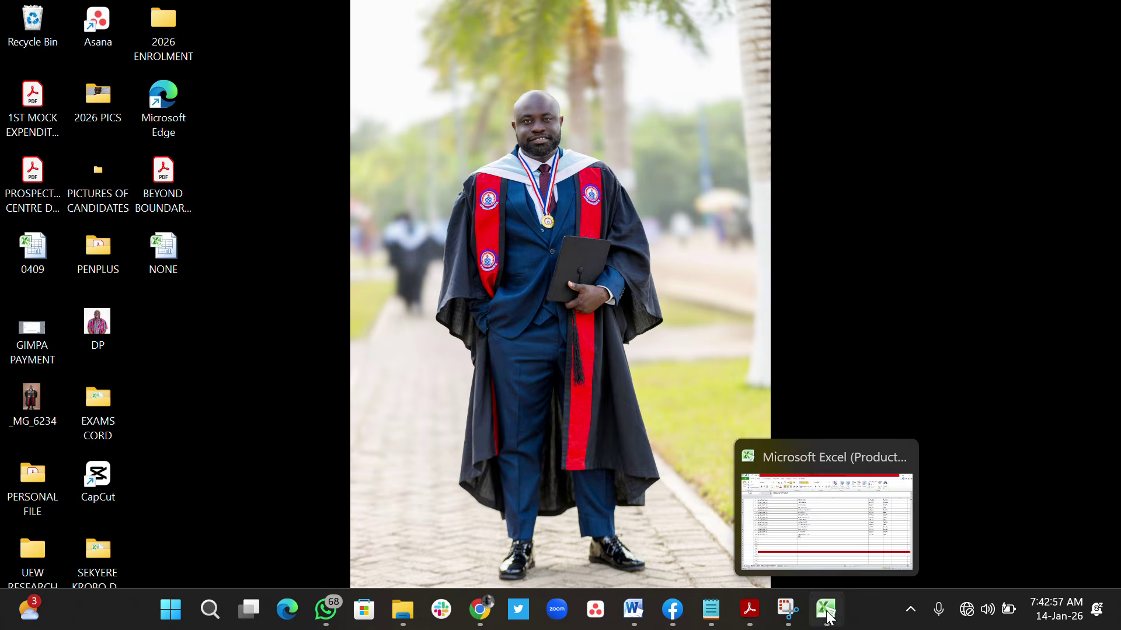
pyautogui.click(825, 609)
pyautogui.click(555, 313)
pyautogui.scroll(4, 555, 313)
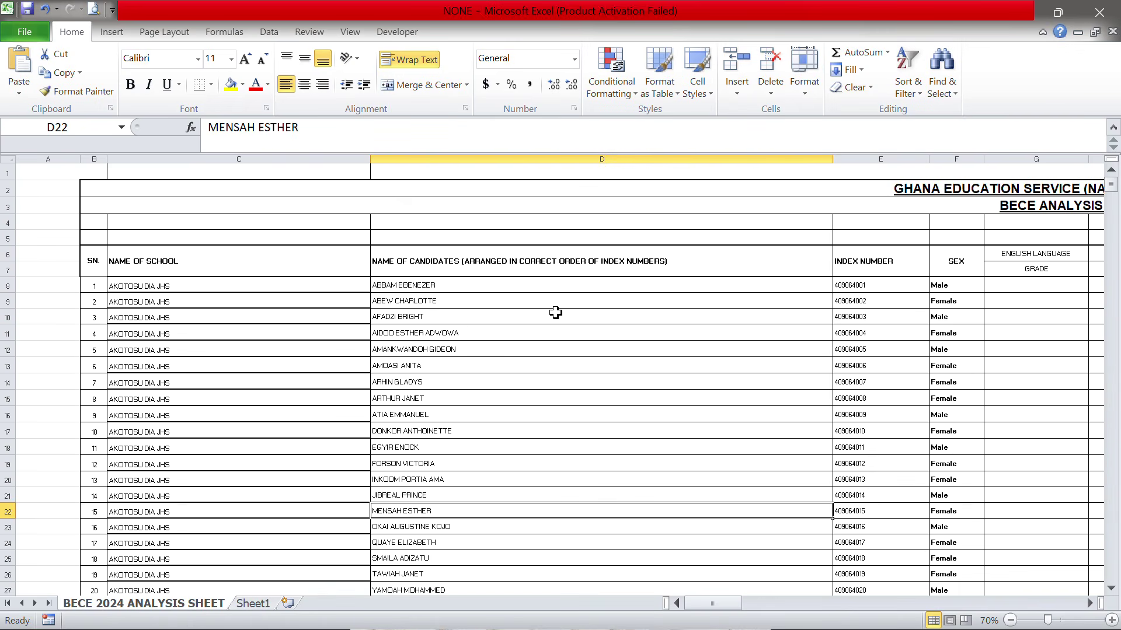
# Narrow the candidate names column D of the analysis sheet to roughly the width of the longest name.
pyautogui.doubleClick(833, 163)
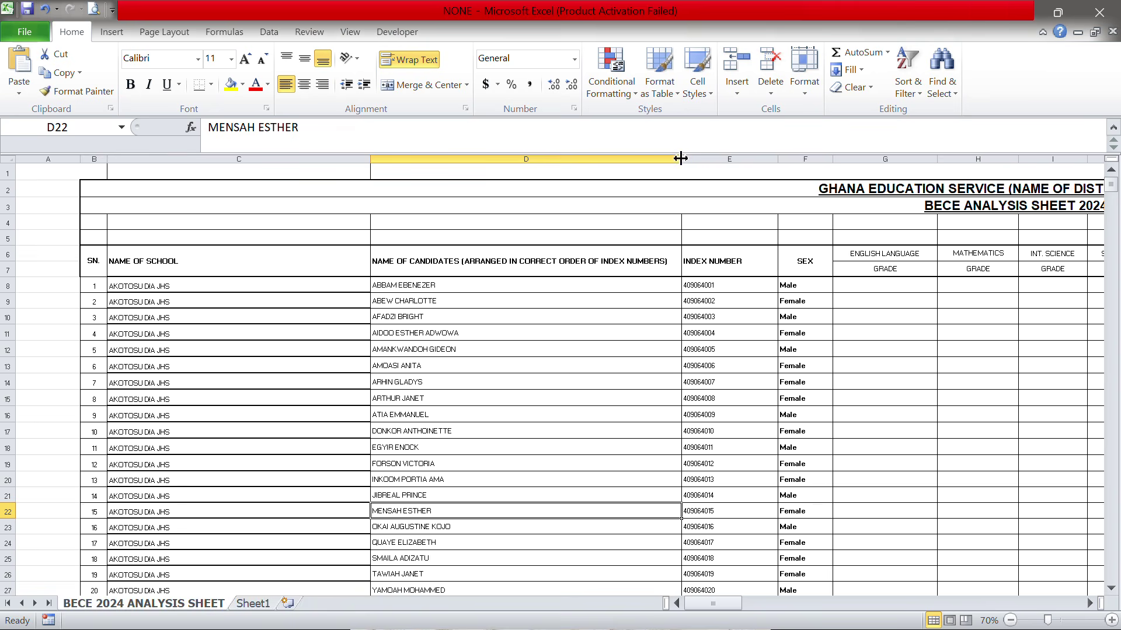
pyautogui.moveTo(681, 159); pyautogui.dragTo(491, 186)
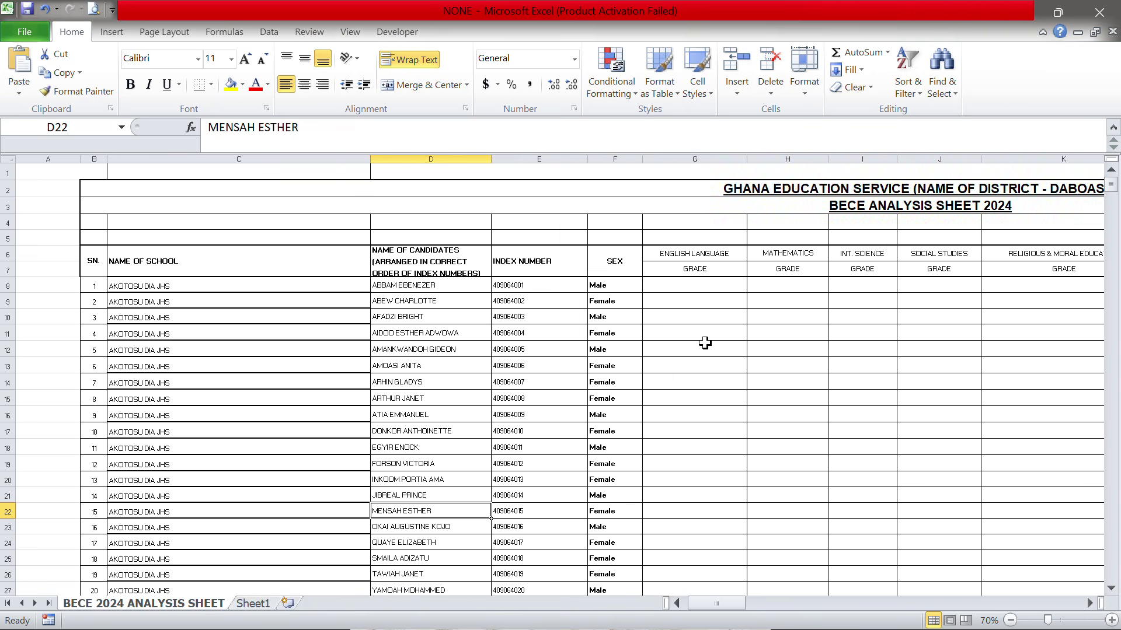
pyautogui.hscroll(2, 705, 343)
pyautogui.scroll(-2, 705, 343)
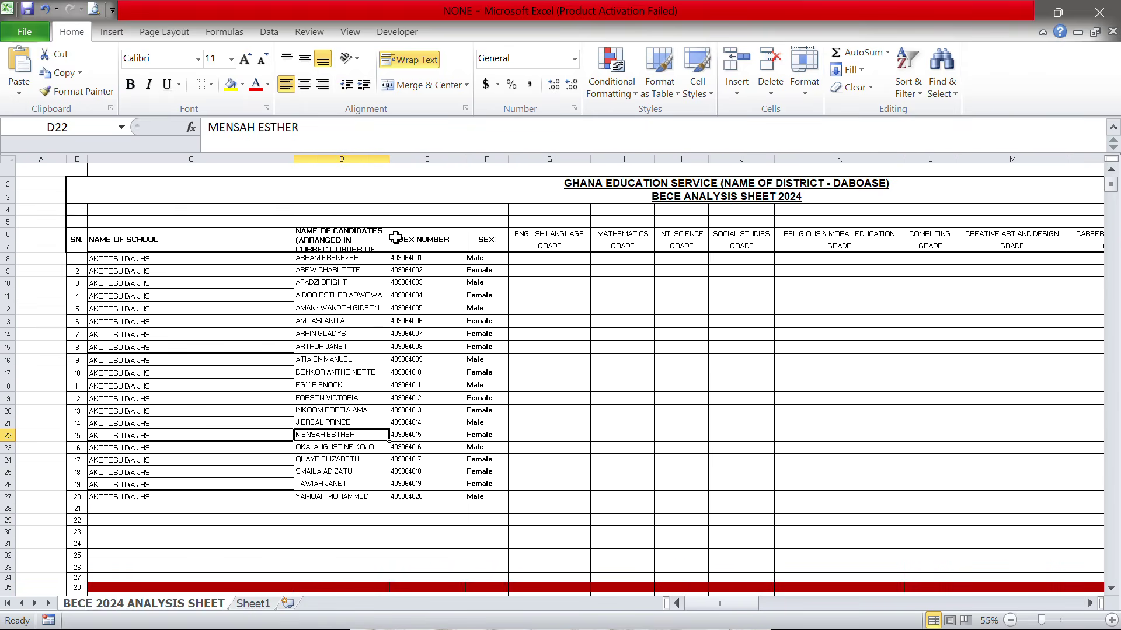
pyautogui.click(558, 258)
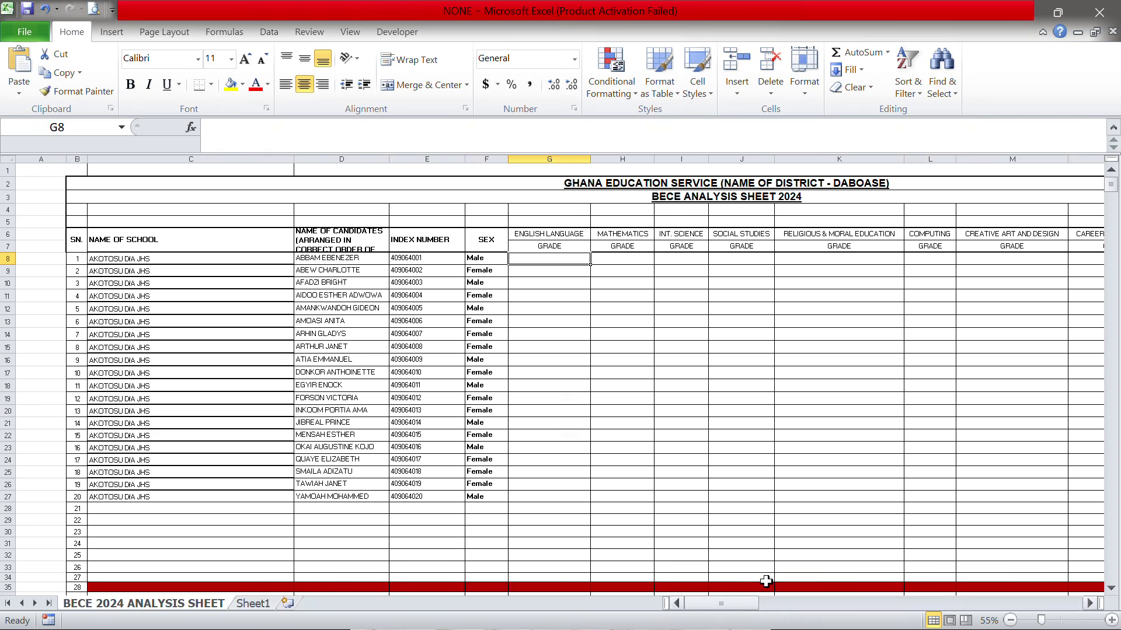
# Start Text to Columns on the subjects and grades in F4:F23 of Sheet1, treating the data as Delimited.
pyautogui.click(253, 603)
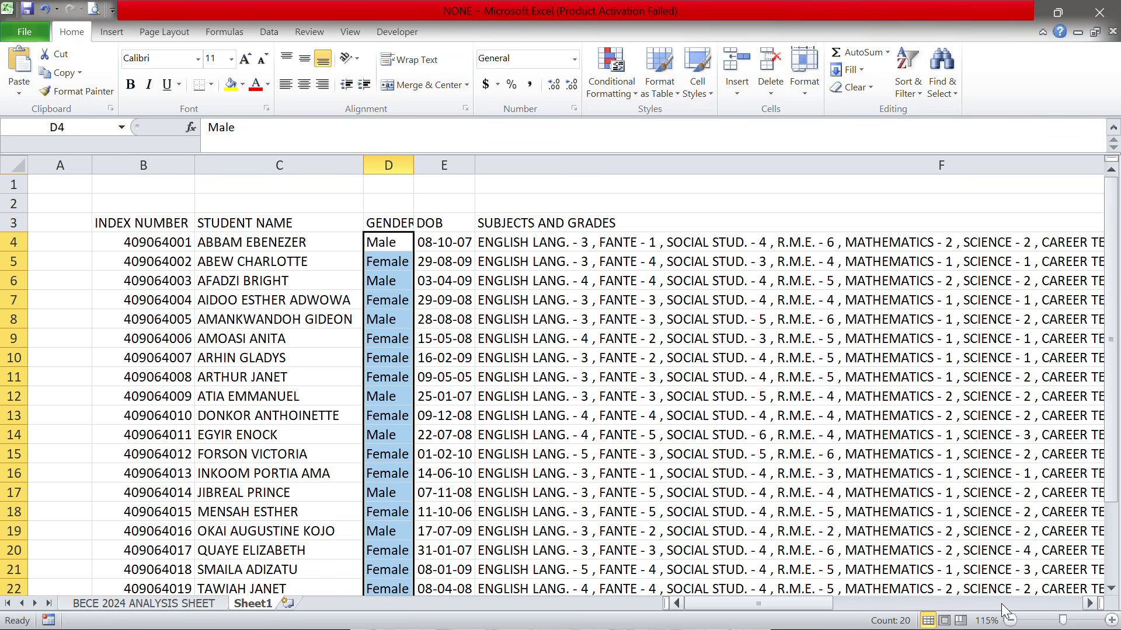
pyautogui.click(1010, 621)
pyautogui.click(1010, 621)
pyautogui.moveTo(292, 231); pyautogui.dragTo(407, 557)
pyautogui.click(269, 34)
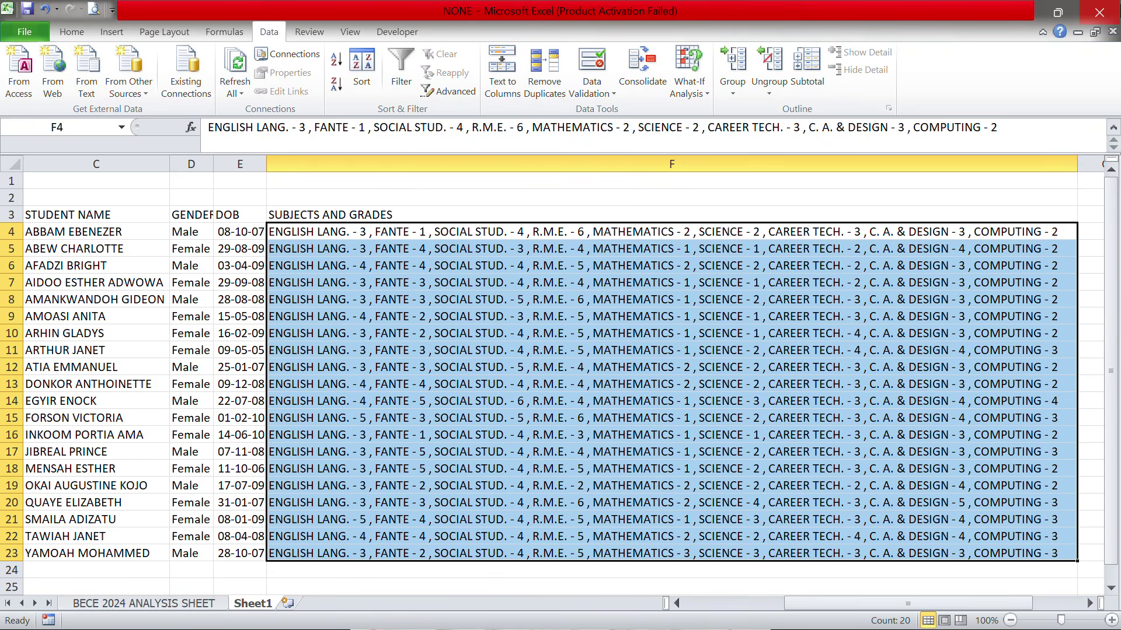
pyautogui.click(1058, 12)
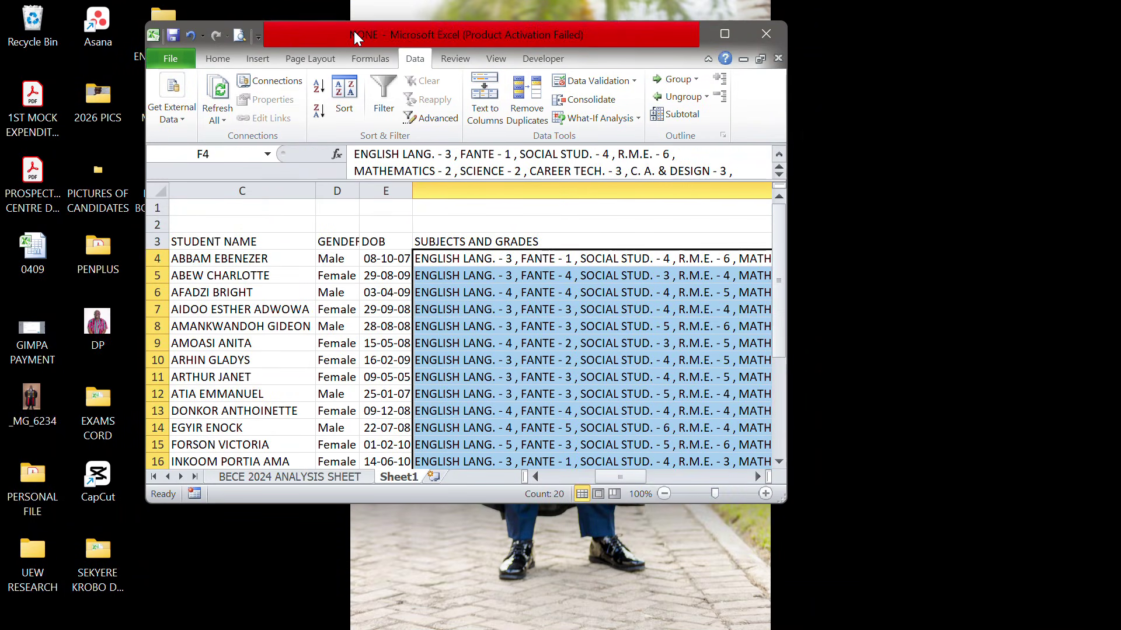
pyautogui.moveTo(359, 40); pyautogui.dragTo(326, 72)
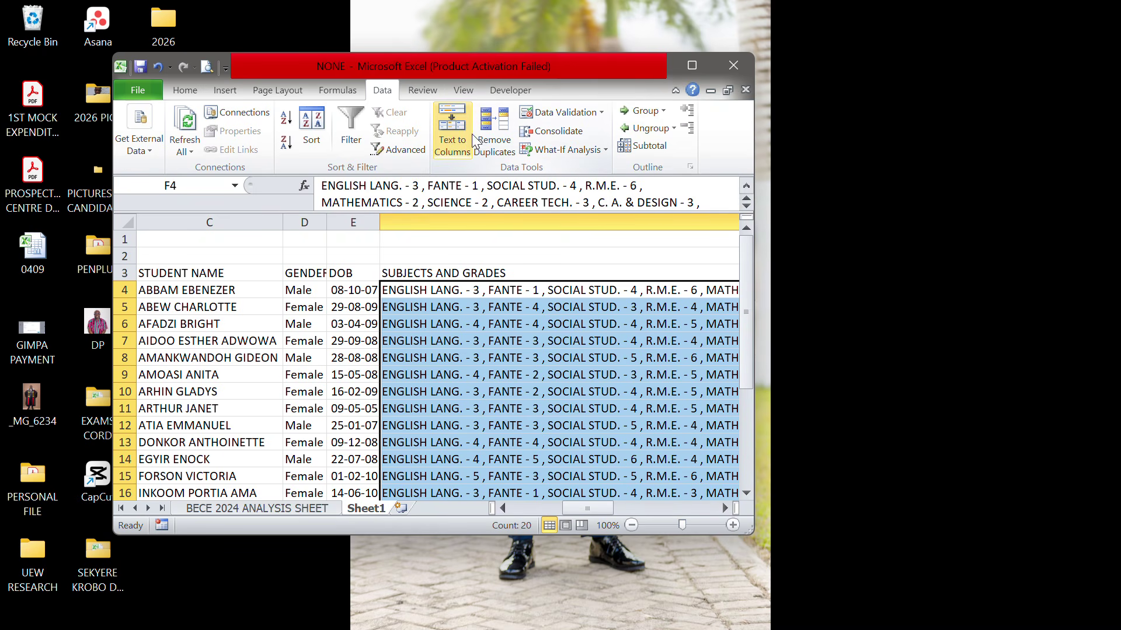
pyautogui.click(703, 67)
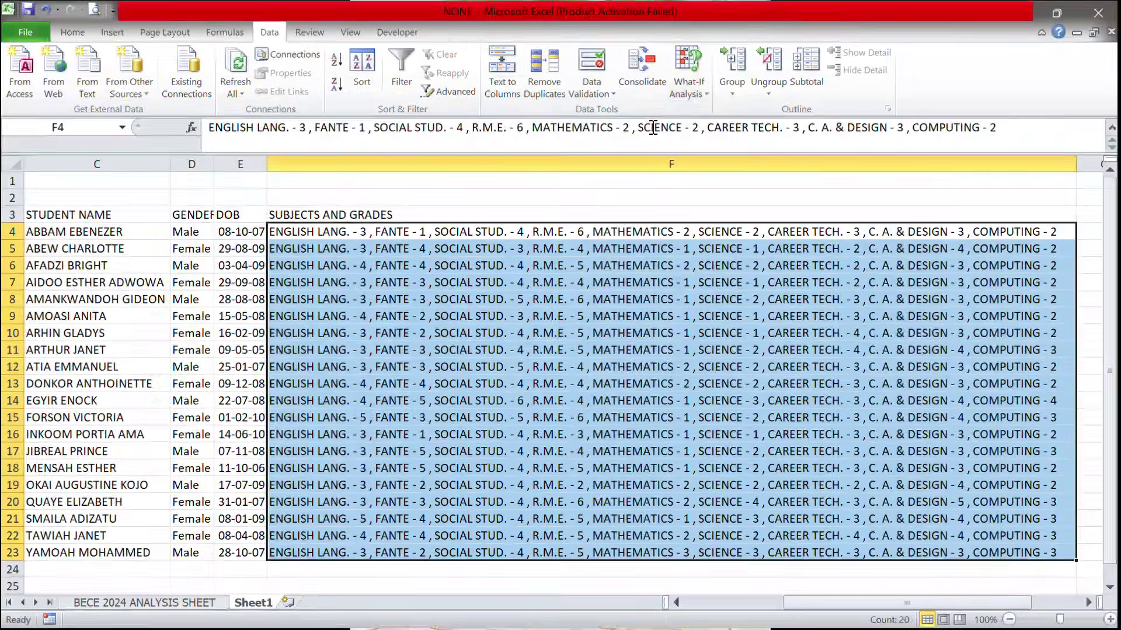
pyautogui.click(509, 79)
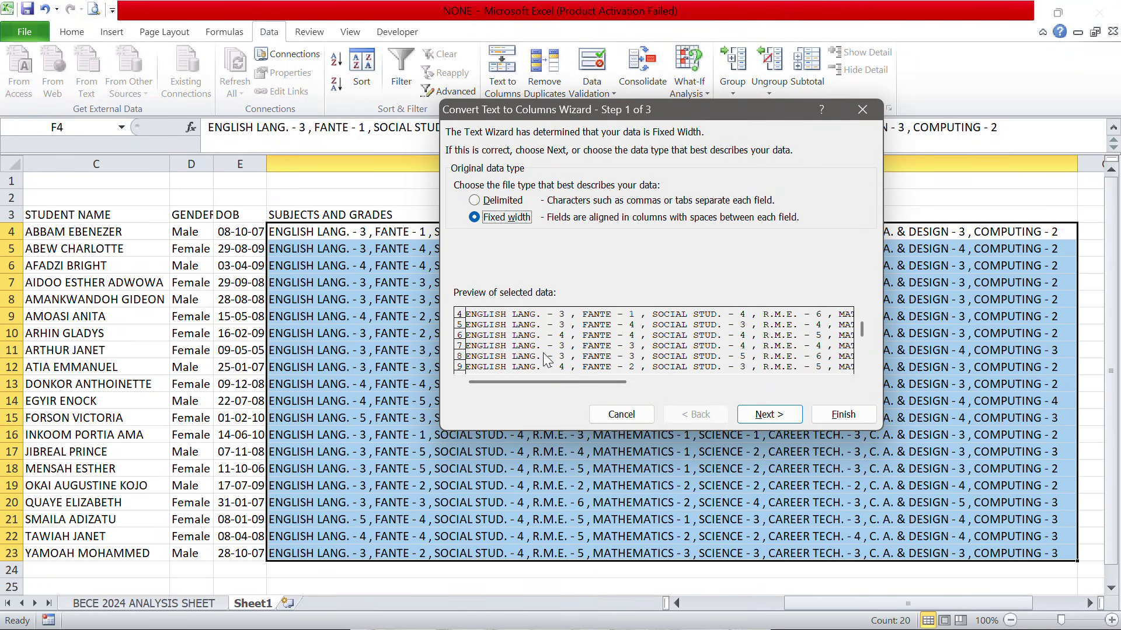
pyautogui.click(493, 204)
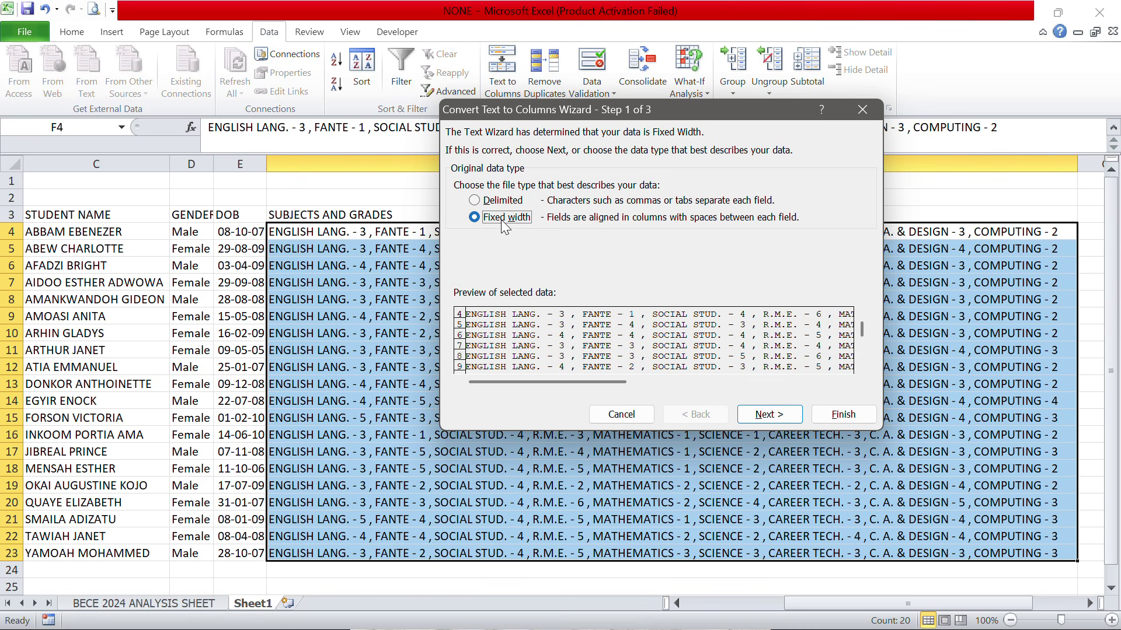
pyautogui.click(511, 205)
pyautogui.click(778, 416)
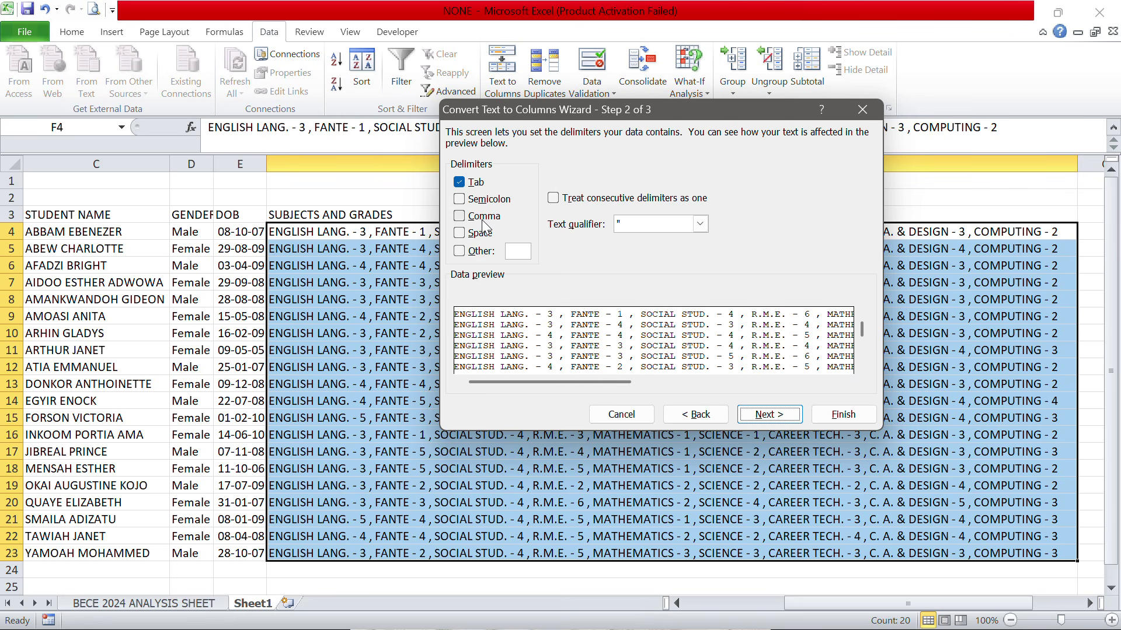
# Add comma and the custom character "-" as delimiters alongside Tab, and finish splitting the subjects and grades.
pyautogui.click(460, 217)
pyautogui.click(460, 217)
pyautogui.click(459, 218)
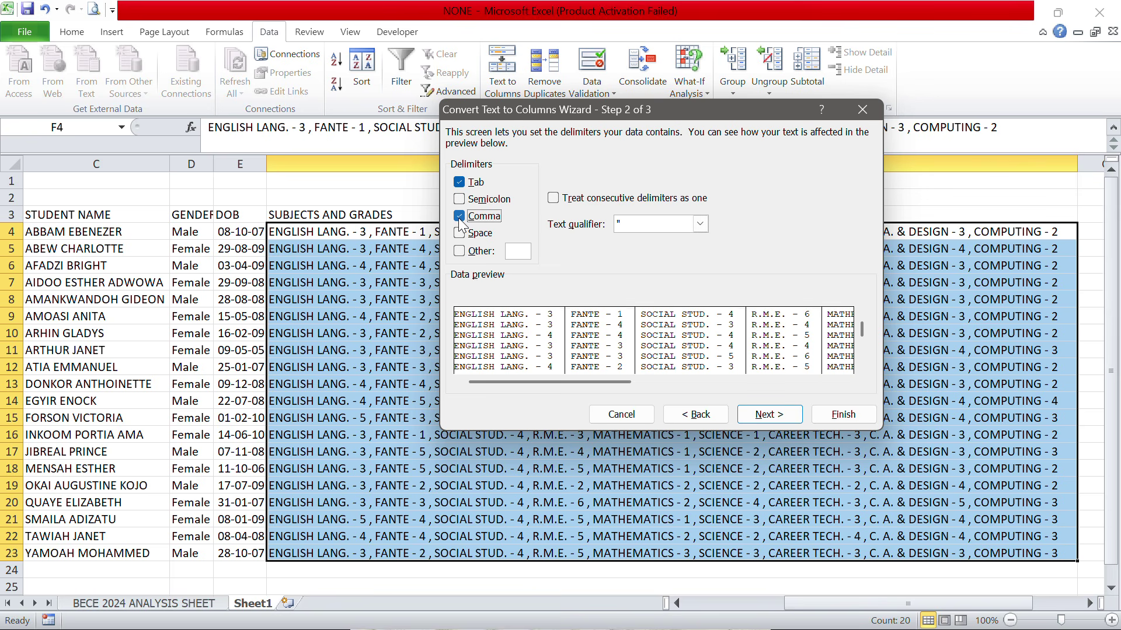
pyautogui.click(459, 249)
pyautogui.write('-')
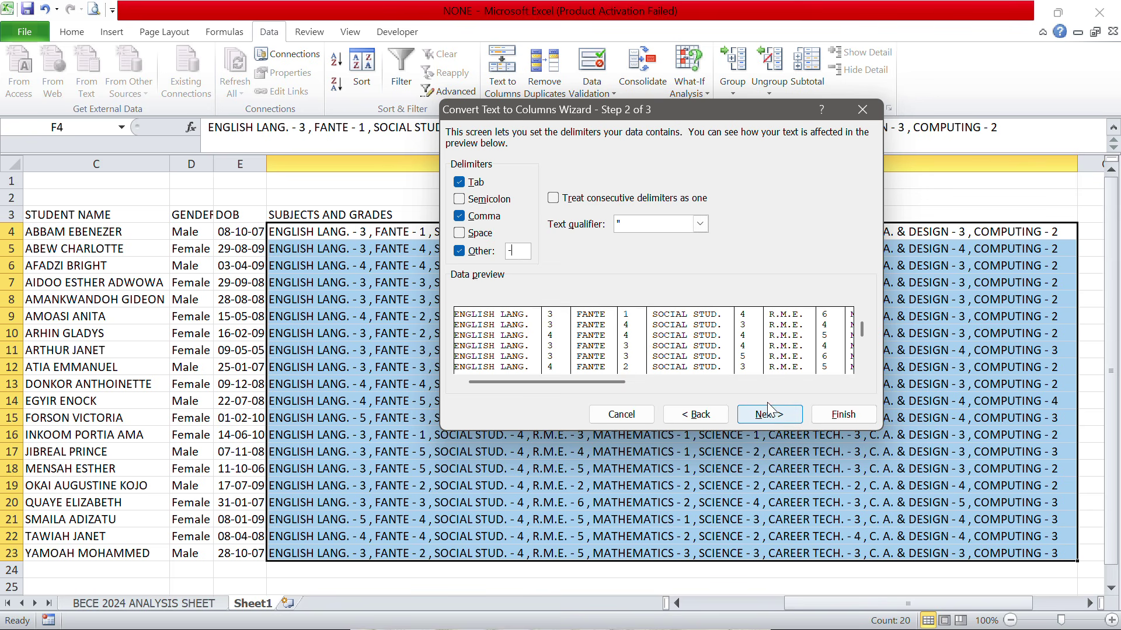
pyautogui.click(839, 416)
# Narrow column F of Sheet1 and auto-fit the widths of all columns to their contents.
pyautogui.hscroll(2, 840, 417)
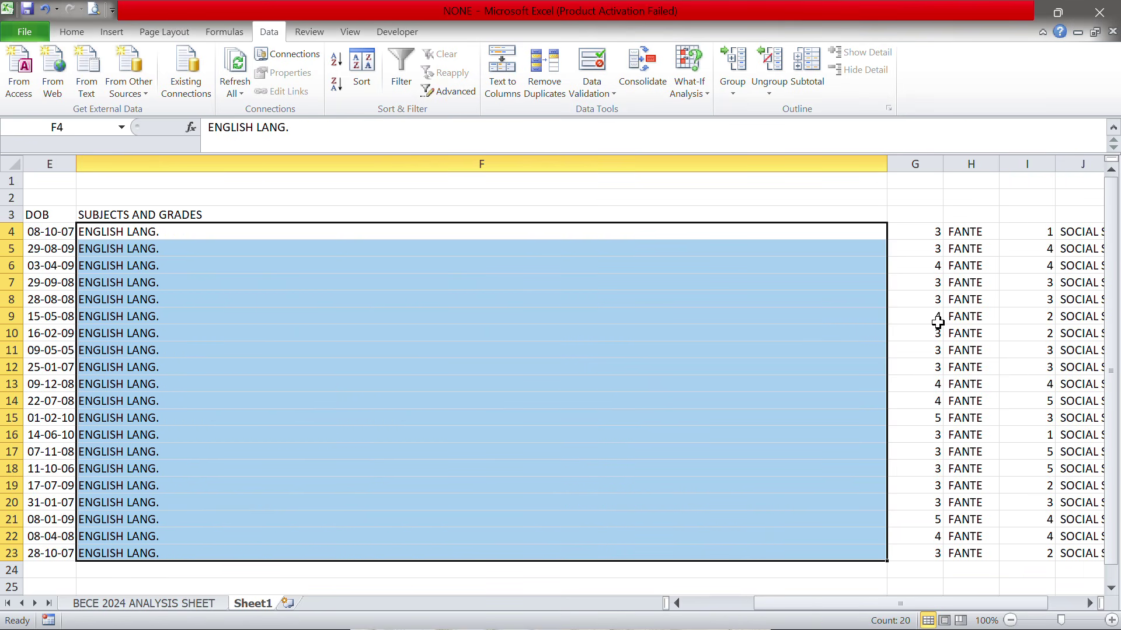
pyautogui.moveTo(890, 170); pyautogui.dragTo(222, 197)
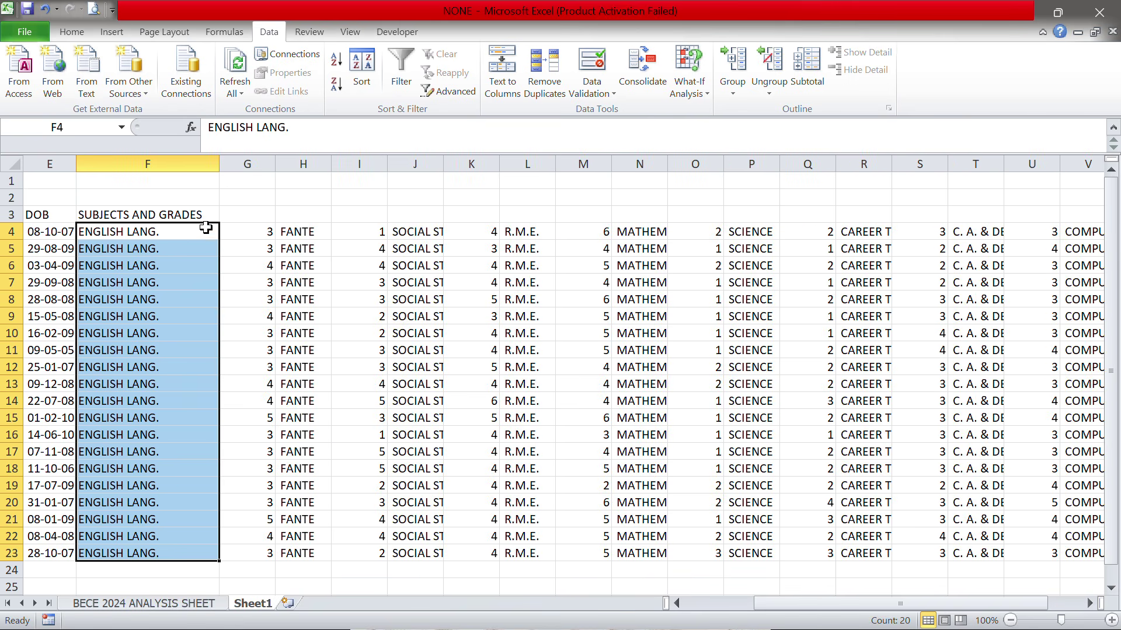
pyautogui.hotkey('ctrl', 'a')
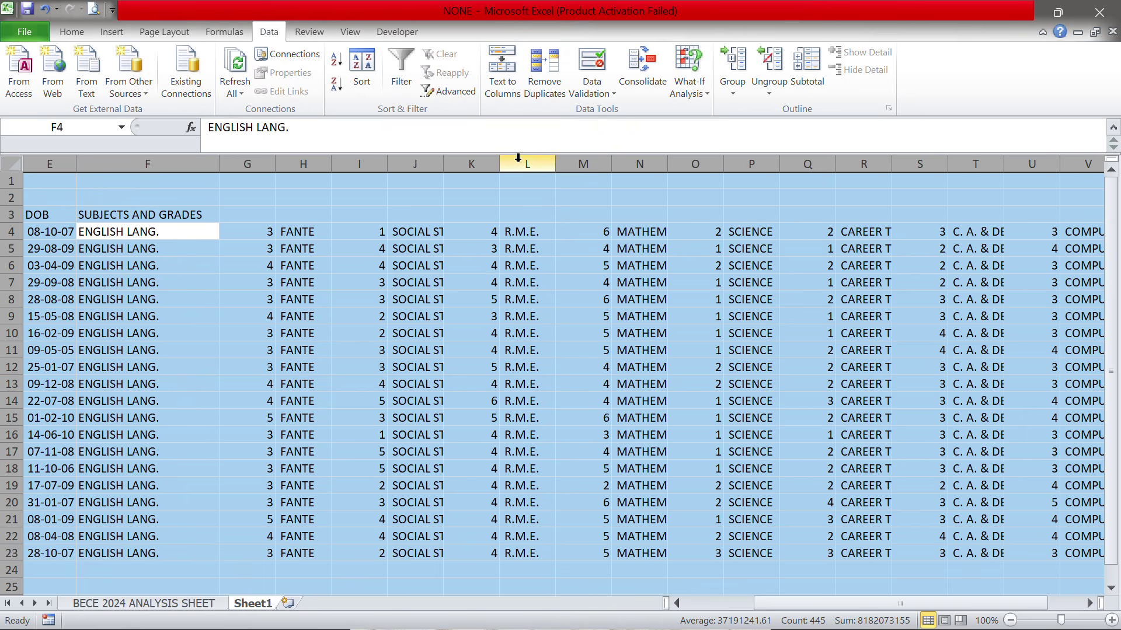
pyautogui.doubleClick(500, 163)
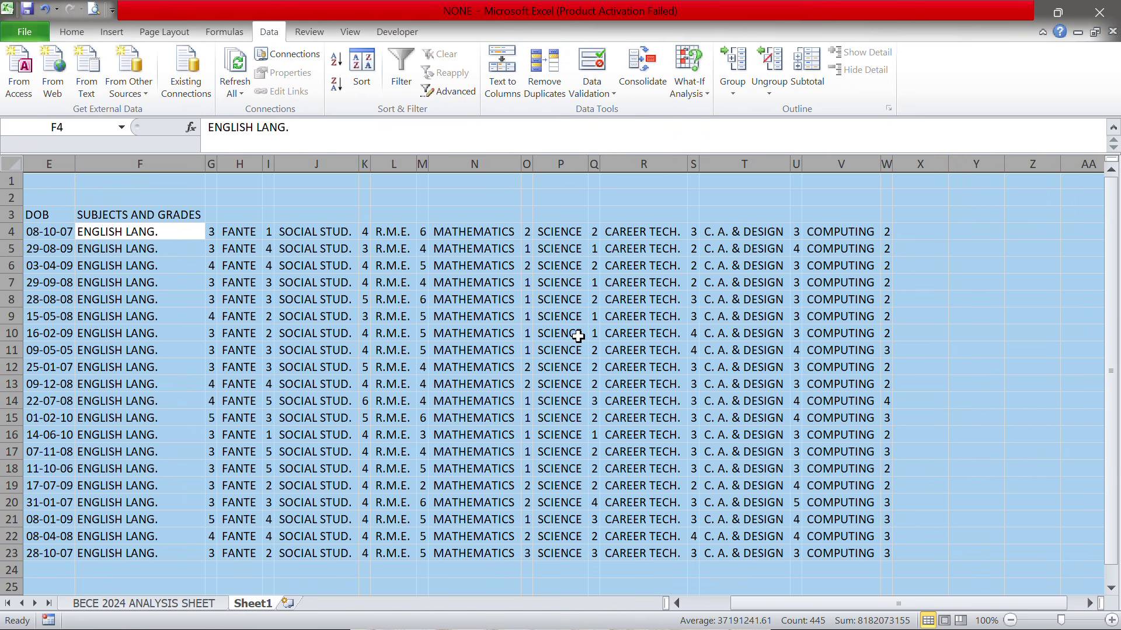
pyautogui.hscroll(-3, 550, 317)
pyautogui.click(483, 333)
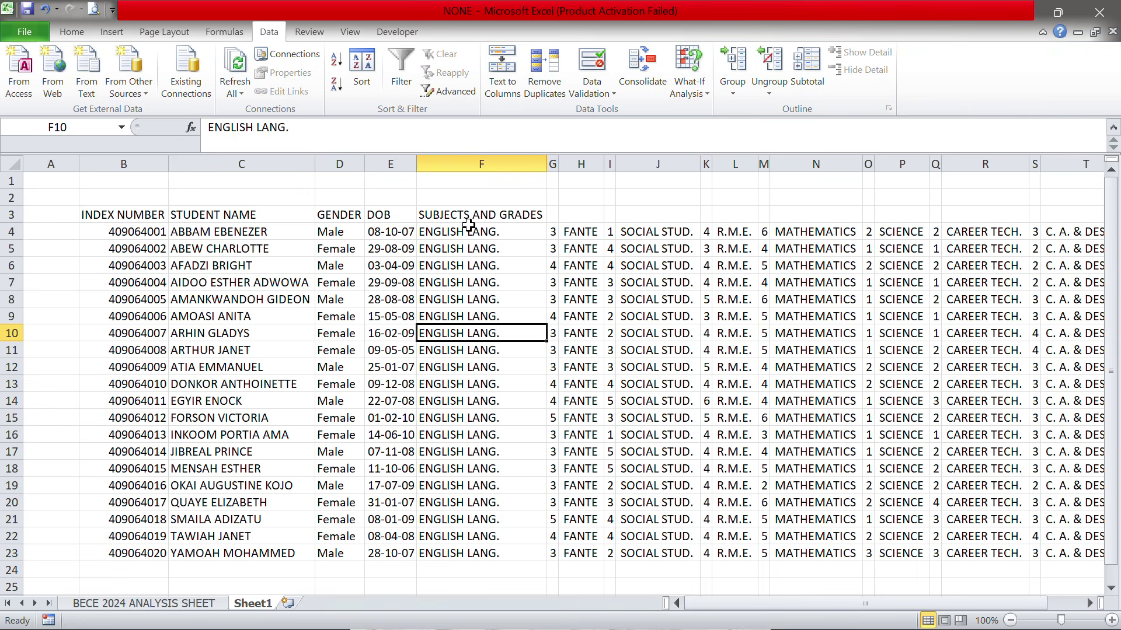
# Apply All Borders to the candidates' data in B4:W23 of Sheet1.
pyautogui.click(154, 232)
pyautogui.moveTo(154, 232); pyautogui.dragTo(940, 525)
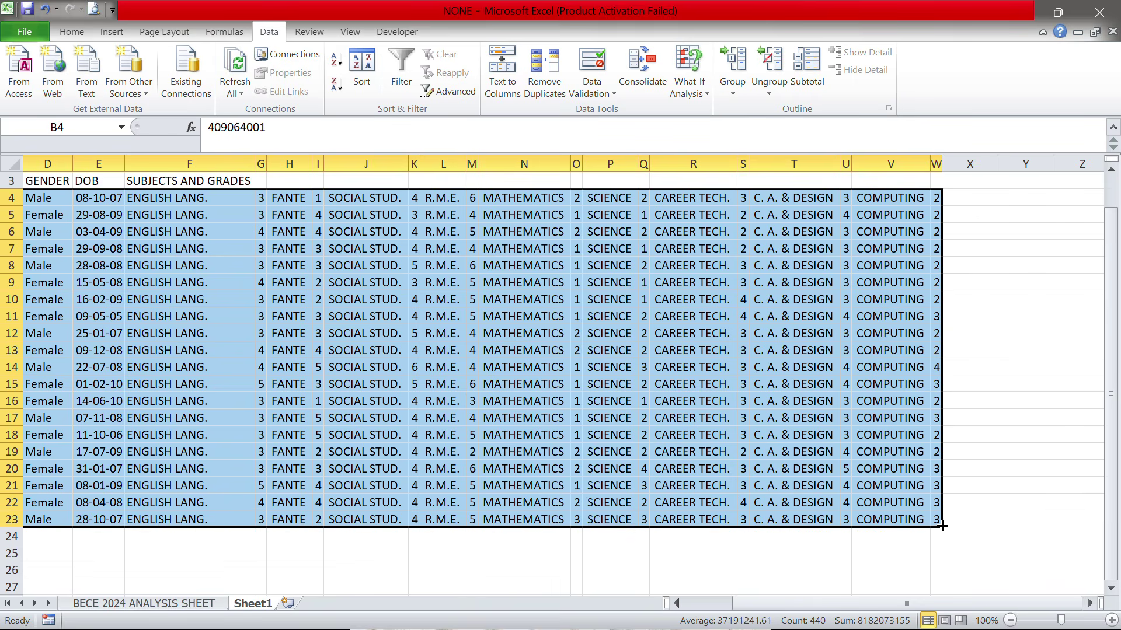
pyautogui.click(72, 31)
pyautogui.click(212, 84)
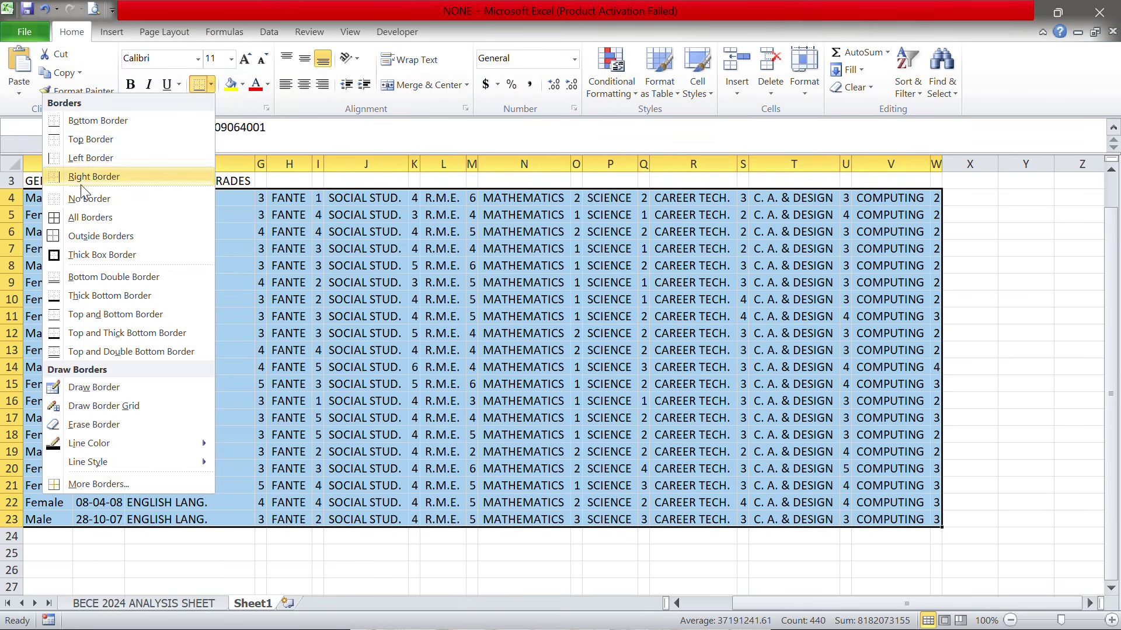
pyautogui.click(107, 217)
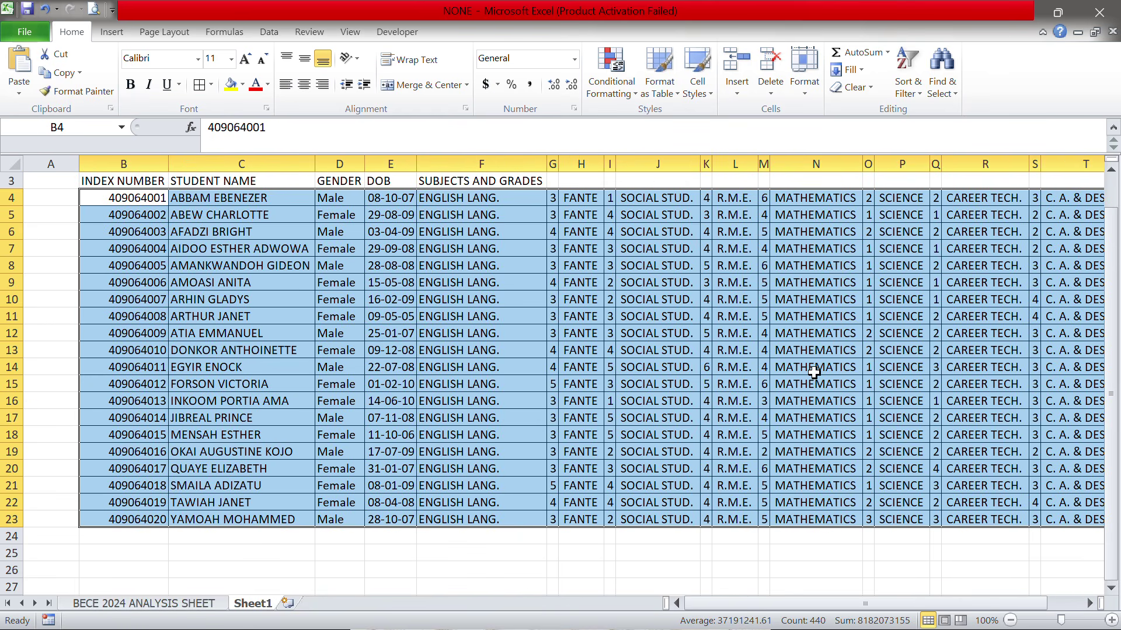
# Copy the English Language grades in G4:G23 of Sheet1 and paste them as values from G8 of the BECE 2024 analysis sheet.
pyautogui.scroll(1, 814, 372)
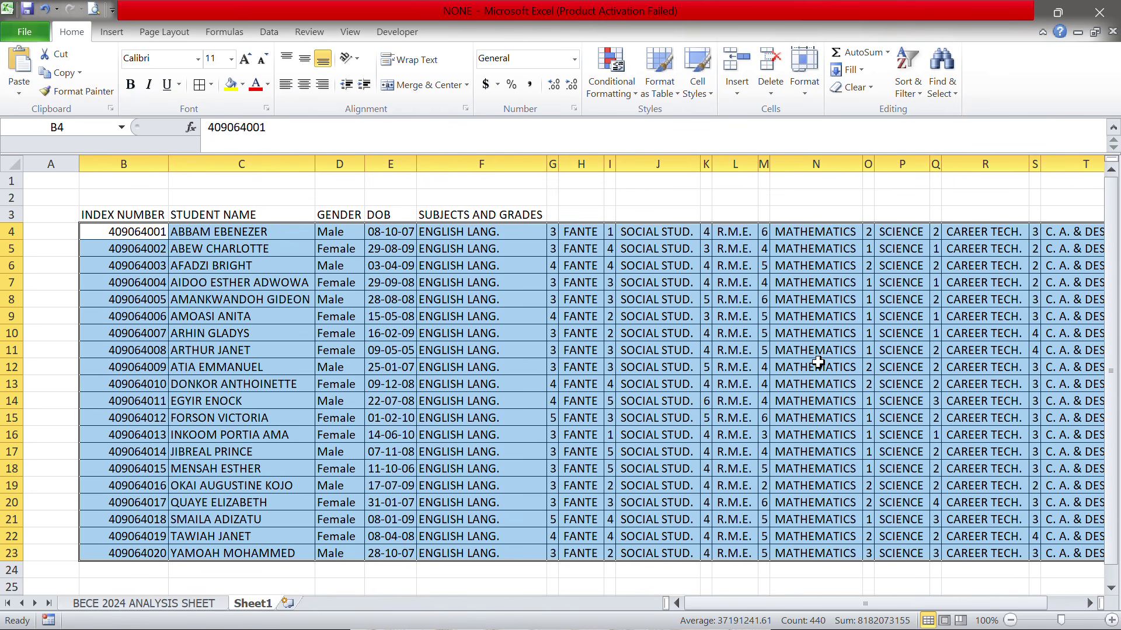
pyautogui.click(720, 384)
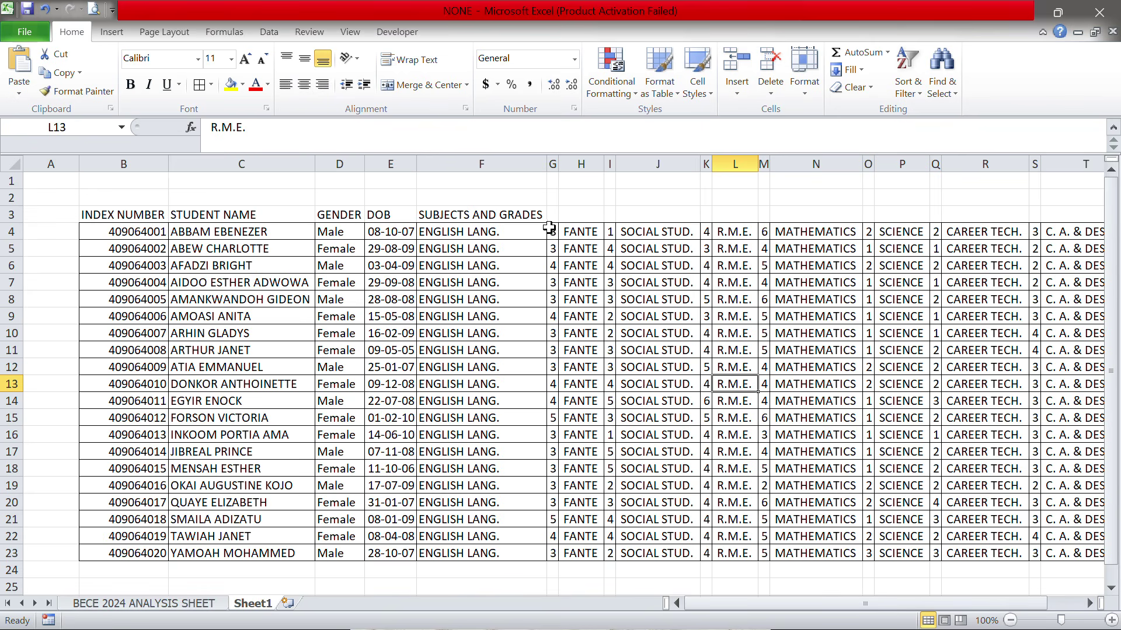
pyautogui.moveTo(549, 228); pyautogui.dragTo(552, 550)
pyautogui.hotkey('ctrl', 'c')
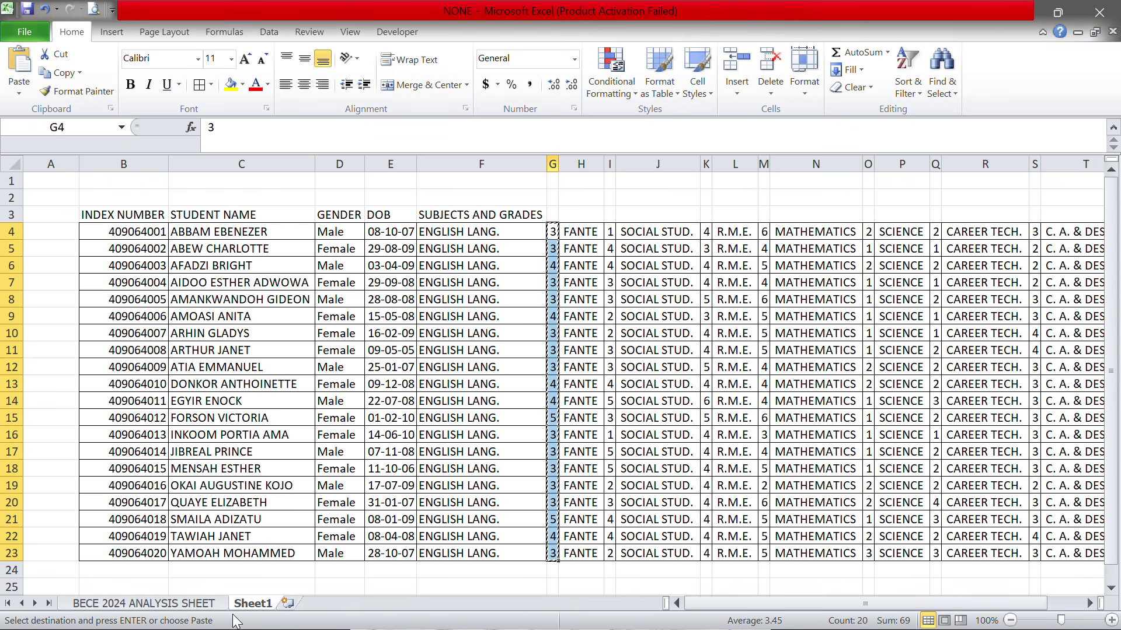
pyautogui.click(171, 604)
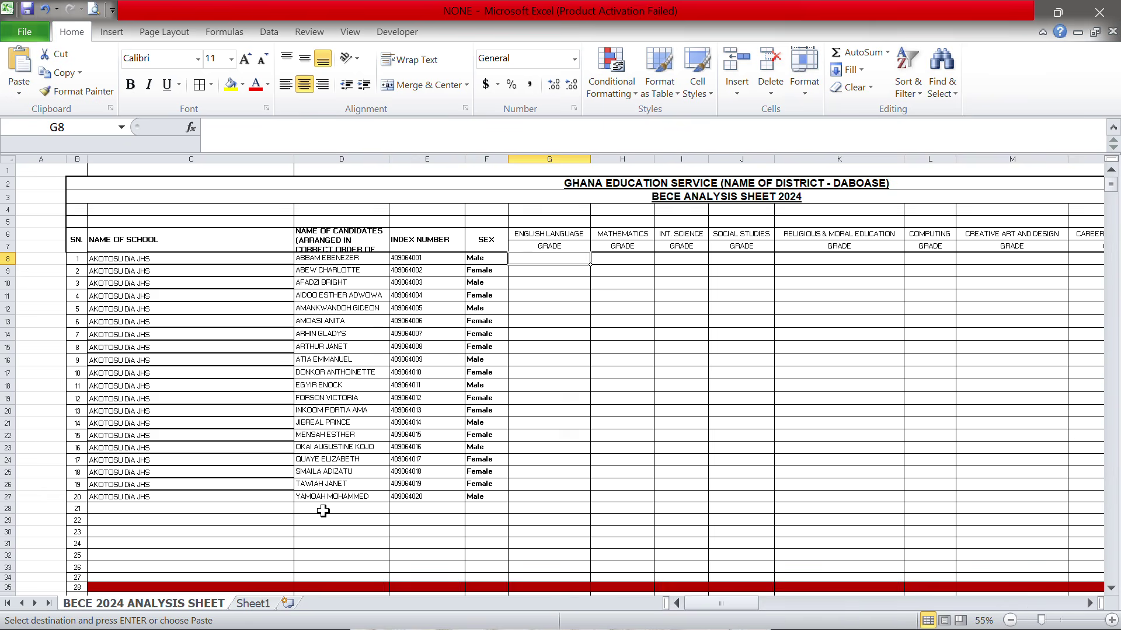
pyautogui.rightClick(553, 260)
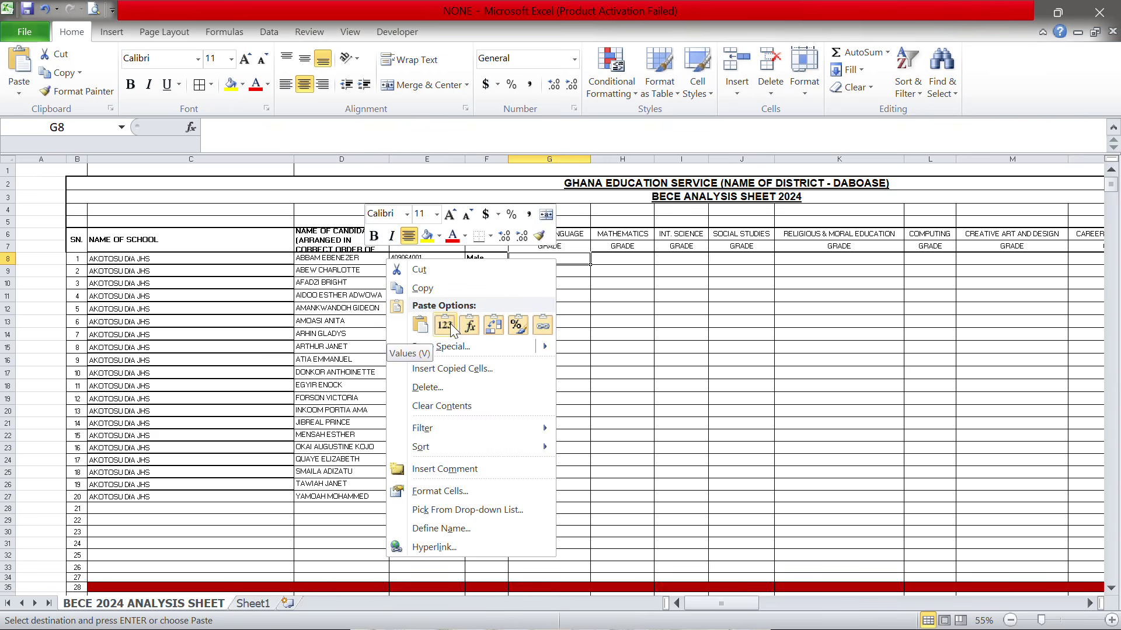
pyautogui.click(445, 325)
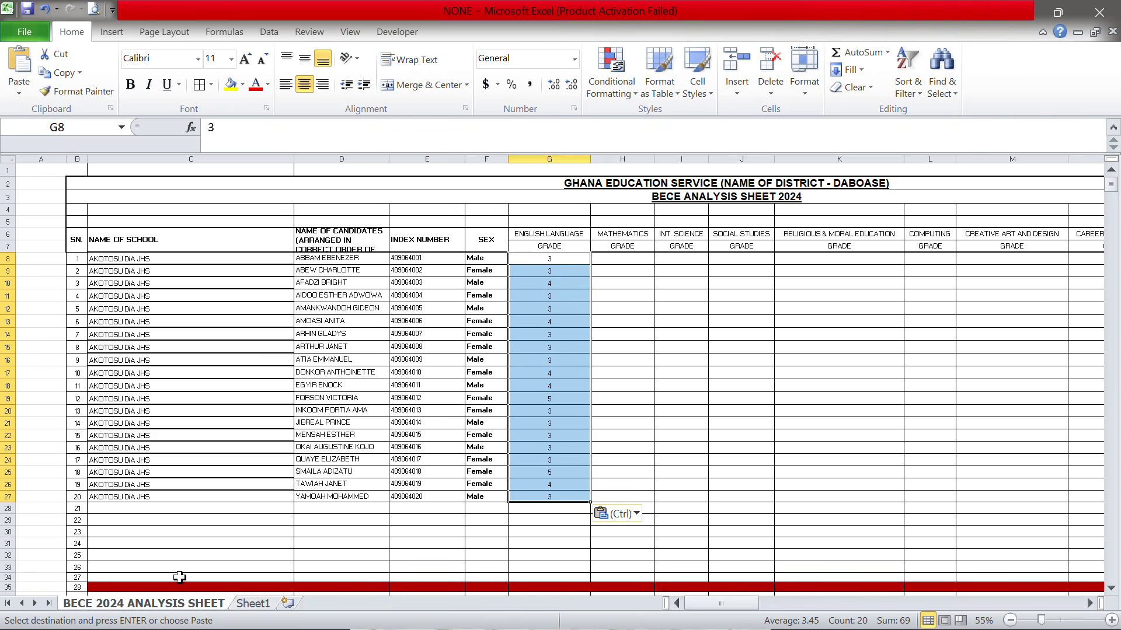
# Copy the Mathematics grades in O4:O23 of Sheet1 and paste them as values from H8 of the analysis sheet.
pyautogui.click(252, 603)
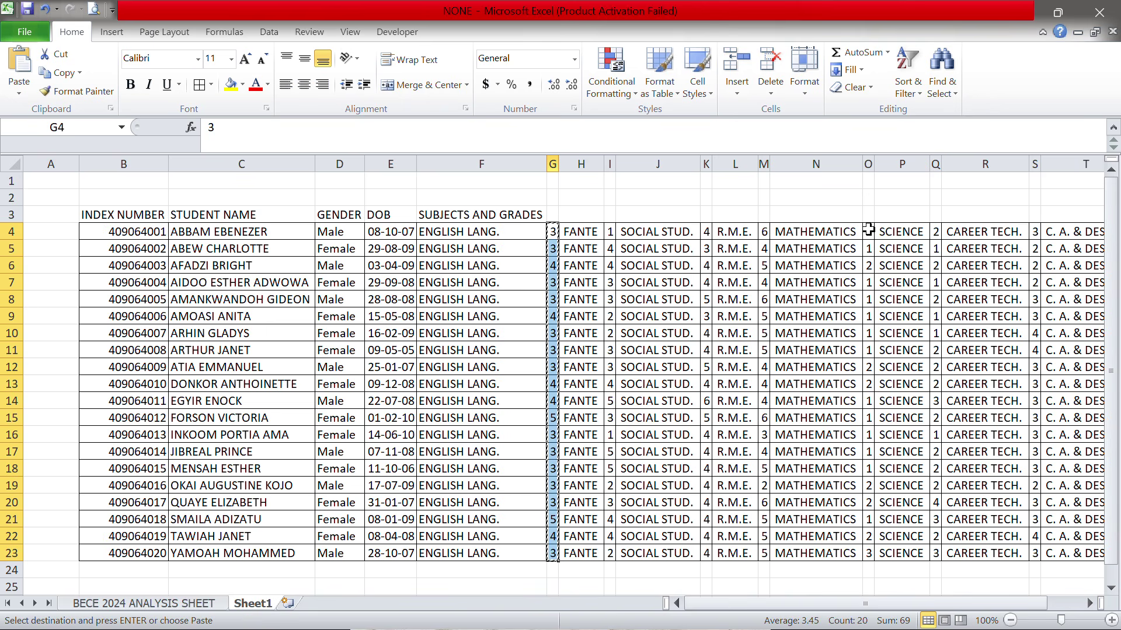
pyautogui.moveTo(868, 232); pyautogui.dragTo(869, 554)
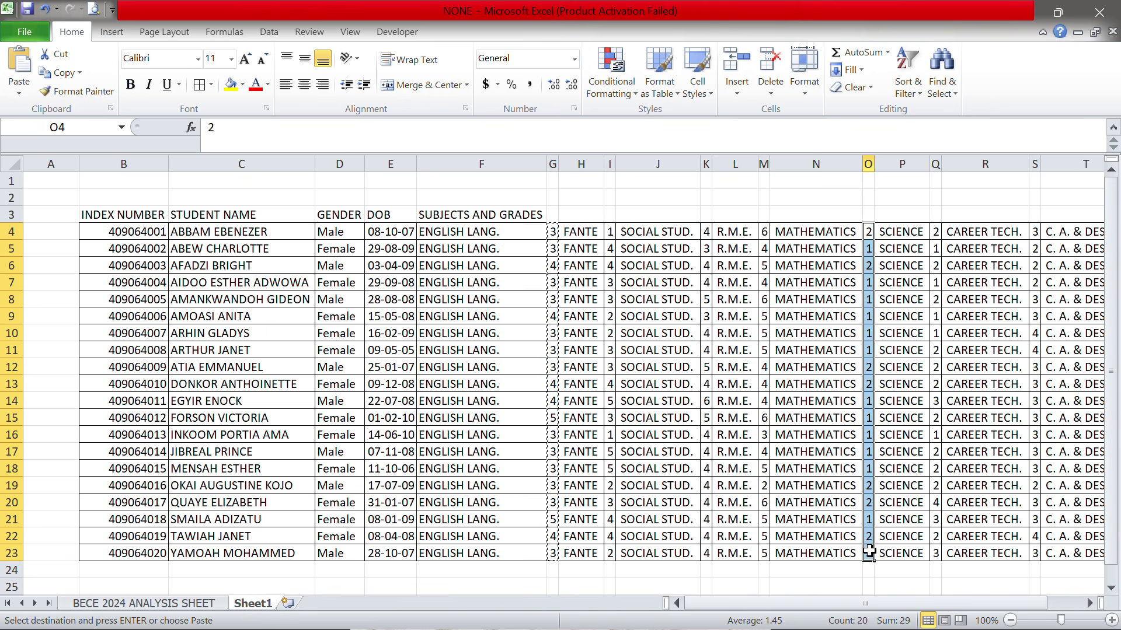
pyautogui.hotkey('ctrl', 'c')
pyautogui.click(186, 607)
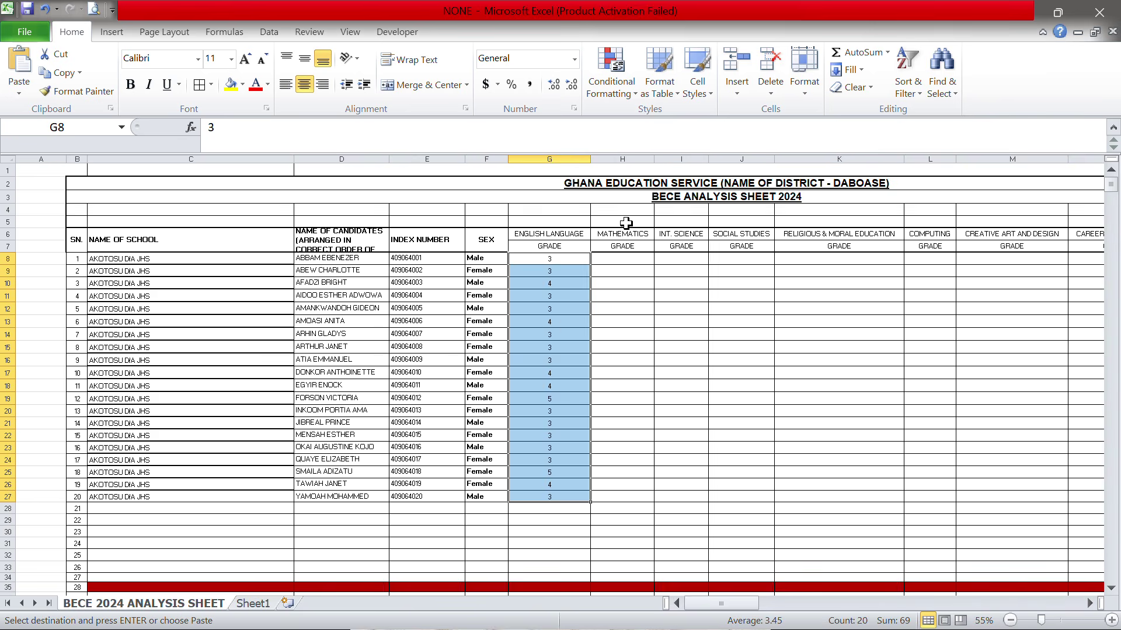
pyautogui.click(622, 259)
pyautogui.rightClick(622, 259)
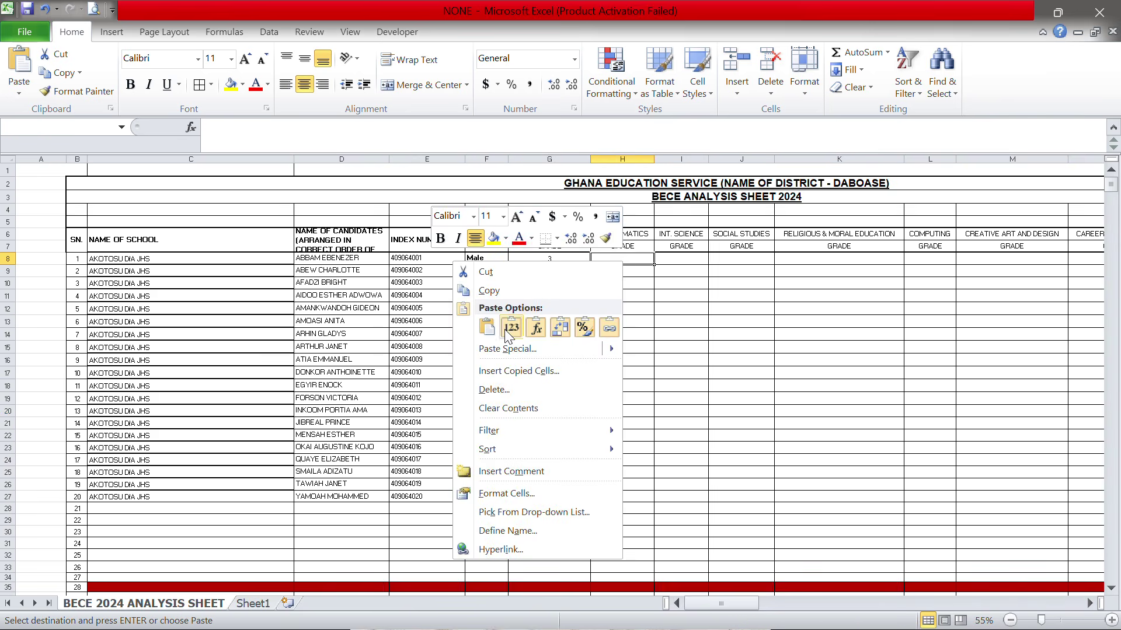
pyautogui.click(511, 327)
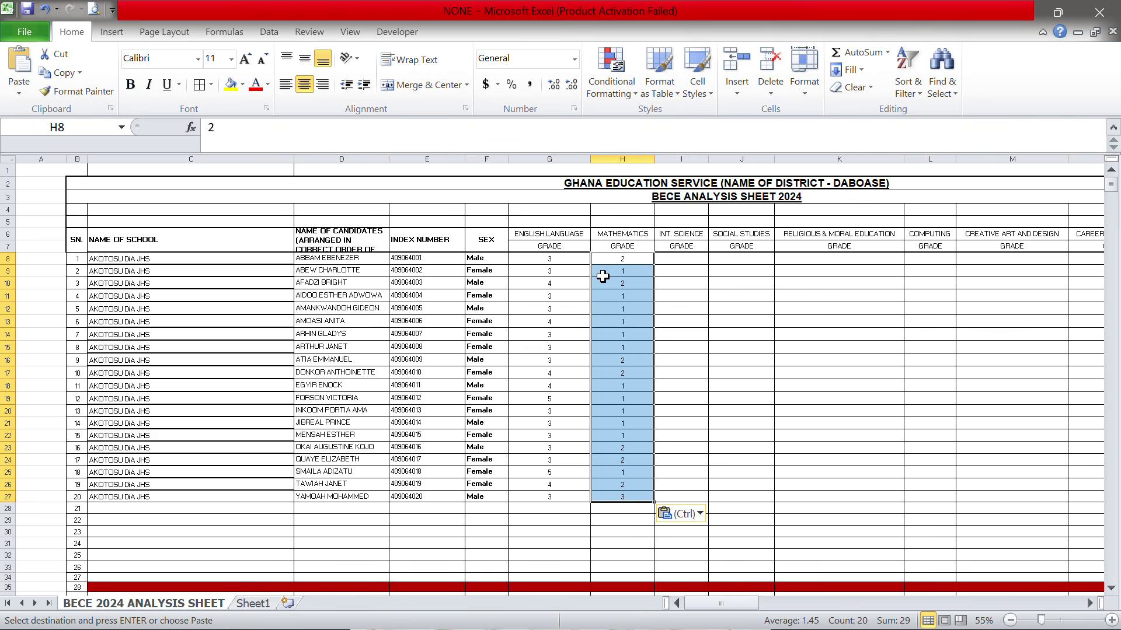
# Copy the Science grades in Q4:Q23 of Sheet1 and paste them as values under INT. SCIENCE from I8 of the analysis sheet.
pyautogui.click(253, 604)
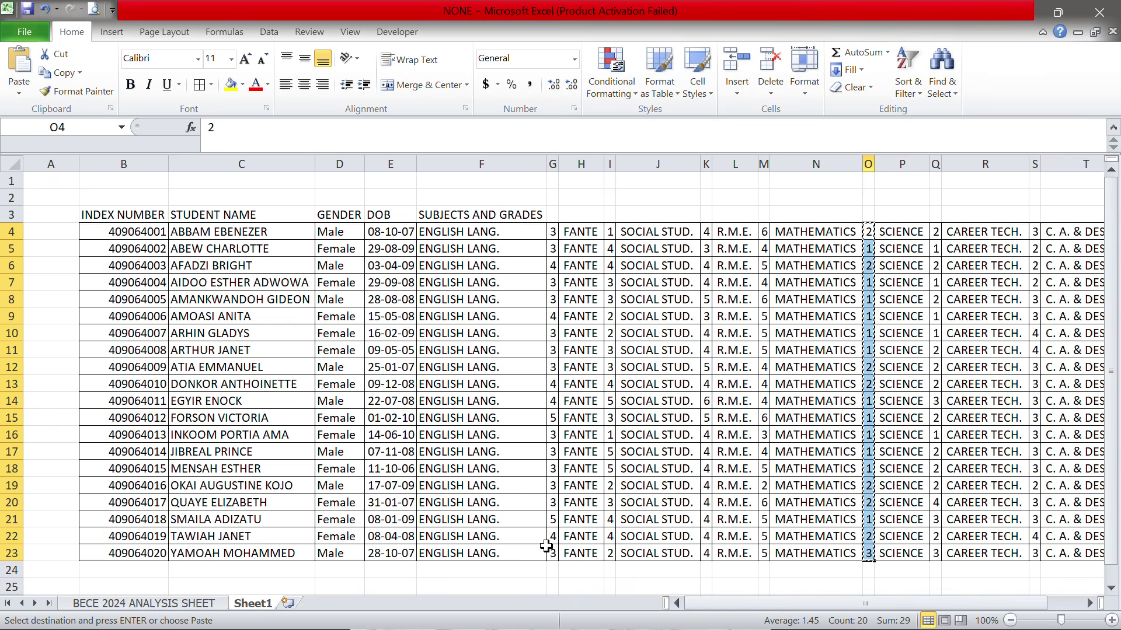
pyautogui.click(185, 607)
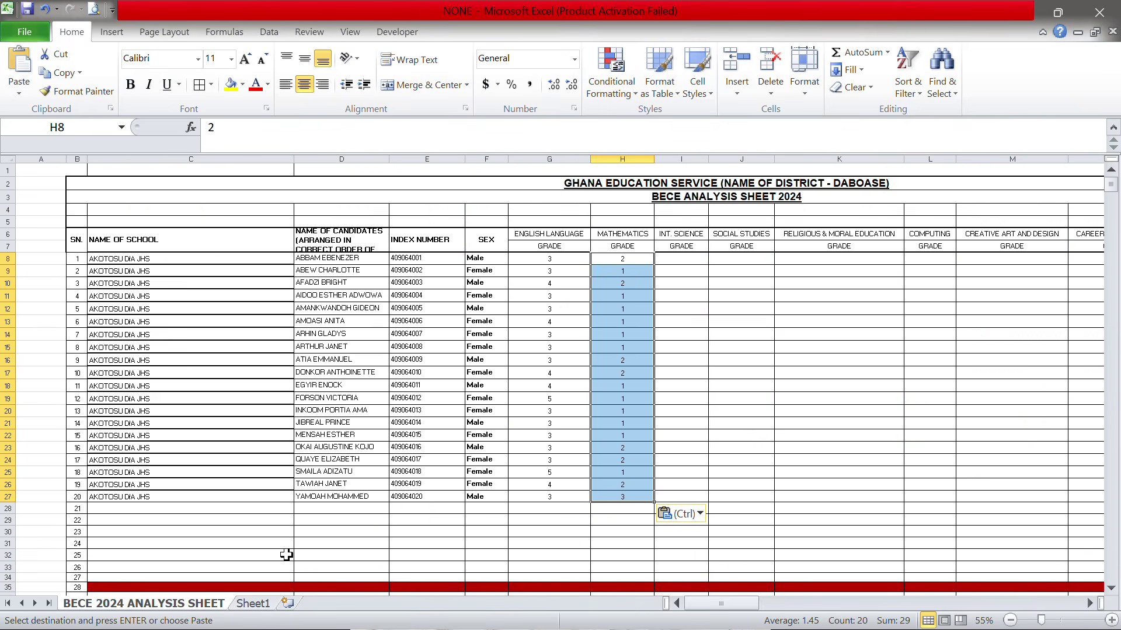
pyautogui.click(257, 604)
pyautogui.hscroll(2, 847, 379)
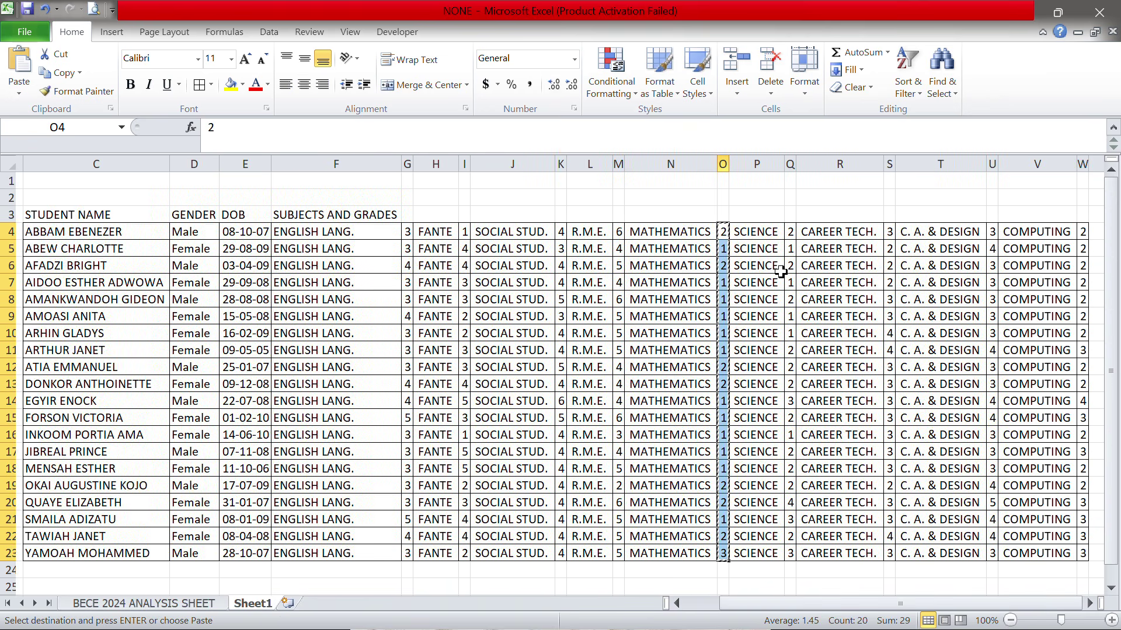
pyautogui.moveTo(792, 231); pyautogui.dragTo(789, 554)
pyautogui.hotkey('ctrl', 'c')
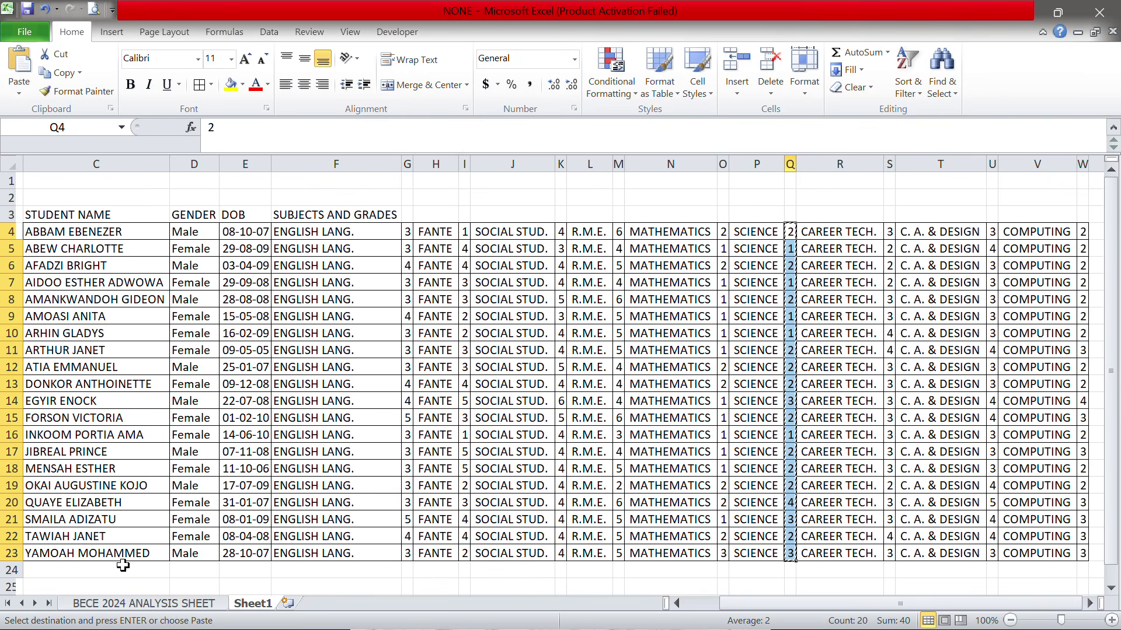
pyautogui.click(114, 606)
pyautogui.click(684, 260)
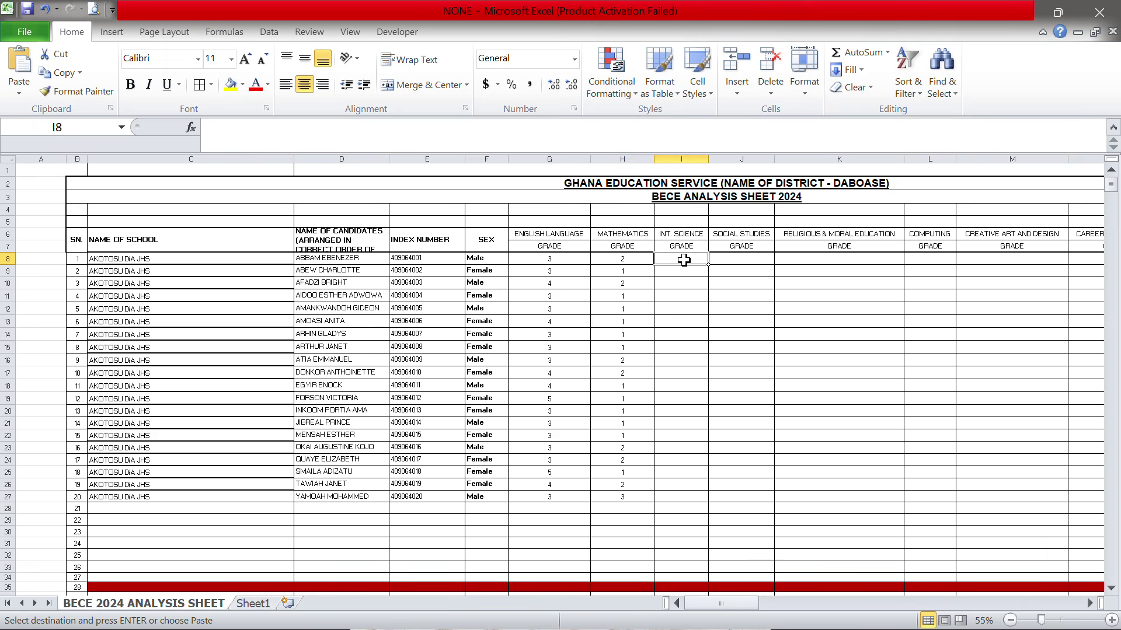
pyautogui.rightClick(684, 260)
pyautogui.click(646, 326)
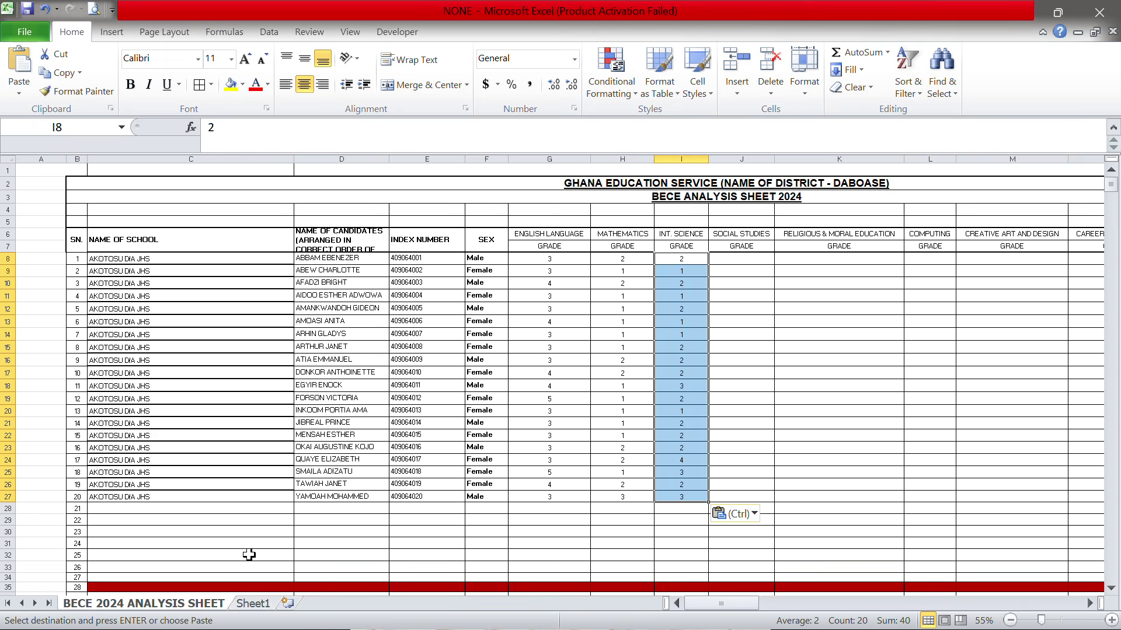
# Copy the Social Studies grades in K4:K23 of Sheet1 and paste them as values from J8 of the analysis sheet.
pyautogui.click(256, 605)
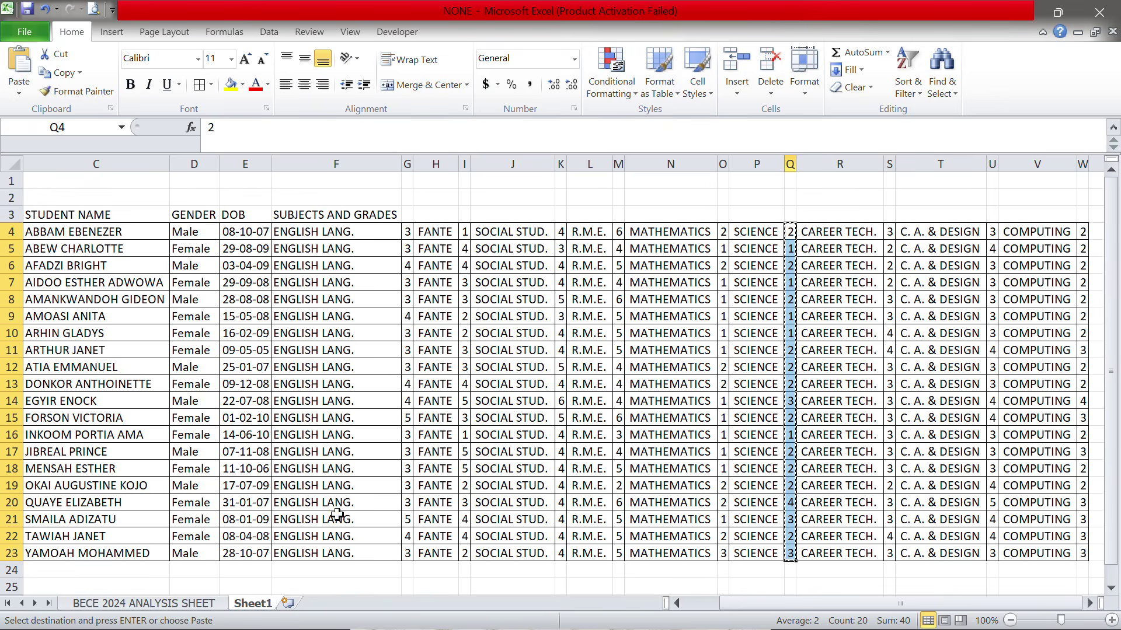
pyautogui.click(186, 607)
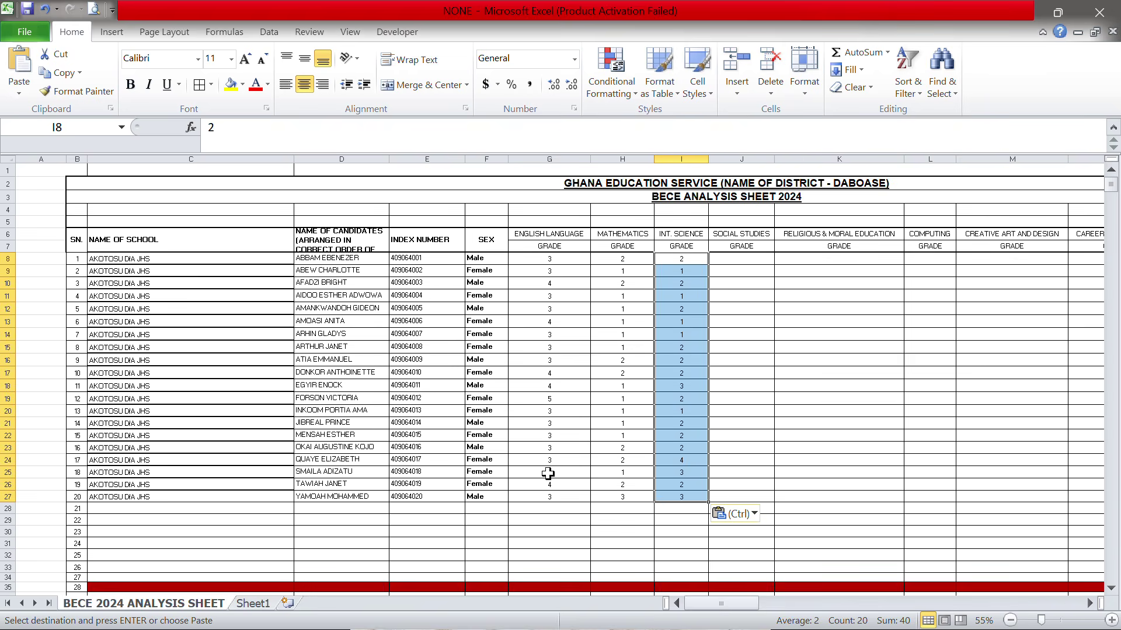
pyautogui.click(251, 605)
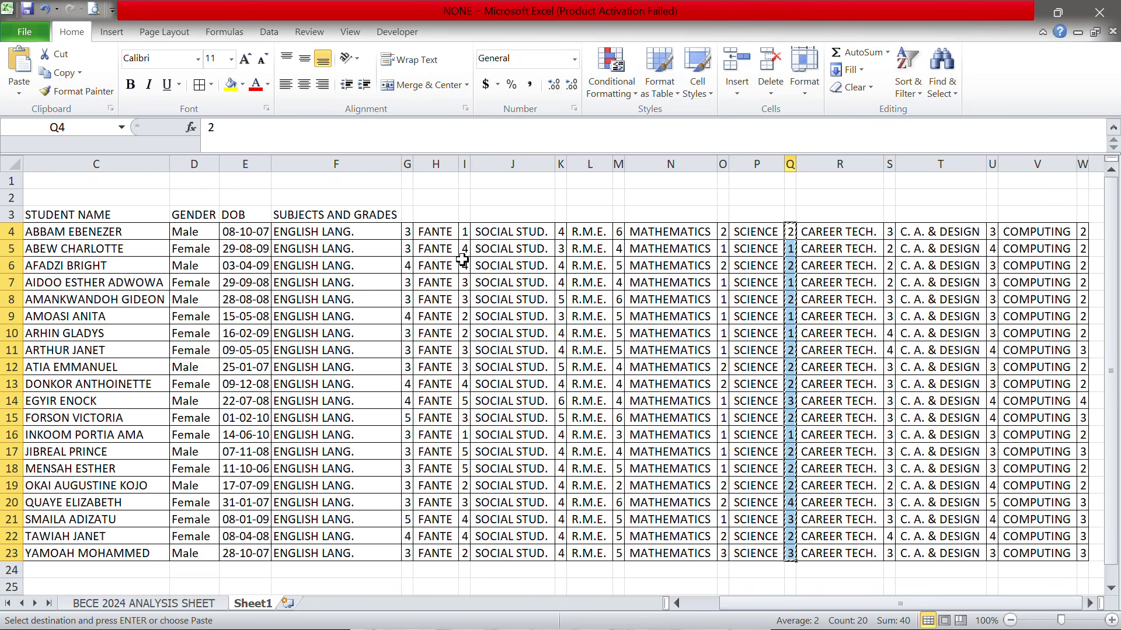
pyautogui.moveTo(562, 232); pyautogui.dragTo(562, 554)
pyautogui.hotkey('ctrl', 'c')
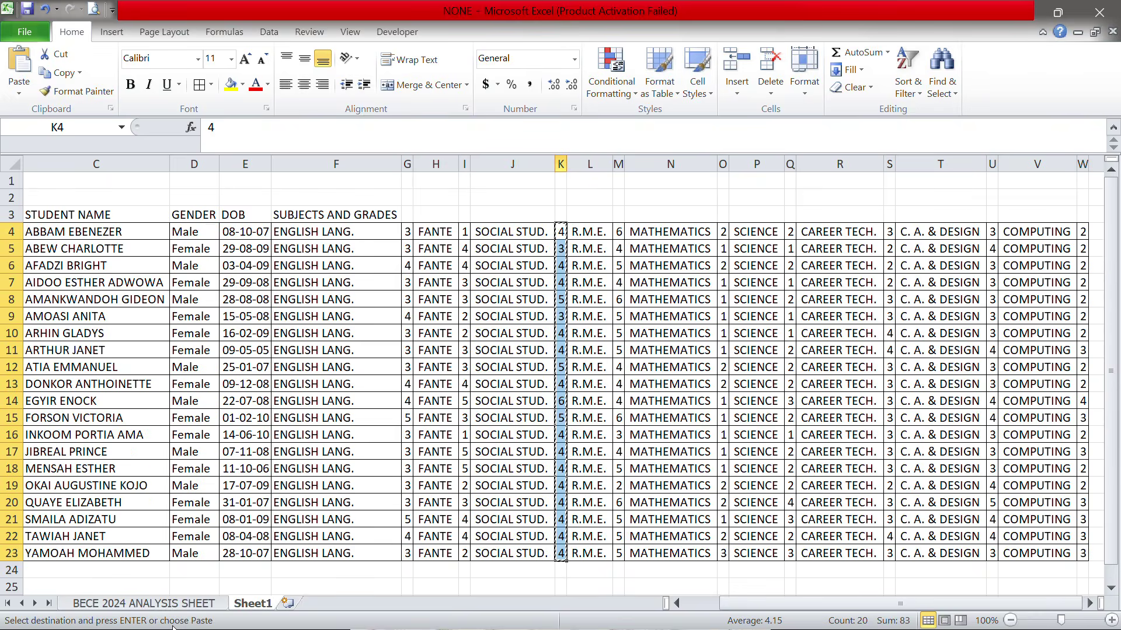
pyautogui.click(175, 605)
pyautogui.click(742, 258)
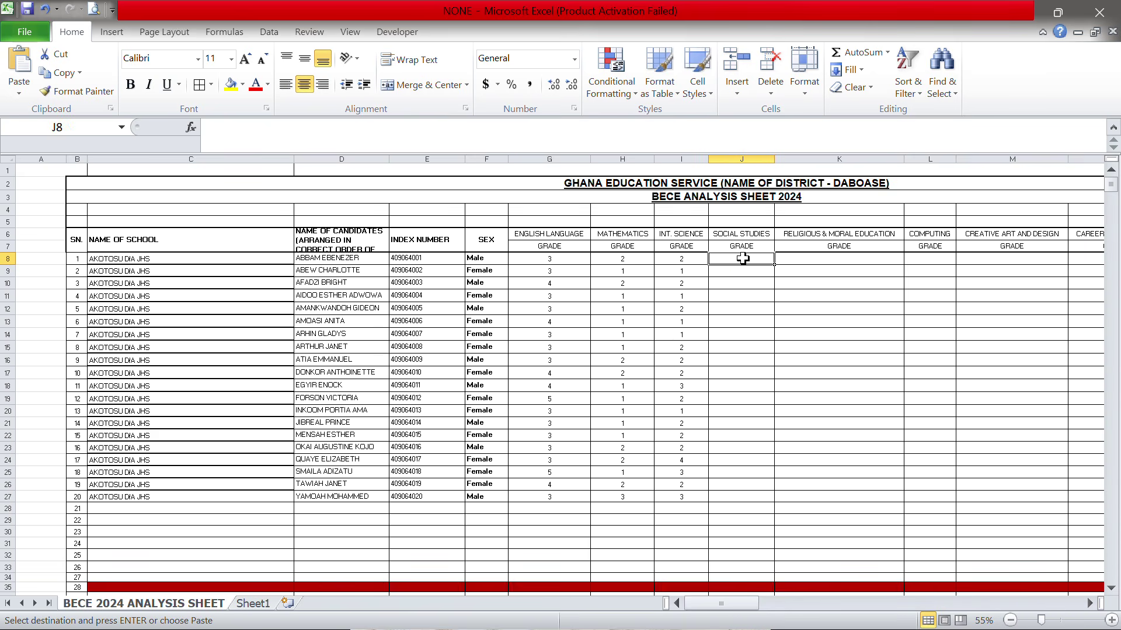
pyautogui.rightClick(742, 259)
pyautogui.click(632, 325)
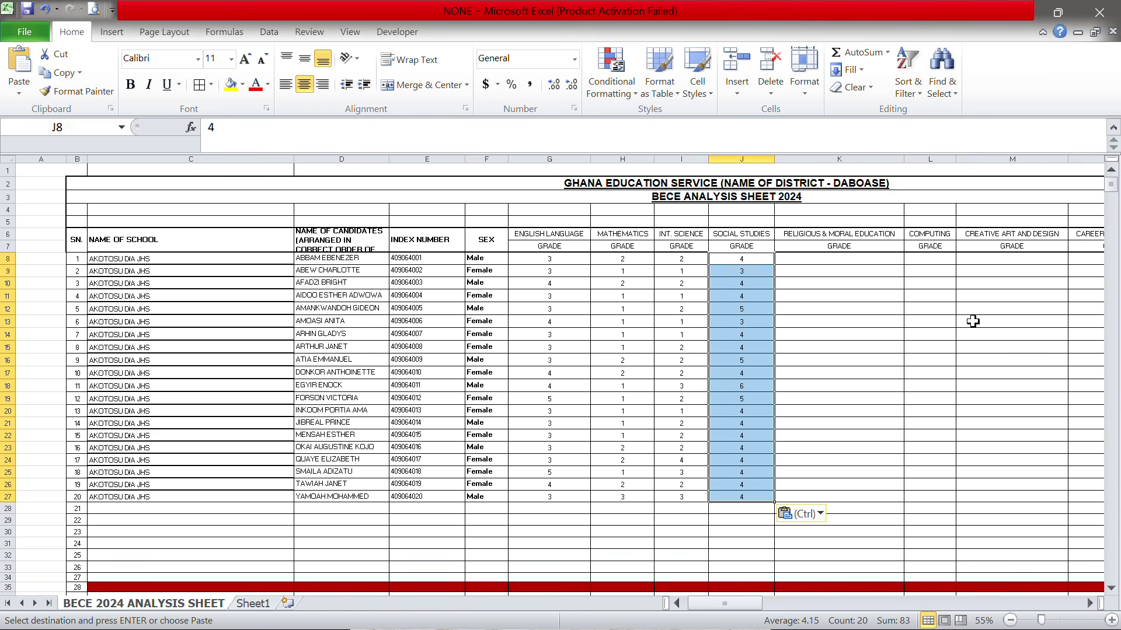
# Copy the R.M.E. grades in M4:M23 of Sheet1 and paste them as values under Religious & Moral Education from K8 of the analysis sheet.
pyautogui.hscroll(3, 973, 321)
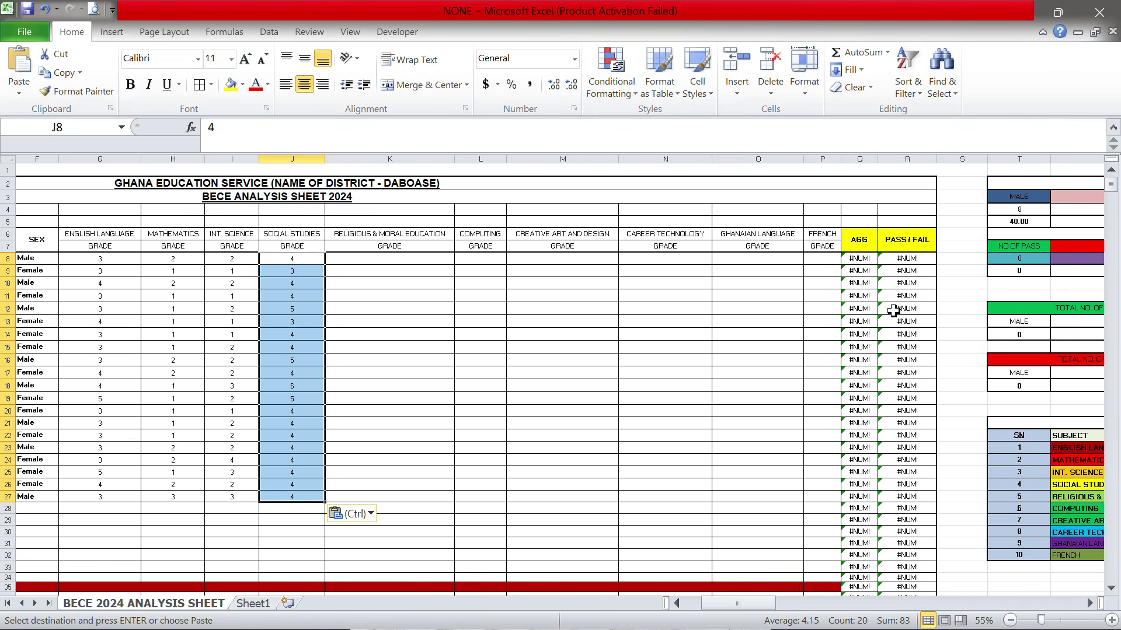
pyautogui.hscroll(-3, 445, 459)
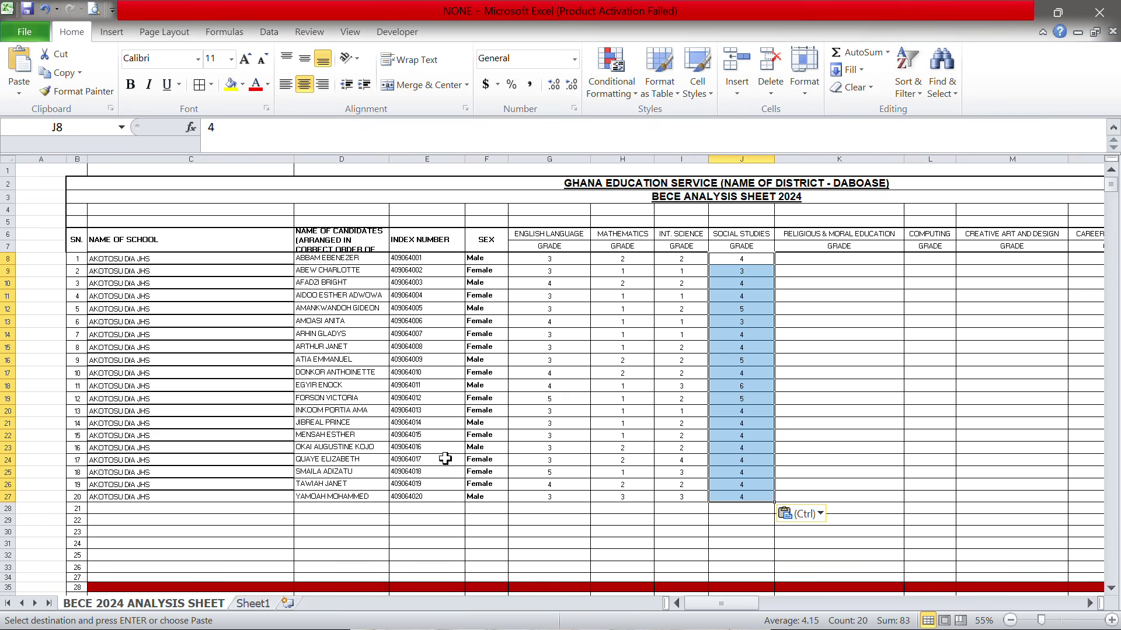
pyautogui.hscroll(3, 445, 459)
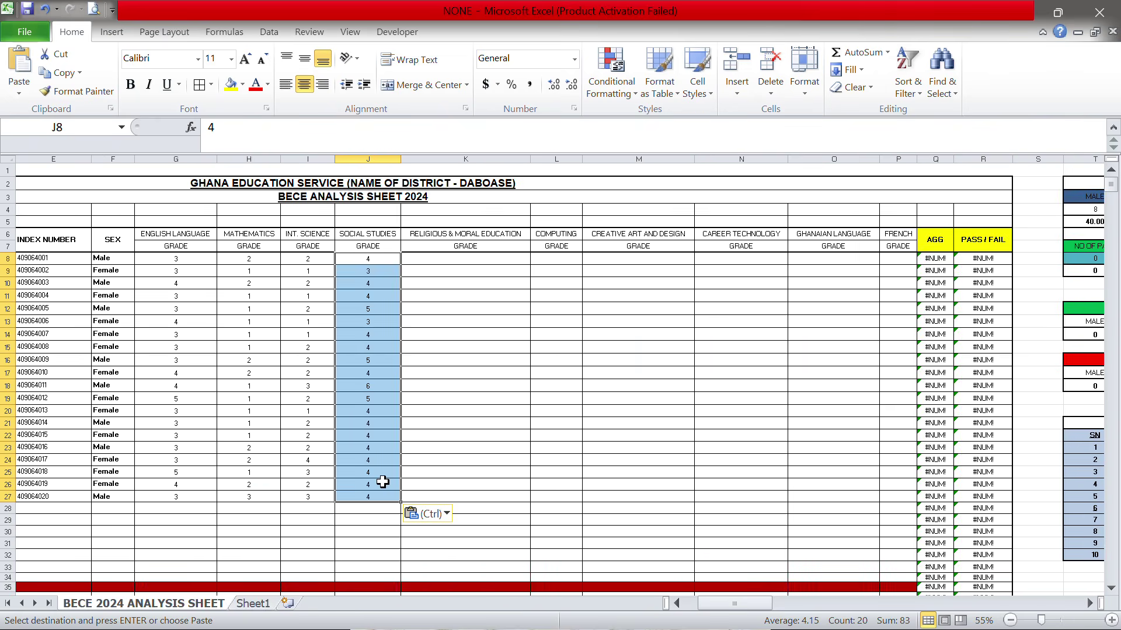
pyautogui.click(254, 605)
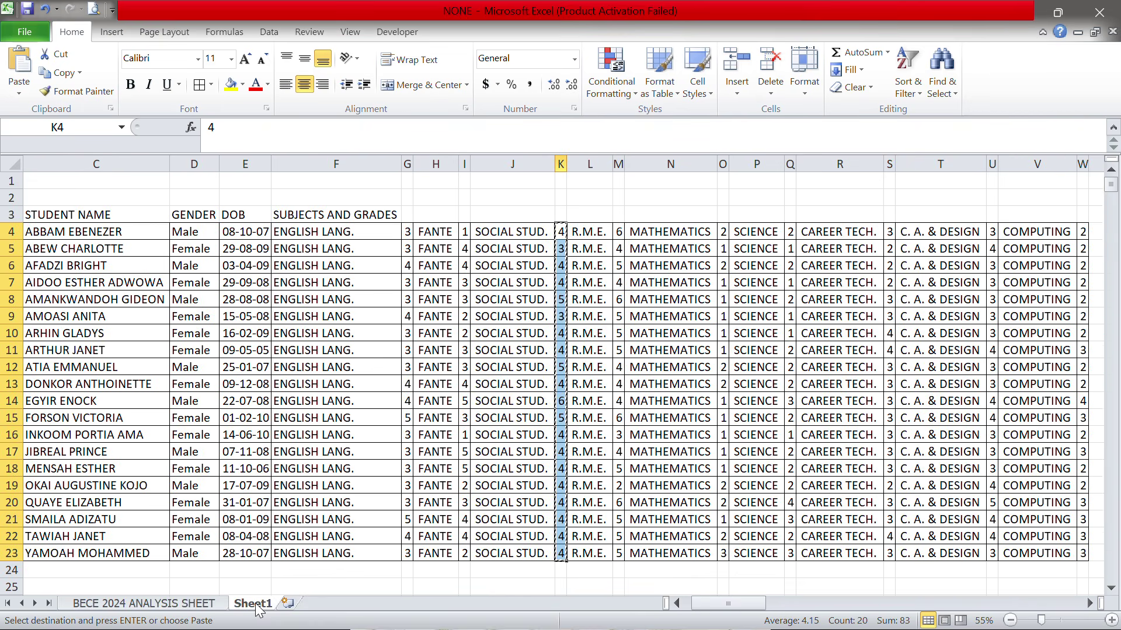
pyautogui.moveTo(620, 231); pyautogui.dragTo(618, 551)
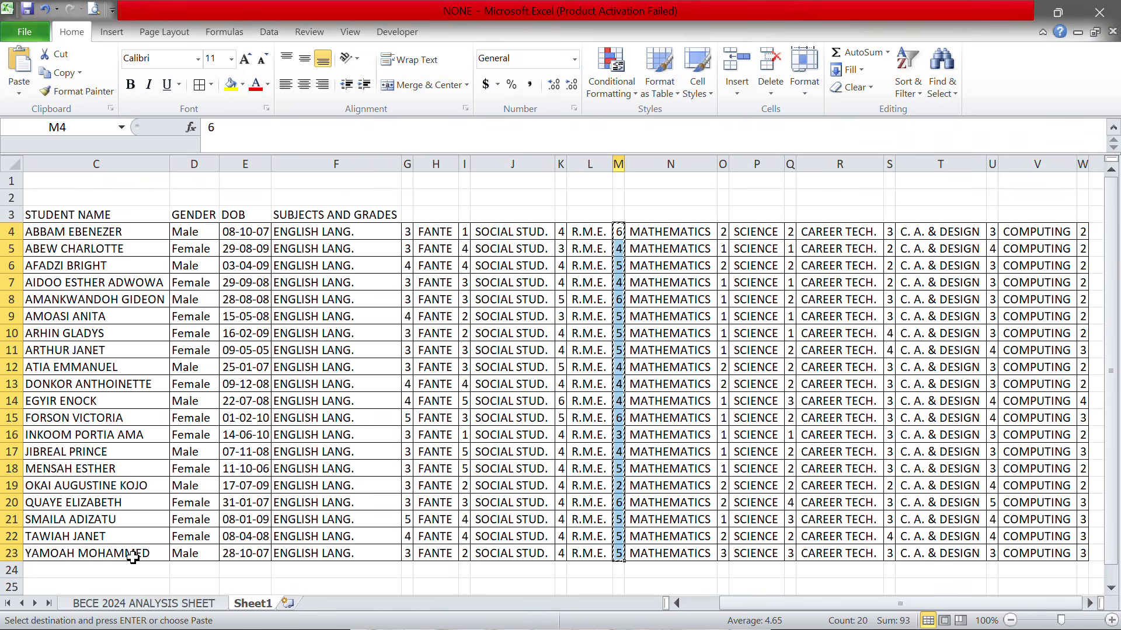
pyautogui.click(126, 603)
pyautogui.click(474, 264)
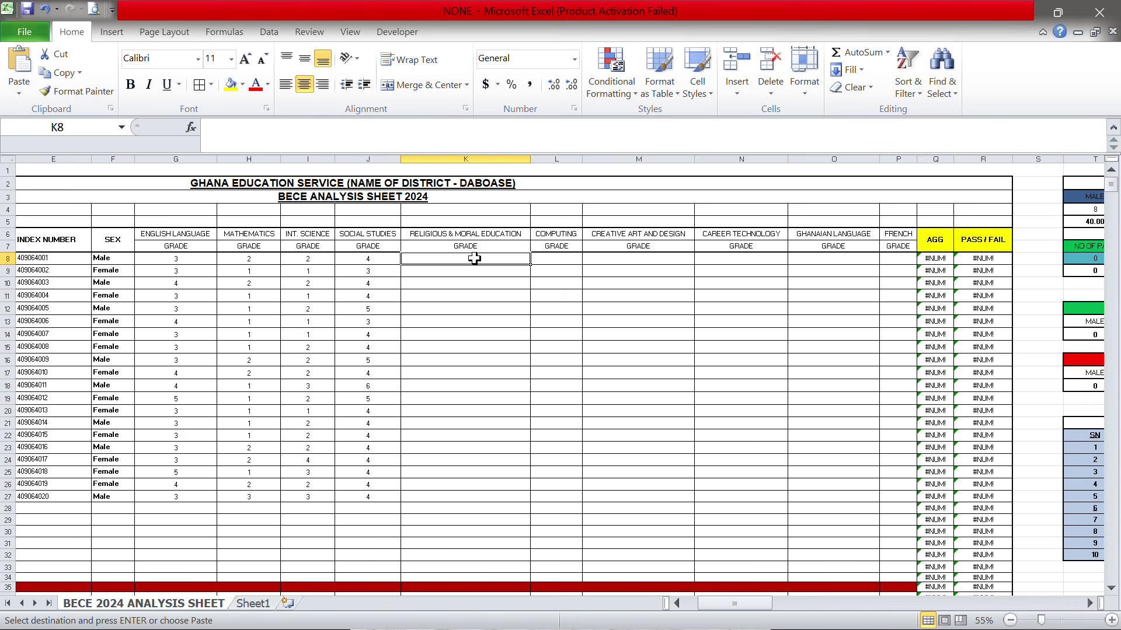
pyautogui.rightClick(471, 264)
pyautogui.click(365, 321)
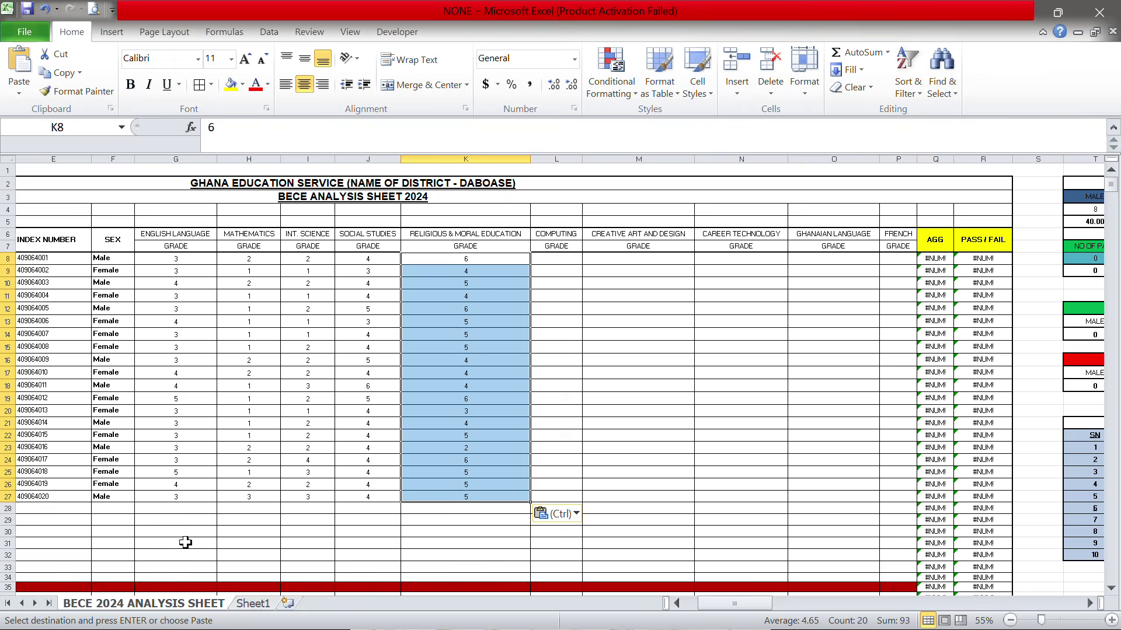
# Copy the Computing grades in W4:W23 of Sheet1 and paste them as values from L8 of the analysis sheet.
pyautogui.click(253, 604)
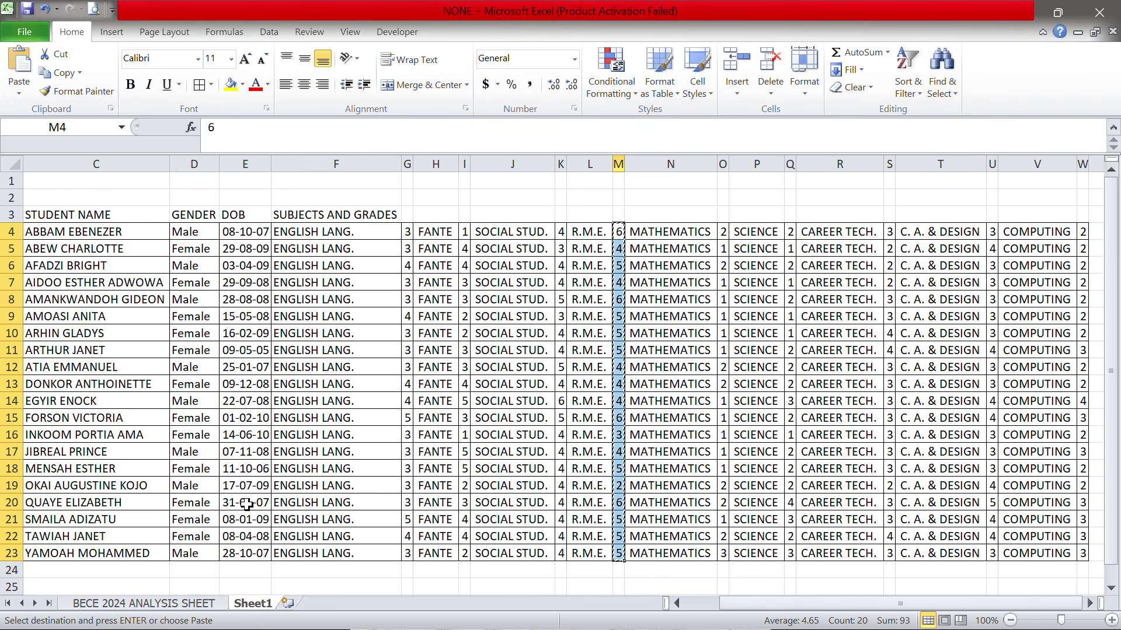
pyautogui.click(188, 605)
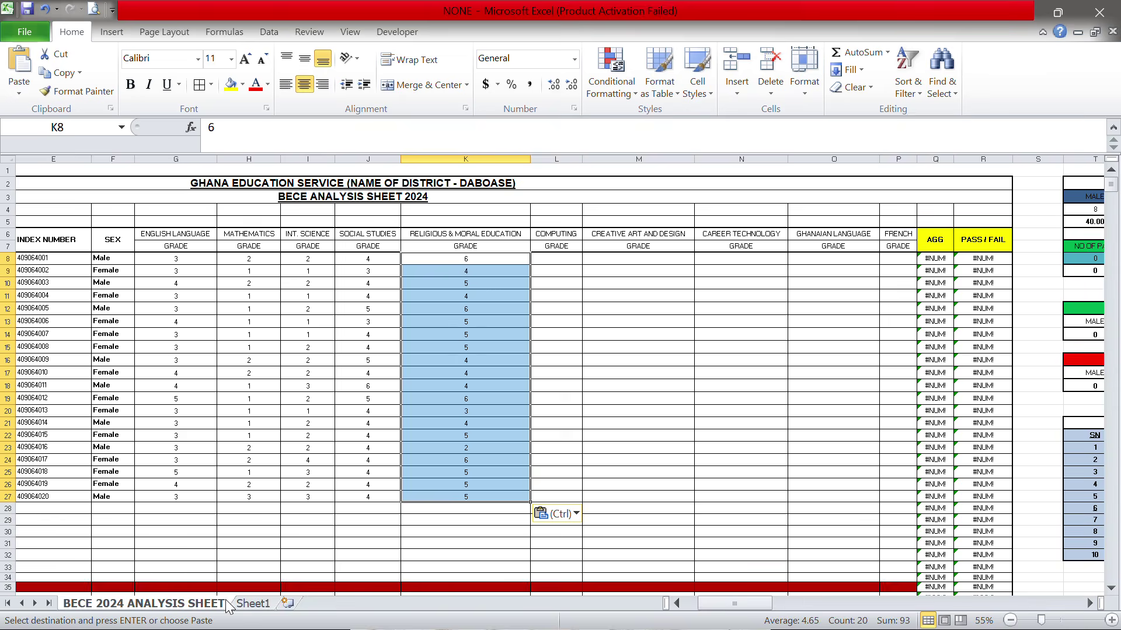
pyautogui.click(252, 605)
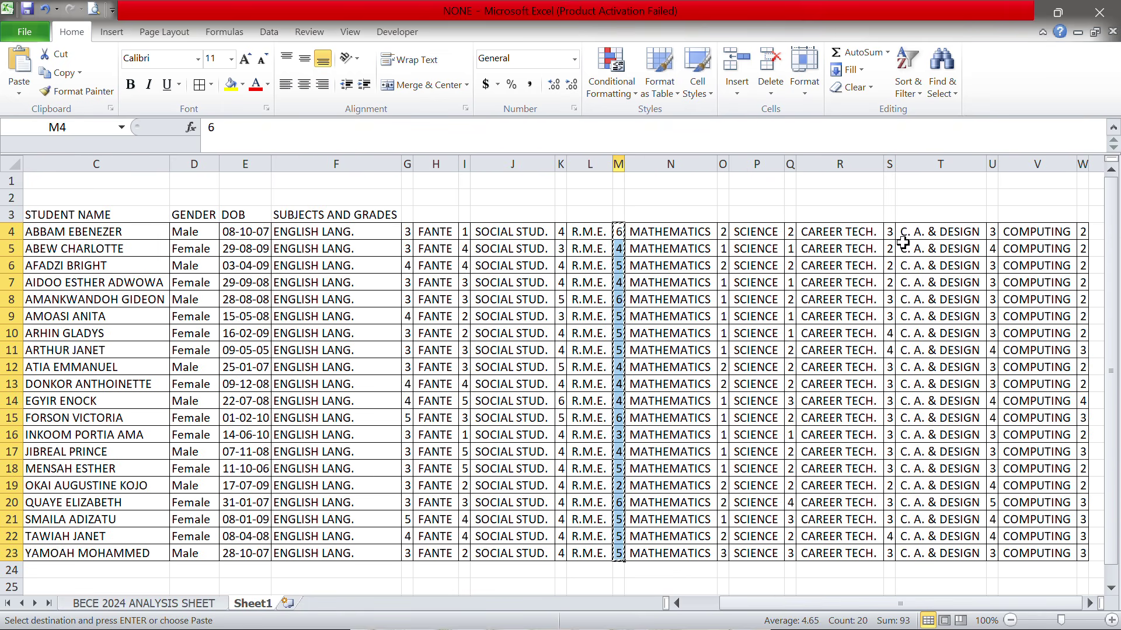
pyautogui.moveTo(1083, 234); pyautogui.dragTo(1082, 553)
pyautogui.hotkey('ctrl', 'c')
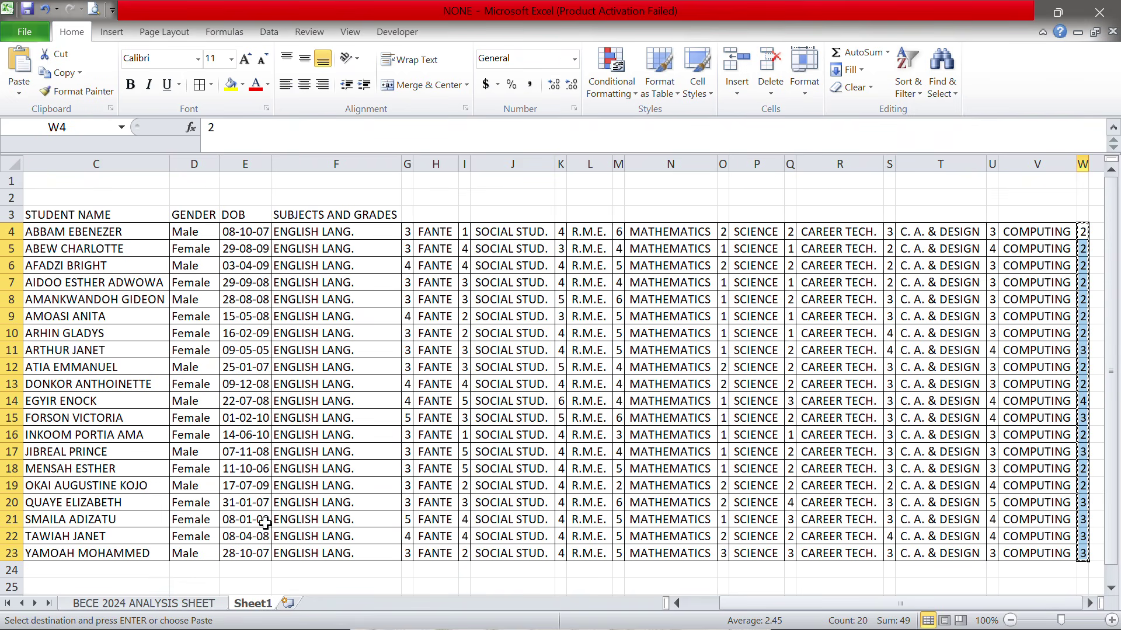
pyautogui.click(172, 605)
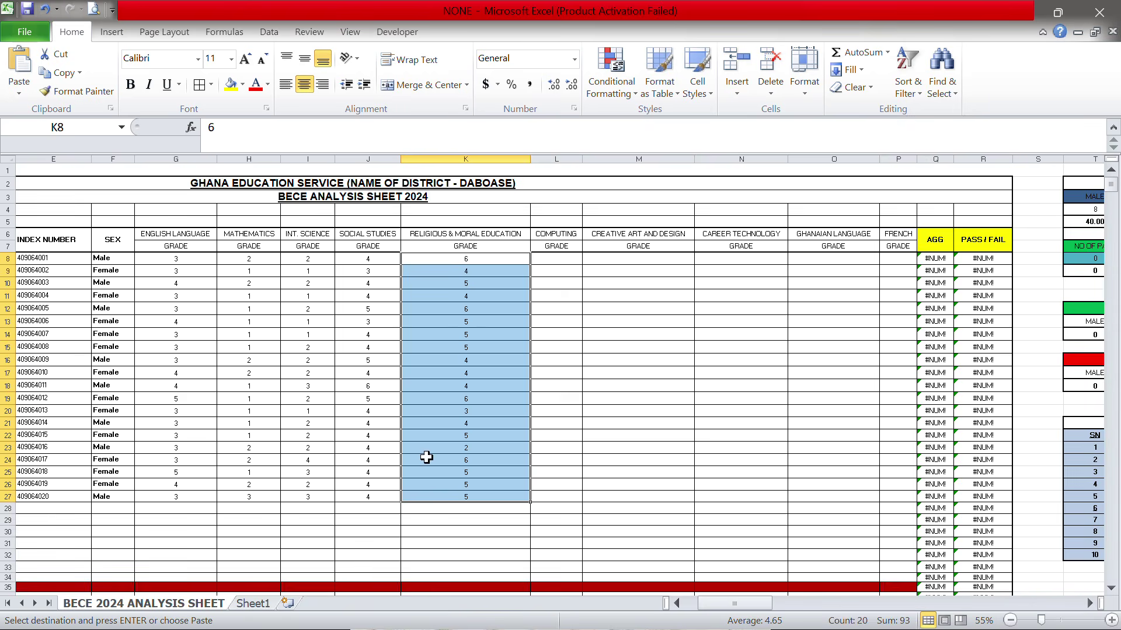
pyautogui.click(542, 258)
pyautogui.rightClick(542, 258)
pyautogui.click(504, 324)
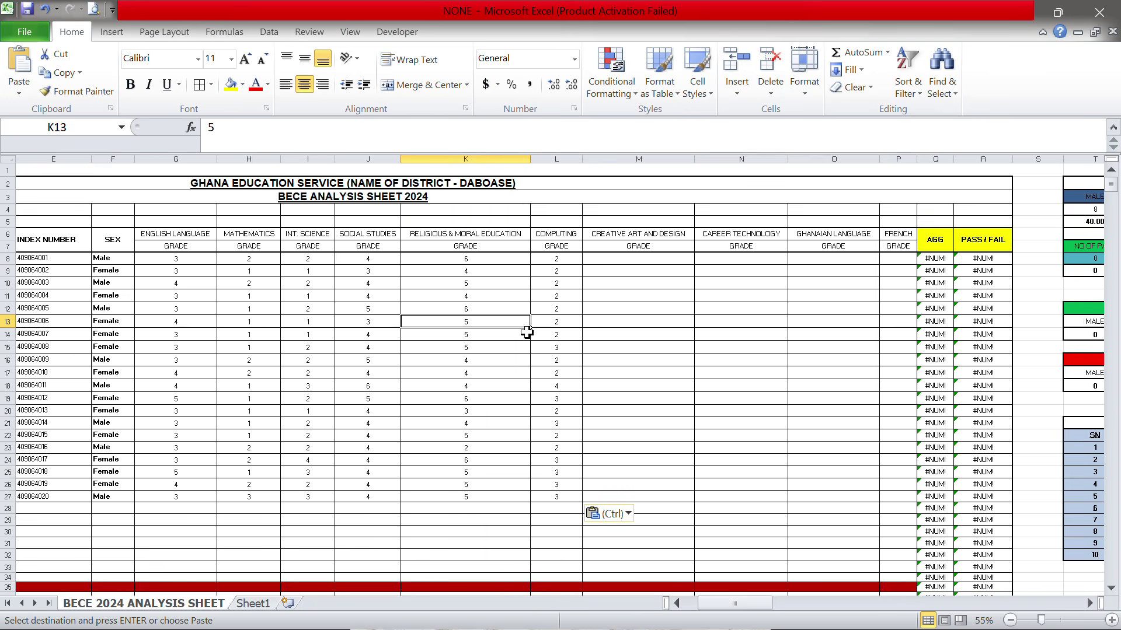
# Copy the C. A. & Design grades in U4:U23 of Sheet1 and paste them as values under Creative Art and Design from M8.
pyautogui.click(252, 604)
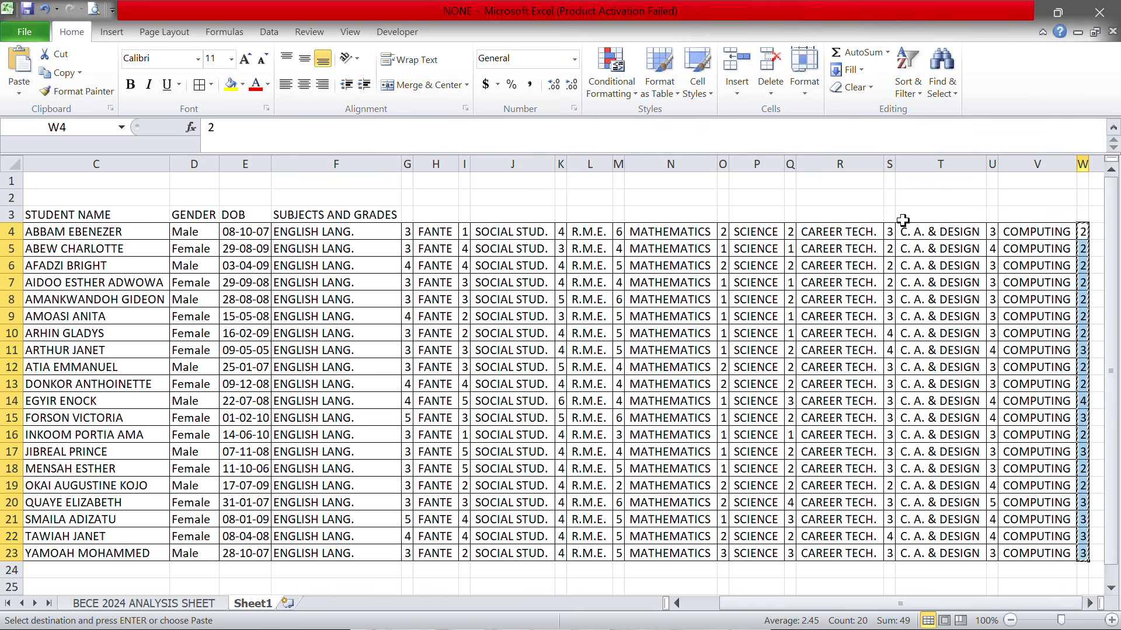
pyautogui.moveTo(993, 232); pyautogui.dragTo(993, 553)
pyautogui.hotkey('ctrl', 'c')
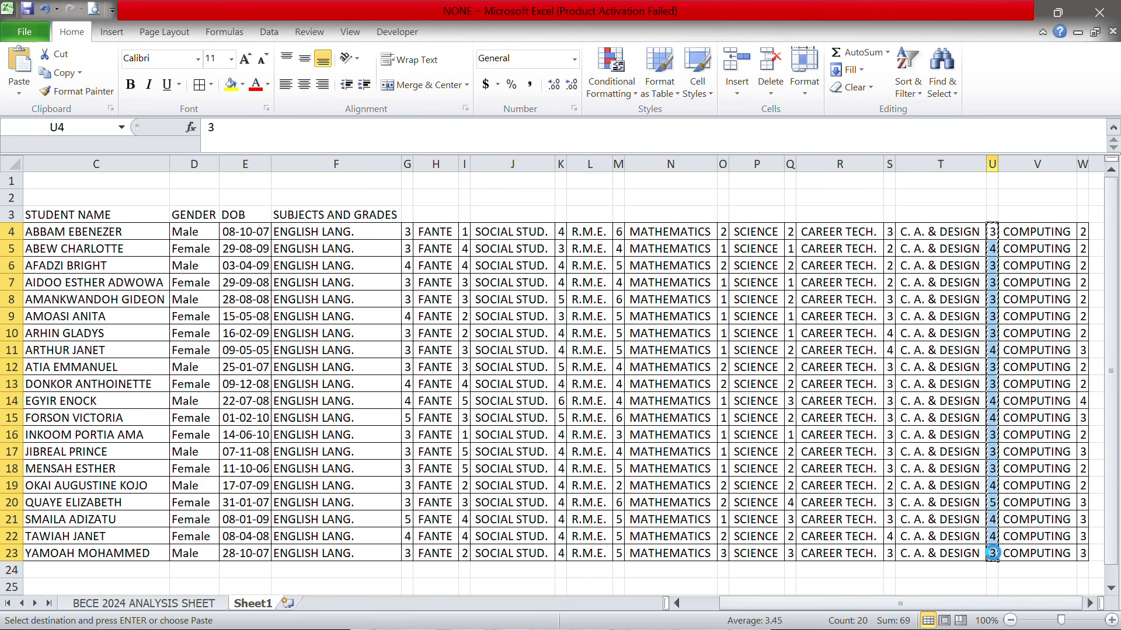
pyautogui.click(197, 605)
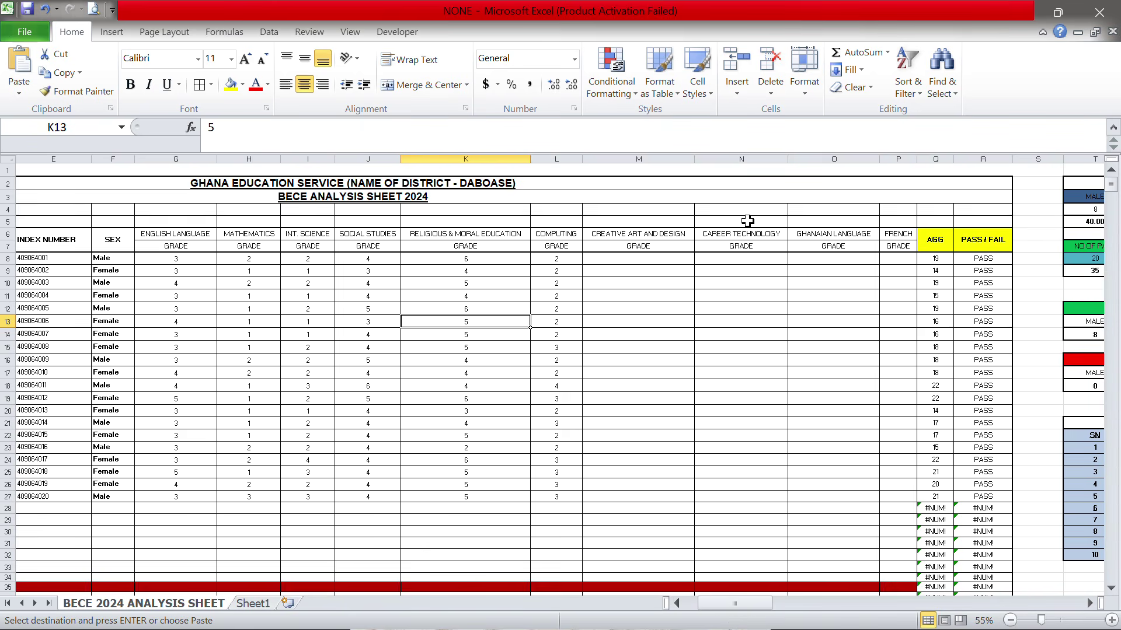
pyautogui.click(634, 258)
pyautogui.rightClick(605, 261)
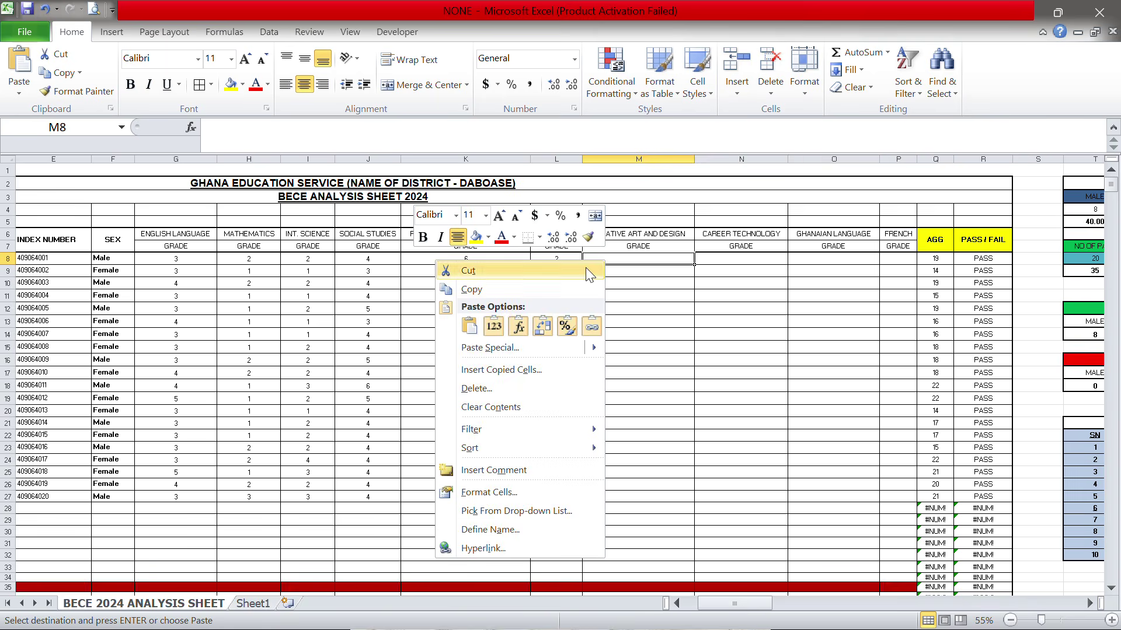
pyautogui.click(493, 326)
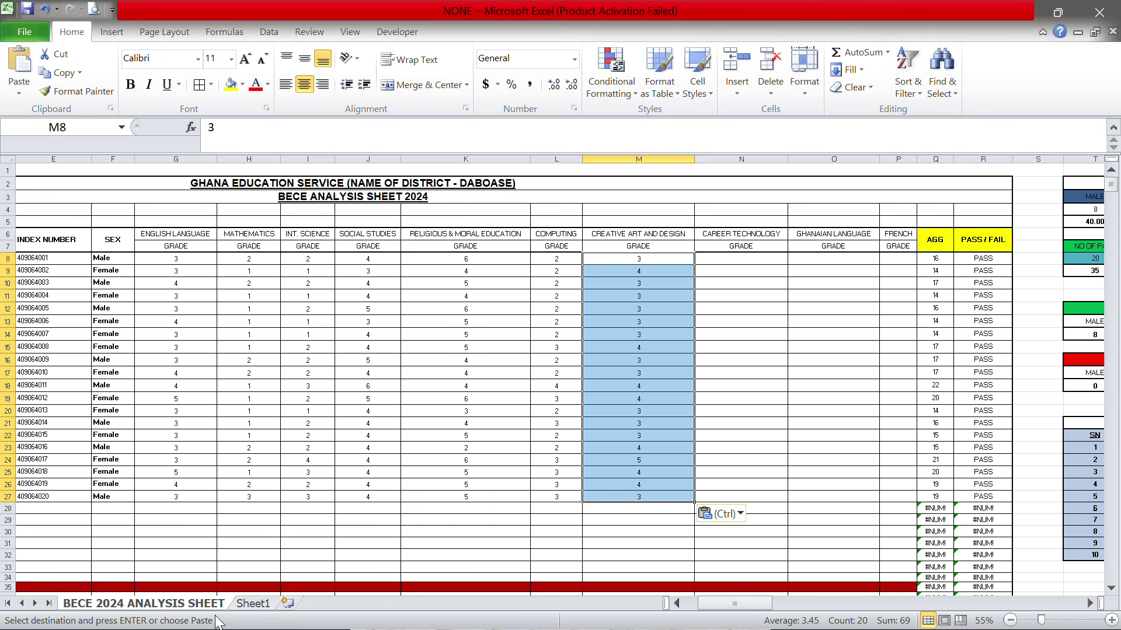
# Copy the Career Tech. grades in S4:S23 of Sheet1 and paste them as values under Career Technology from N8.
pyautogui.click(253, 604)
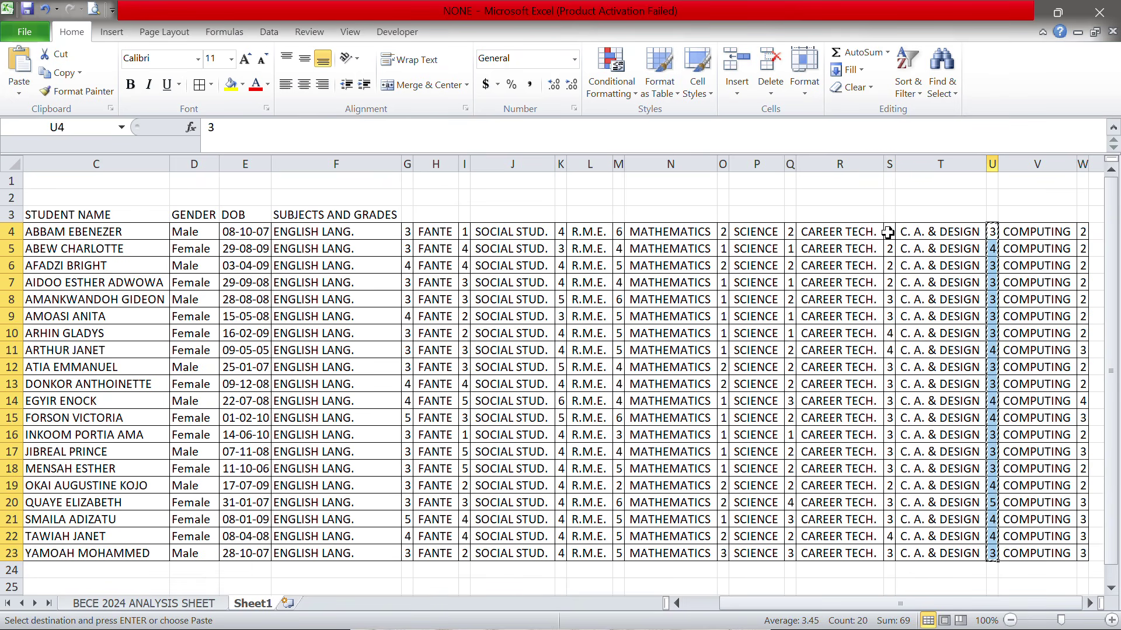
pyautogui.moveTo(887, 232); pyautogui.dragTo(888, 555)
pyautogui.hotkey('ctrl', 'c')
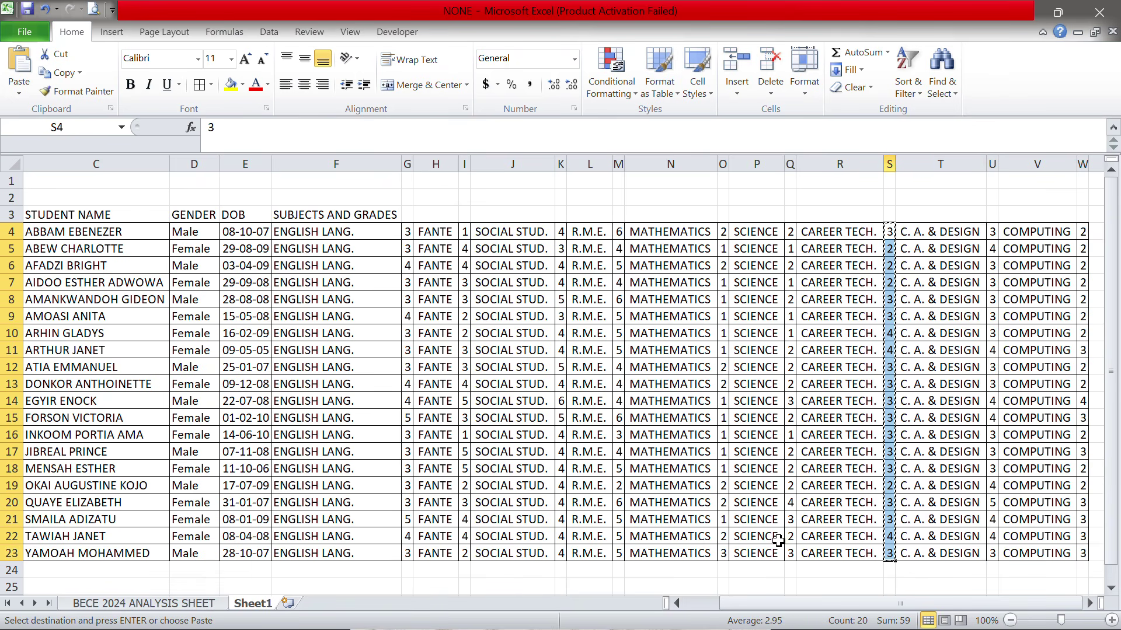
pyautogui.click(186, 604)
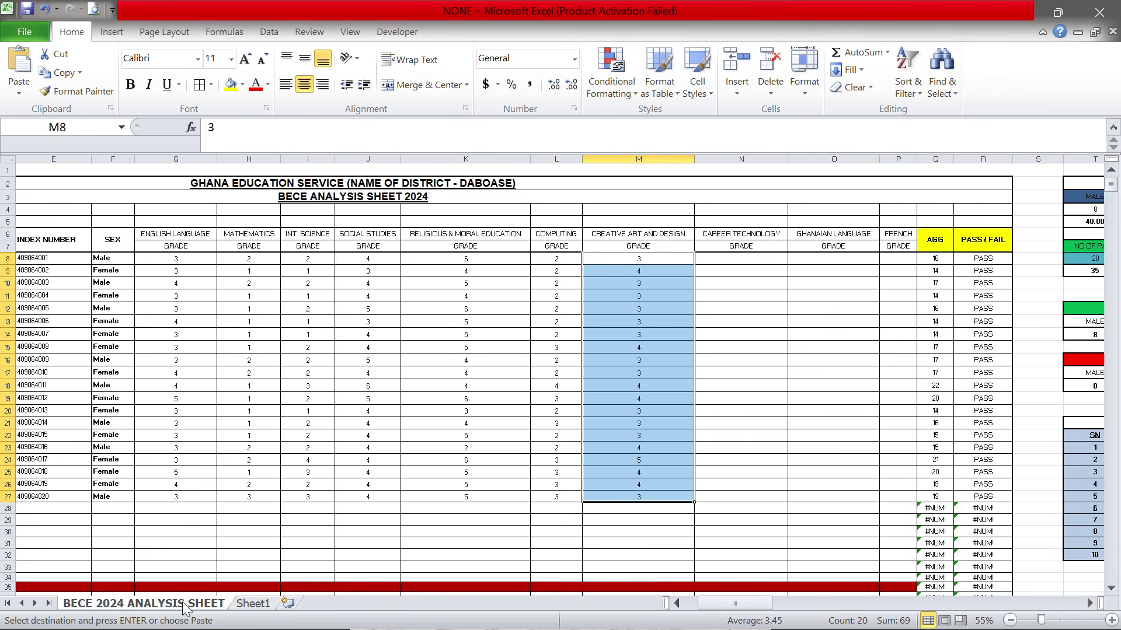
pyautogui.click(747, 262)
pyautogui.rightClick(747, 262)
pyautogui.click(687, 326)
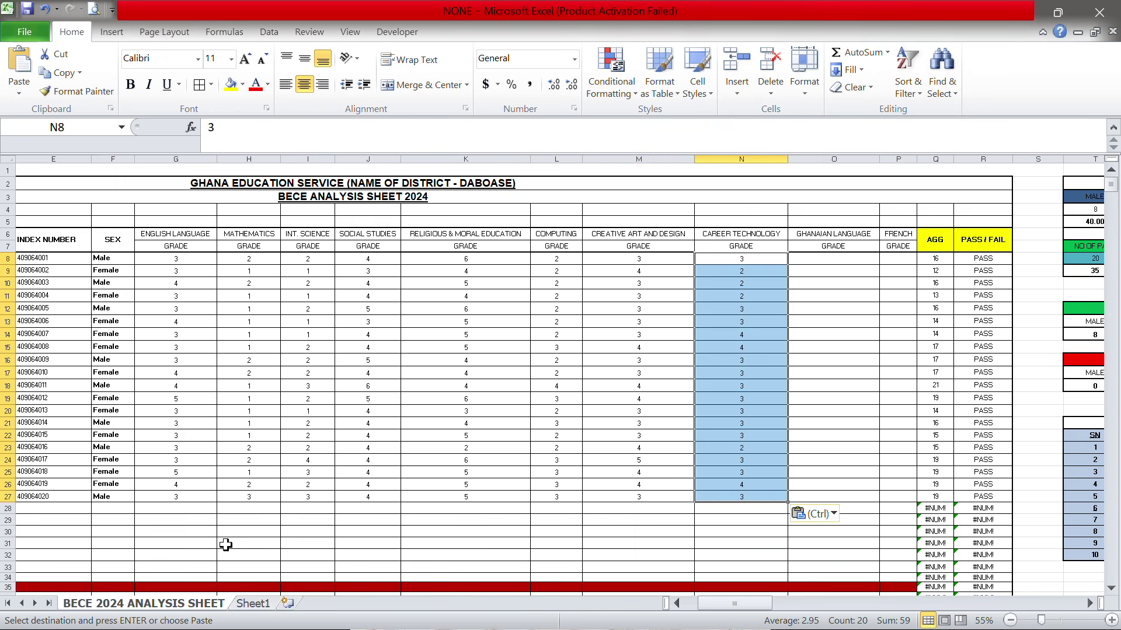
# Copy the Fante grades in I4:I23 of Sheet1 and paste them as values under Ghanaian Language from O8 of the analysis sheet.
pyautogui.click(253, 605)
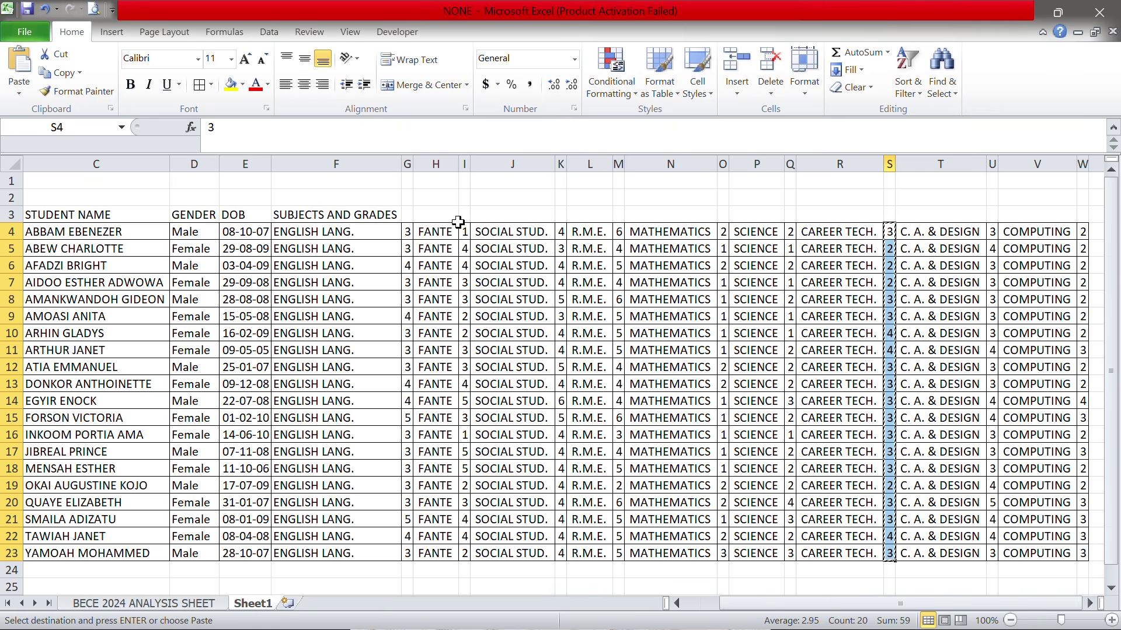
pyautogui.moveTo(464, 232); pyautogui.dragTo(466, 554)
pyautogui.hotkey('ctrl', 'c')
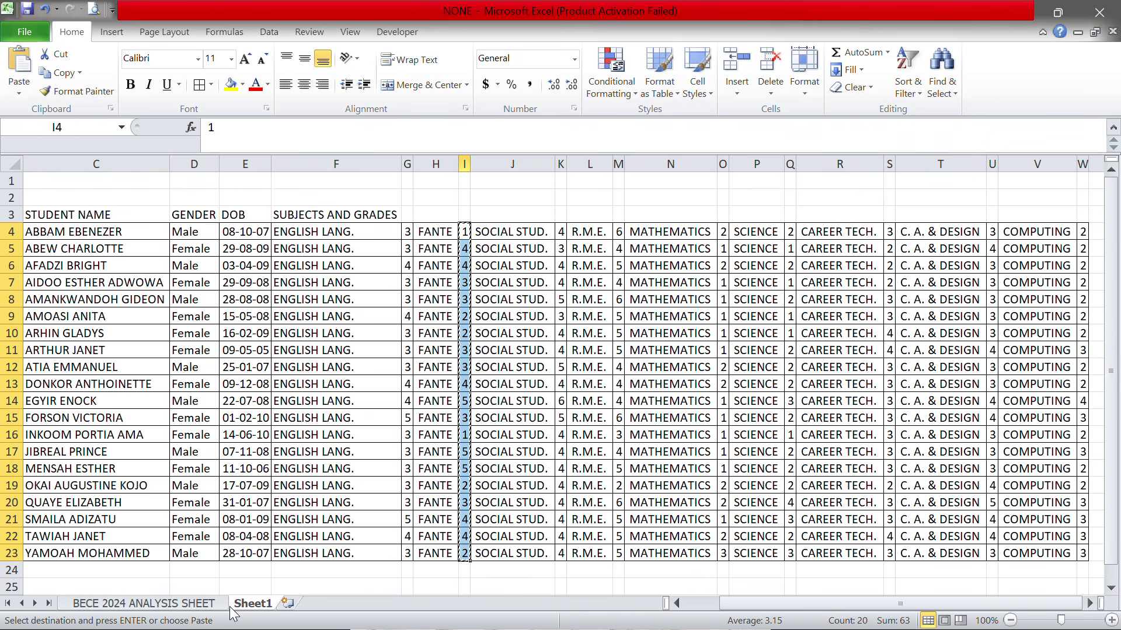
pyautogui.click(196, 607)
pyautogui.click(828, 258)
pyautogui.rightClick(830, 263)
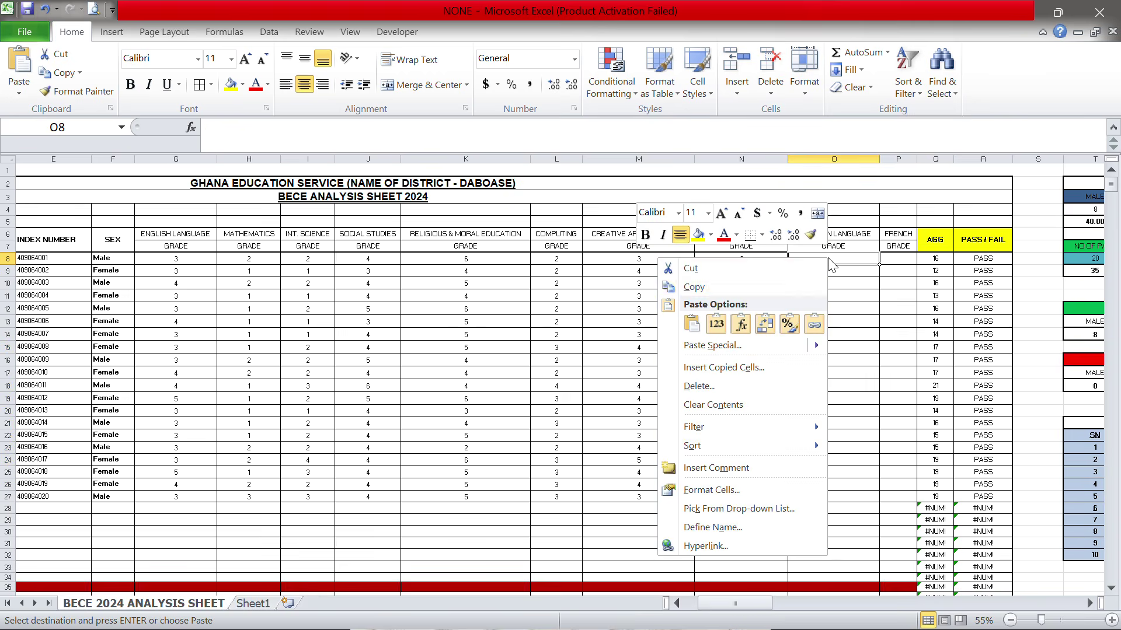
pyautogui.click(716, 324)
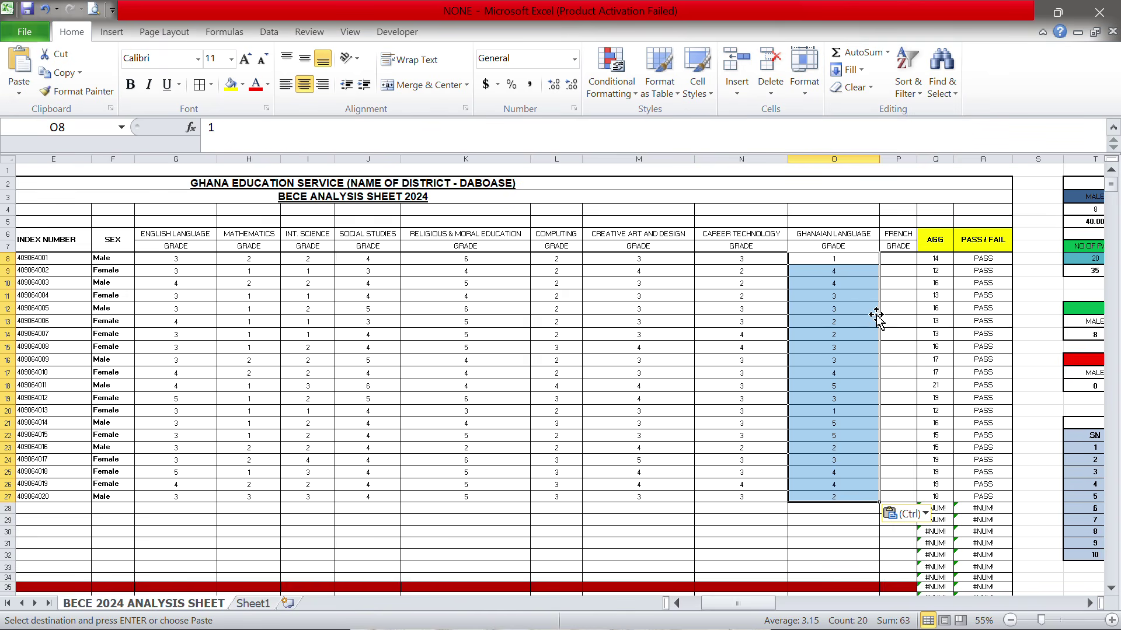
# Examine the aggregates, pass/fail results, candidate totals and subject grade distribution on the analysis sheet, along with the candidates' transferred entries.
pyautogui.hscroll(3, 834, 314)
pyautogui.scroll(3, 714, 315)
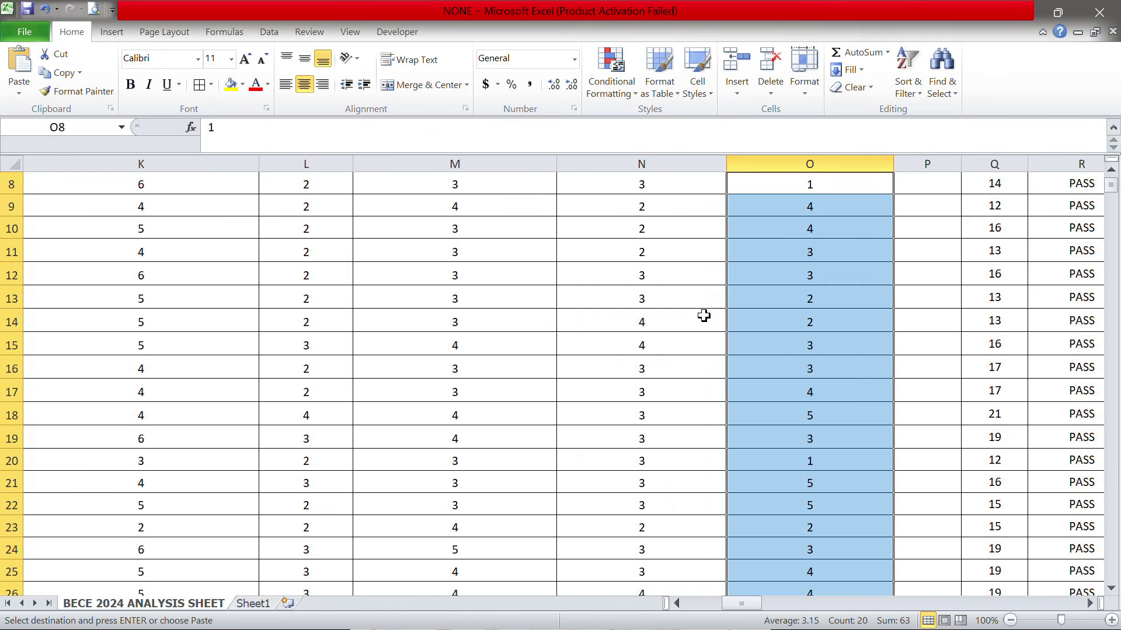
pyautogui.hscroll(6, 706, 316)
pyautogui.hscroll(-2, 704, 315)
pyautogui.scroll(-1, 703, 316)
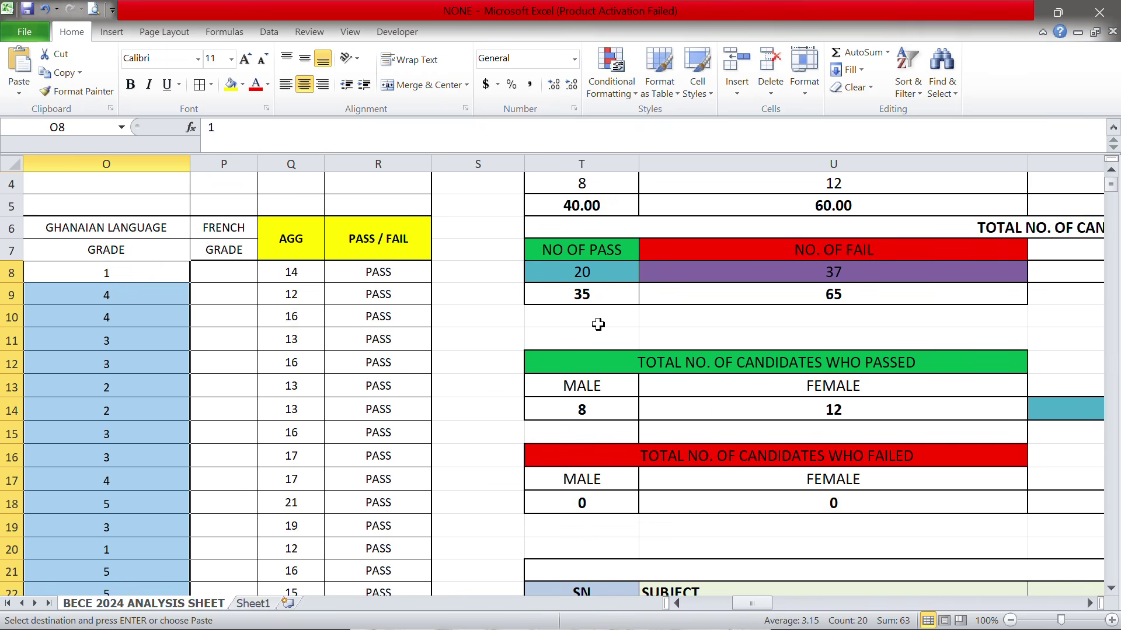
pyautogui.scroll(-3, 442, 406)
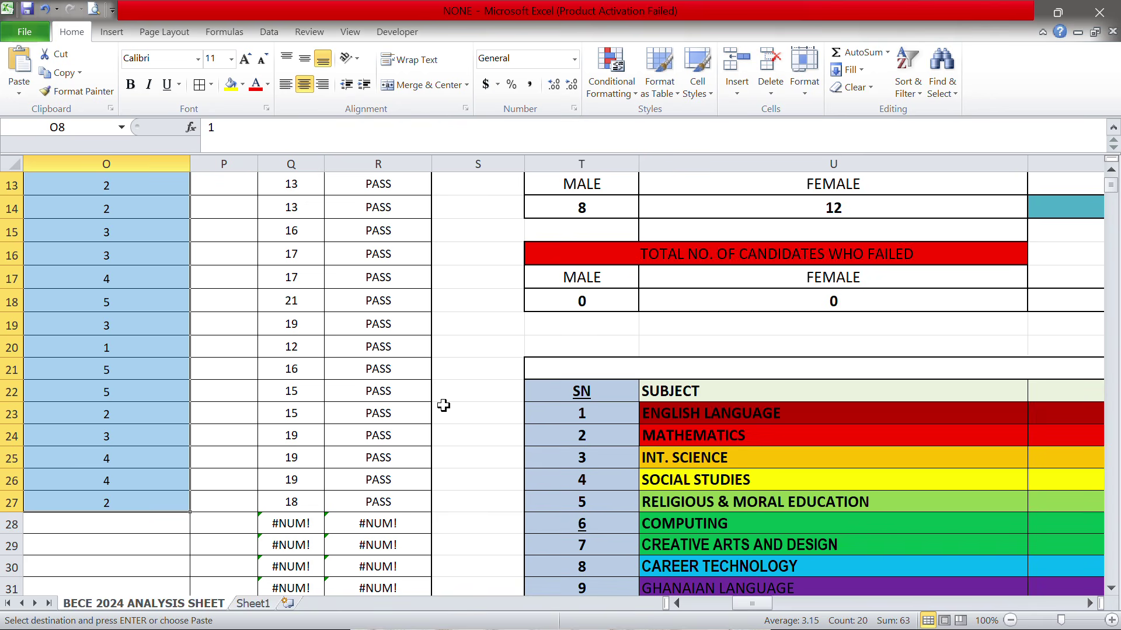
pyautogui.scroll(4, 443, 406)
pyautogui.hscroll(3, 440, 417)
pyautogui.scroll(-3, 440, 421)
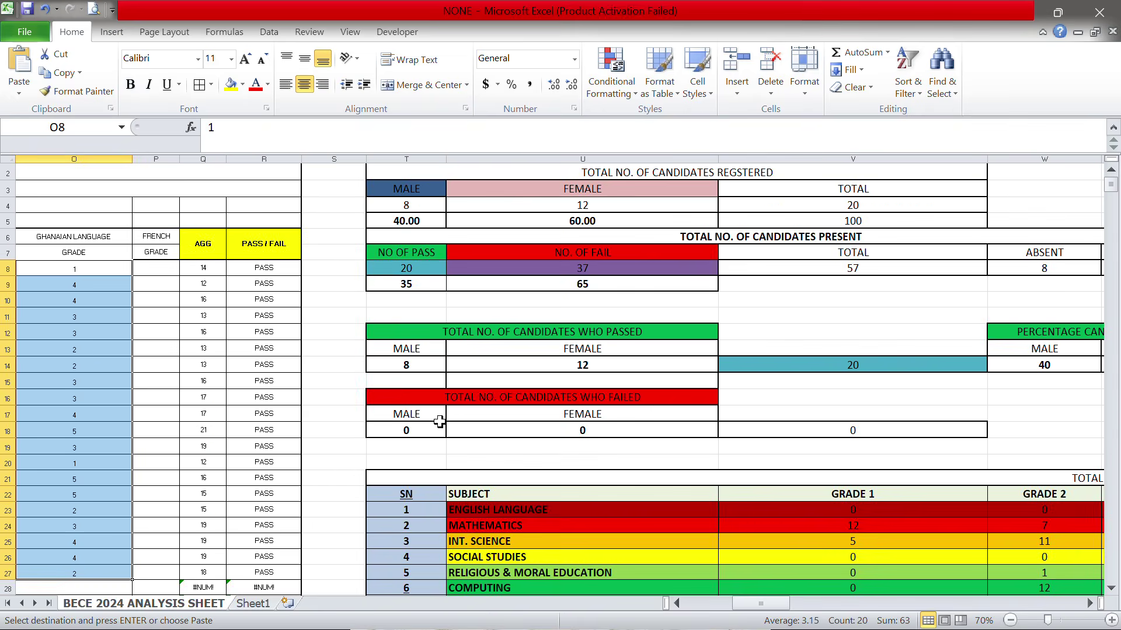
pyautogui.scroll(-3, 440, 422)
pyautogui.scroll(-4, 440, 421)
pyautogui.scroll(3, 440, 422)
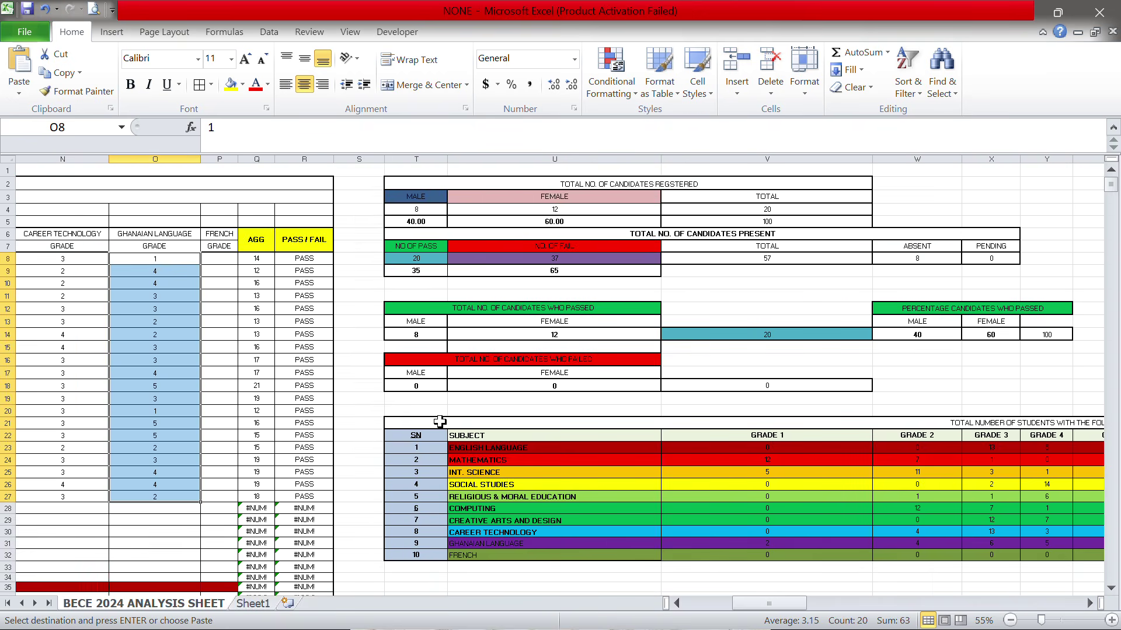
pyautogui.hscroll(5, 440, 421)
pyautogui.hscroll(-2, 439, 422)
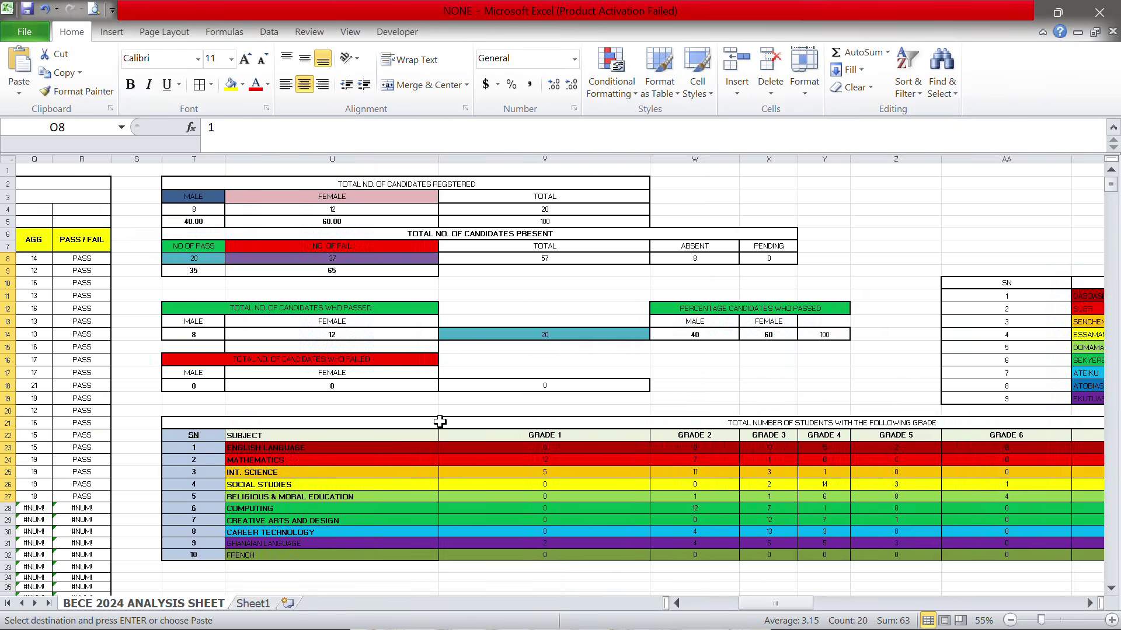
pyautogui.hscroll(-5, 440, 421)
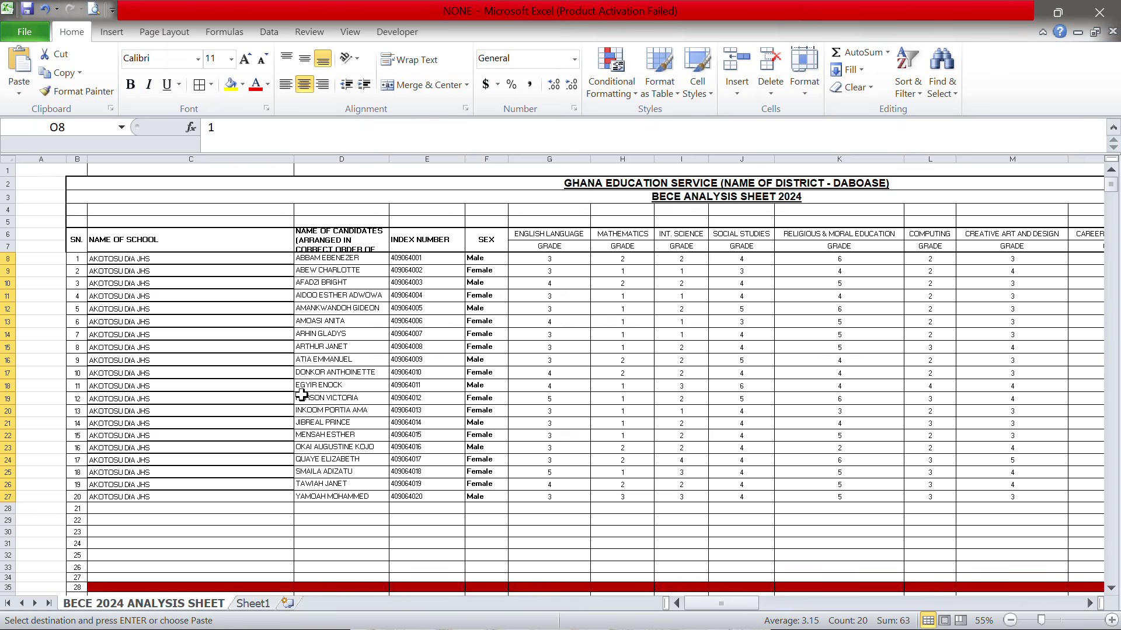
pyautogui.hscroll(4, 695, 432)
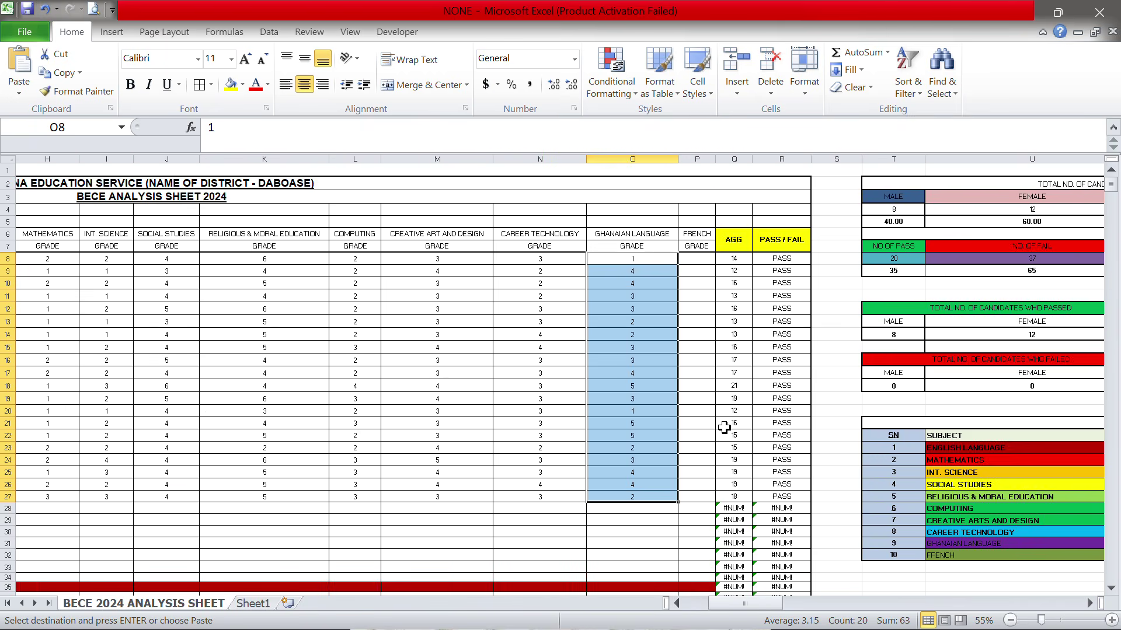
pyautogui.click(261, 605)
pyautogui.click(509, 373)
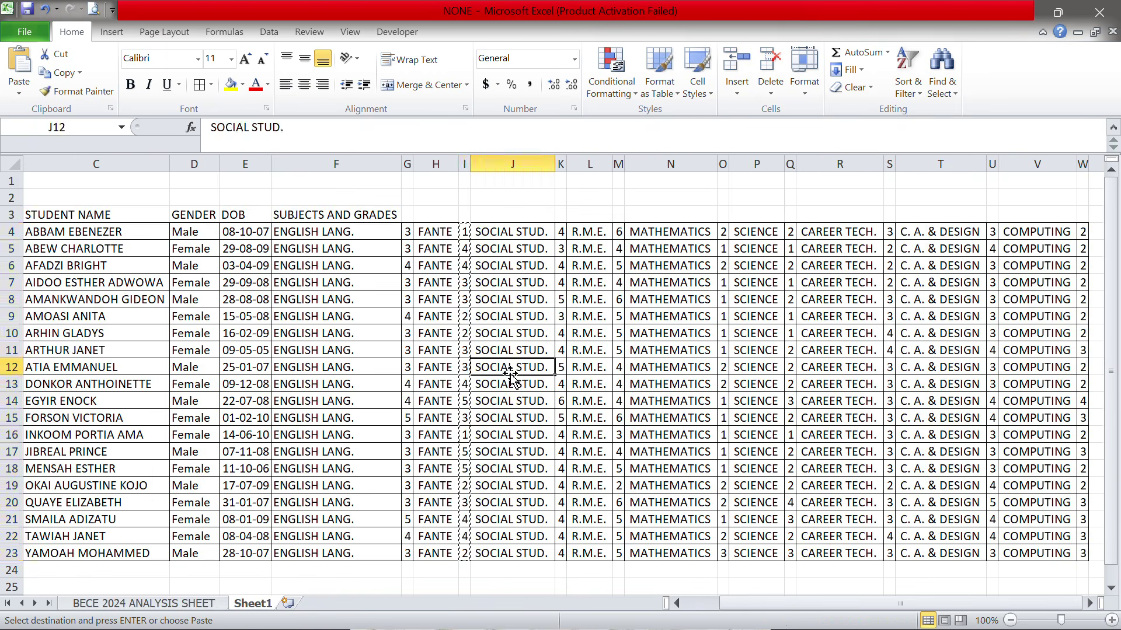
pyautogui.hscroll(-2, 509, 373)
pyautogui.press('super')
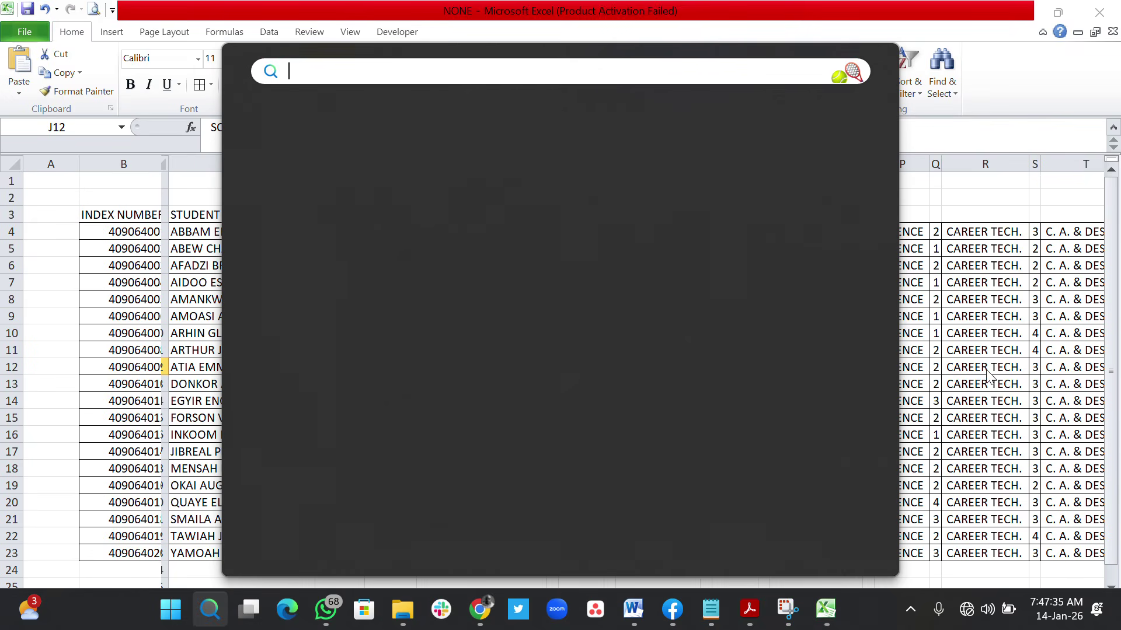
pyautogui.press('Escape')
pyautogui.click(718, 286)
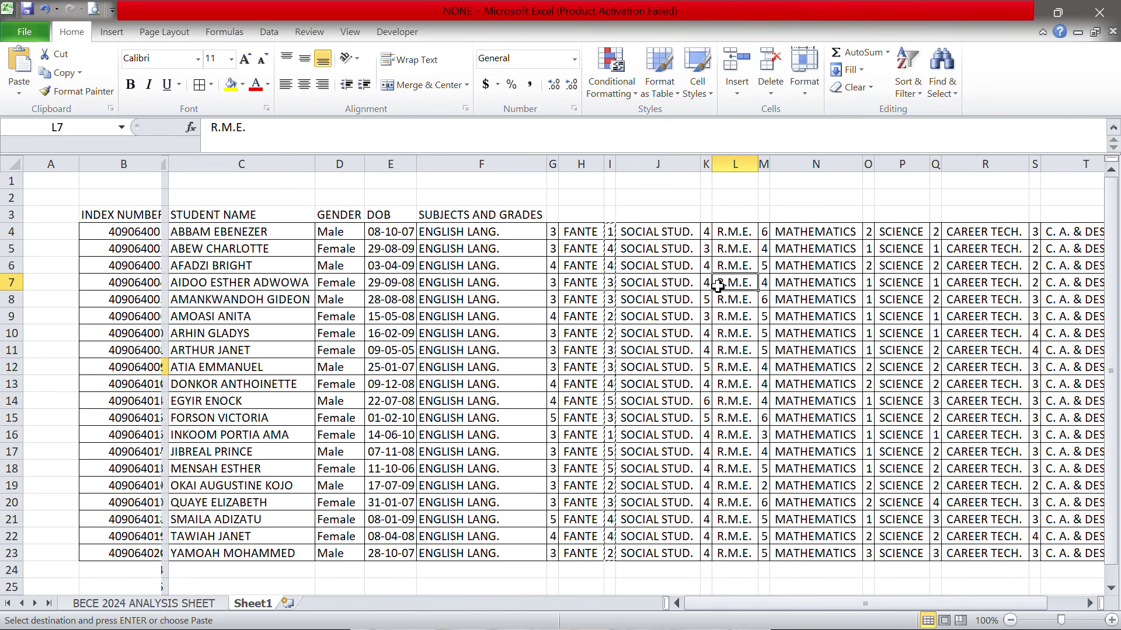
pyautogui.click(420, 318)
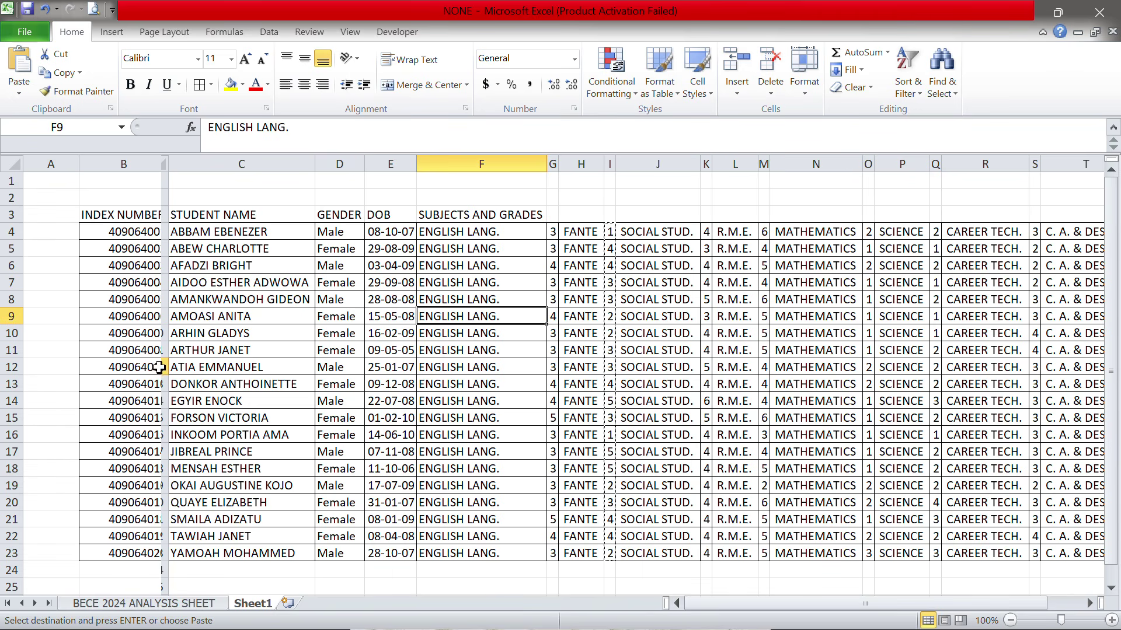
# Review the analysis sheet's candidate entries and the summary tables of candidates registered, present, passed and failed.
pyautogui.click(193, 607)
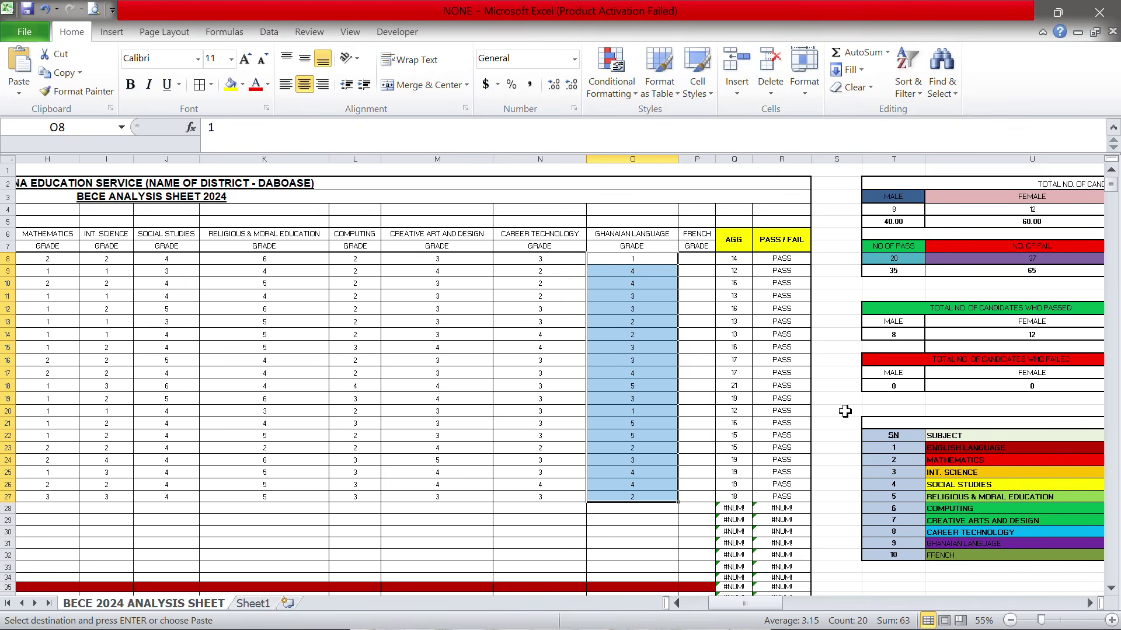
pyautogui.hscroll(-5, 565, 423)
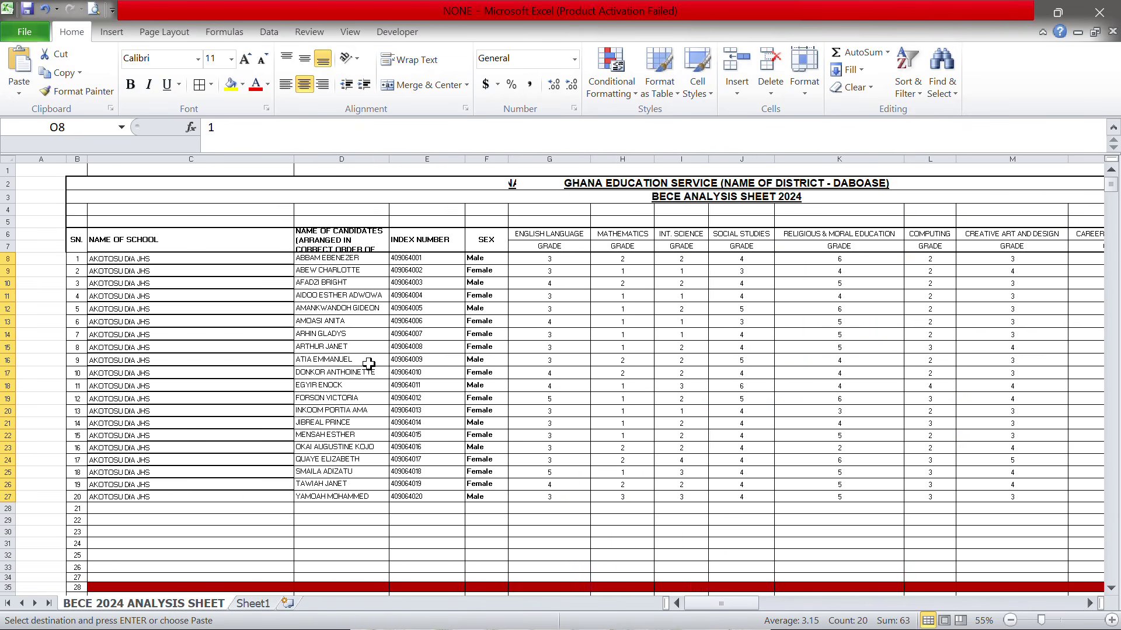
pyautogui.hscroll(12, 853, 549)
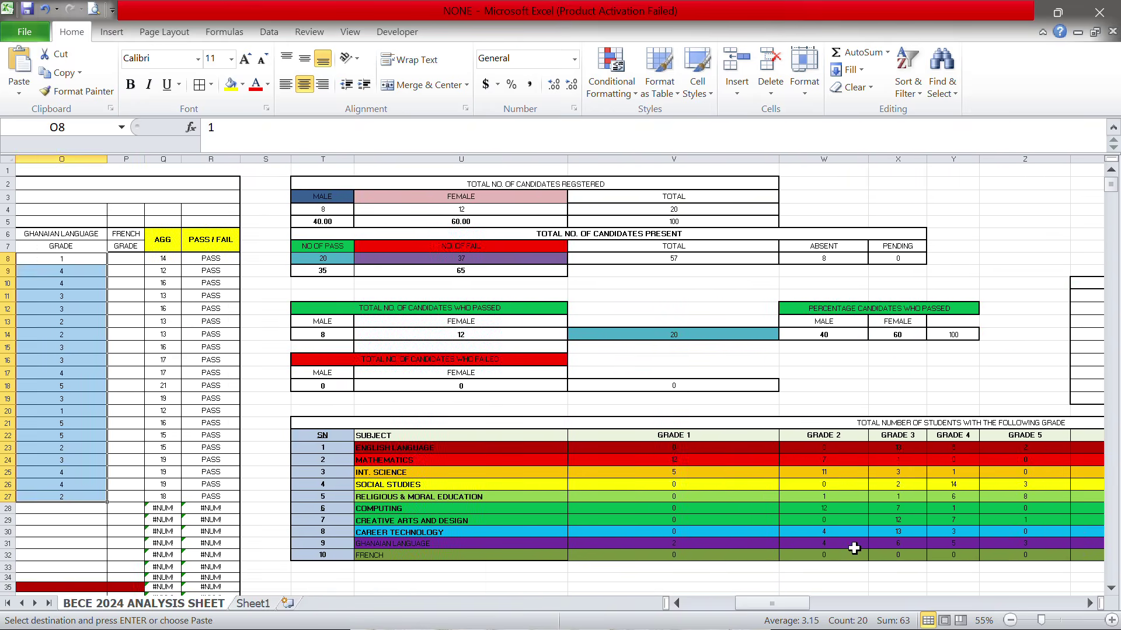
pyautogui.scroll(1, 683, 466)
pyautogui.scroll(1, 683, 466)
pyautogui.scroll(2, 683, 466)
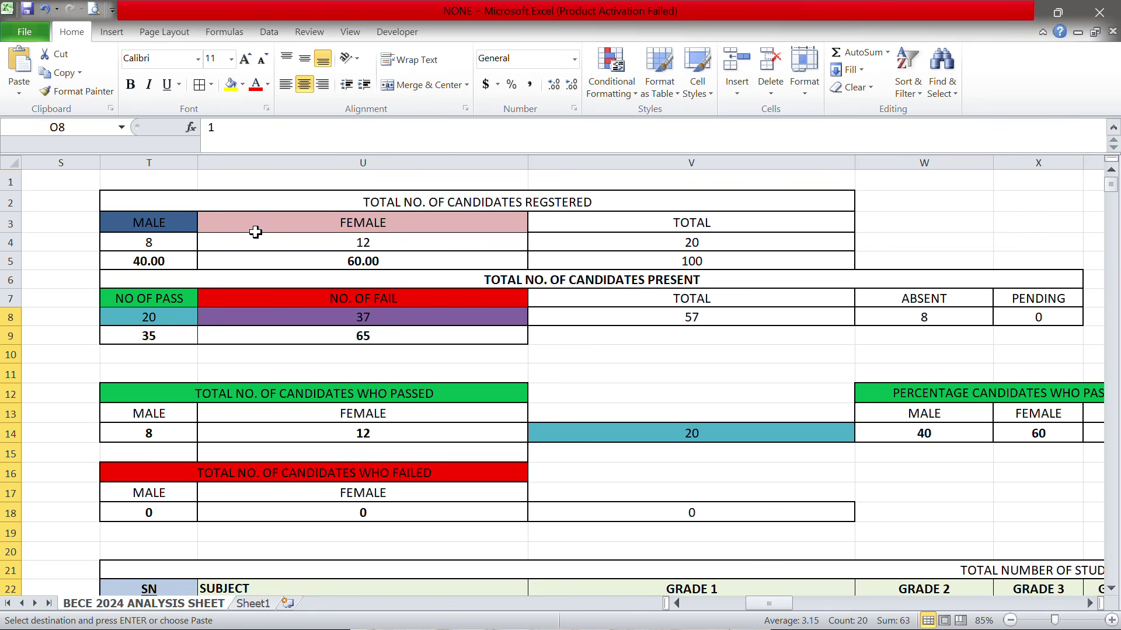
# Compare the table of total candidates registered with the candidate list on the analysis sheet.
pyautogui.click(387, 199)
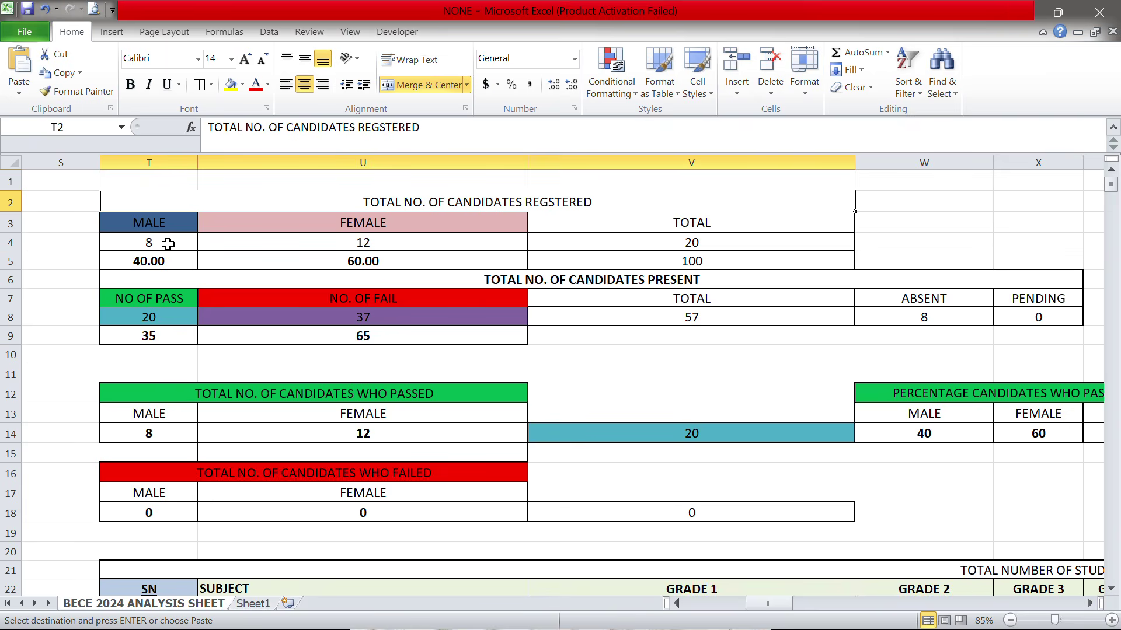
pyautogui.hscroll(-6, 599, 301)
pyautogui.scroll(-7, 599, 301)
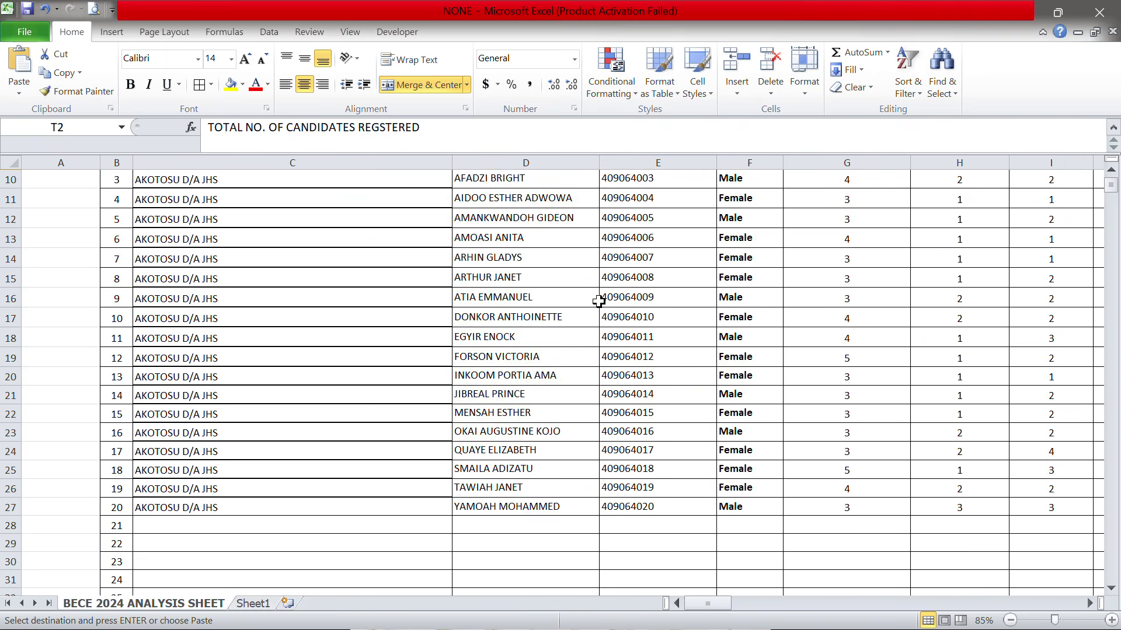
pyautogui.scroll(7, 599, 301)
pyautogui.hscroll(6, 599, 302)
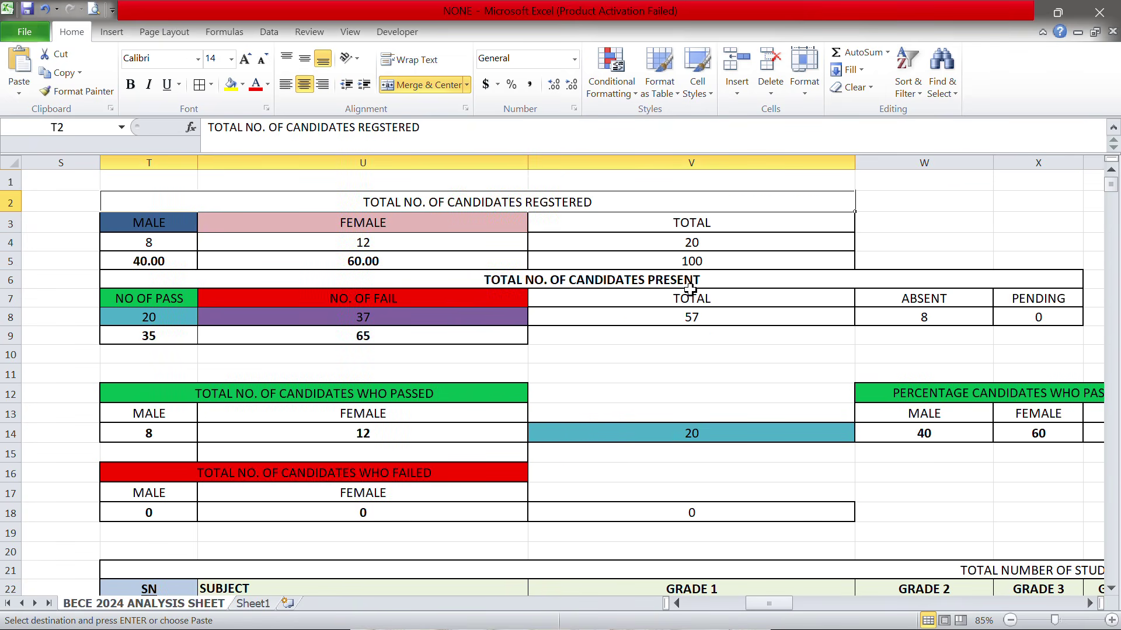
# Inspect the formulas behind the total candidates present in V8 and the number of fails in U8.
pyautogui.click(687, 309)
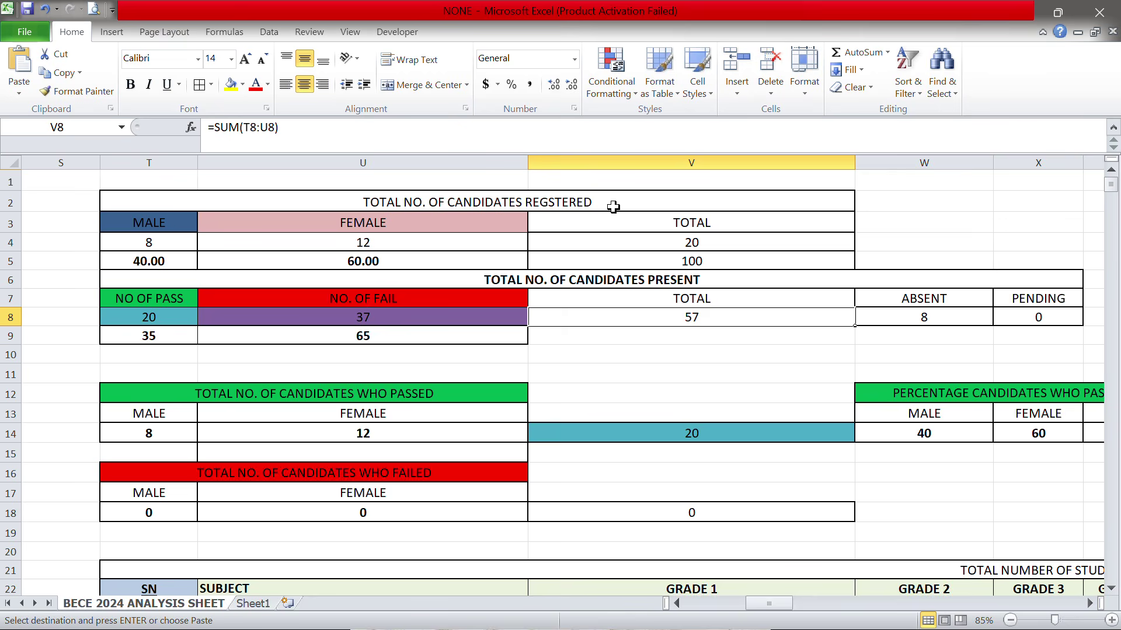
pyautogui.click(457, 149)
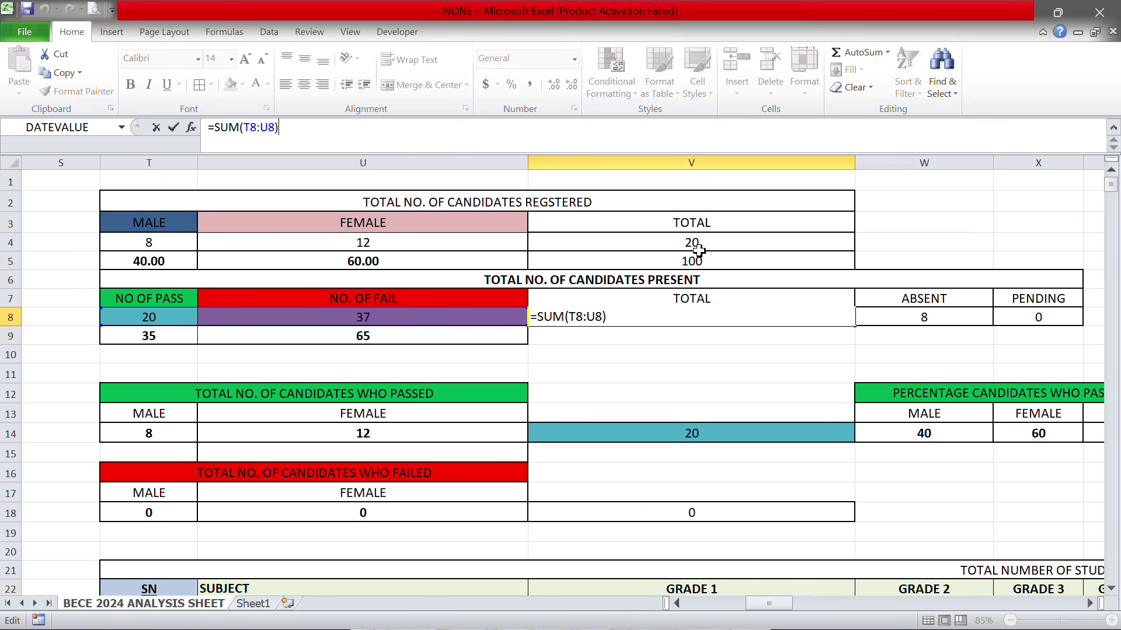
pyautogui.click(632, 366)
pyautogui.click(378, 316)
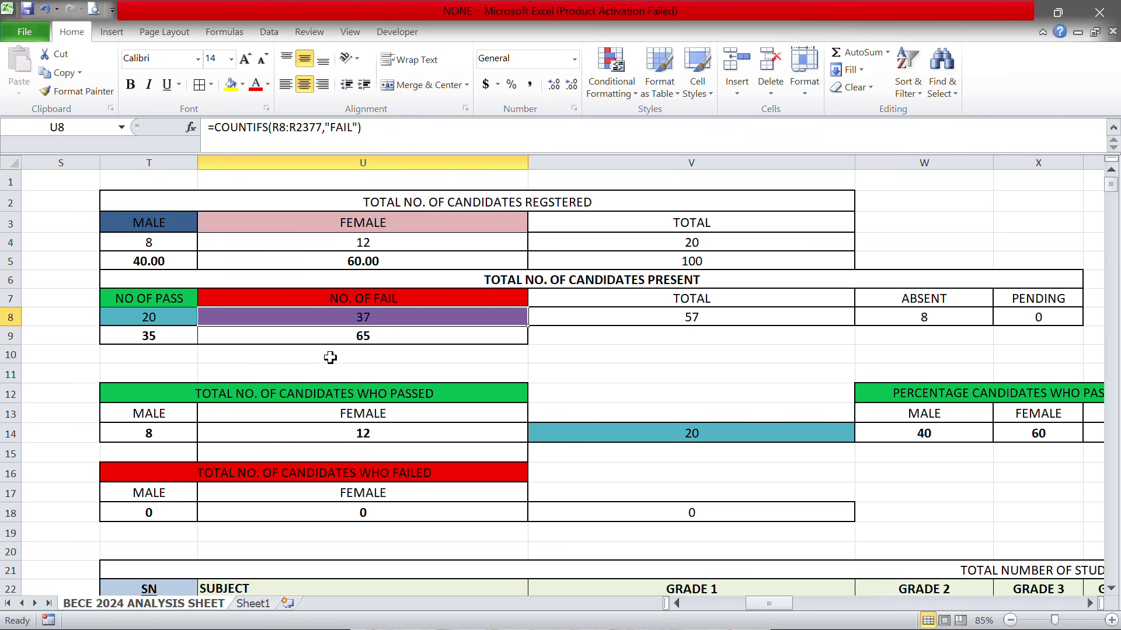
# Check the AGG and PASS / FAIL columns, including the rows beyond the last candidate, against the fail count.
pyautogui.hscroll(-5, 278, 409)
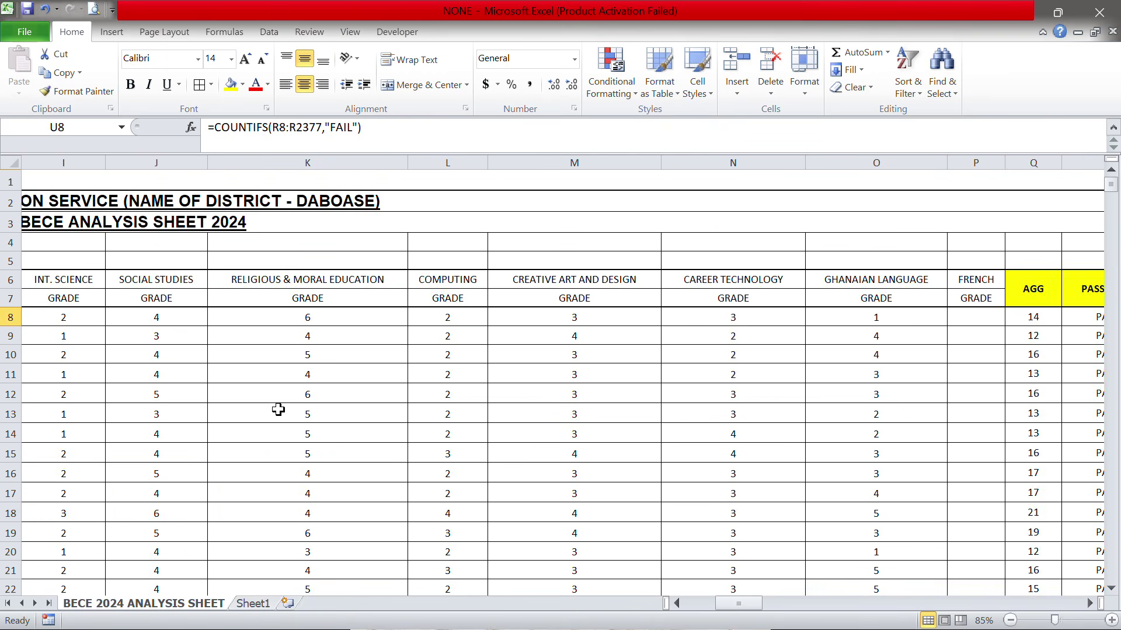
pyautogui.hscroll(5, 278, 410)
pyautogui.hscroll(-1, 278, 410)
pyautogui.hscroll(-1, 251, 385)
pyautogui.scroll(-17, 200, 350)
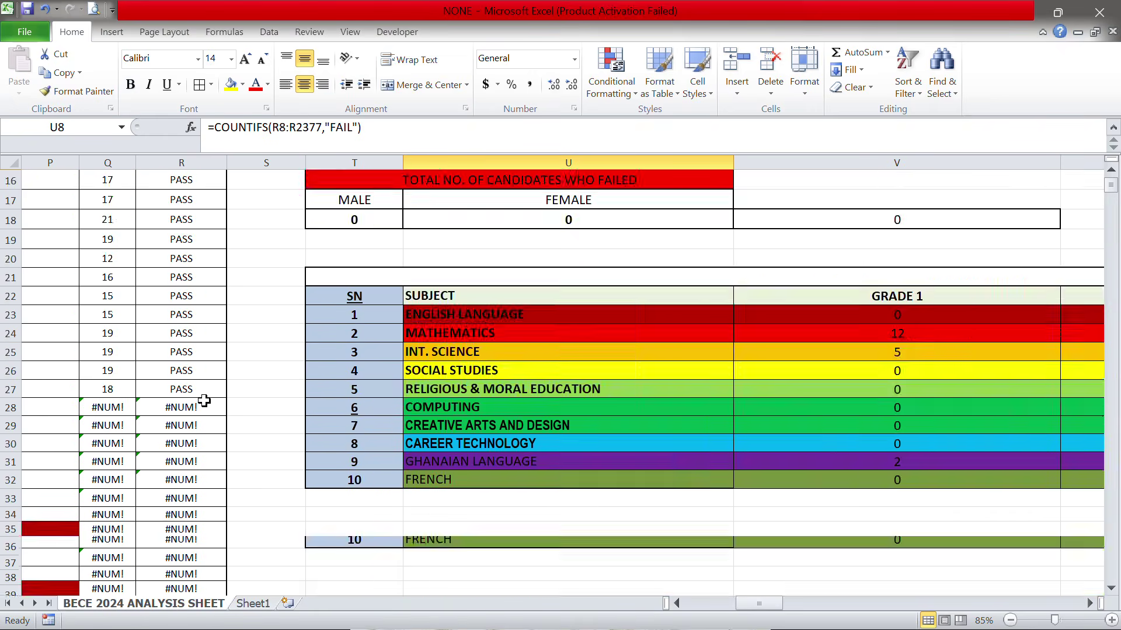
pyautogui.scroll(2, 204, 401)
pyautogui.scroll(-15, 204, 400)
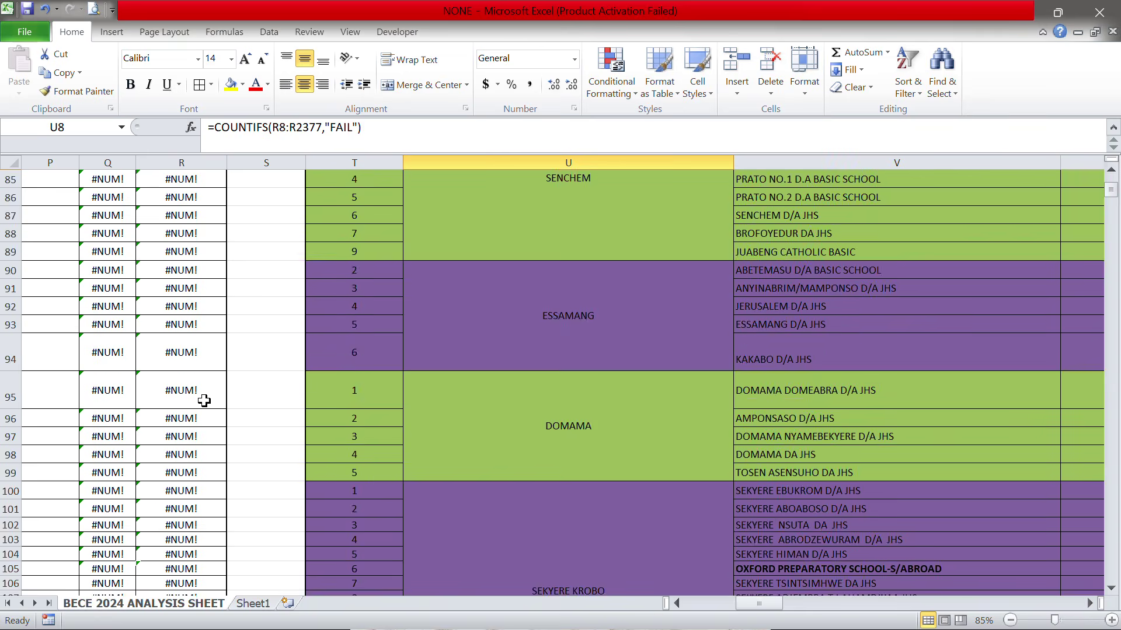
pyautogui.scroll(20, 204, 400)
pyautogui.click(830, 336)
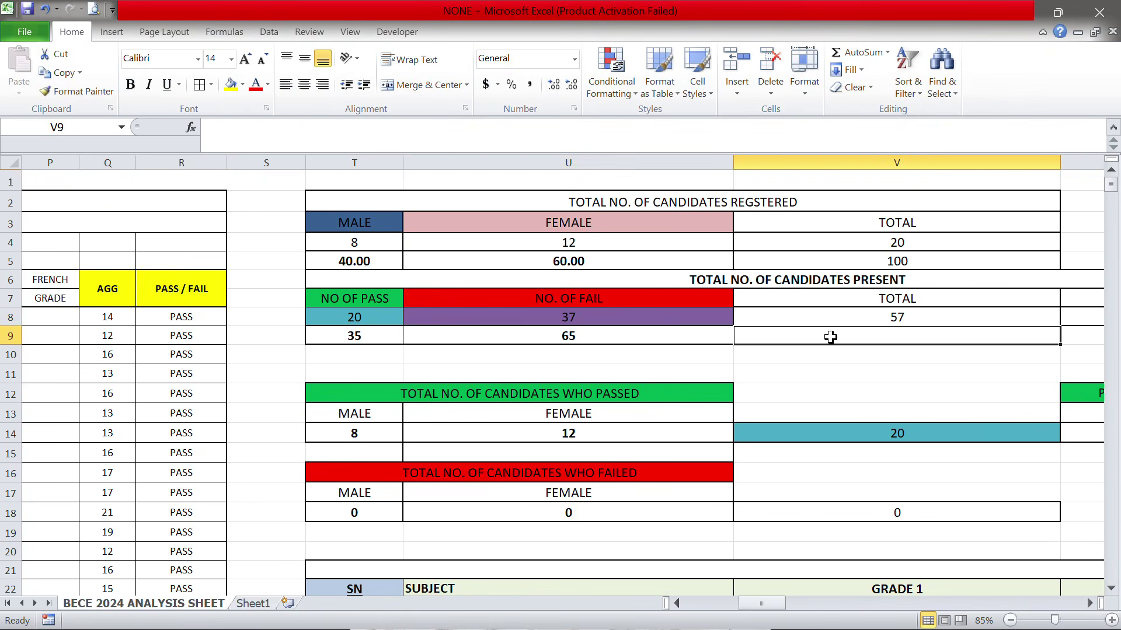
# Examine the circuit ranking table and the subject grade distribution with its pass and fail columns.
pyautogui.hscroll(7, 830, 336)
pyautogui.hscroll(-4, 829, 336)
pyautogui.hscroll(6, 830, 336)
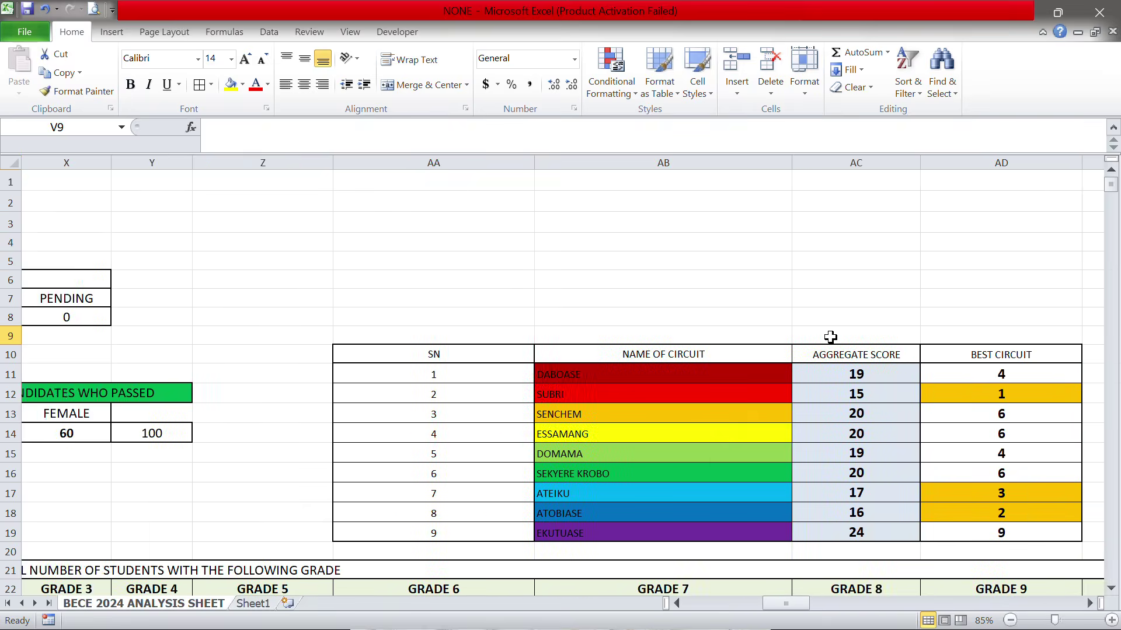
pyautogui.scroll(-4, 830, 337)
pyautogui.scroll(-4, 830, 337)
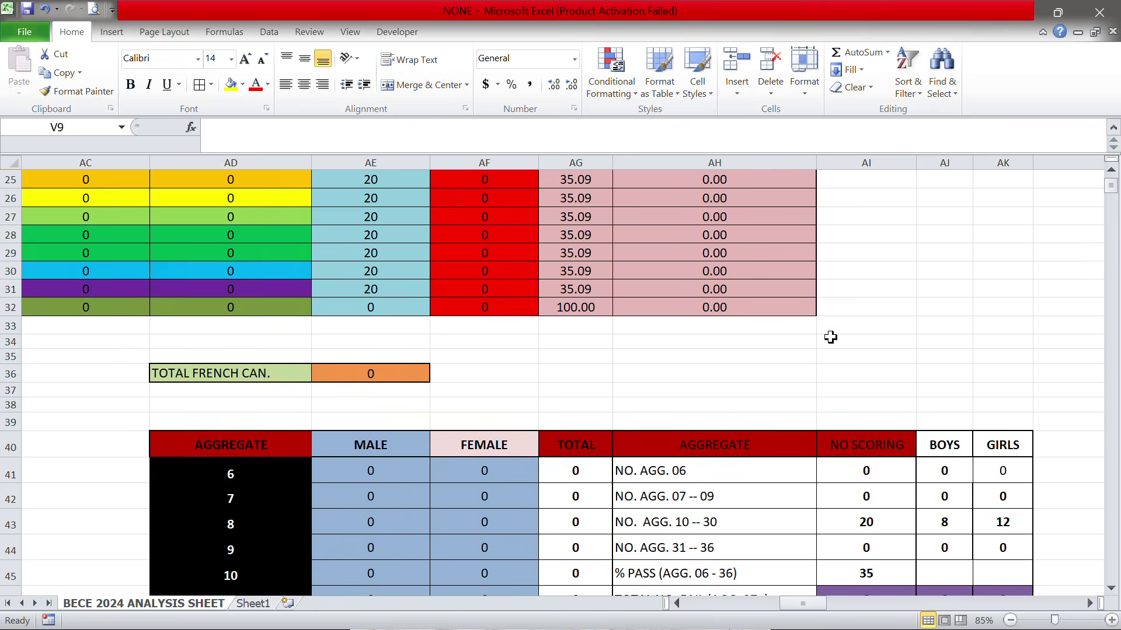
pyautogui.scroll(4, 830, 337)
pyautogui.hscroll(-4, 830, 337)
pyautogui.scroll(-1, 830, 337)
pyautogui.scroll(-2, 830, 337)
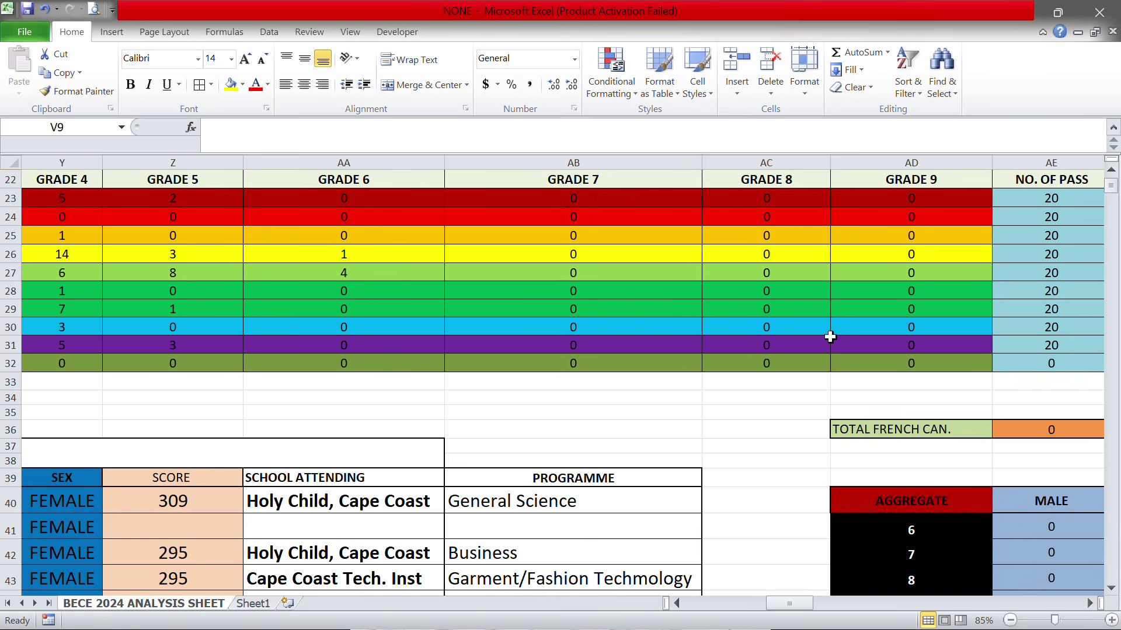
pyautogui.hscroll(-3, 830, 337)
pyautogui.scroll(1, 830, 337)
pyautogui.hscroll(12, 830, 337)
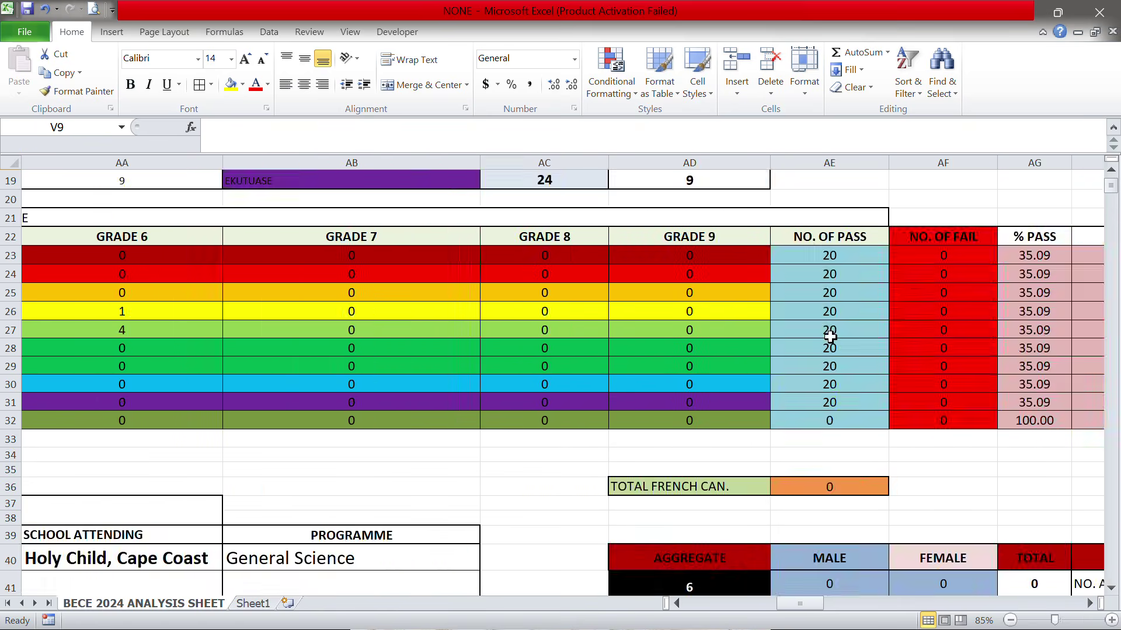
# Examine the aggregate distribution by male and female and the aggregate range summary for boys and girls.
pyautogui.scroll(-12, 830, 337)
pyautogui.scroll(5, 830, 337)
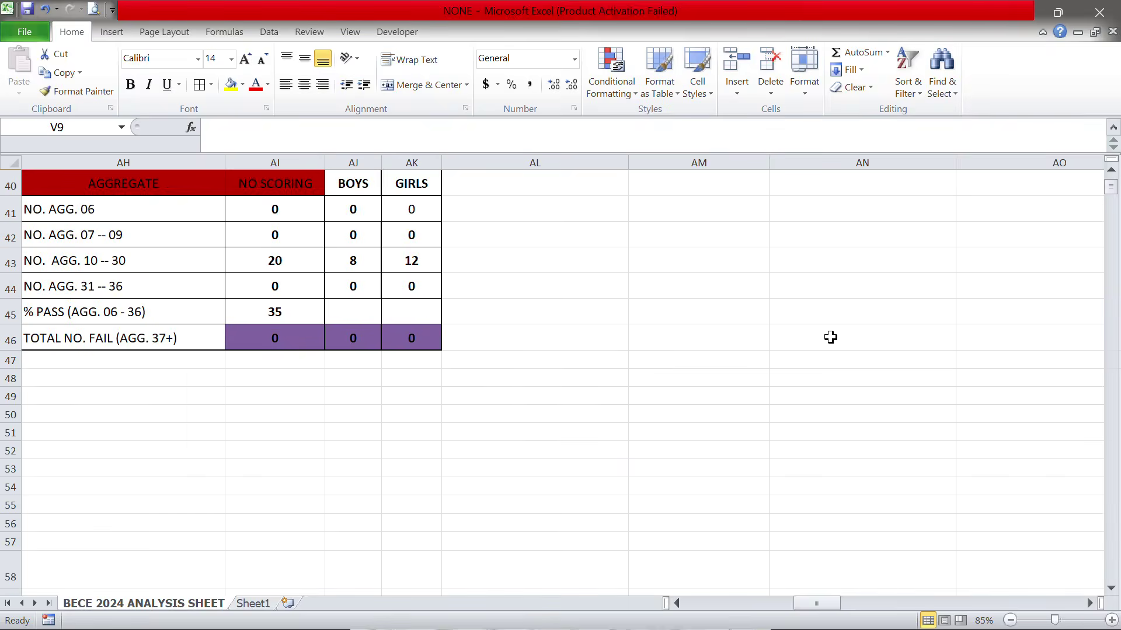
pyautogui.hscroll(-4, 830, 337)
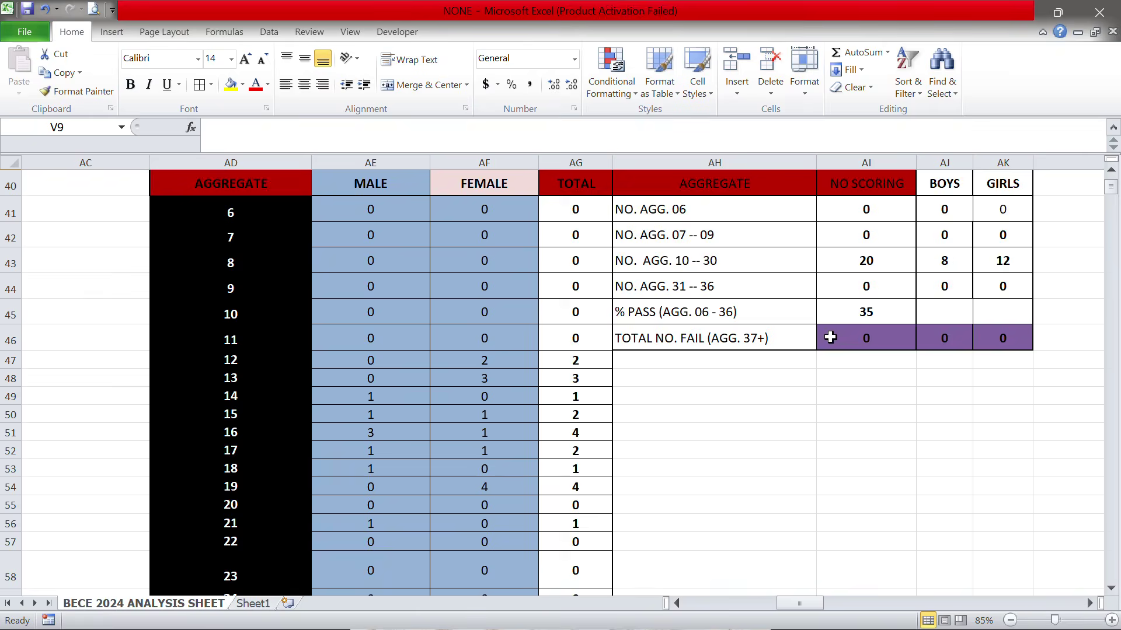
pyautogui.hscroll(-2, 828, 335)
pyautogui.scroll(-2, 746, 300)
pyautogui.scroll(1, 680, 316)
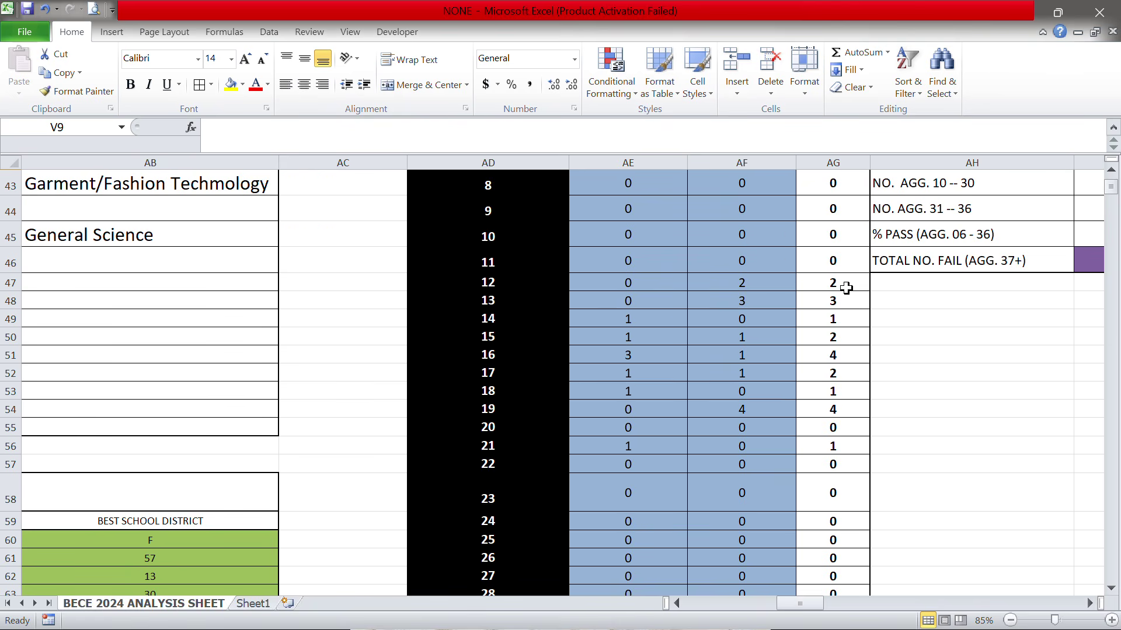
pyautogui.hscroll(2, 899, 320)
pyautogui.hscroll(-8, 899, 320)
pyautogui.scroll(14, 899, 320)
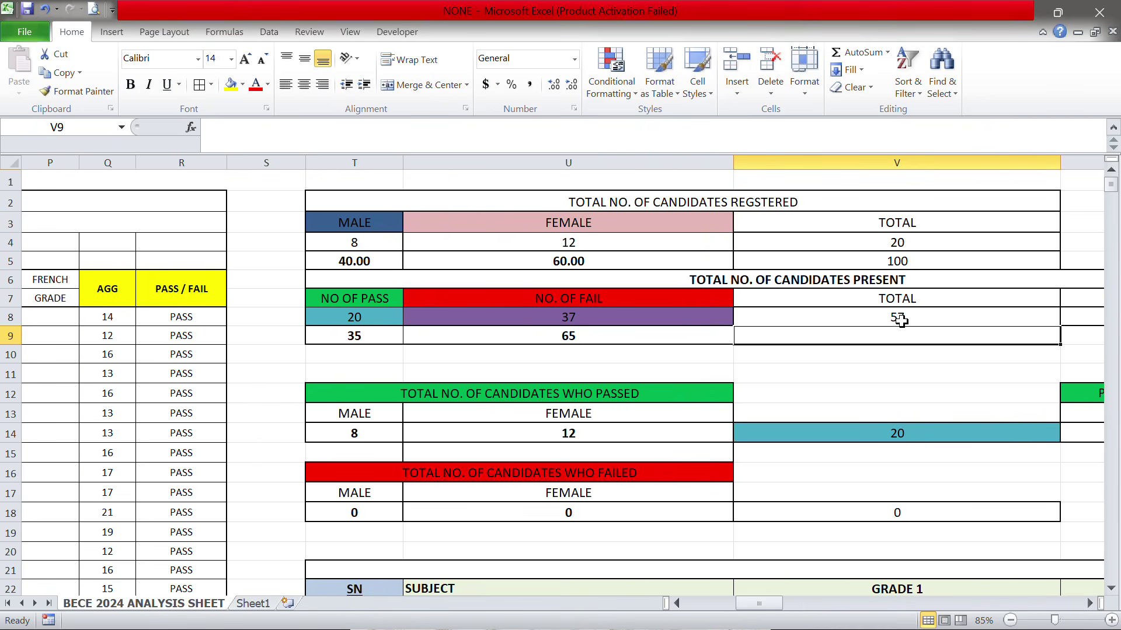
# Look over the candidates' transferred entries and the empty rows below them on the analysis sheet.
pyautogui.hscroll(-8, 597, 300)
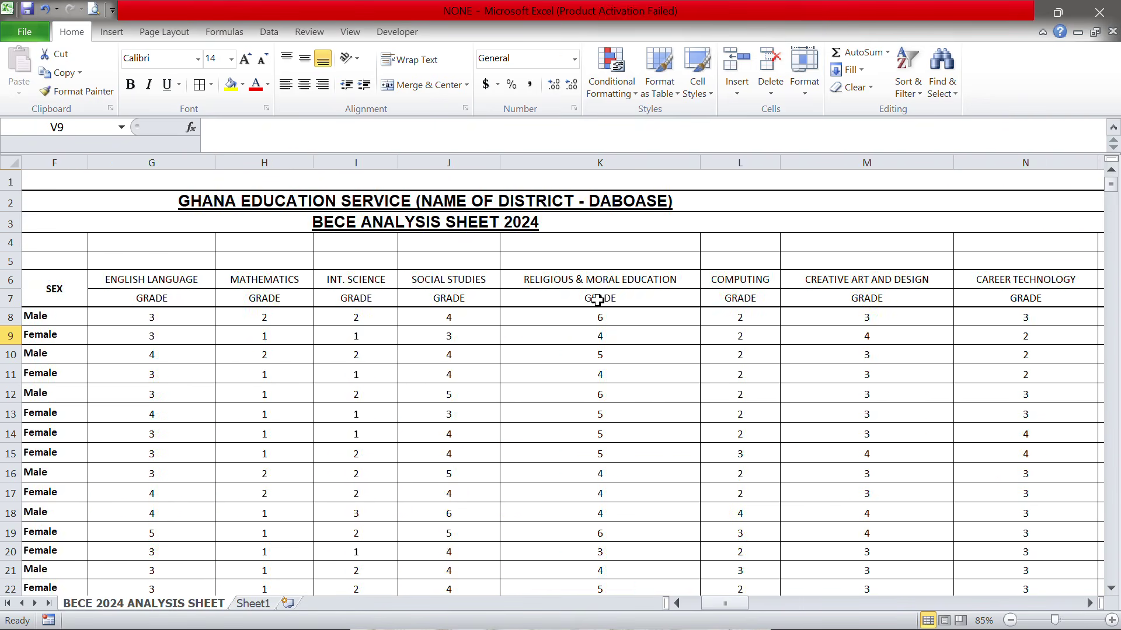
pyautogui.hotkey('ctrl', 'a')
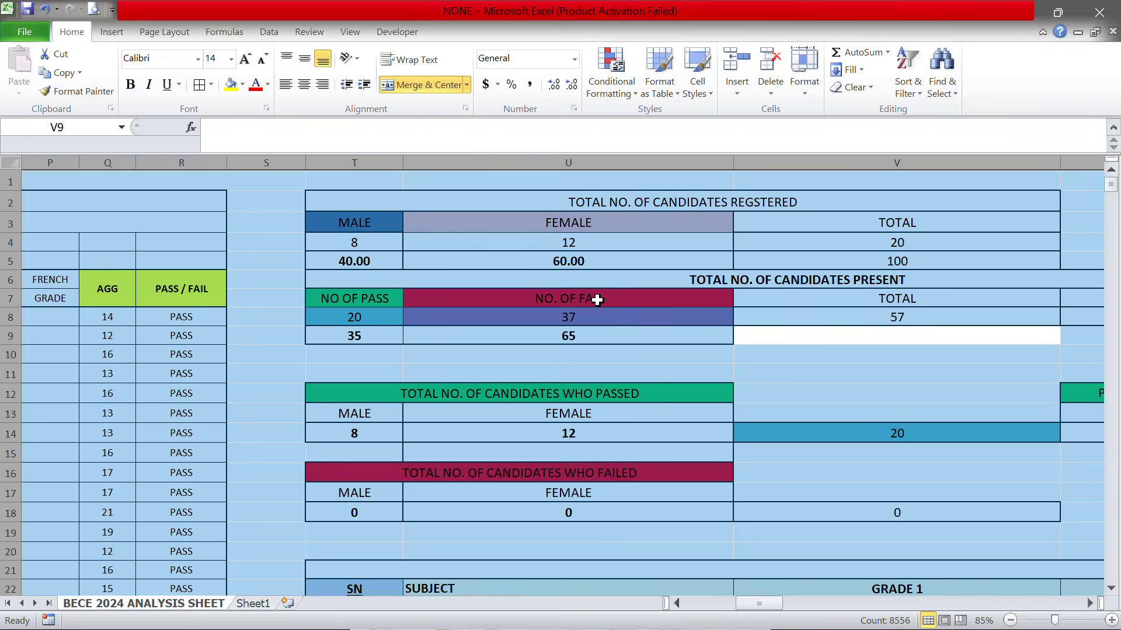
pyautogui.hscroll(-3, 145, 310)
pyautogui.hscroll(-4, 145, 310)
pyautogui.click(555, 415)
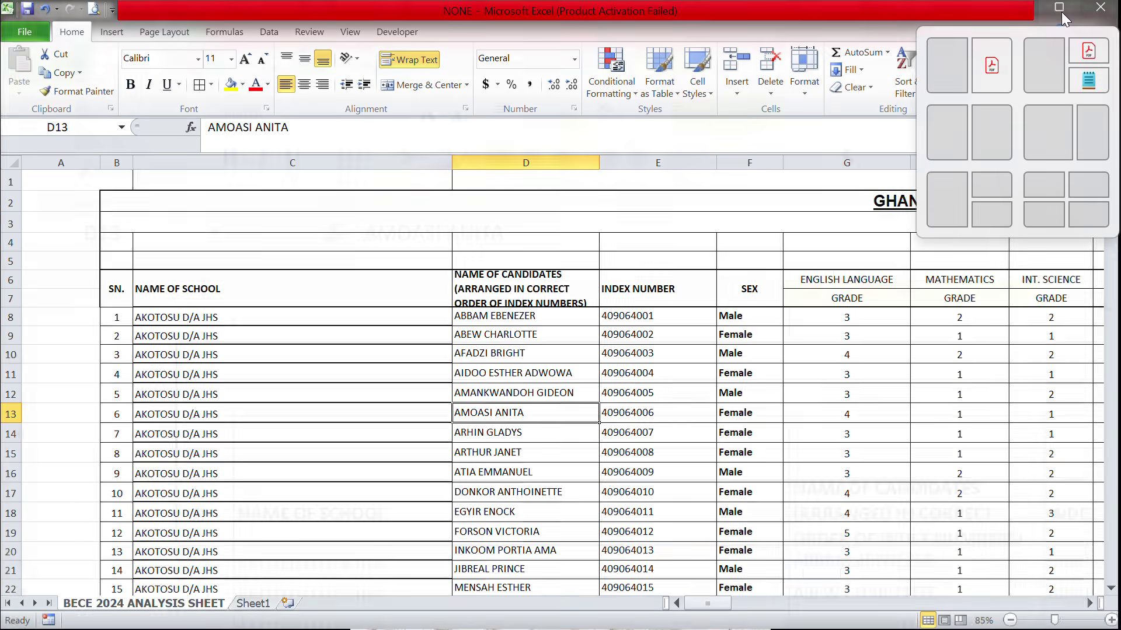
pyautogui.click(1061, 12)
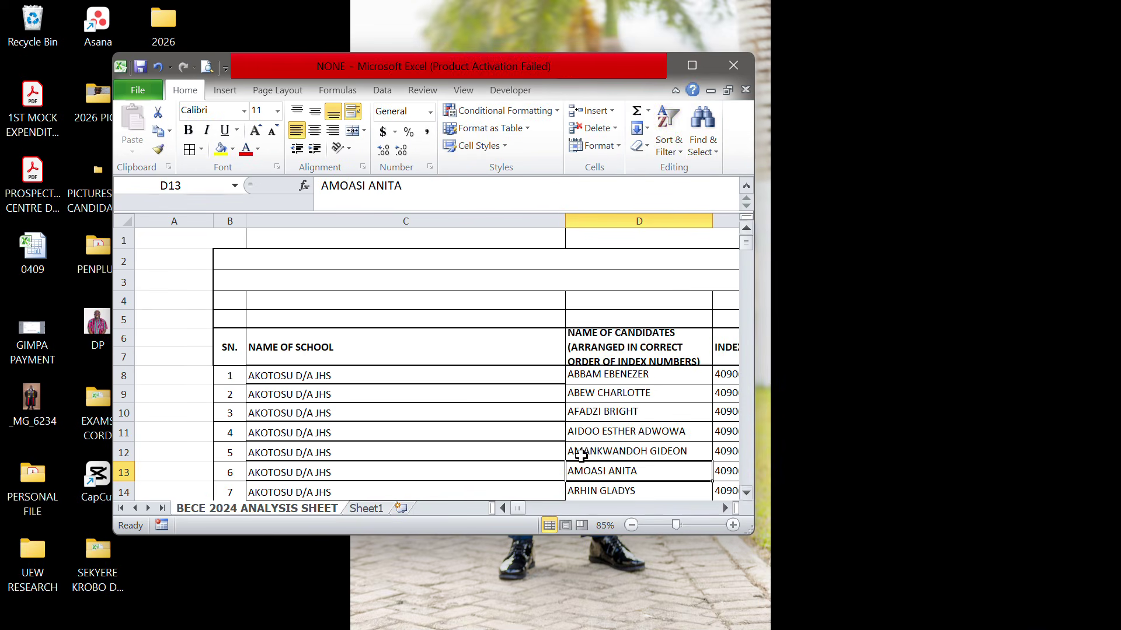
pyautogui.click(692, 65)
pyautogui.scroll(-4, 847, 521)
pyautogui.scroll(-6, 847, 525)
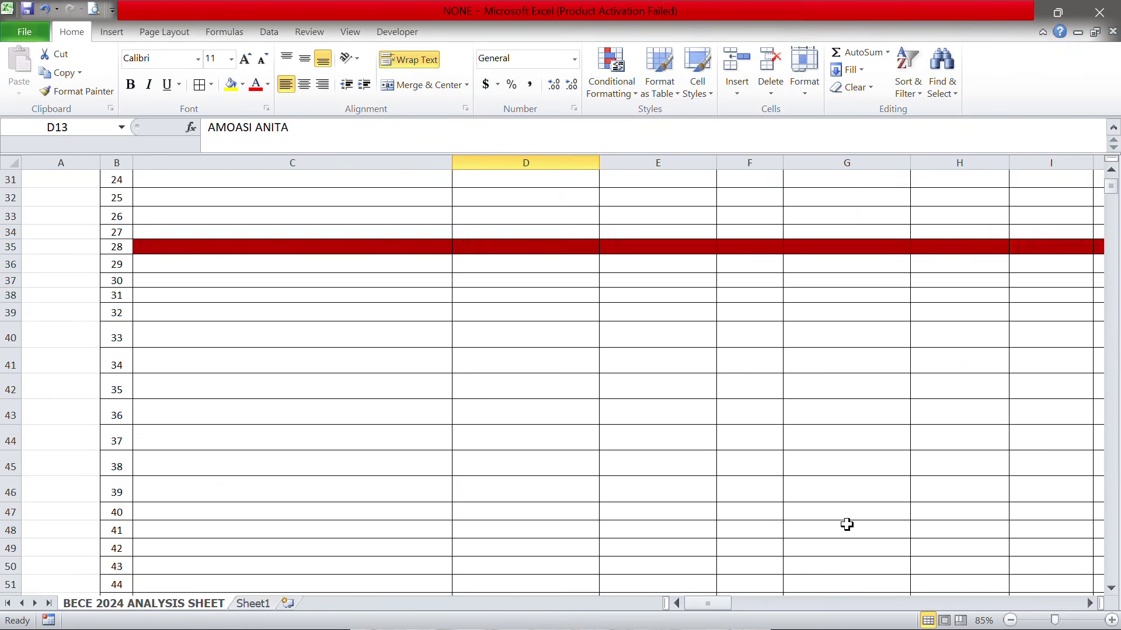
pyautogui.scroll(10, 847, 525)
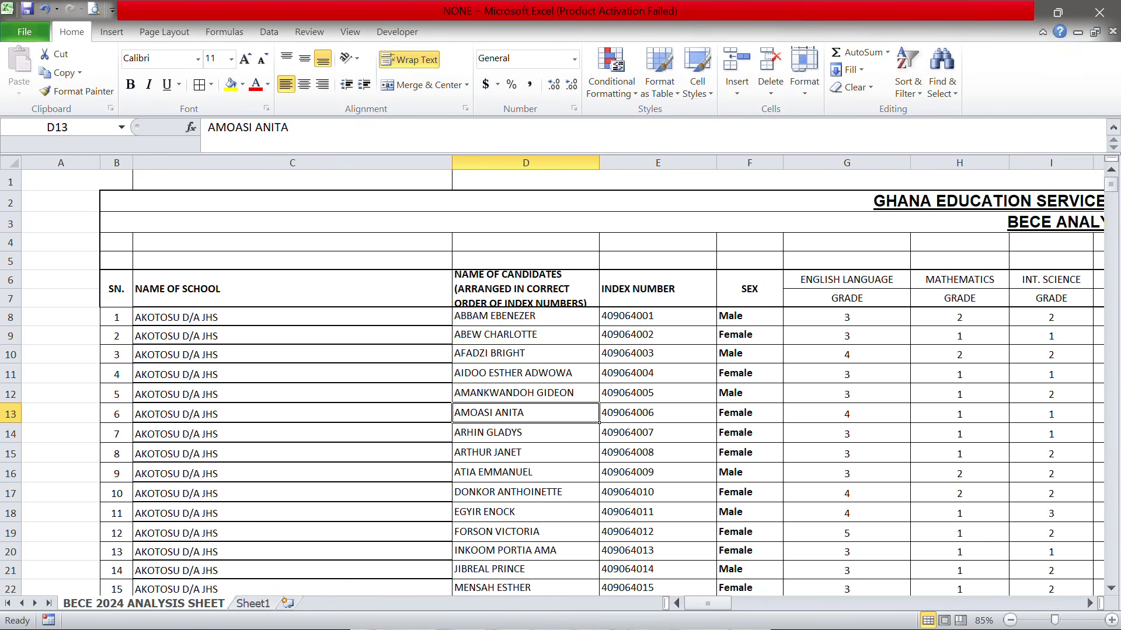
pyautogui.click(1057, 12)
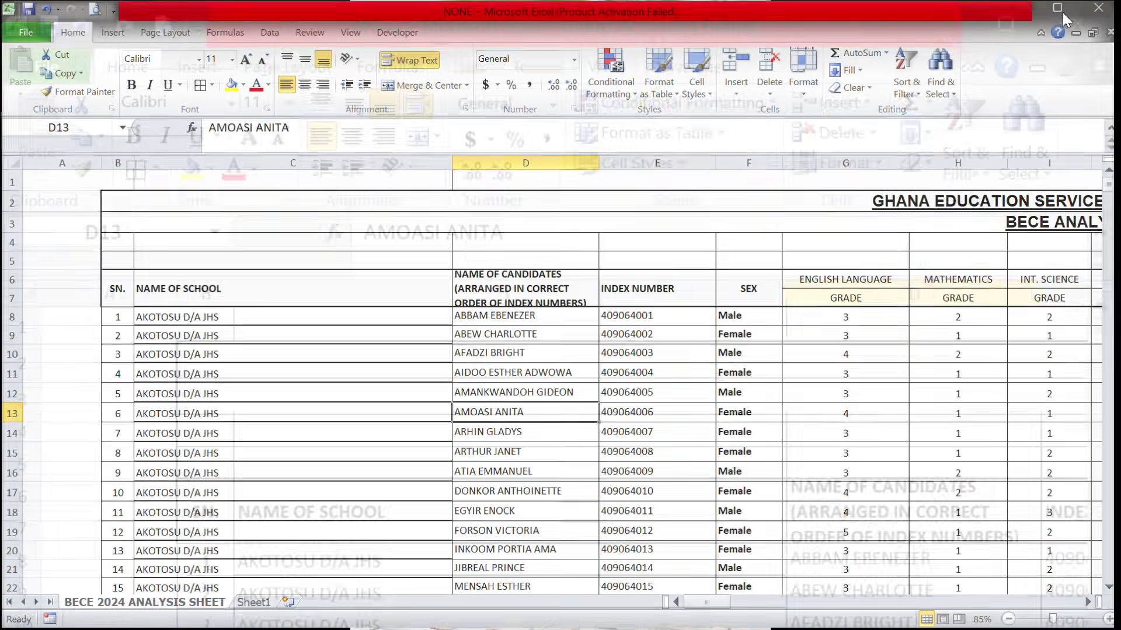
pyautogui.press('super')
pyautogui.write('A')
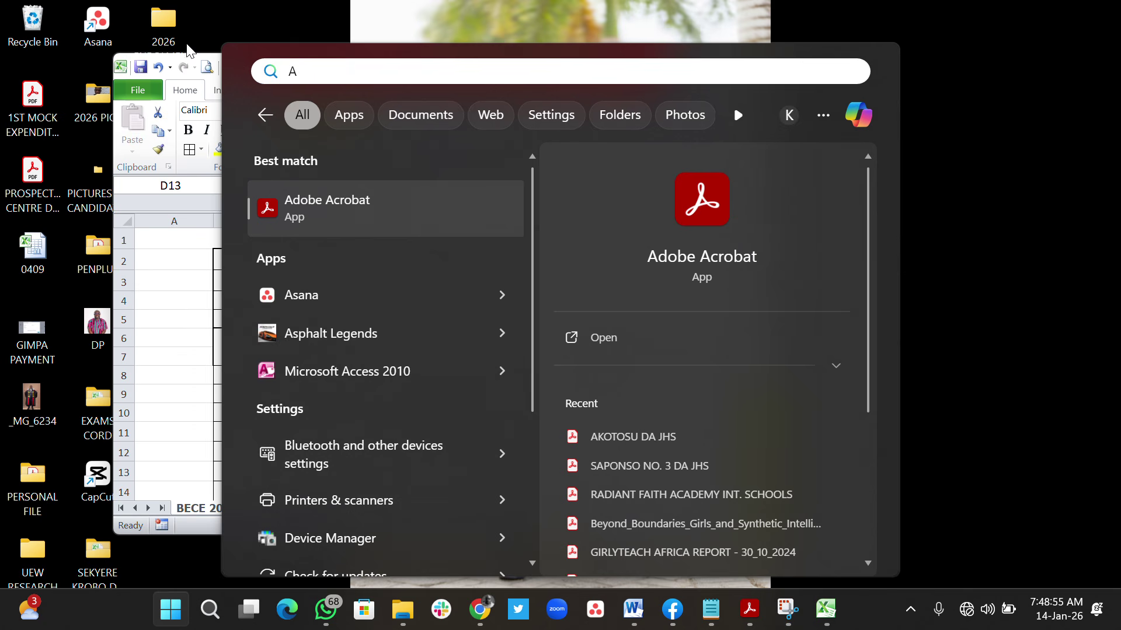
pyautogui.click(981, 208)
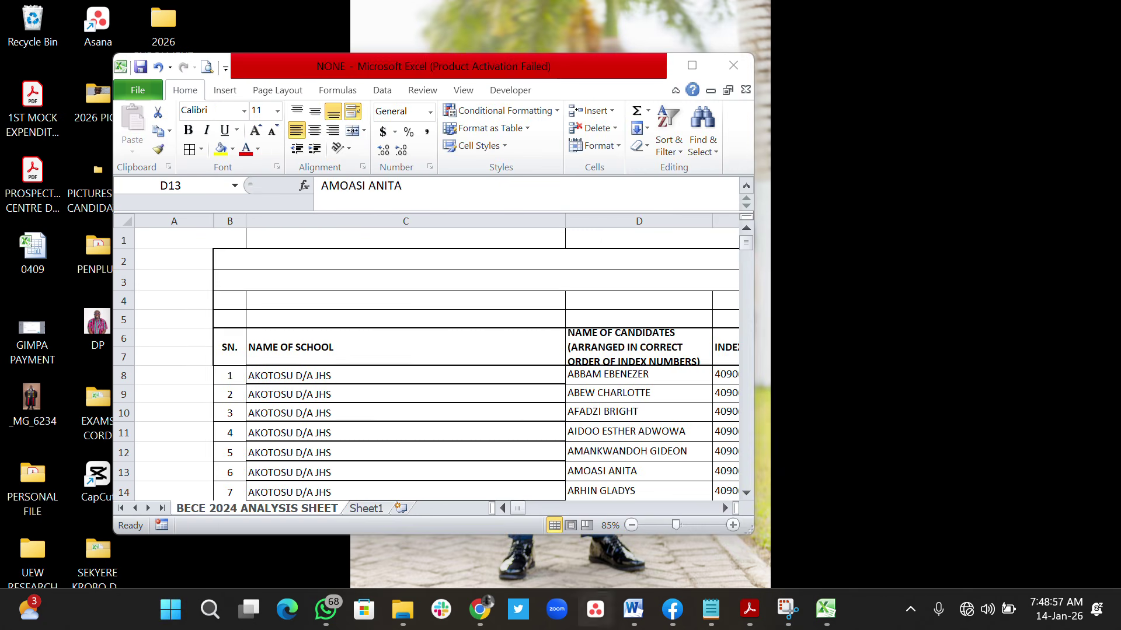
pyautogui.press('super')
pyautogui.write('NOTE')
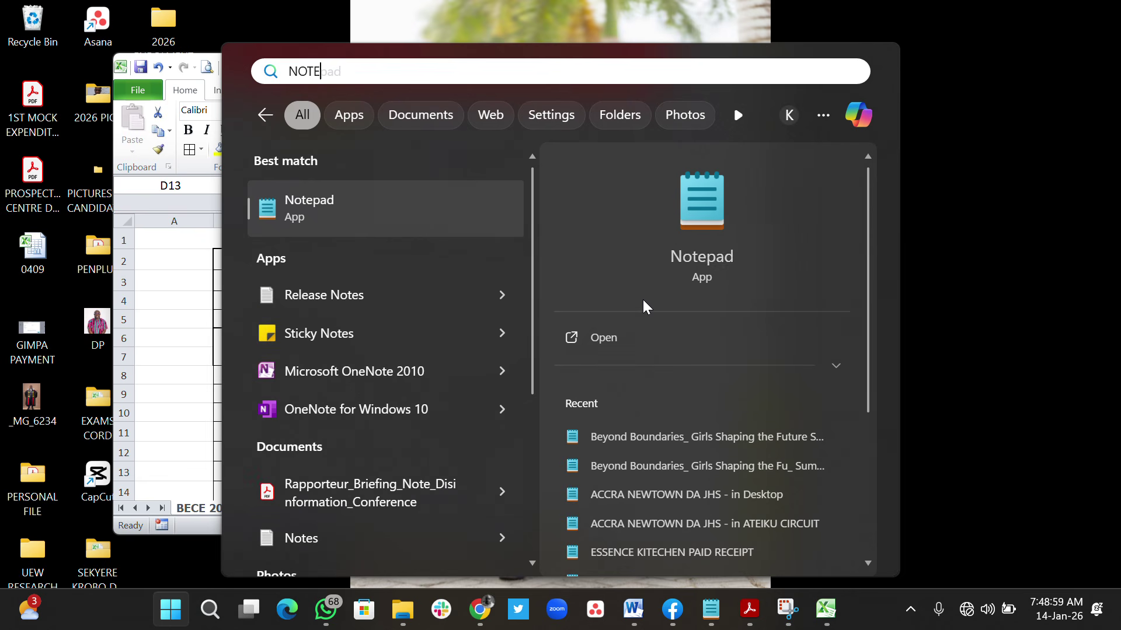
pyautogui.press('BackSpace')
pyautogui.press('BackSpace')
pyautogui.press('BackSpace')
pyautogui.press('BackSpace')
pyautogui.write('W')
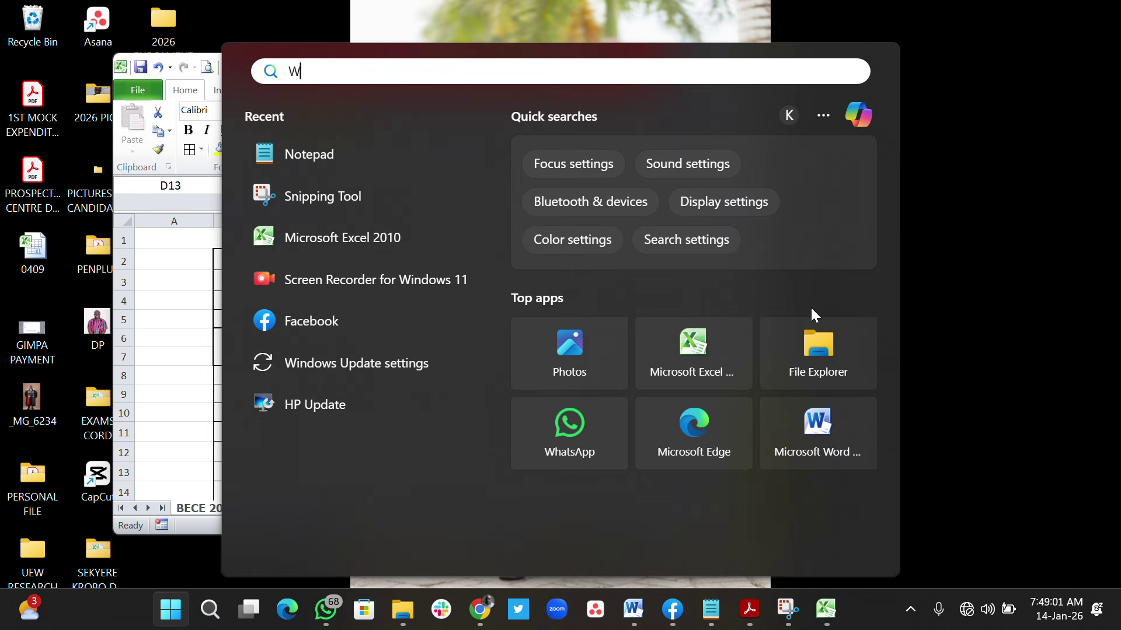
pyautogui.write('ORD')
pyautogui.click(979, 393)
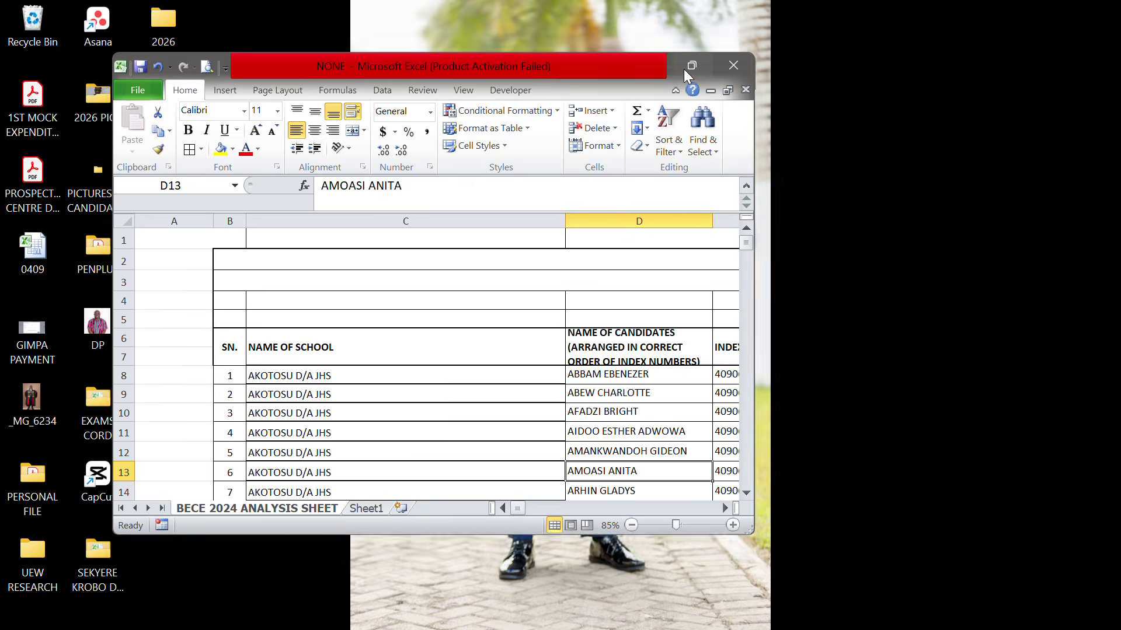
pyautogui.click(684, 69)
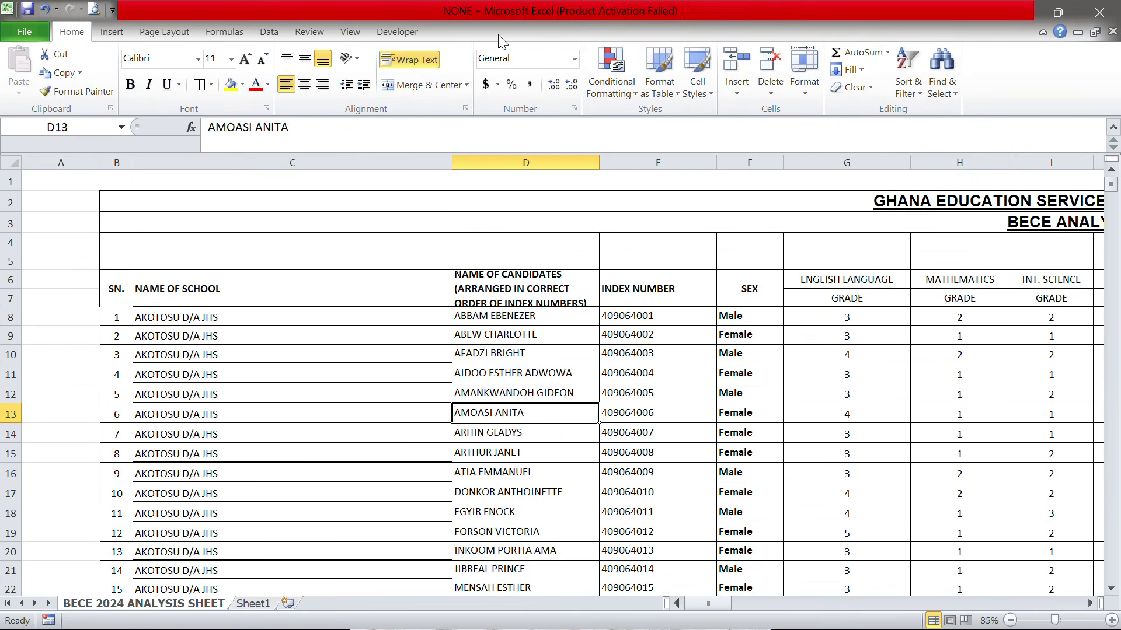